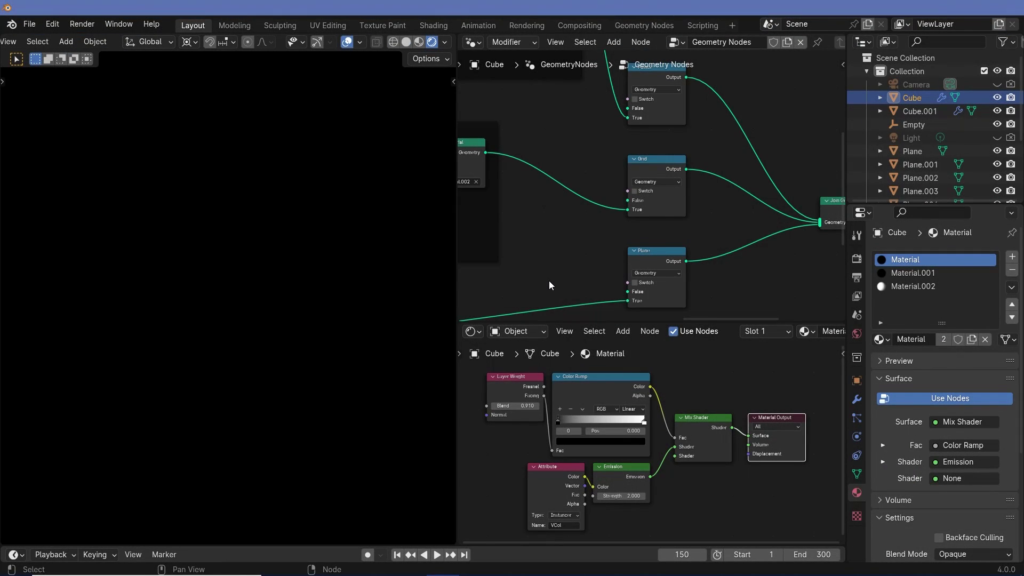
Switch on the Grid geometry in the node tree and widen the 3D viewport to inspect the grid cells.
left_click(634, 191)
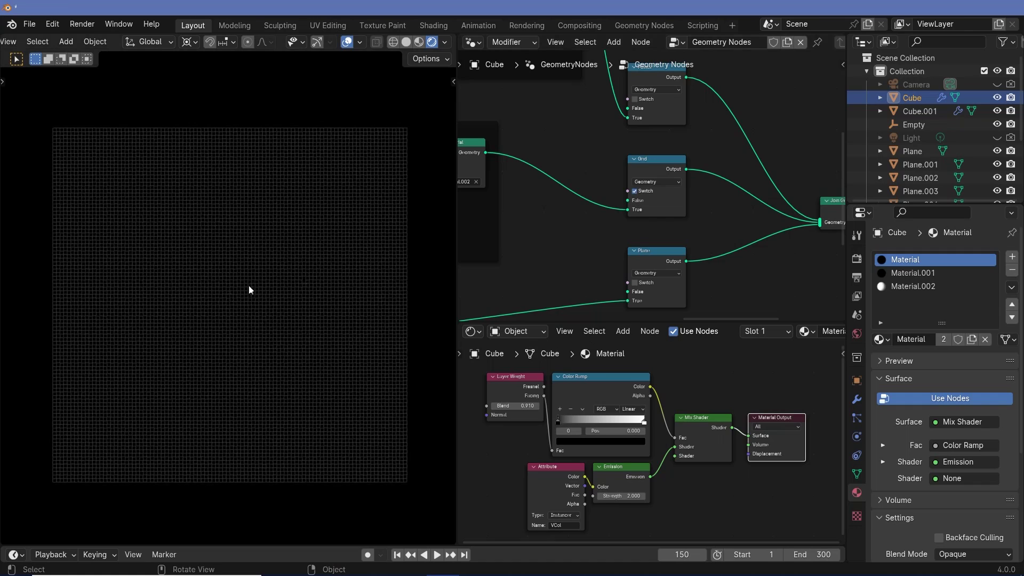
scroll(230, 294, "up", 4)
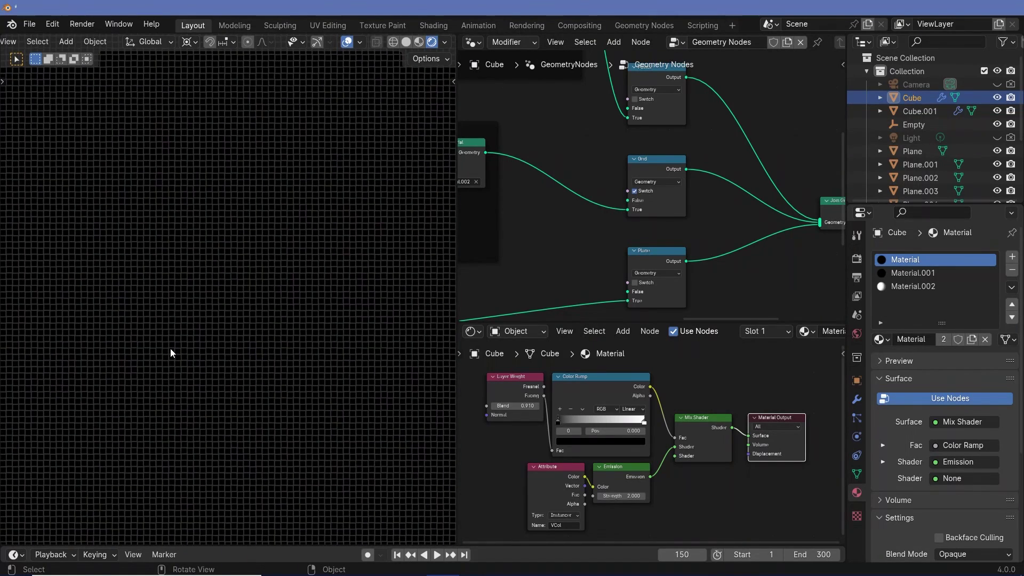
scroll(283, 267, "up", 3)
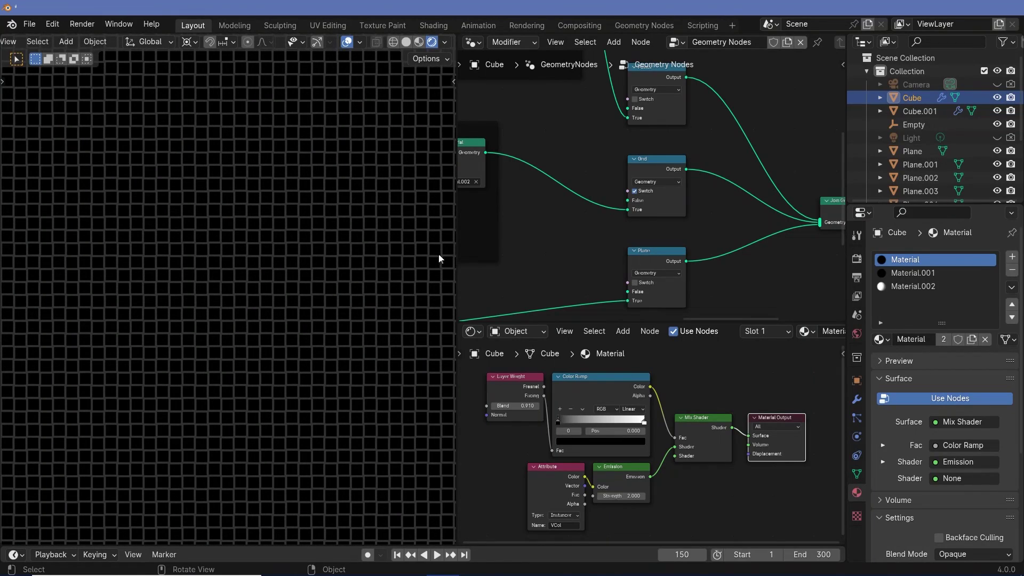
left_click_drag(453, 258, 580, 255)
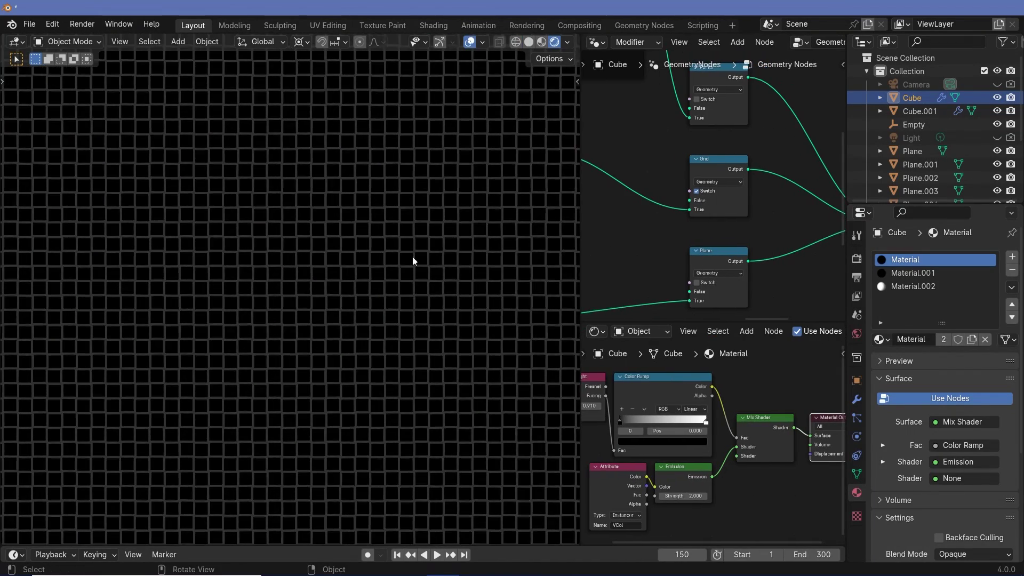
scroll(395, 261, "down", 3)
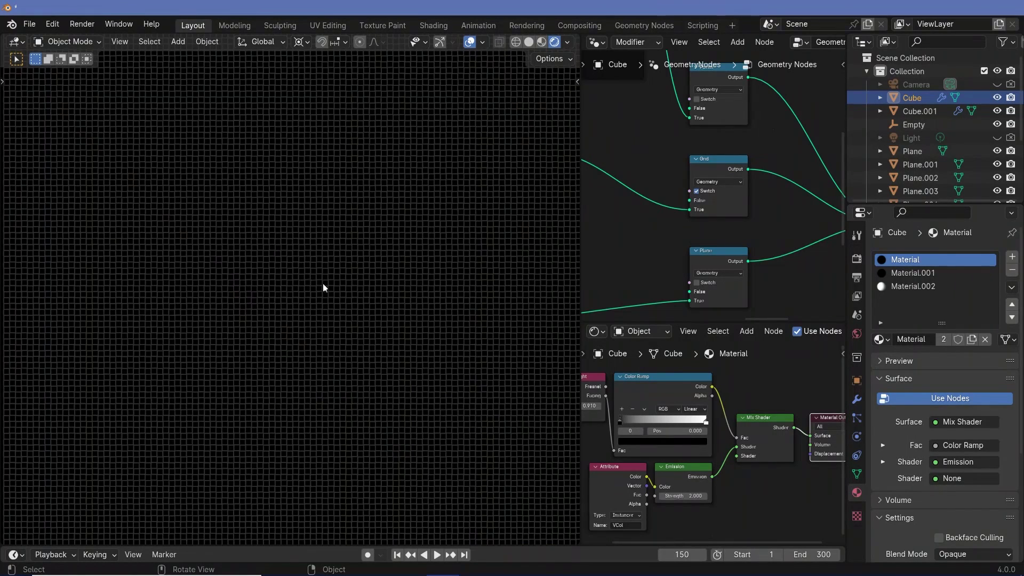
scroll(323, 284, "down", 2)
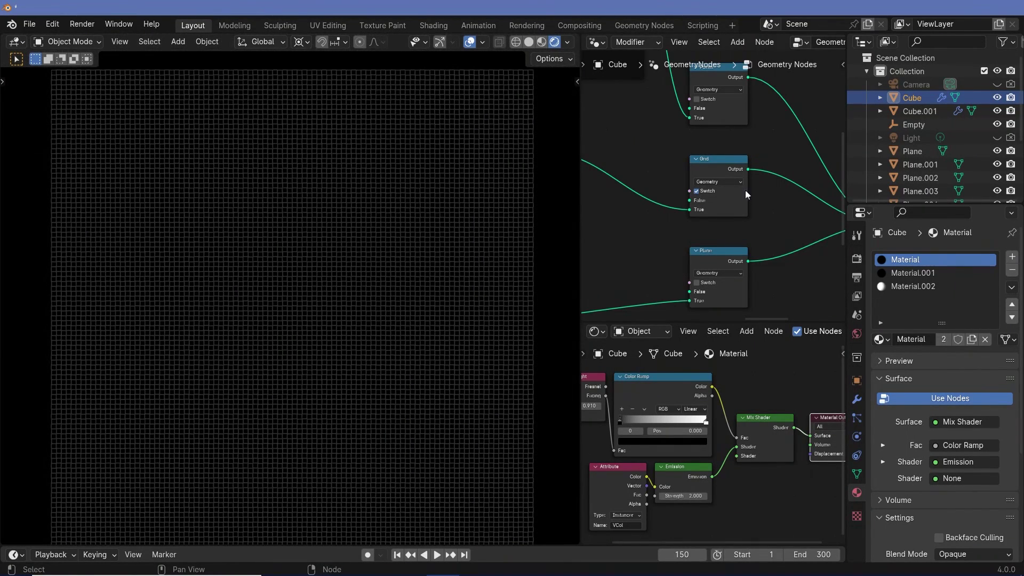
Switch on the Points geometry in the node tree and inspect the points over the grid up close.
middle_click_drag(684, 113, 668, 171)
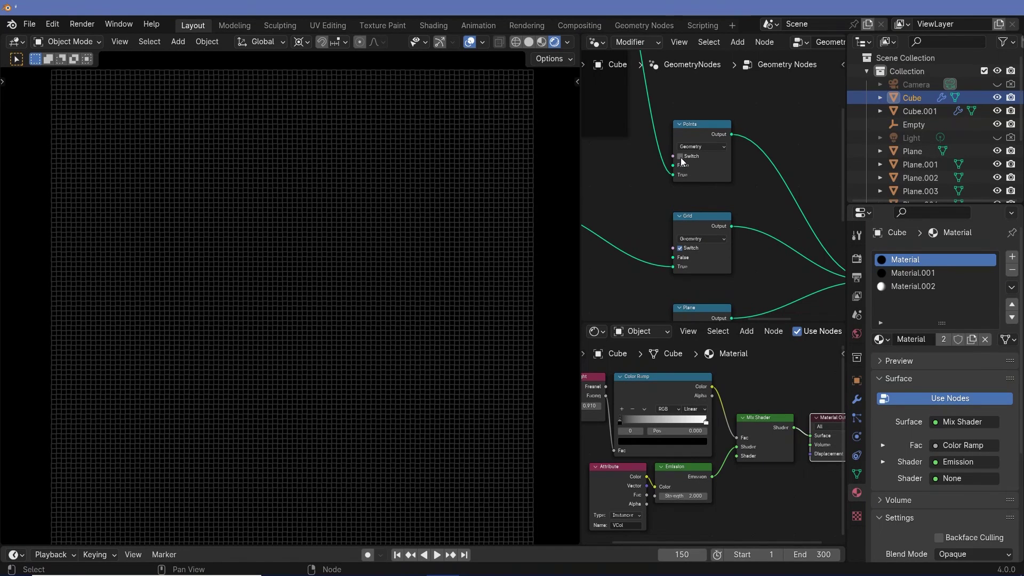
left_click(680, 157)
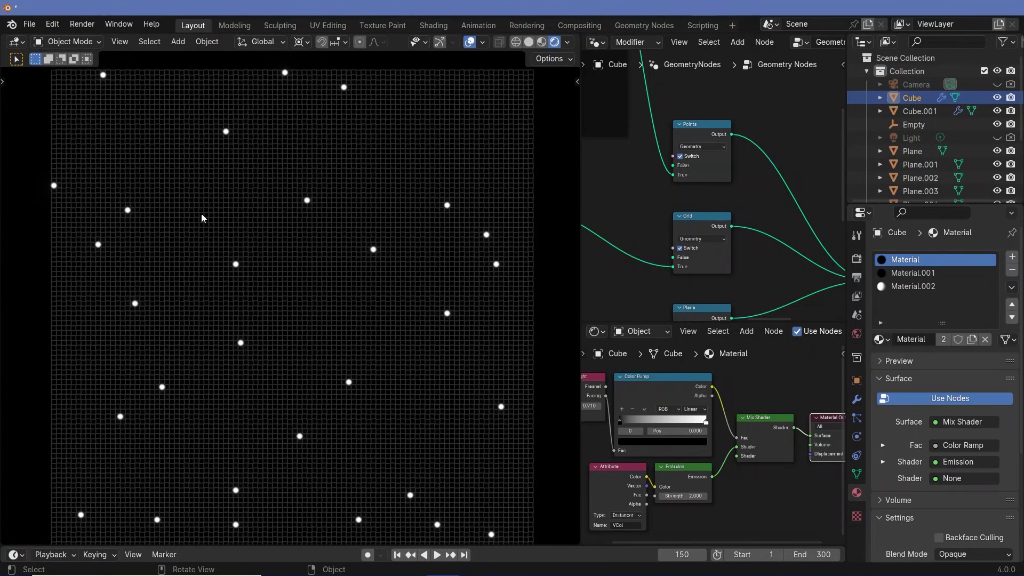
scroll(430, 337, "up", 2)
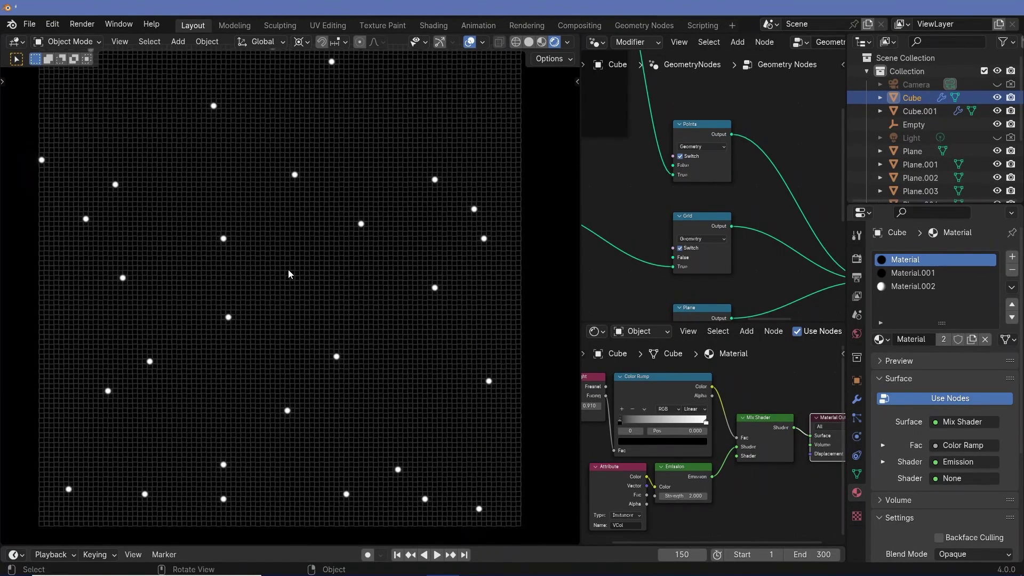
scroll(288, 269, "up", 4)
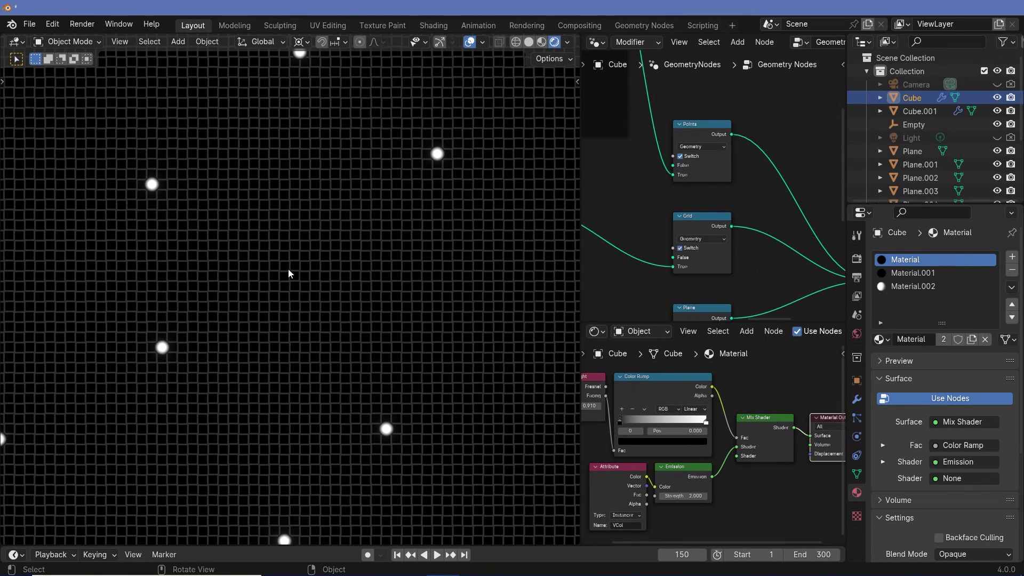
Draw a double-headed annotation arrow between a grid cell and its nearest white point, and erase it.
key("shift+space")
key("d")
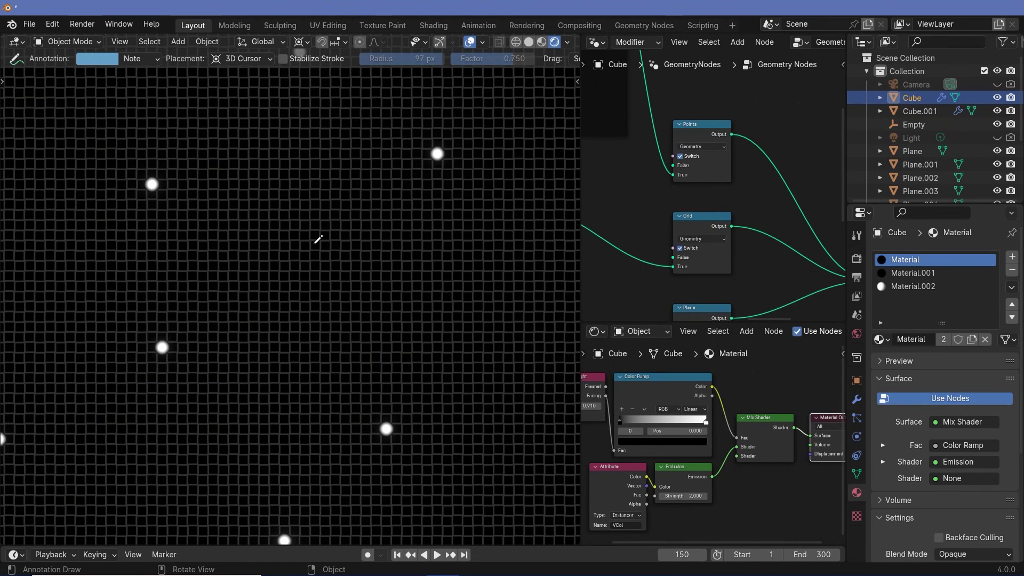
left_click(285, 271)
mouse_move(162, 348)
left_mouse_down()
mouse_move(284, 272)
mouse_move(263, 289)
left_mouse_up()
left_click_drag(171, 338, 184, 352)
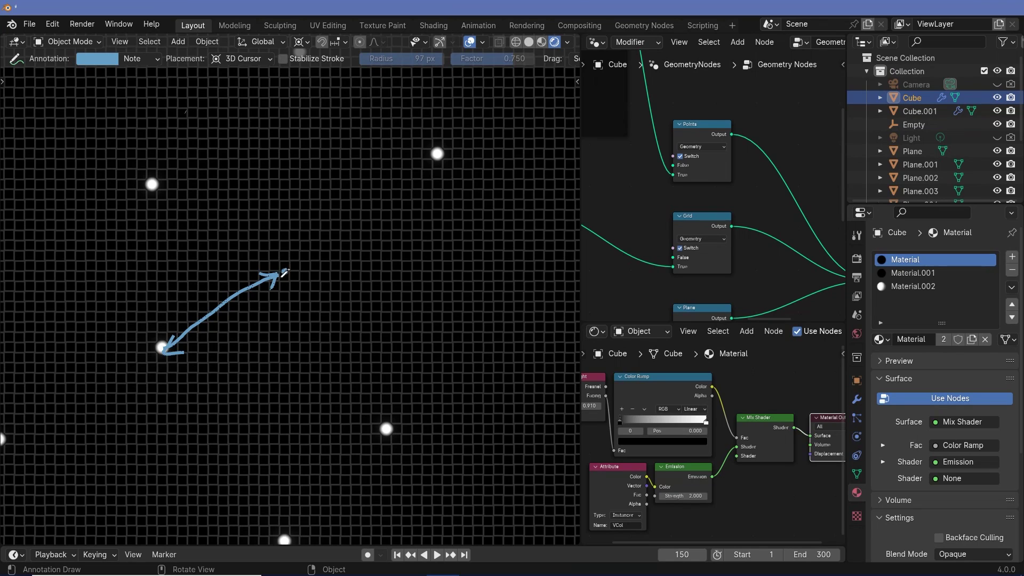
left_click_drag(285, 272, 284, 270)
mouse_move(293, 261)
left_mouse_down("ctrl")
mouse_move(240, 279)
mouse_move(168, 356)
left_mouse_up("ctrl")
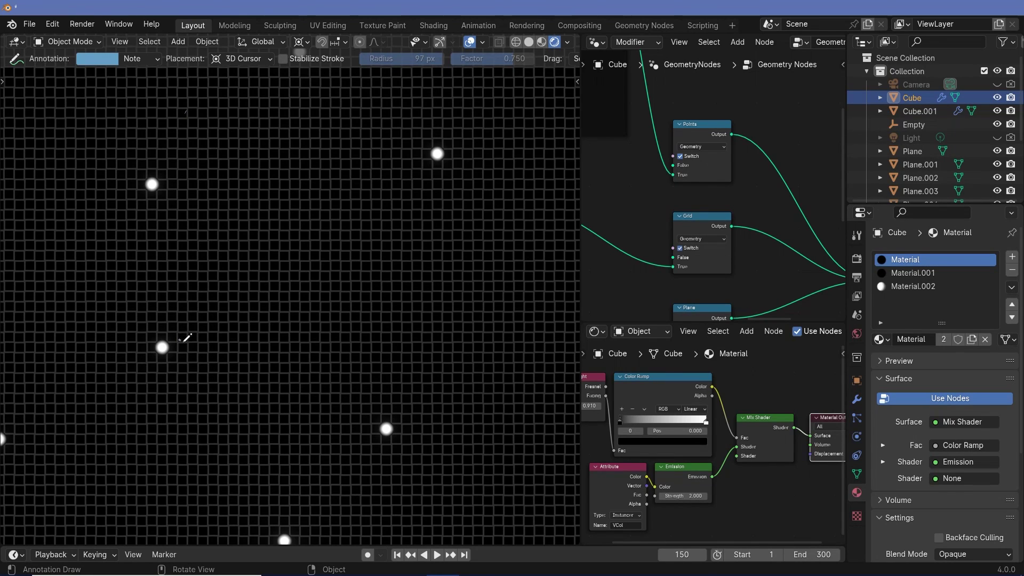
Draw annotation marks from the same white point to progressively farther grid cells toward the upper-right point, and erase them.
mouse_move(175, 342)
left_mouse_down()
mouse_move(163, 347)
mouse_move(184, 336)
left_mouse_up()
mouse_move(185, 335)
left_mouse_down()
mouse_move(323, 234)
mouse_move(314, 244)
left_mouse_up()
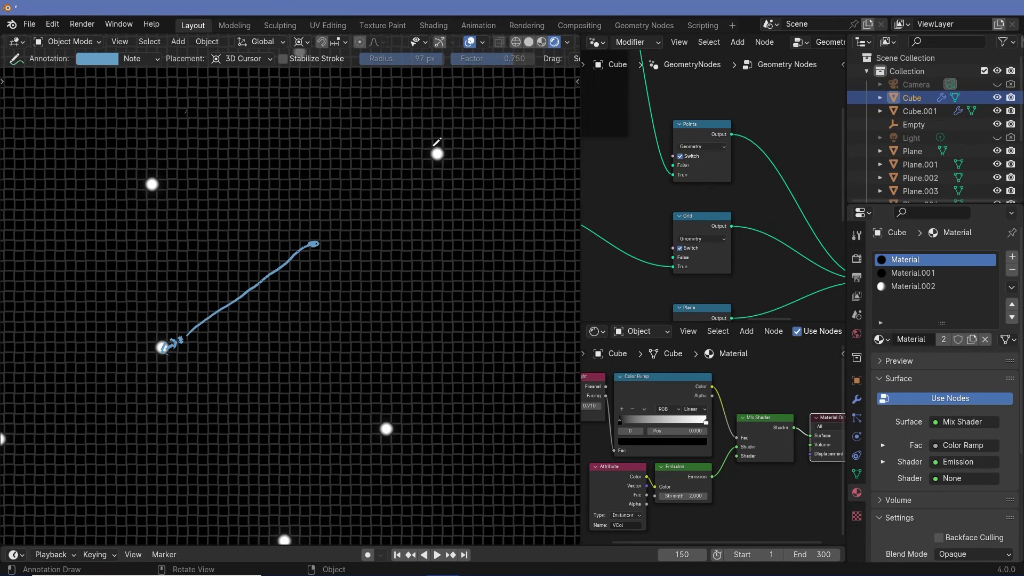
mouse_move(331, 229)
left_mouse_down()
mouse_move(441, 152)
mouse_move(280, 240)
mouse_move(150, 351)
left_mouse_up()
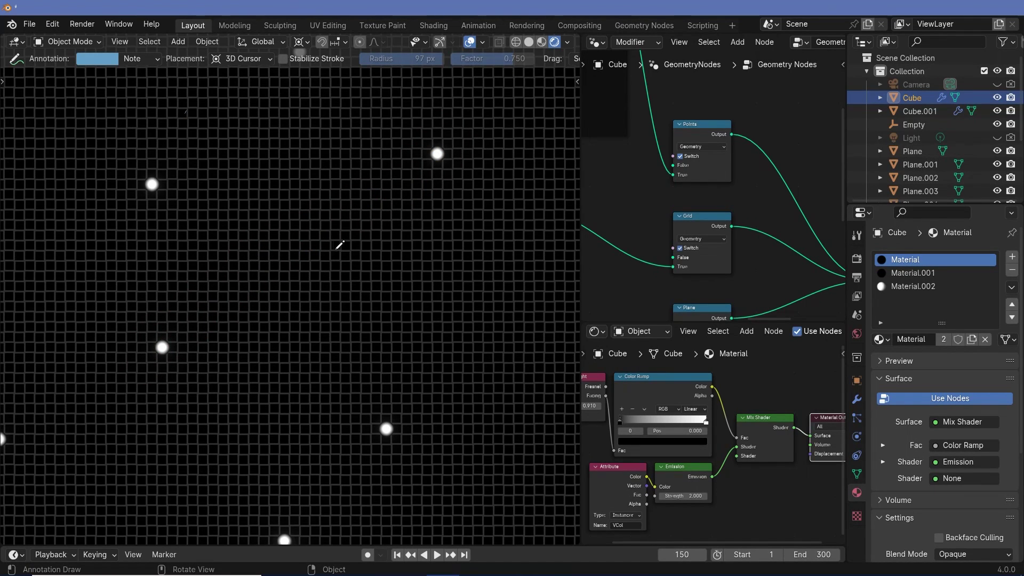
Switch on the Plane geometry in the node tree to display the distance shading beneath the grid and points.
scroll(309, 267, "down", 4)
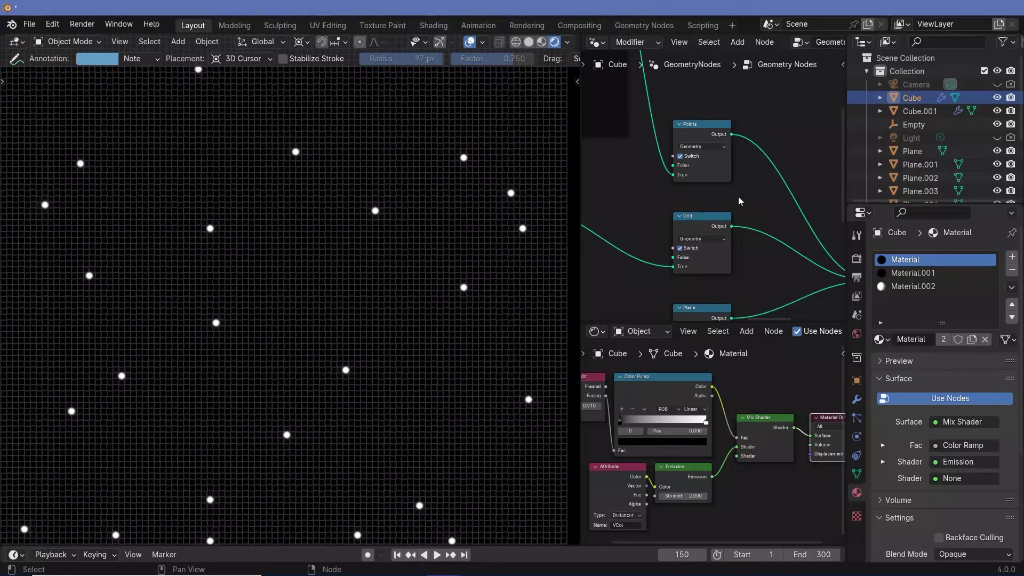
scroll(738, 222, "down", 5)
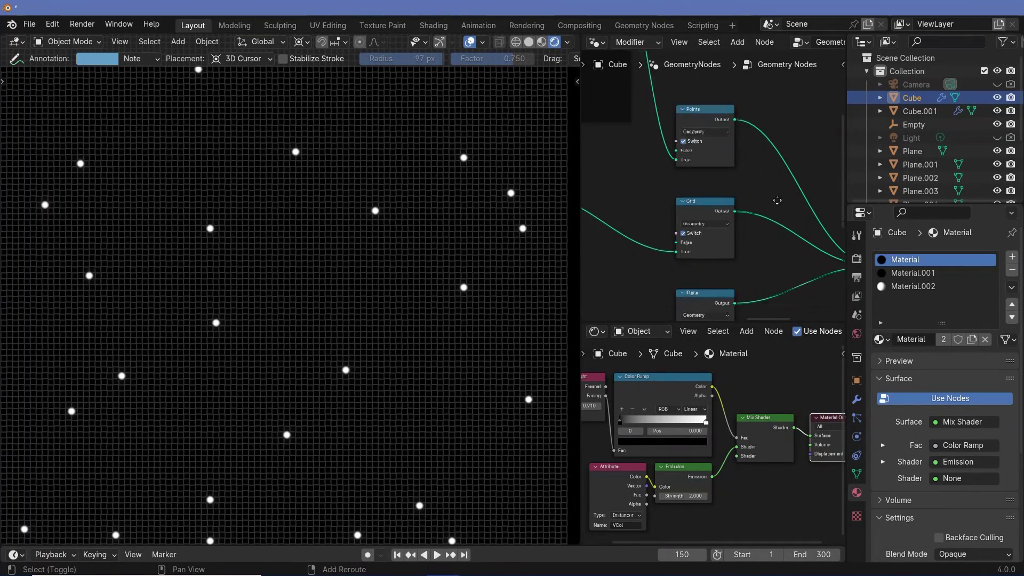
left_click(684, 260)
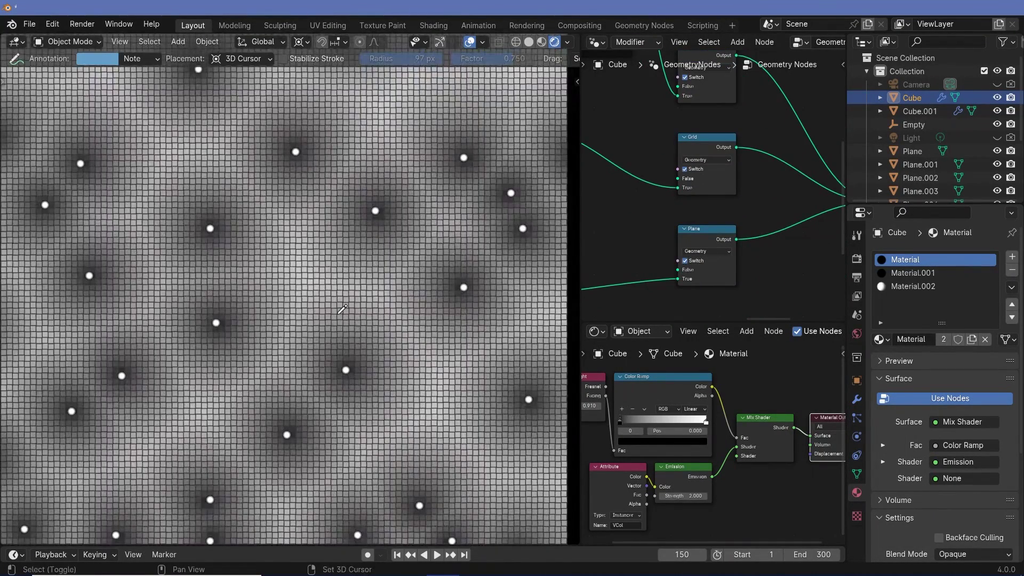
scroll(338, 309, "down", 4)
scroll(720, 207, "up", 5)
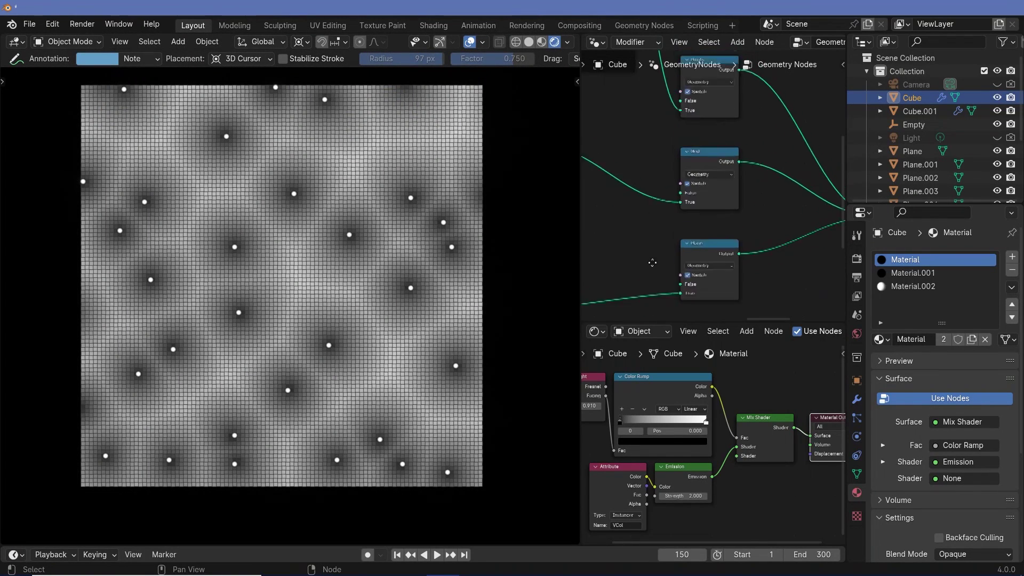
Switch off the Points and Grid geometry and inspect the Voronoi pattern on the plane.
scroll(719, 208, "up", 2)
left_click(693, 149)
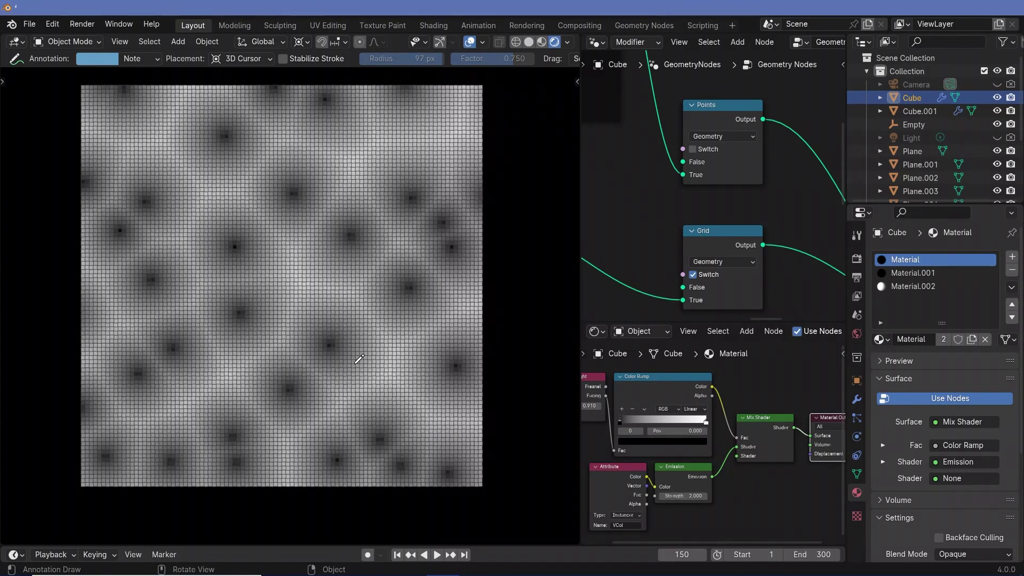
left_click(693, 274)
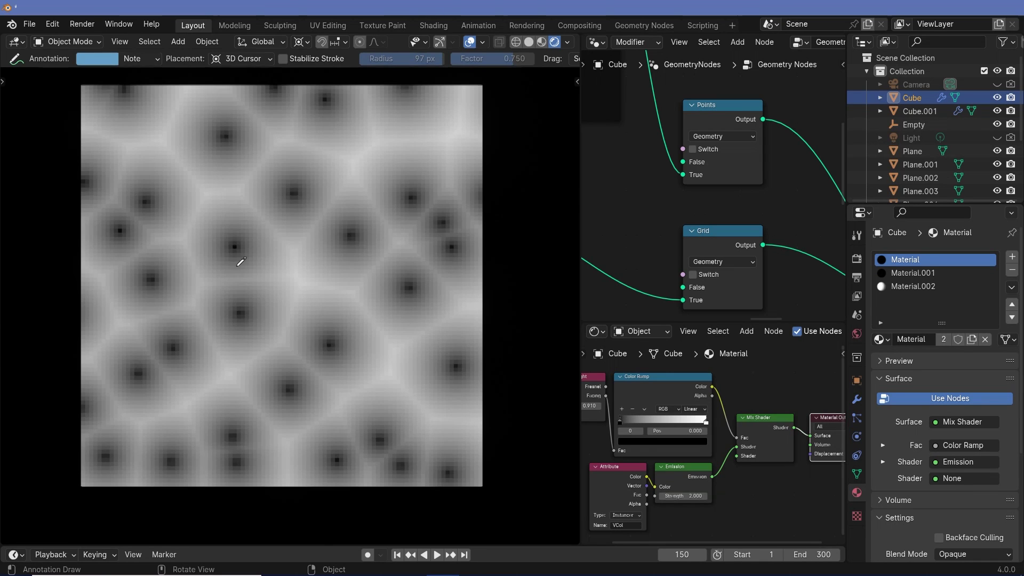
scroll(235, 252, "up", 4)
scroll(238, 258, "down", 3)
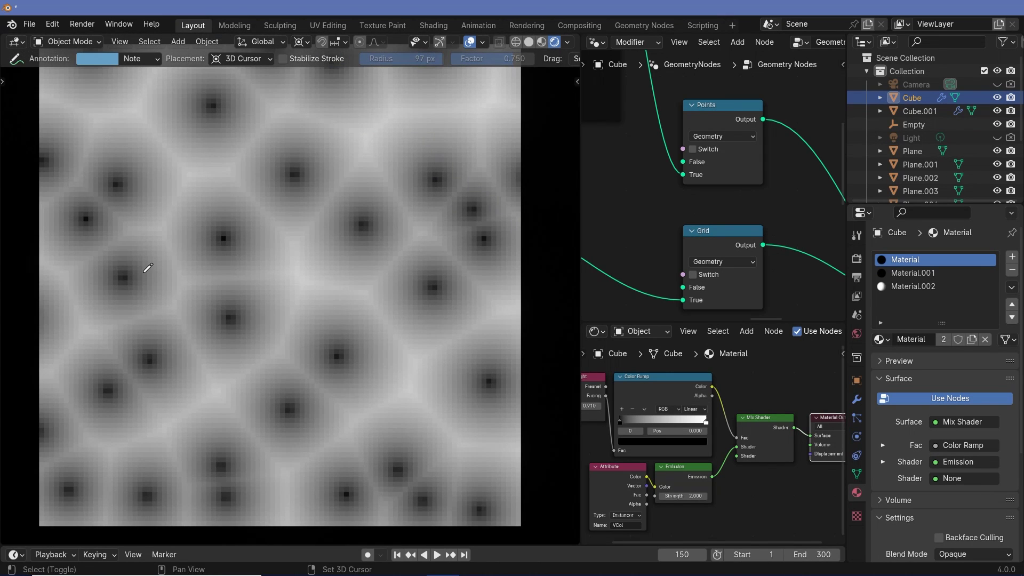
scroll(245, 256, "down", 3)
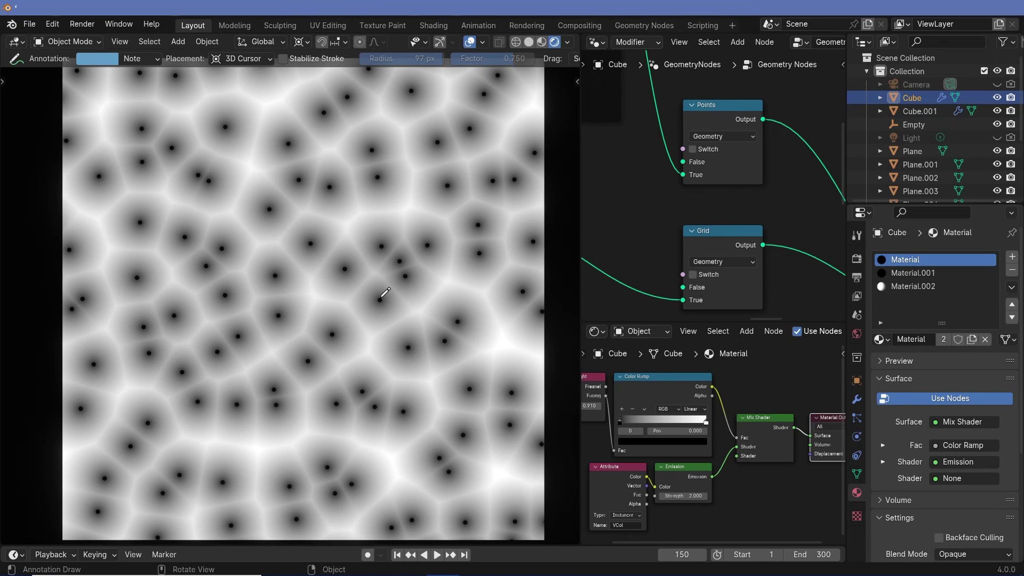
scroll(385, 292, "down", 1)
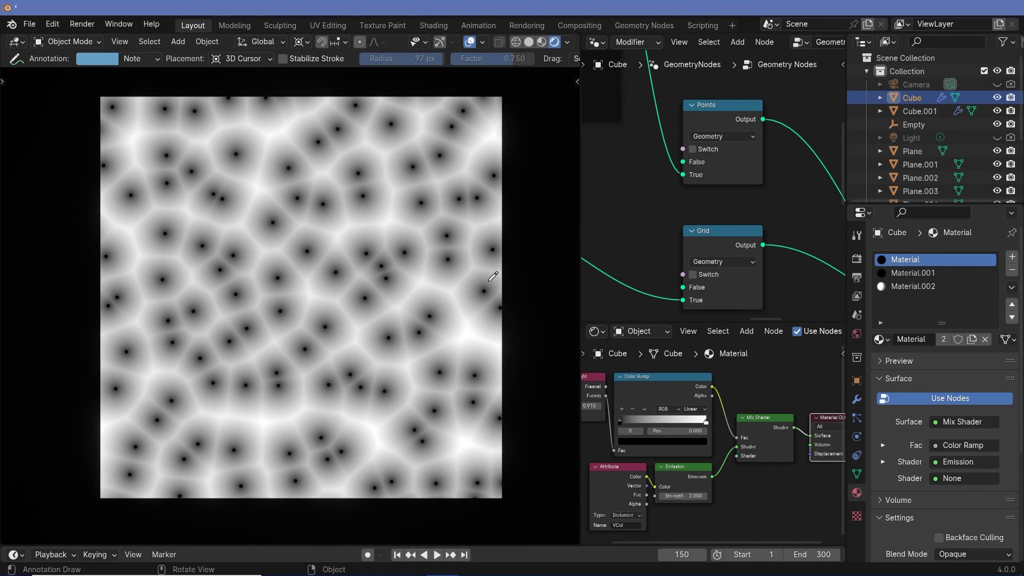
middle_click_drag(461, 279, 296, 293, "shift")
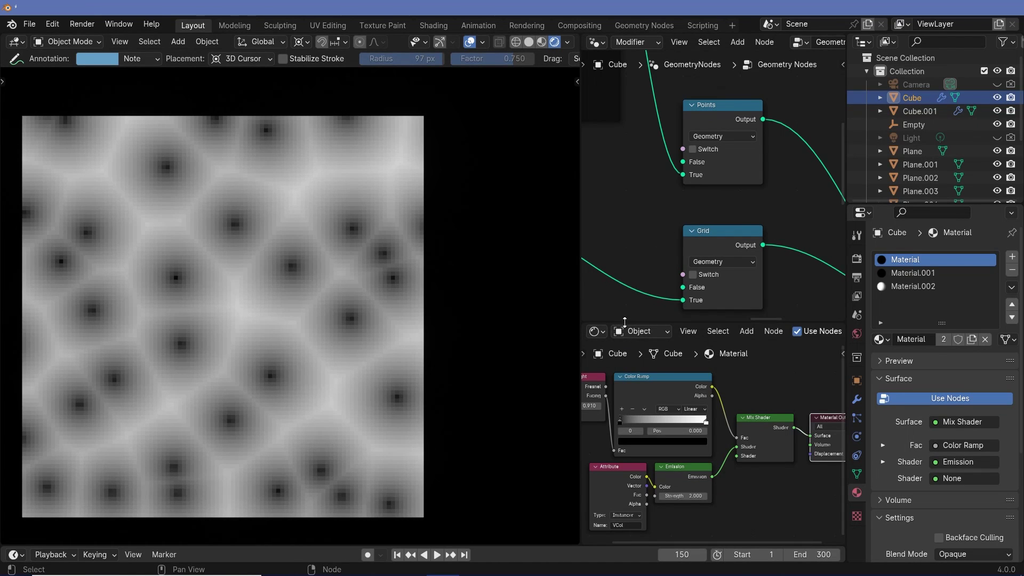
Enlarge the Geometry Nodes editor around the Voronoi Texture node and examine its outputs beside a close-up of the shaded plane.
left_click_drag(625, 321, 625, 400)
left_click_drag(579, 316, 443, 315)
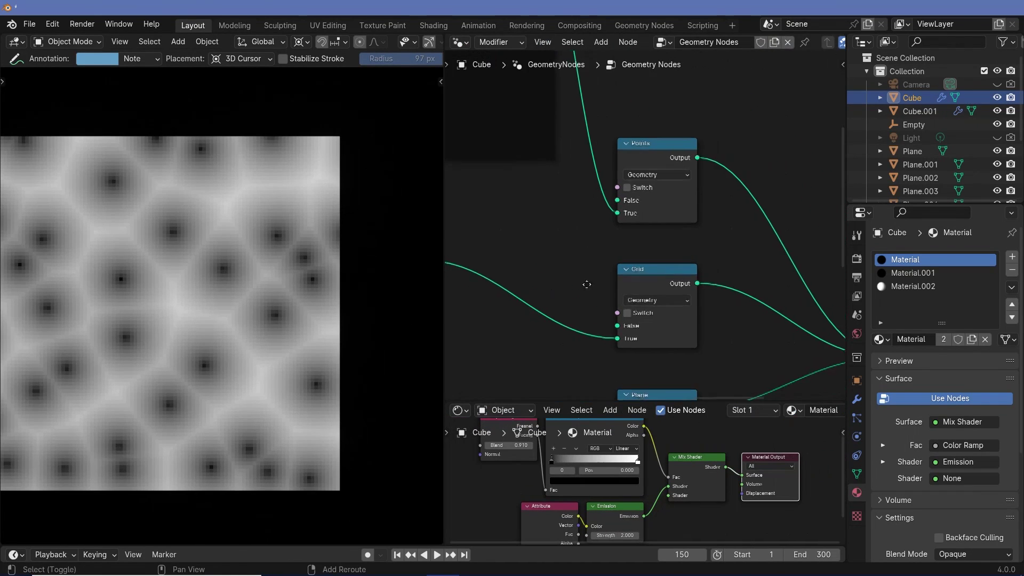
middle_click_drag(534, 320, 572, 371, "shift")
scroll(680, 213, "up", 3)
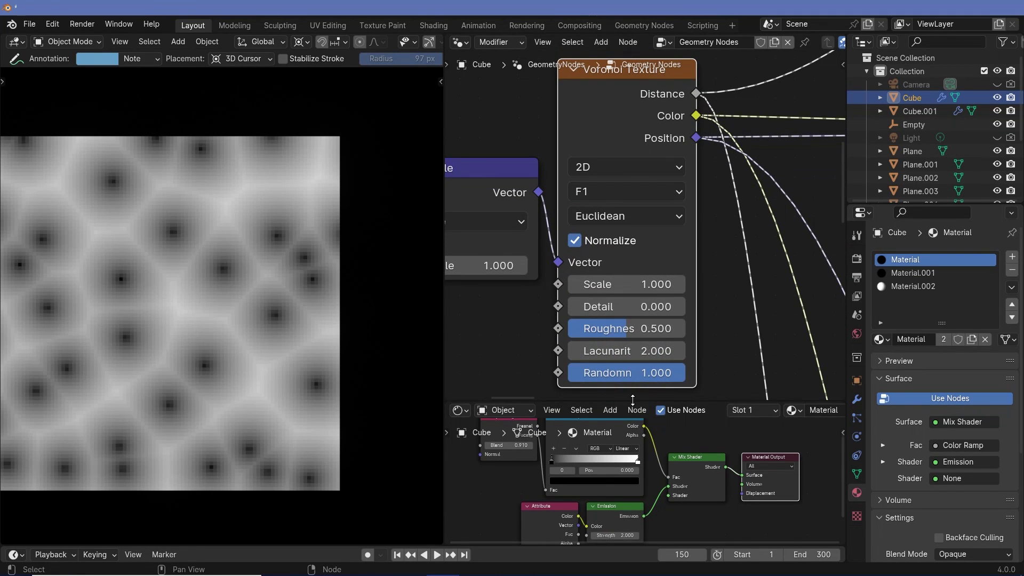
left_click_drag(643, 402, 643, 495)
left_click_drag(445, 345, 351, 346)
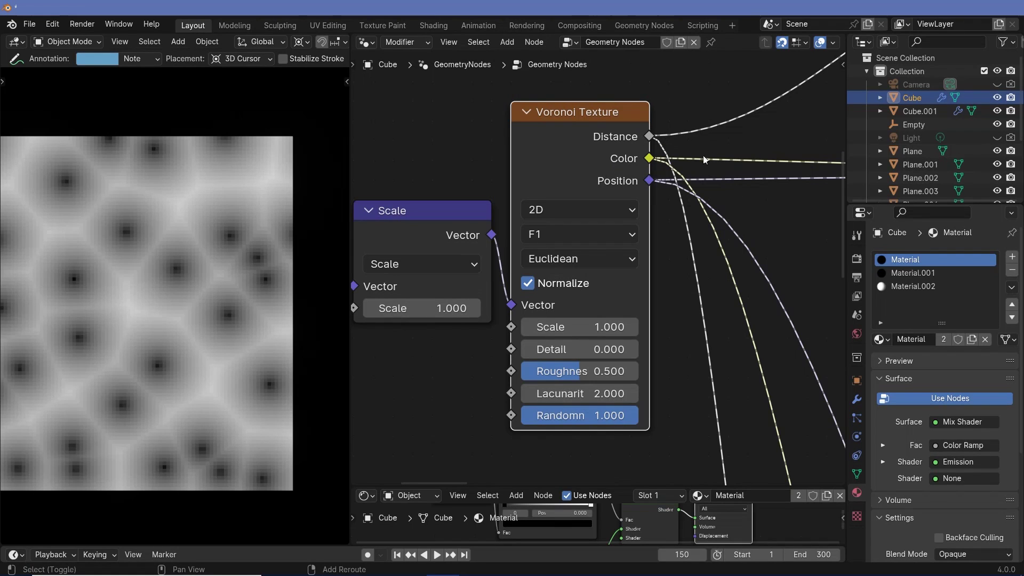
middle_click_drag(652, 162, 569, 172)
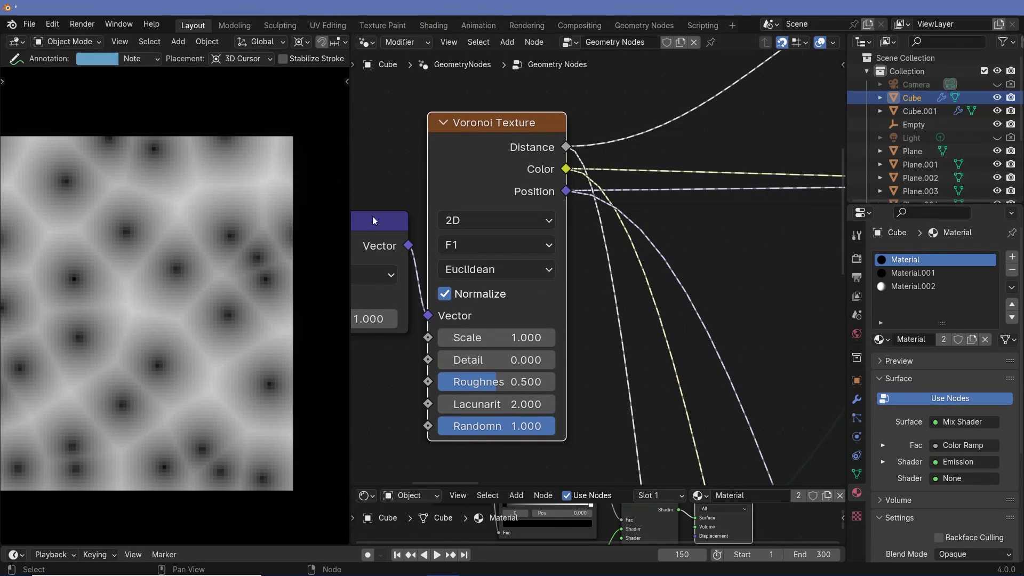
middle_click_drag(142, 299, 194, 288)
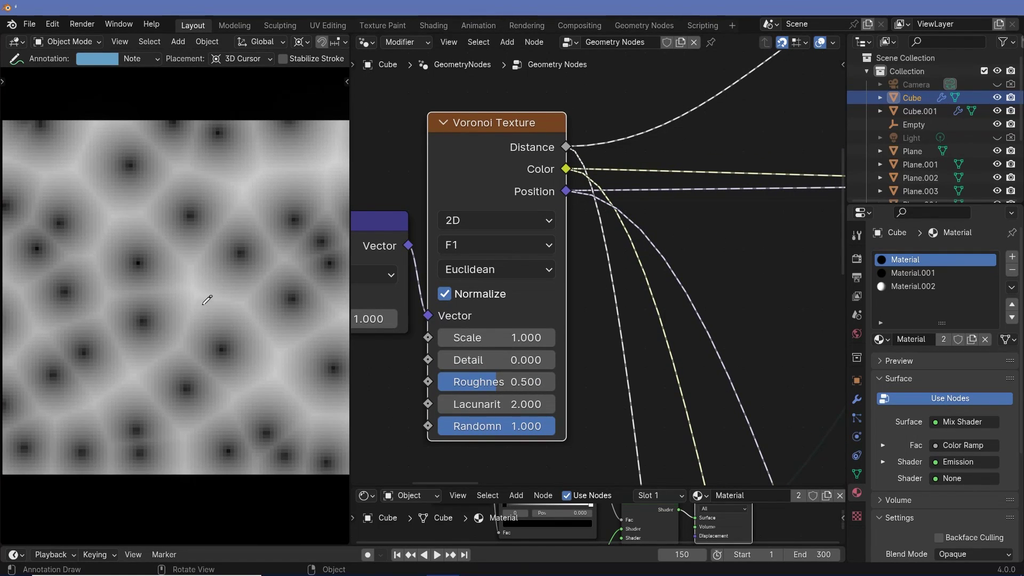
scroll(181, 270, "up", 5)
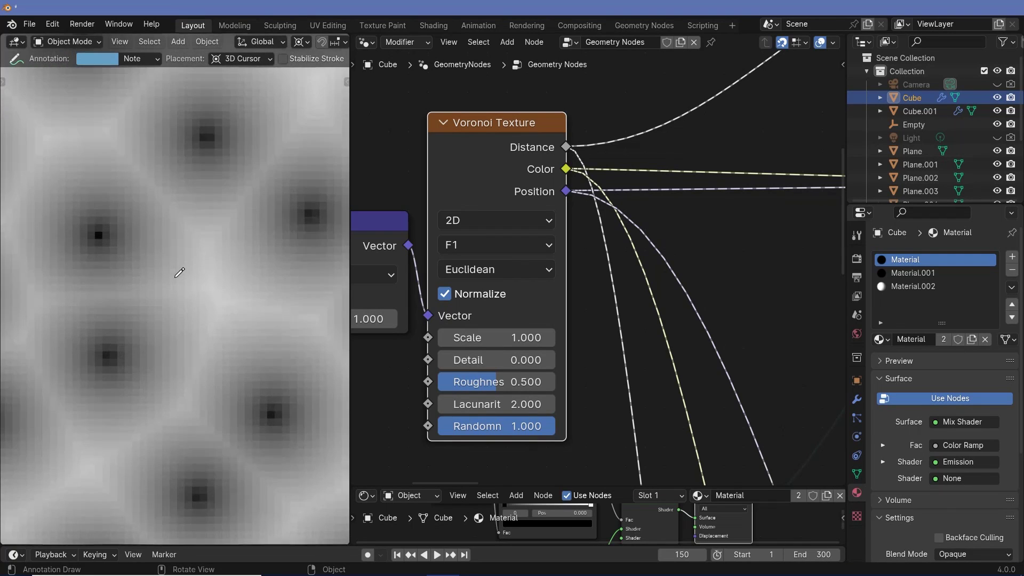
middle_click_drag(184, 278, 210, 272)
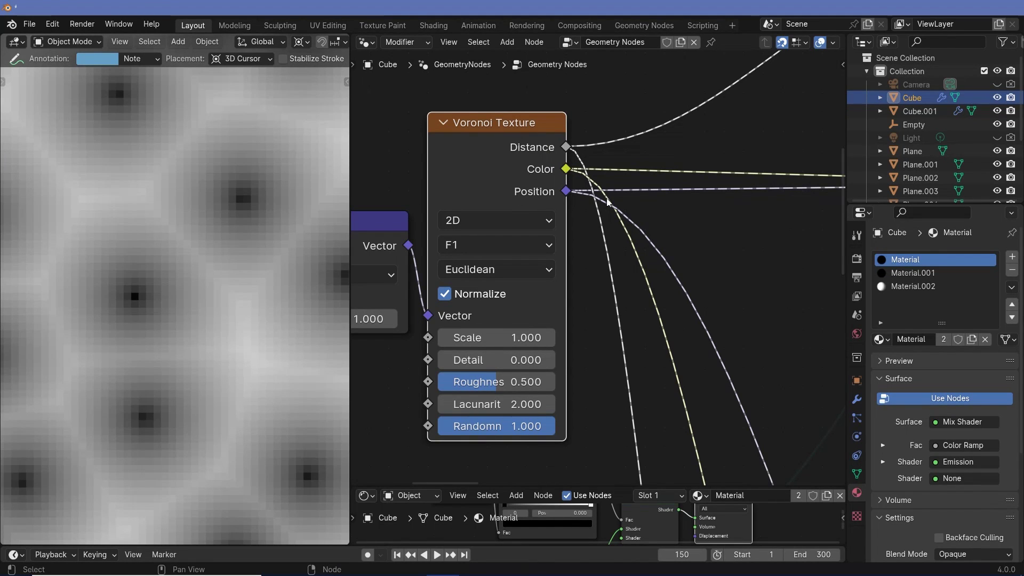
Switch off the Plane geometry and switch on the Points geometry to show only the Voronoi cell points.
scroll(635, 277, "down", 4)
middle_click_drag(698, 318, 589, 258)
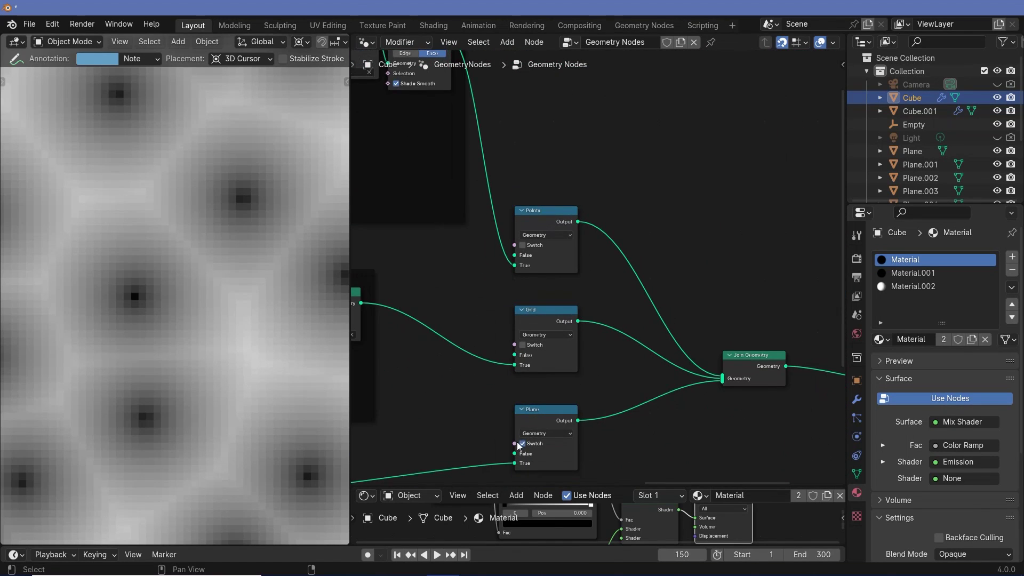
left_click(523, 444)
left_click(523, 245)
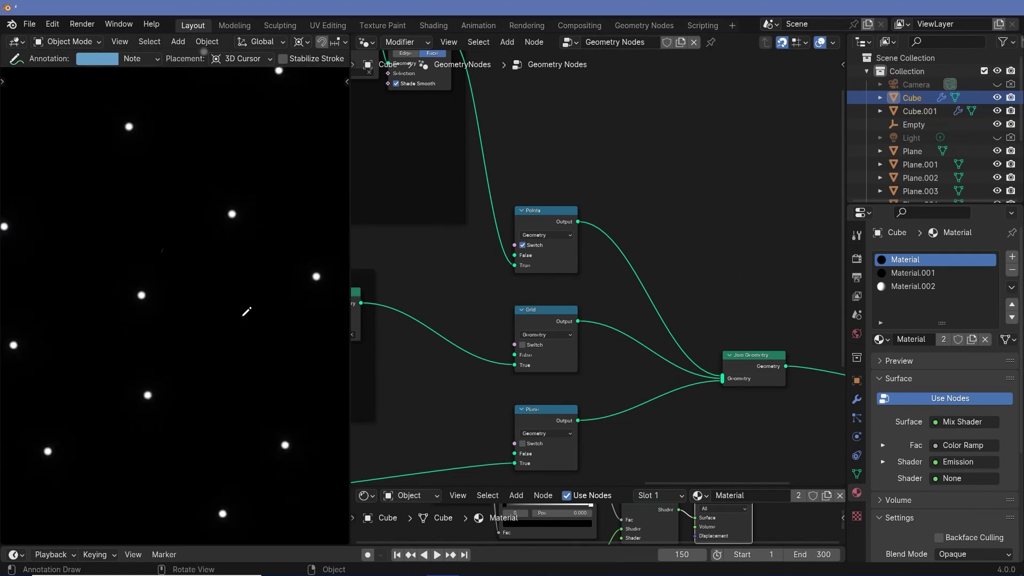
middle_click_drag(182, 294, 115, 233, "shift")
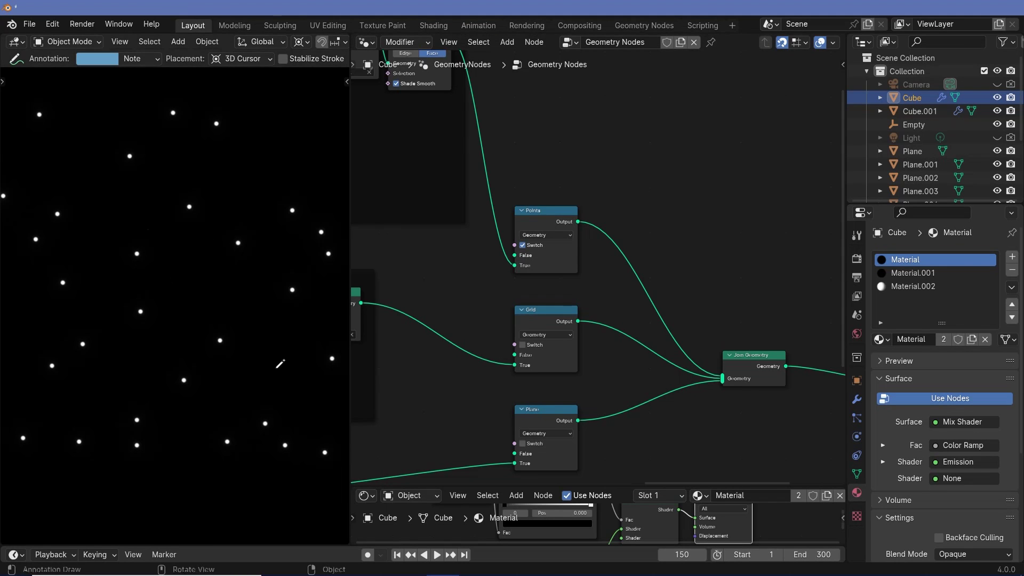
Switch on the first Color Switch in the Voronoi points frame to colour the points by cell, and inspect them up close.
middle_click_drag(497, 308, 571, 394)
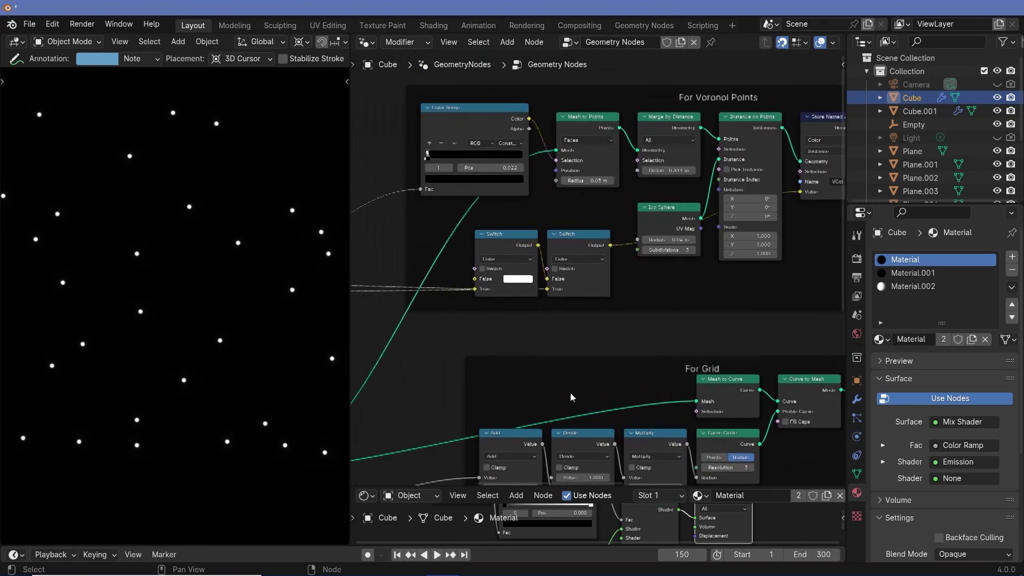
scroll(571, 398, "up", 2)
left_click(424, 270)
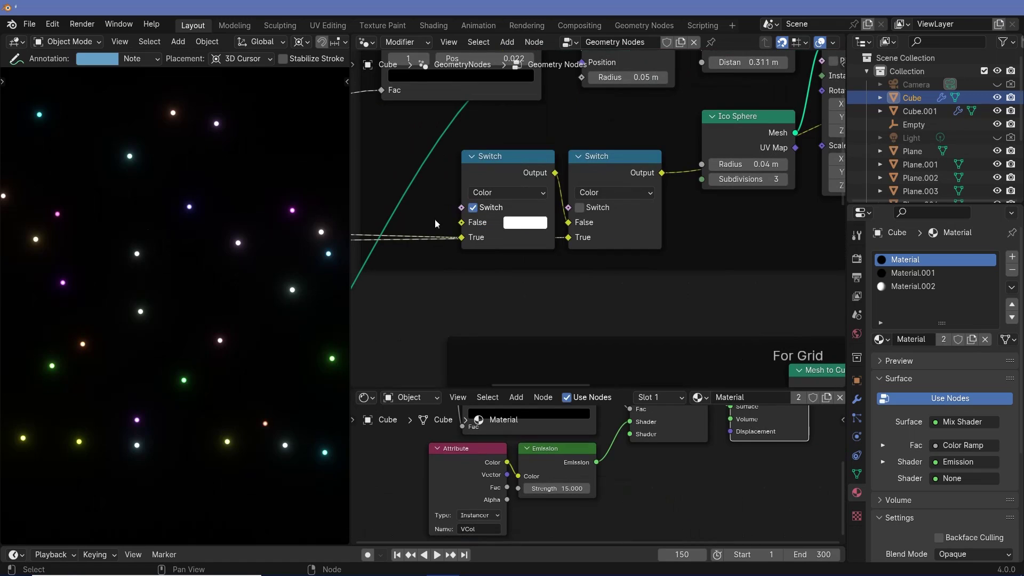
middle_click_drag(162, 292, 123, 341, "ctrl")
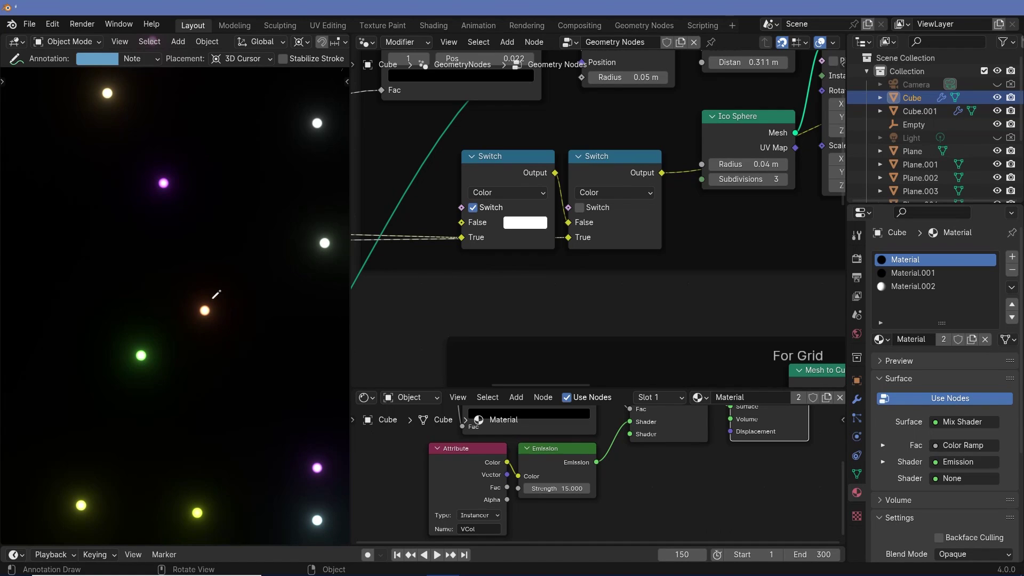
scroll(254, 242, "down", 3)
middle_click_drag(254, 242, 117, 305)
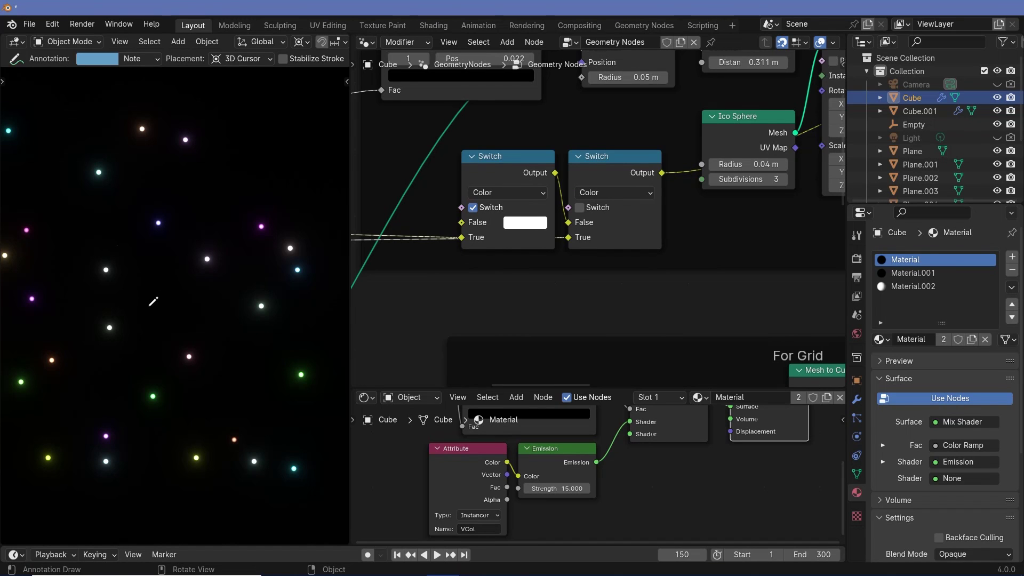
Switch on the Grid geometry and examine how the grid squares lie between neighbouring coloured points.
middle_click_drag(715, 256, 371, 139)
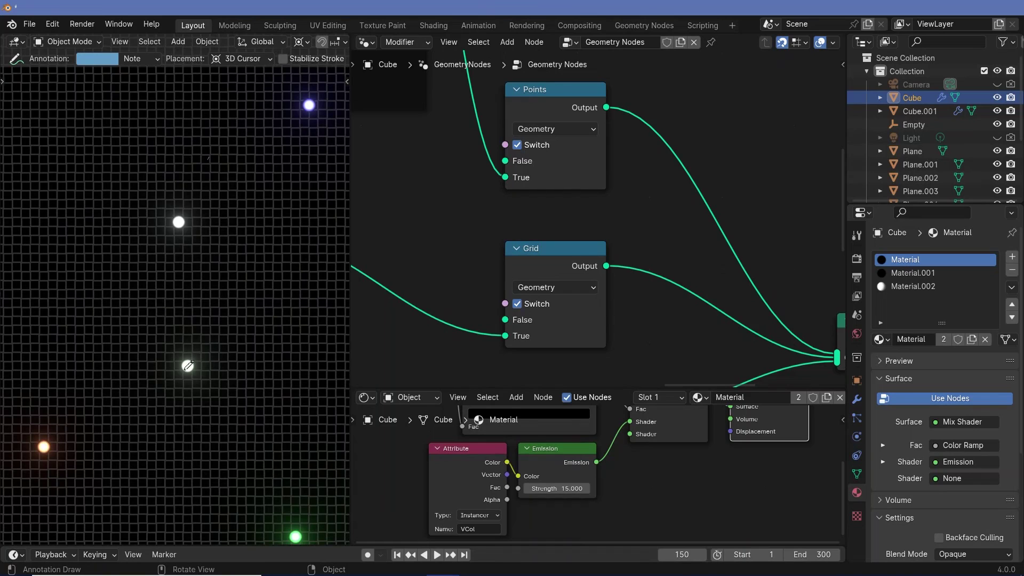
middle_click_drag(324, 246, 245, 277)
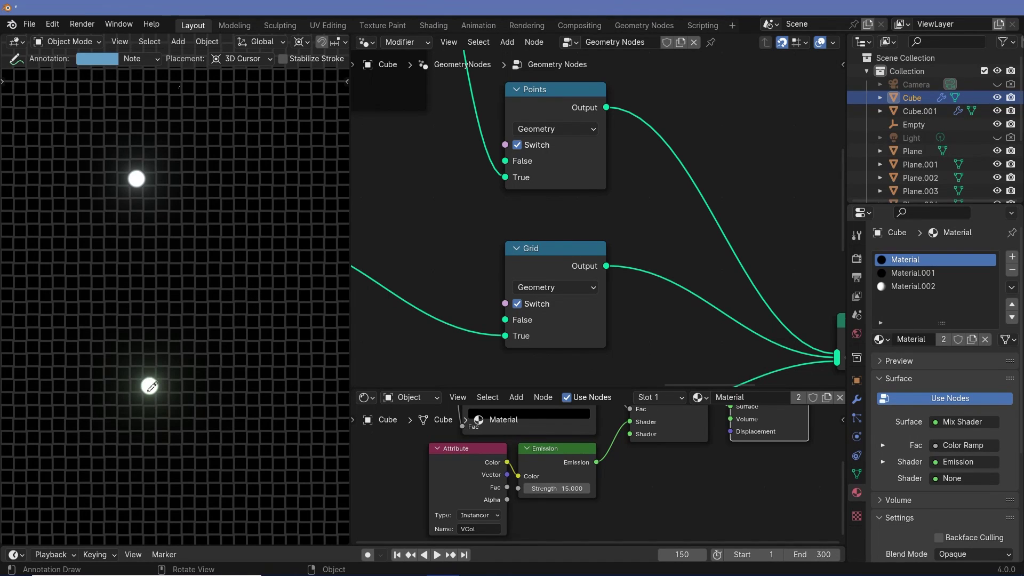
scroll(195, 335, "down", 1)
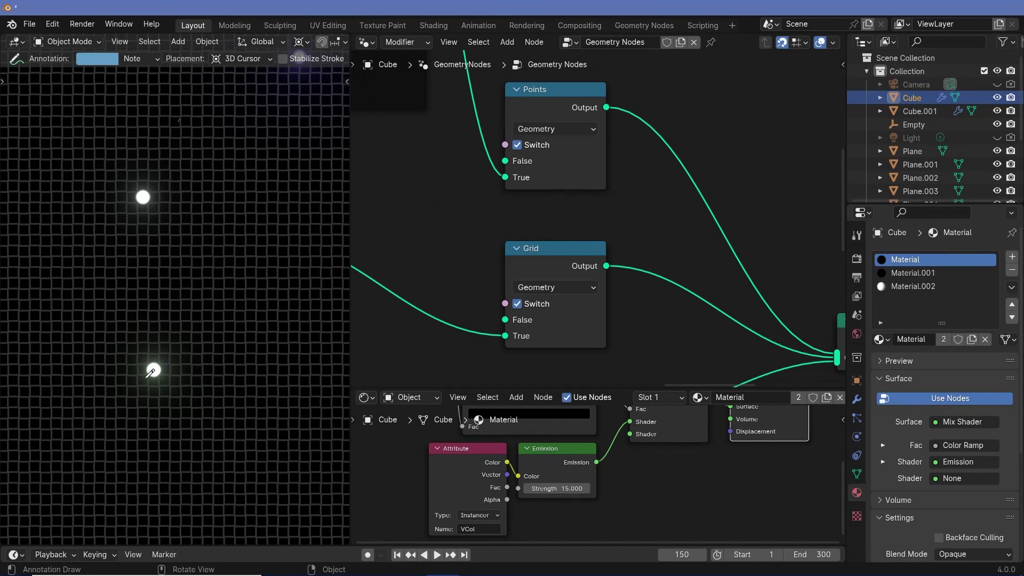
scroll(154, 357, "down", 1)
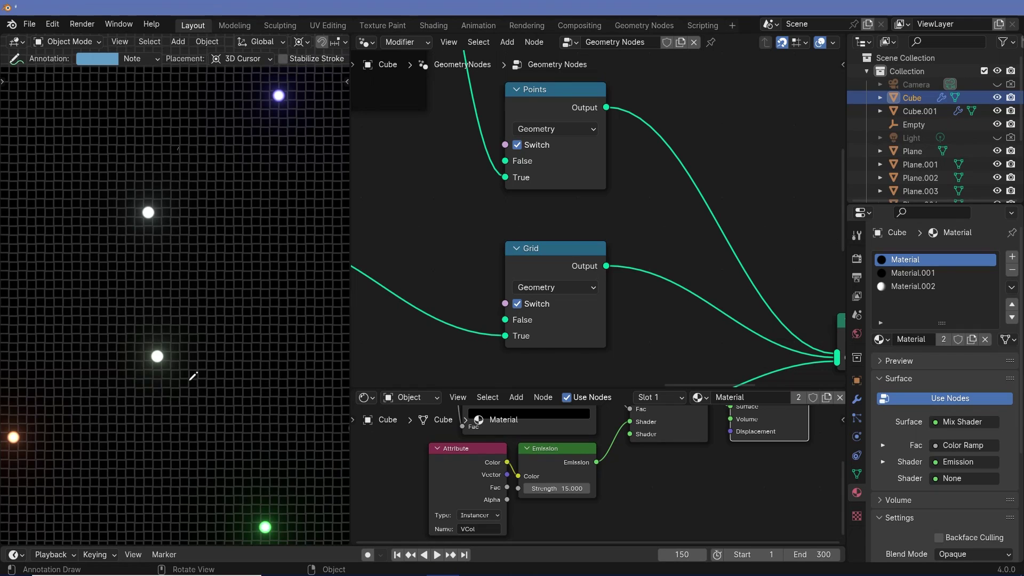
scroll(193, 377, "up", 3)
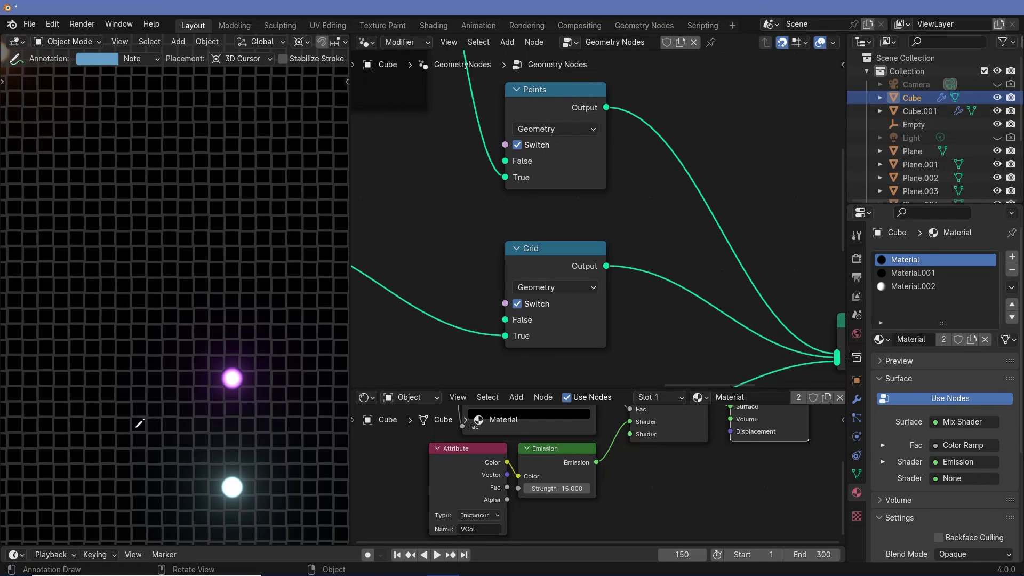
scroll(205, 314, "down", 5)
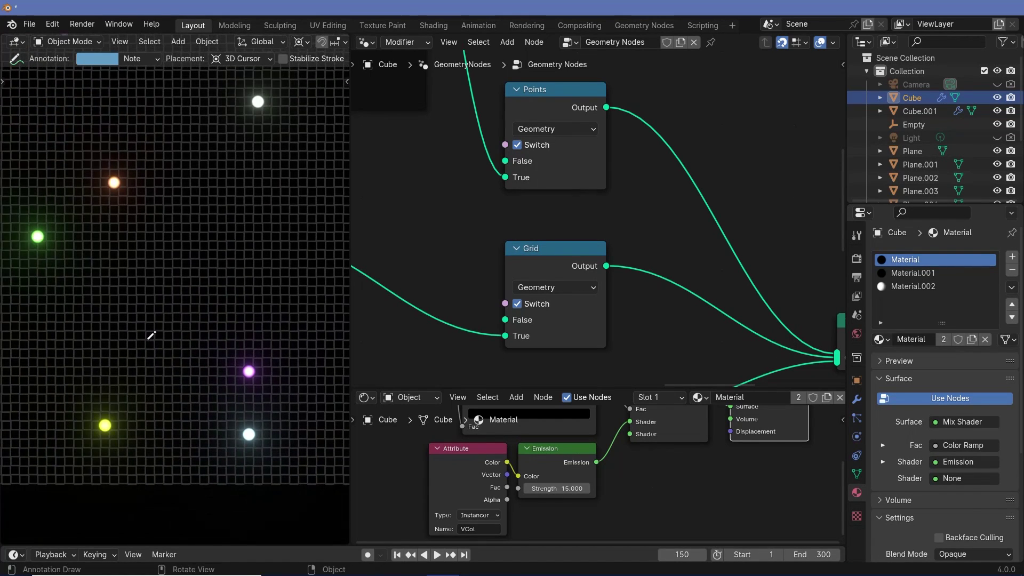
Switch on the Plane geometry with the emission strength at 2 and examine which point each grid square takes its colour from.
key("Home")
left_click(508, 267)
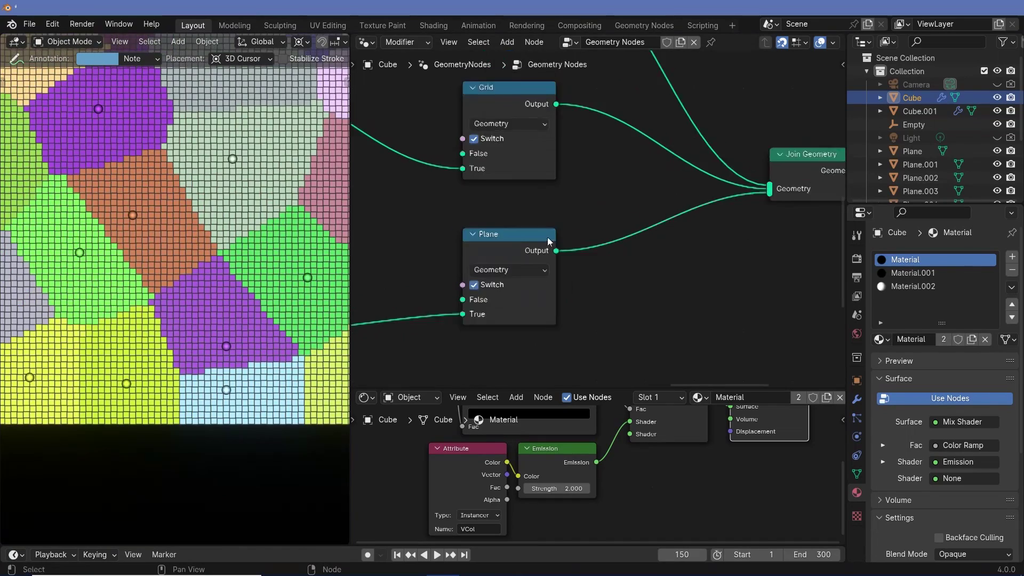
scroll(522, 261, "up", 3)
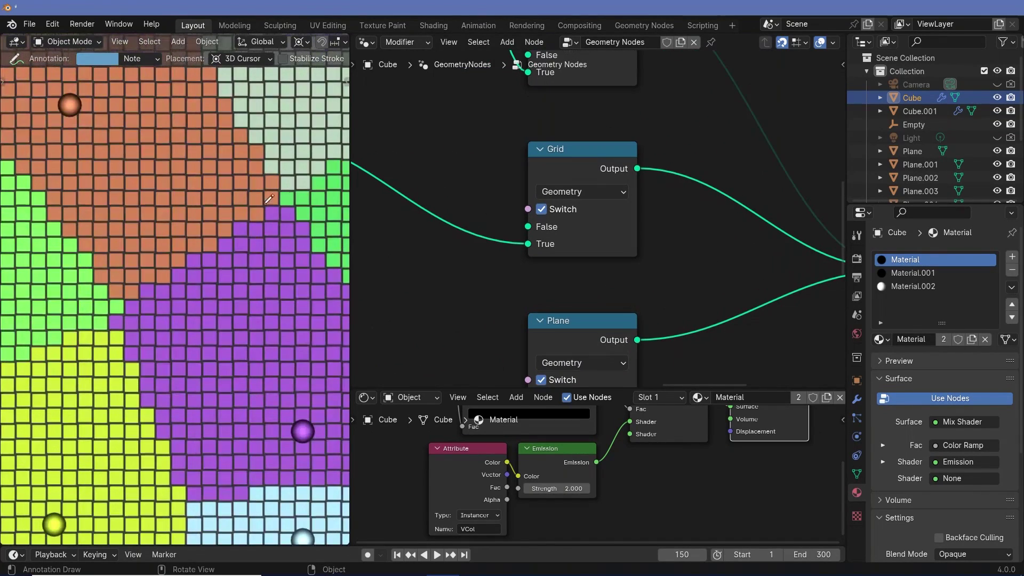
middle_click_drag(280, 168, 264, 266, "shift")
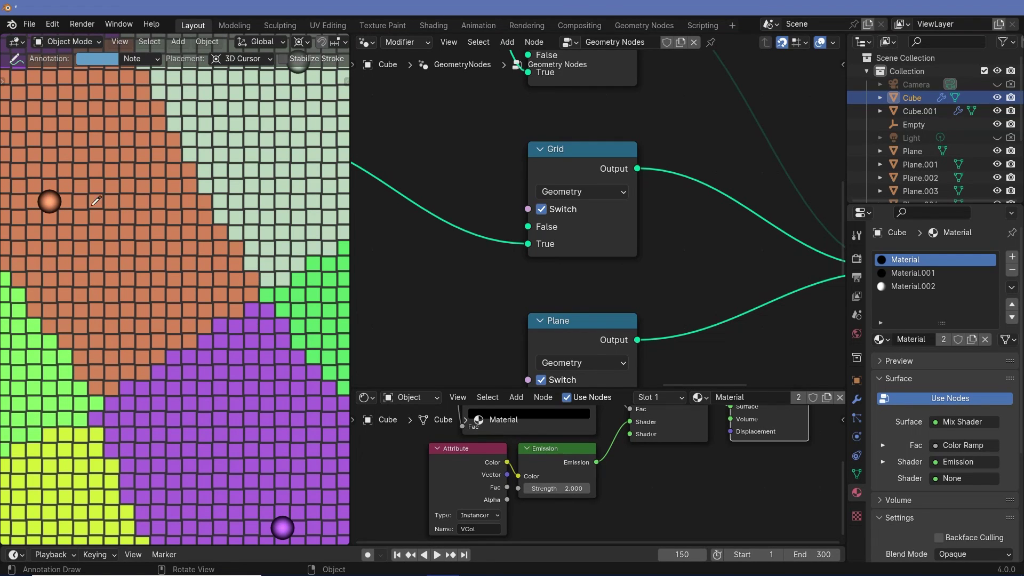
middle_click_drag(253, 233, 192, 255, "shift")
scroll(146, 266, "down", 4)
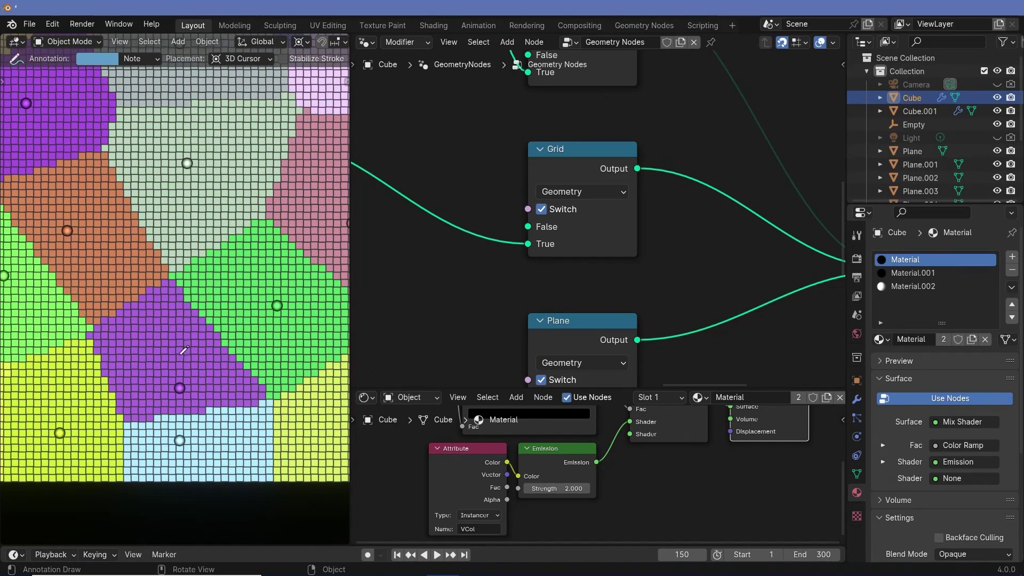
middle_click_drag(122, 170, 174, 294, "shift")
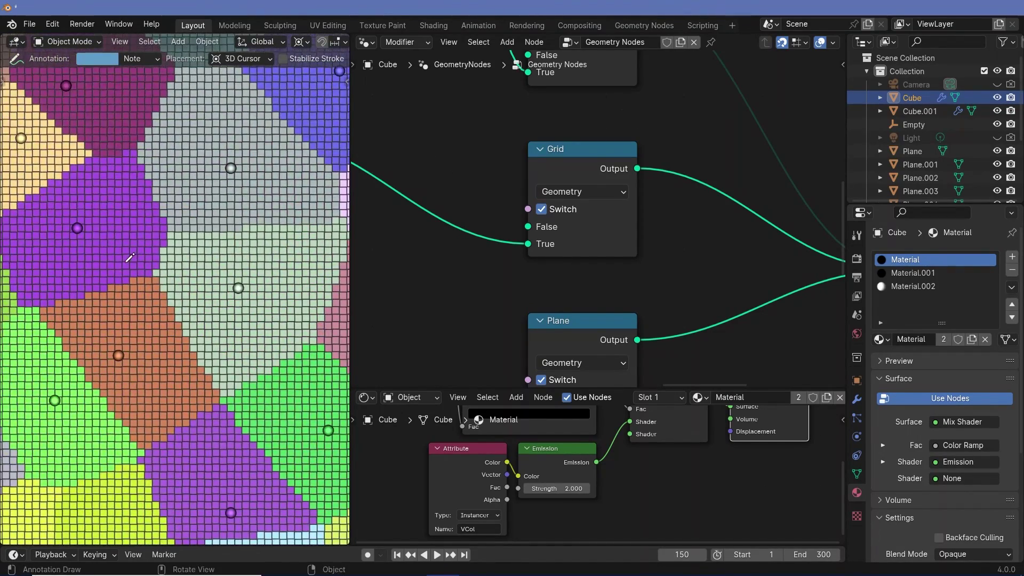
middle_click_drag(85, 75, 134, 205, "shift")
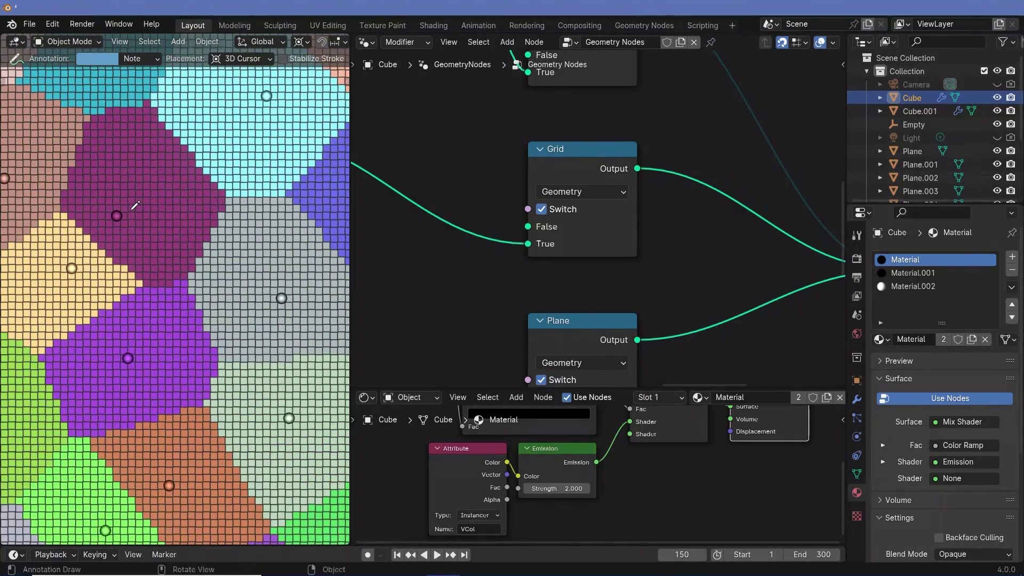
Switch the Grid geometry off and back on to check the stepped edges of the coloured cells.
left_click(541, 209)
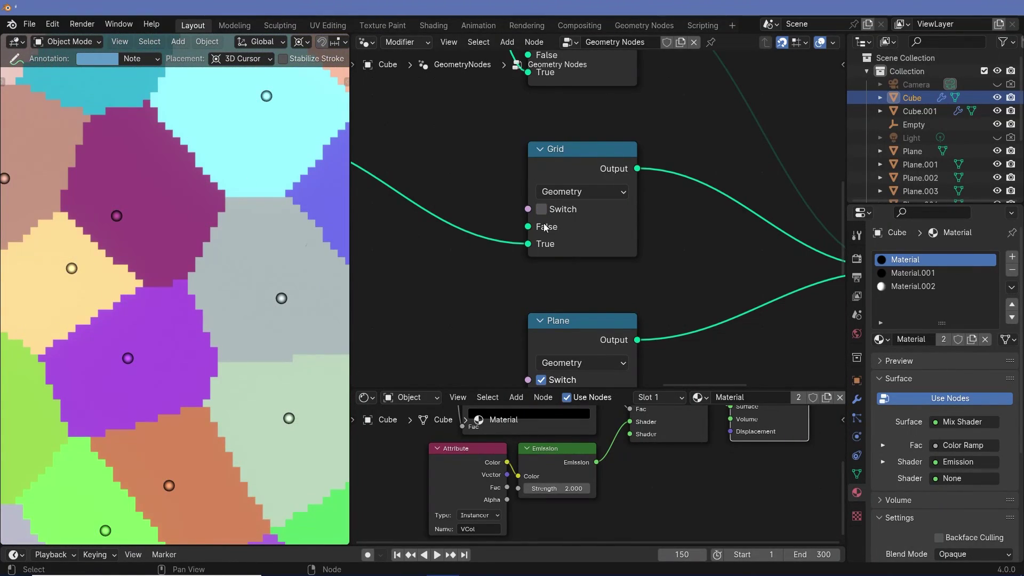
left_click(541, 209)
scroll(141, 320, "down", 4)
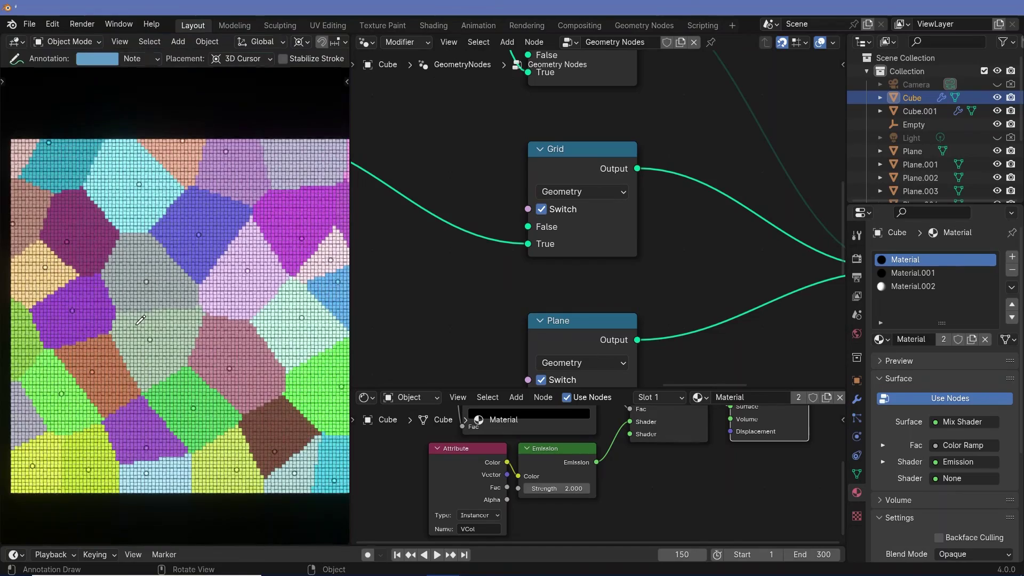
Compare the coloured grid cells with the smooth Voronoi pattern on the separate reference plane.
scroll(141, 320, "up", 6)
scroll(175, 282, "down", 4)
middle_click_drag(175, 285, 294, 288, "shift")
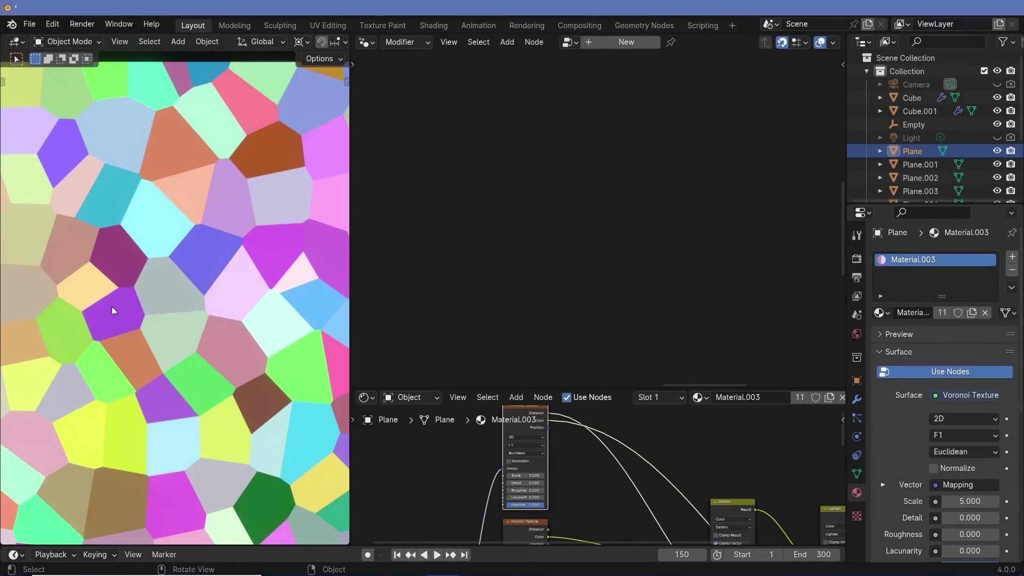
key("KP_0")
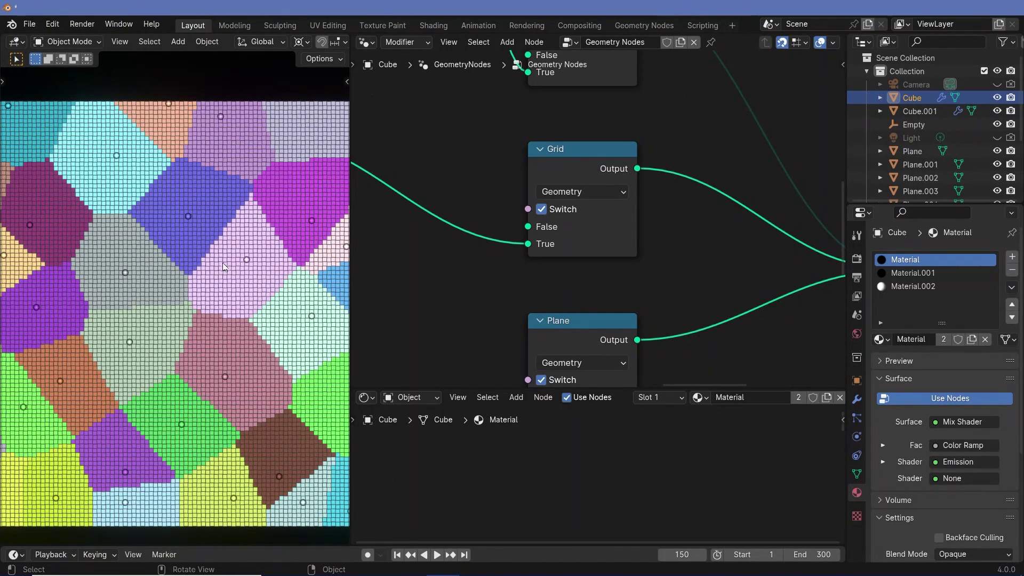
Examine the Distance, Color and Position outputs of the Voronoi Texture node in the geometry node tree.
middle_click_drag(432, 251, 555, 197)
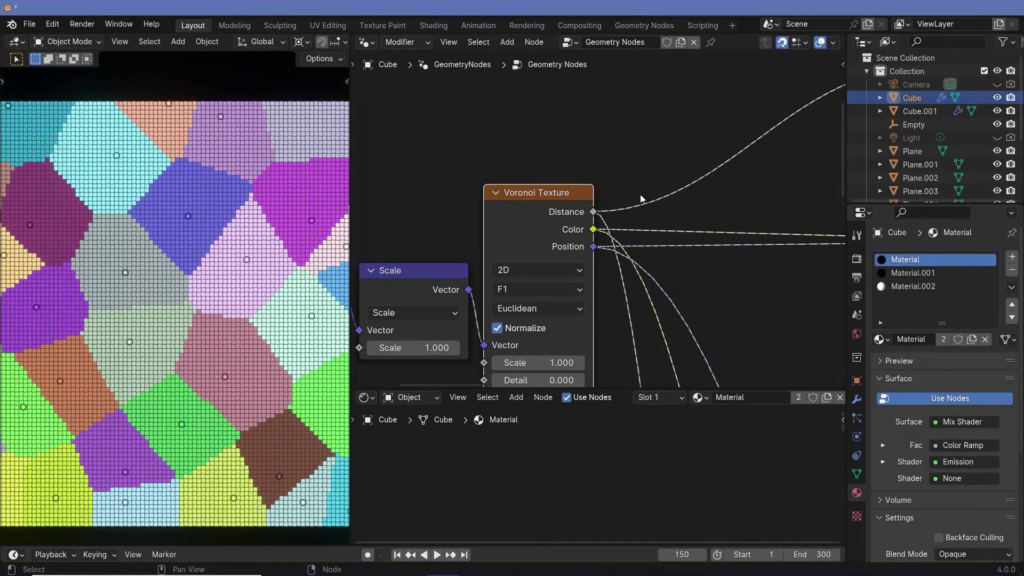
scroll(642, 199, "up", 4)
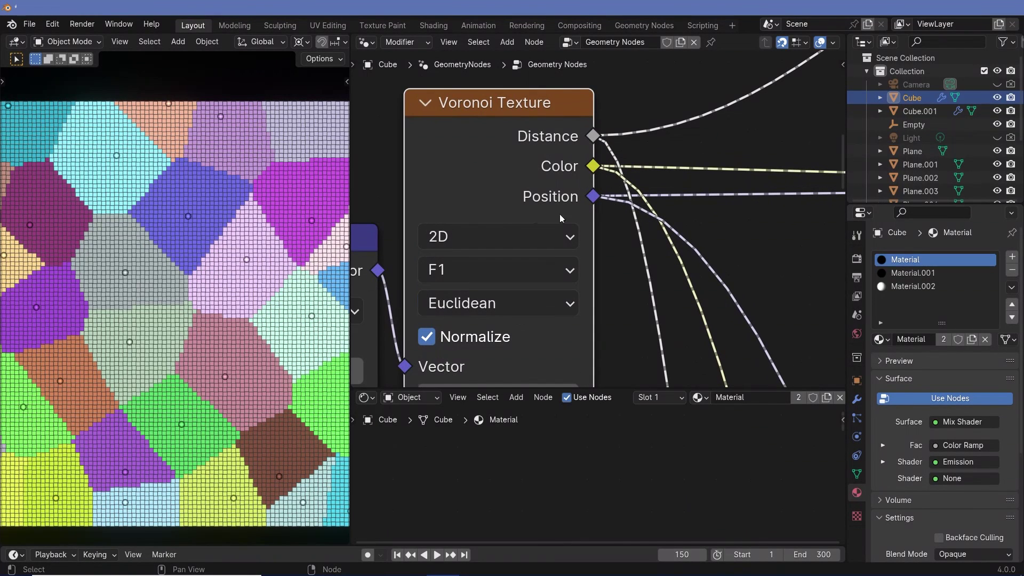
scroll(569, 203, "down", 4)
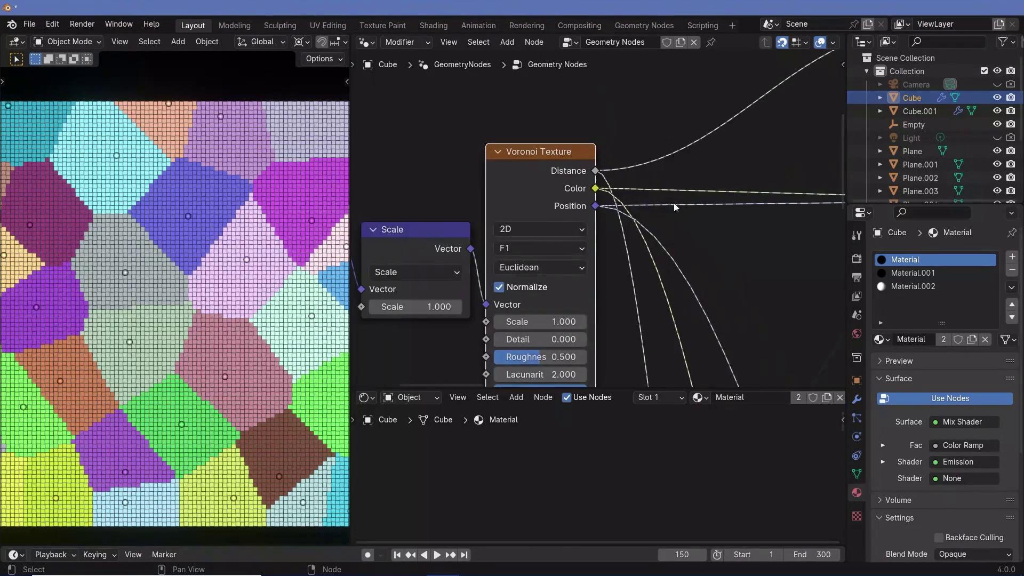
middle_click_drag(568, 204, 549, 225)
scroll(719, 251, "up", 5)
scroll(719, 251, "down", 3)
Show only the points and switch on the second Color Switch to colour them by the Voronoi Position output.
left_click(511, 209)
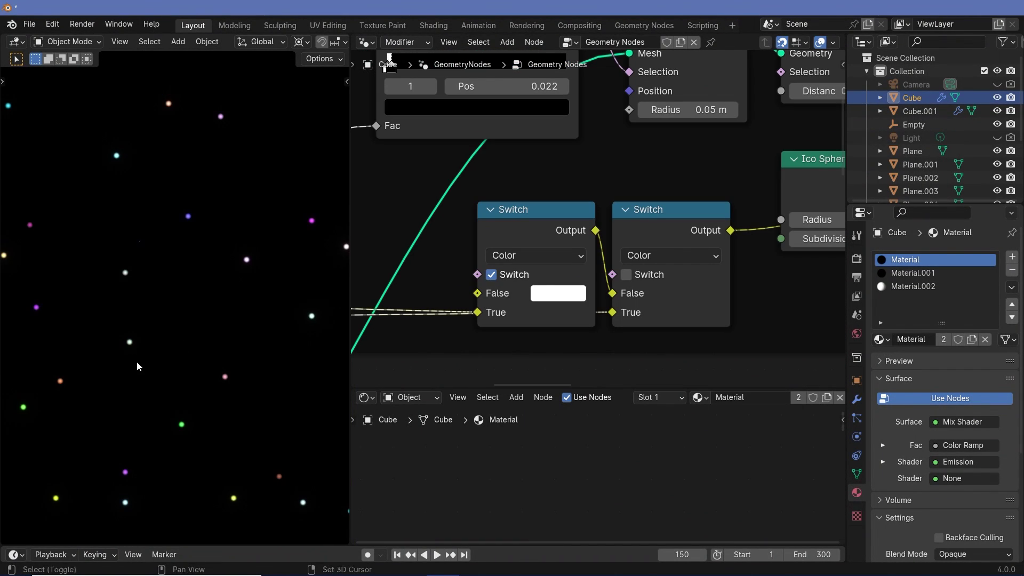
middle_click_drag(137, 362, 239, 324)
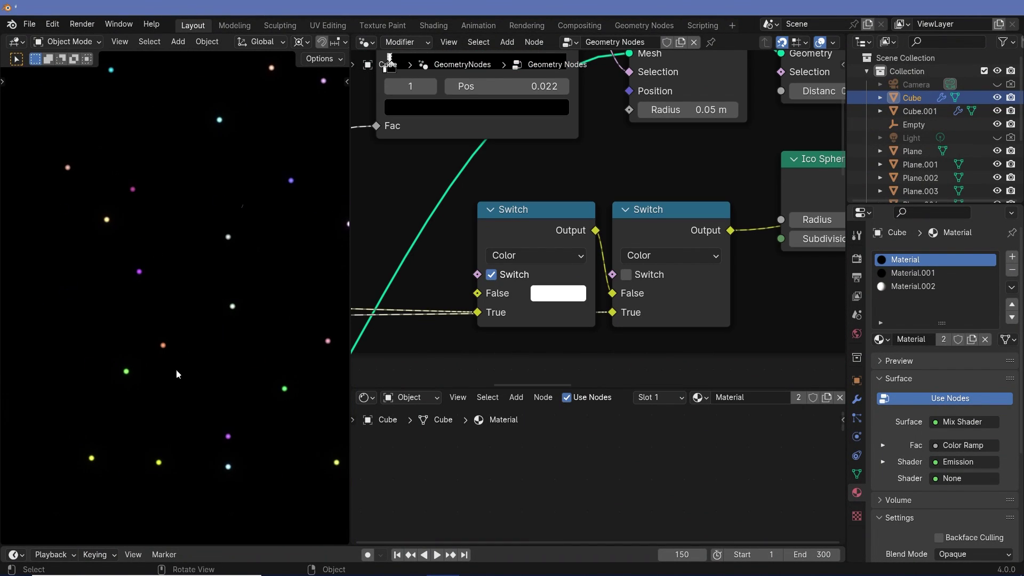
left_click(627, 274)
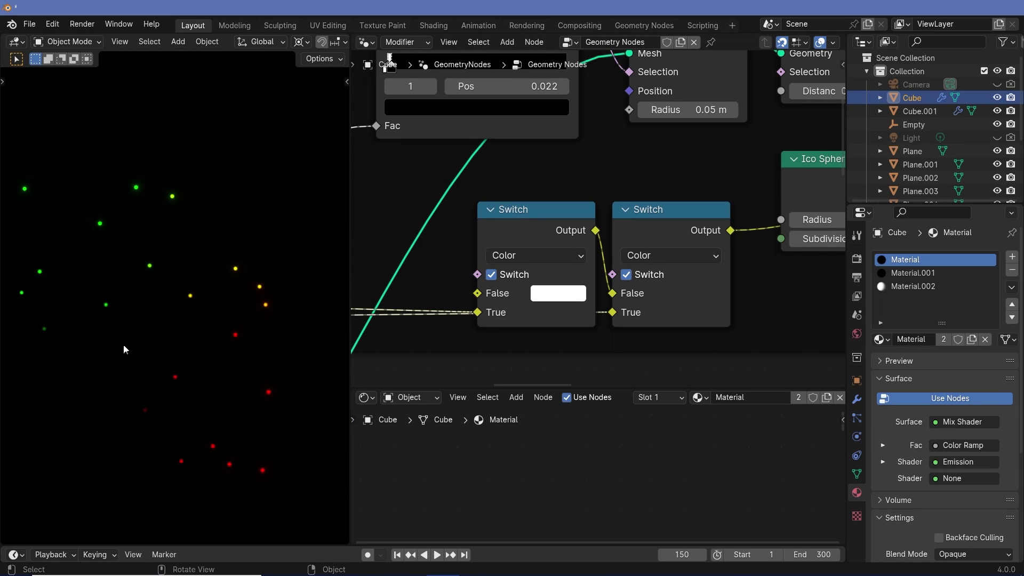
Turn on the viewport overlays to show the X and Y axes among the position-coloured points.
scroll(299, 42, "down", 5)
left_click(298, 41)
left_click(311, 41)
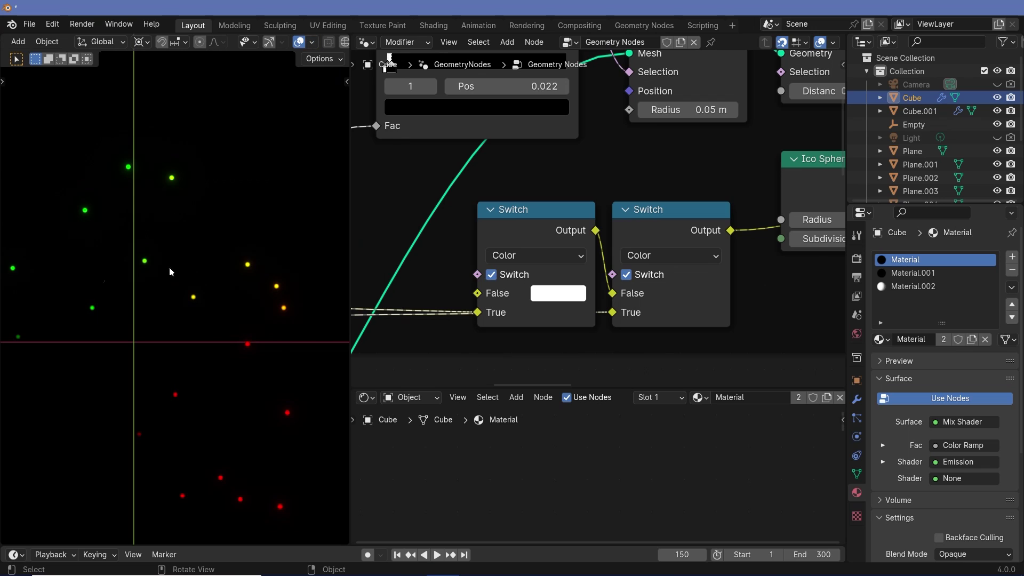
scroll(169, 267, "down", 3)
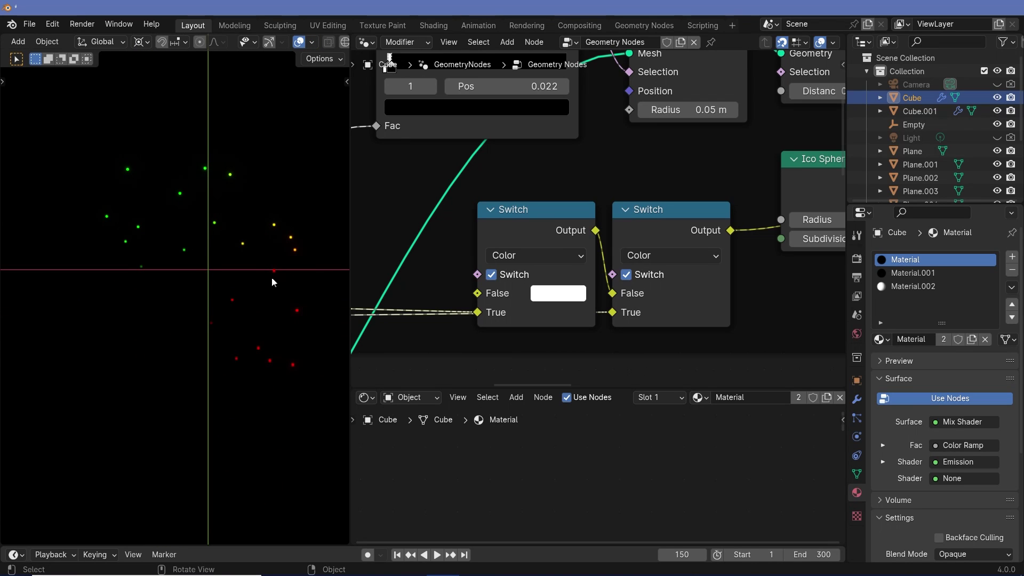
scroll(283, 270, "down", 3)
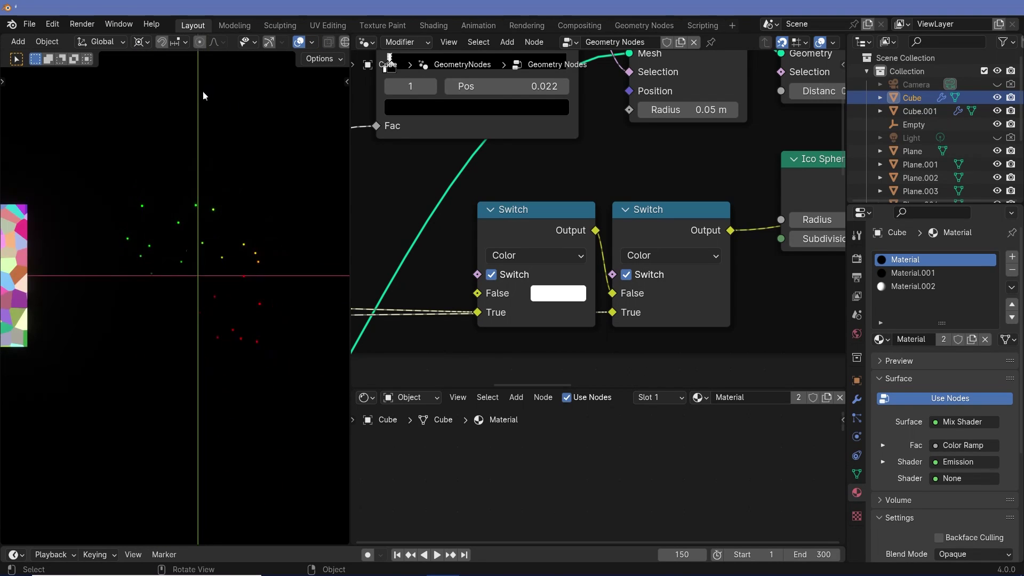
scroll(214, 334, "up", 4)
Write "(R,G,B)" with the Annotate tool above the points and underline it with a wavy line.
key("shift+space")
key("d")
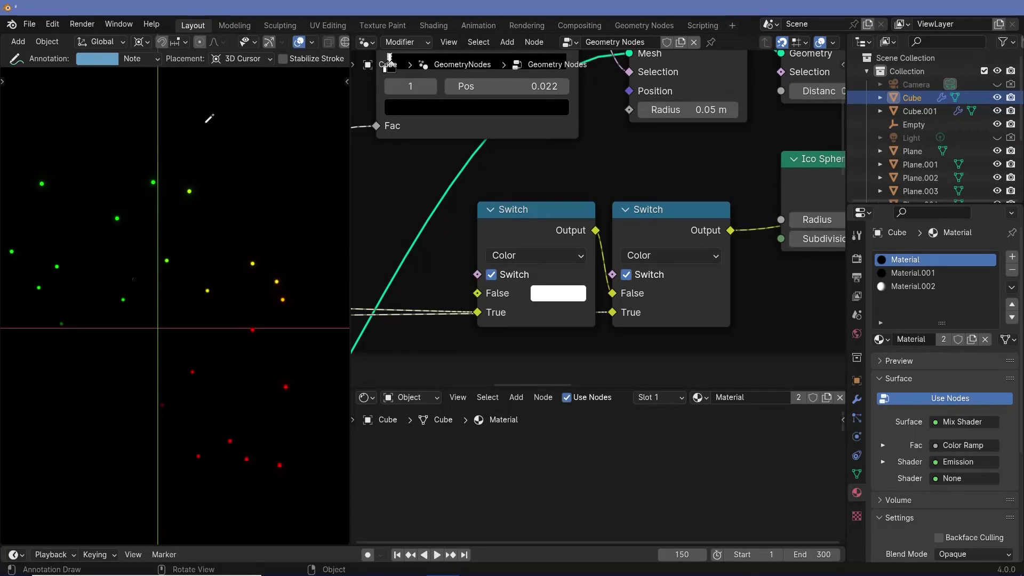
left_click_drag(208, 114, 215, 152)
mouse_move(228, 114)
left_mouse_down()
mouse_move(228, 140)
mouse_move(246, 137)
left_mouse_up()
mouse_move(258, 131)
left_mouse_down()
mouse_move(255, 142)
mouse_move(302, 123)
left_mouse_up()
left_click_drag(322, 90, 311, 128)
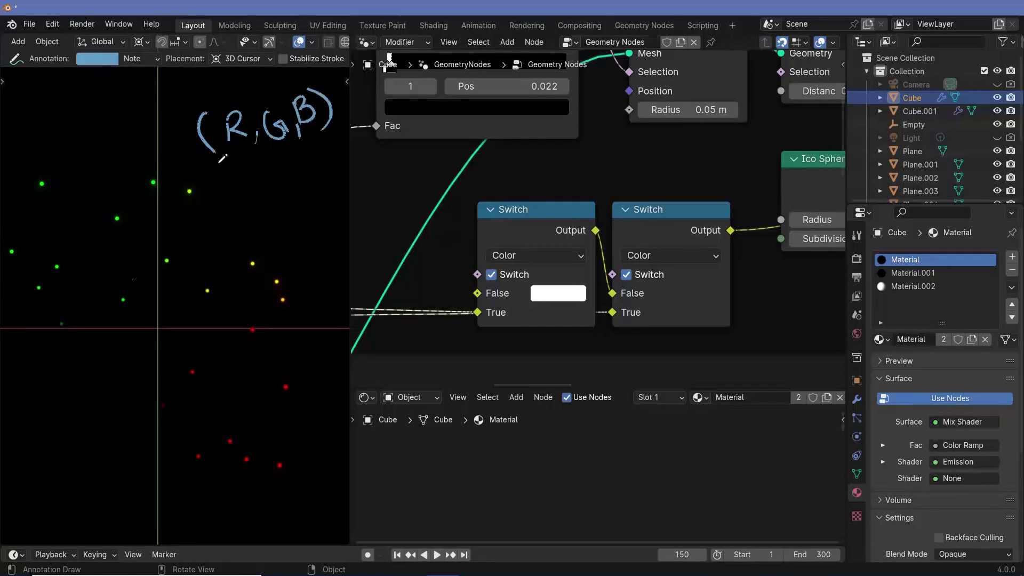
mouse_move(218, 163)
left_mouse_down()
mouse_move(281, 156)
mouse_move(330, 134)
left_mouse_up()
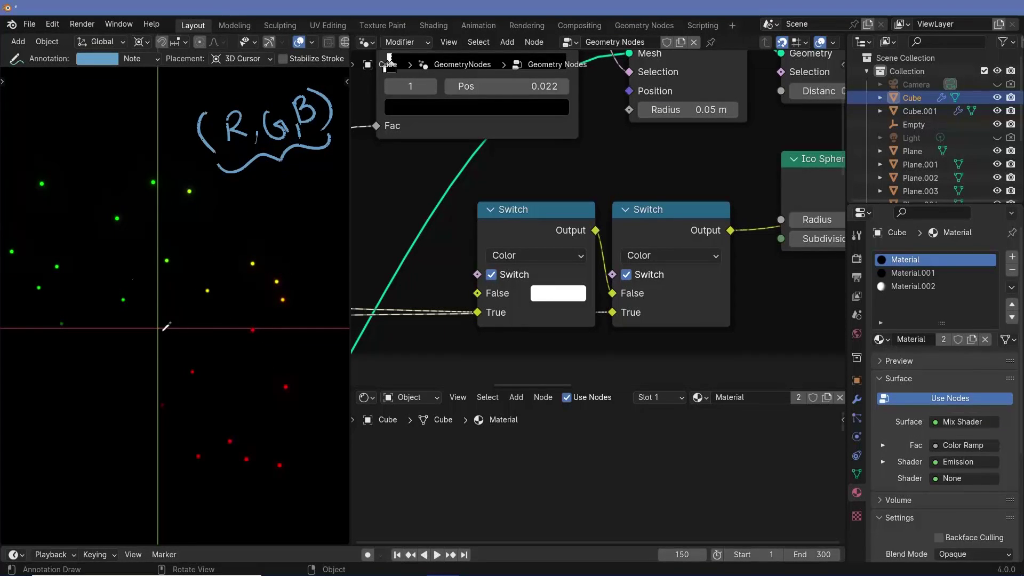
Annotate an arrow along the positive X axis, circle the R, and draw another arrow along the positive Y axis.
mouse_move(156, 328)
left_mouse_down()
mouse_move(286, 313)
mouse_move(263, 340)
left_mouse_up()
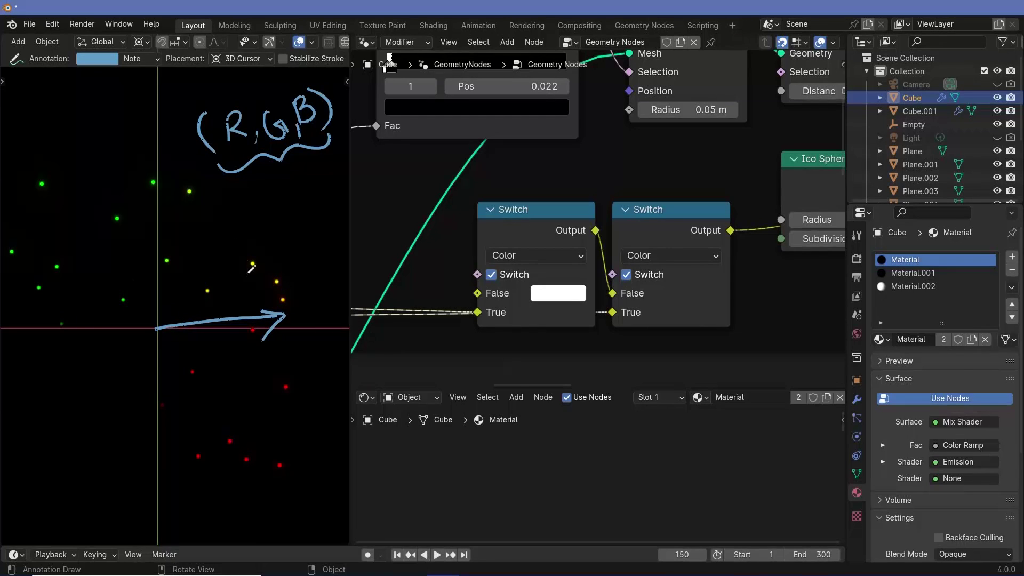
mouse_move(229, 105)
left_mouse_down()
mouse_move(252, 126)
mouse_move(230, 99)
left_mouse_up()
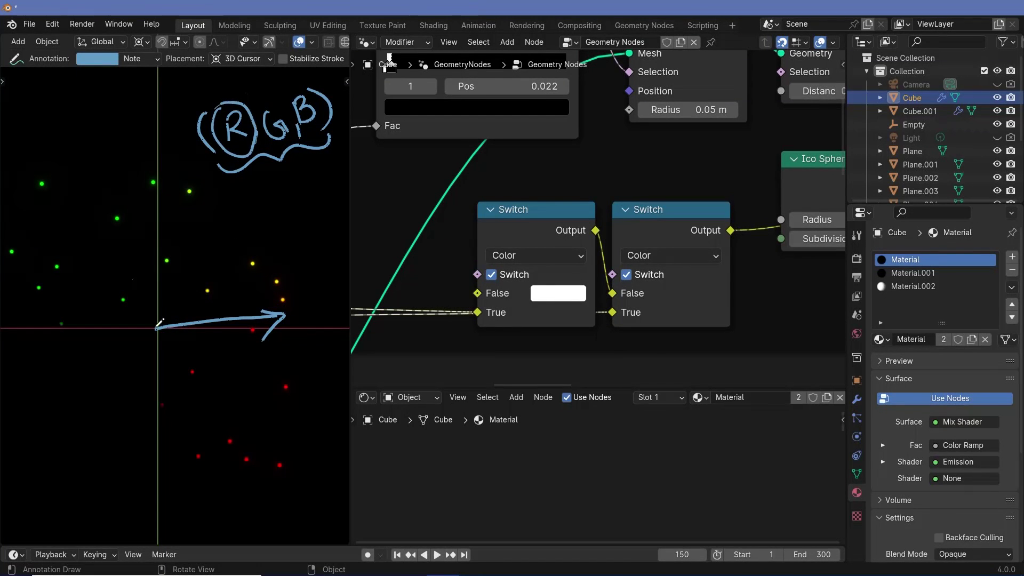
mouse_move(150, 325)
left_mouse_down()
mouse_move(136, 149)
mouse_move(171, 157)
left_mouse_up()
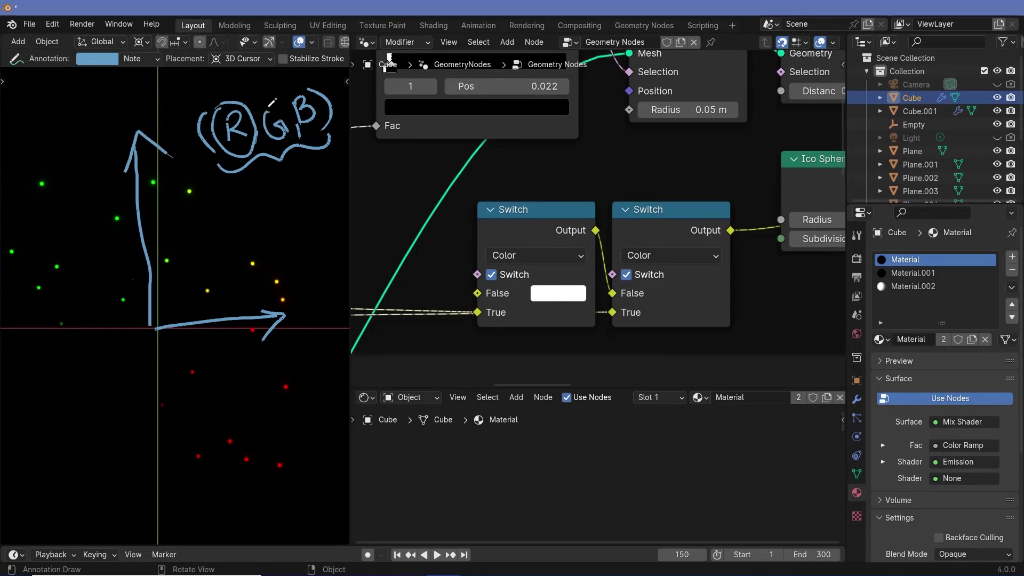
Circle the G and B in the annotation and draw an arrow along the positive Z axis.
left_click_drag(268, 102, 275, 100)
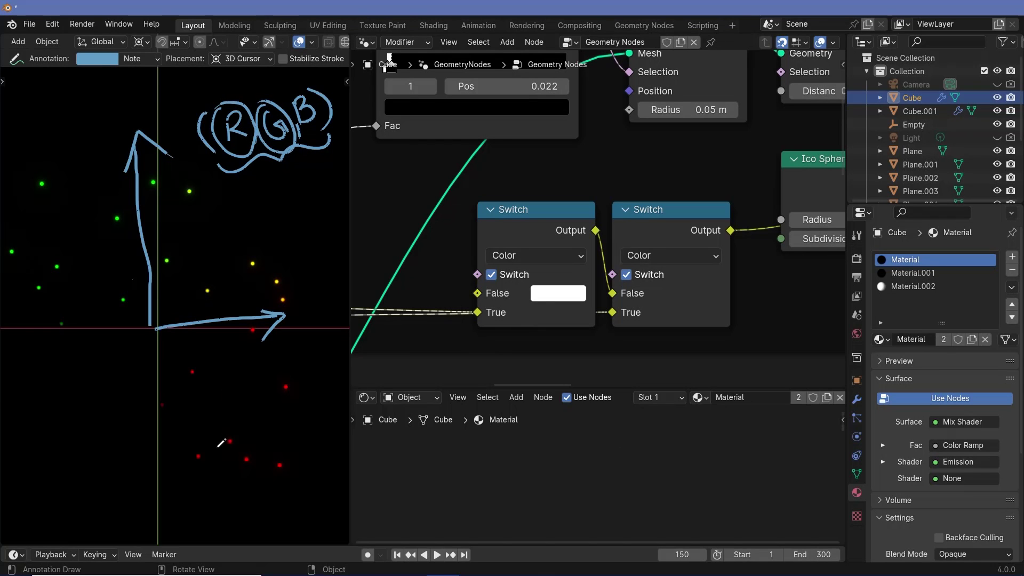
mouse_move(236, 396)
middle_mouse_down()
mouse_move(225, 287)
mouse_move(216, 288)
middle_mouse_up()
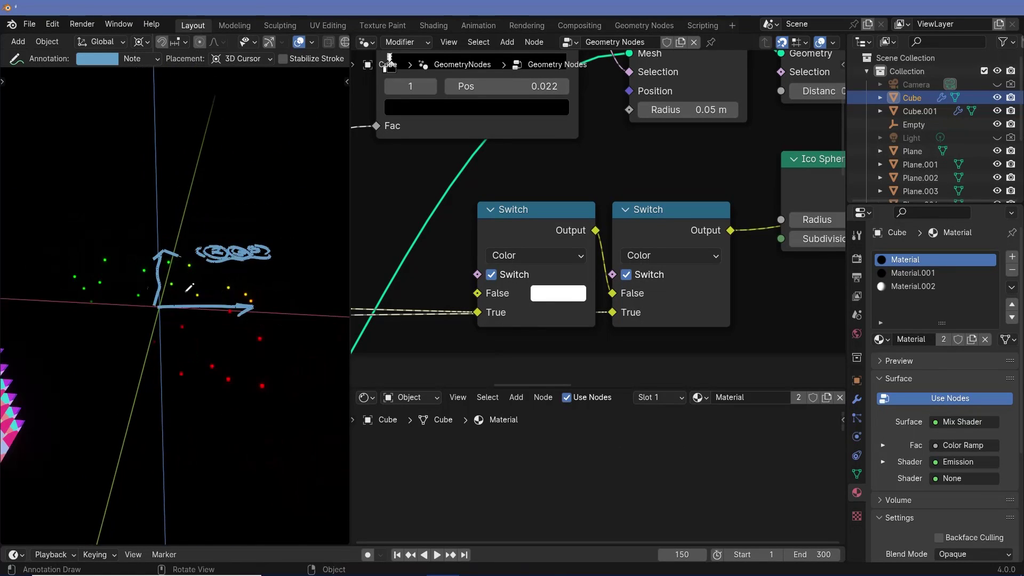
middle_click_drag(148, 270, 104, 249)
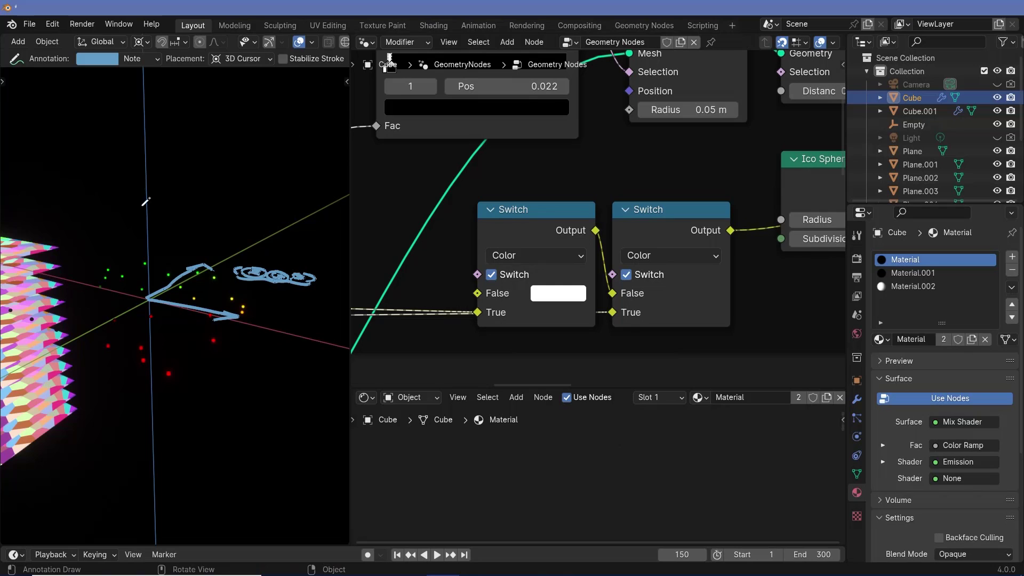
left_click_drag(143, 203, 152, 293)
middle_click_drag(298, 227, 305, 168)
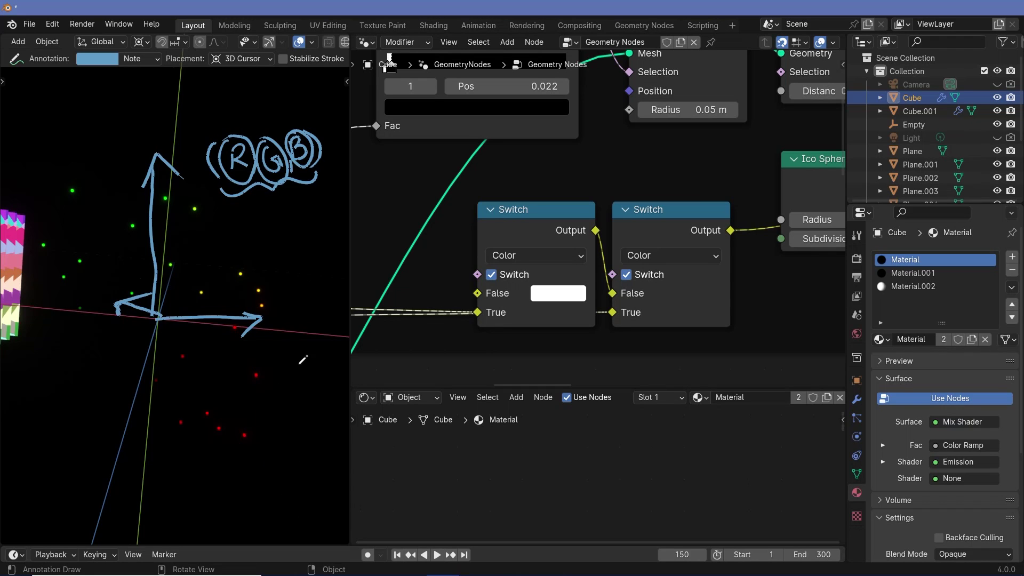
mouse_move(302, 360)
middle_mouse_down()
mouse_move(251, 325)
mouse_move(180, 215)
middle_mouse_up()
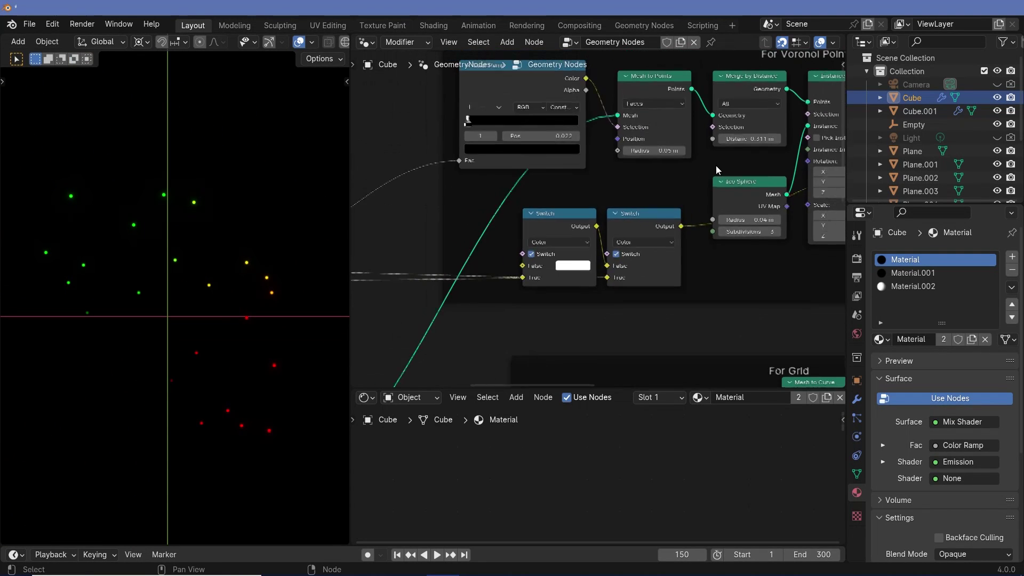
Turn on the Grid switch to show the grid together with the position-coloured points.
mouse_move(716, 165)
middle_mouse_down()
mouse_move(699, 168)
mouse_move(502, 59)
mouse_move(663, 248)
middle_mouse_up()
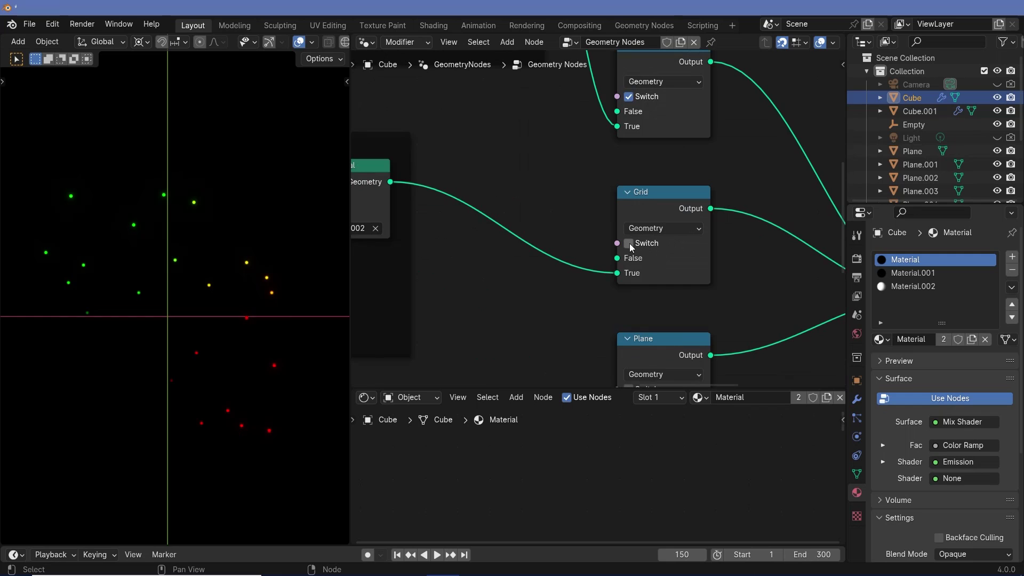
left_click(630, 243)
middle_click_drag(35, 333, 207, 290, "ctrl")
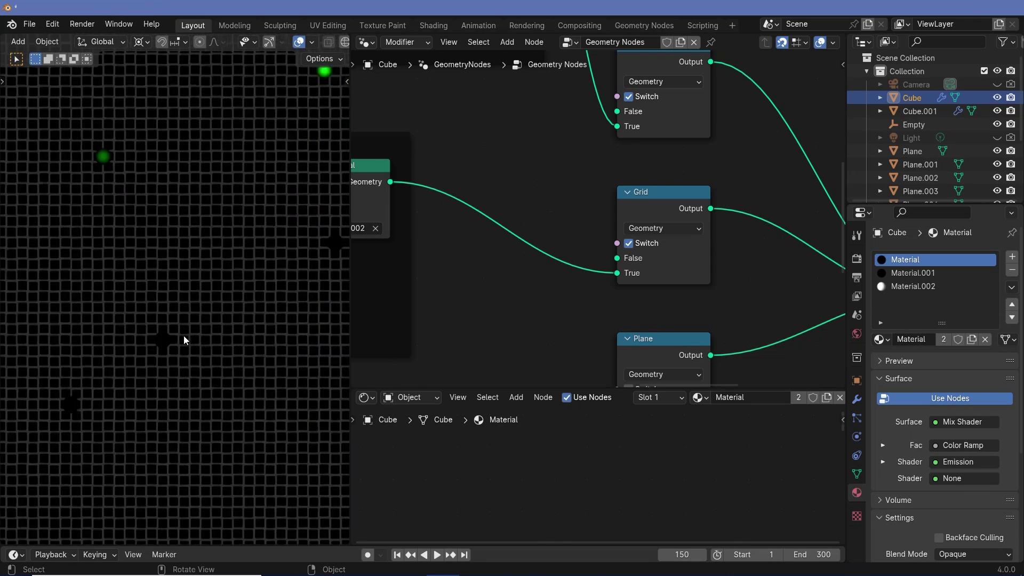
scroll(267, 288, "down", 2)
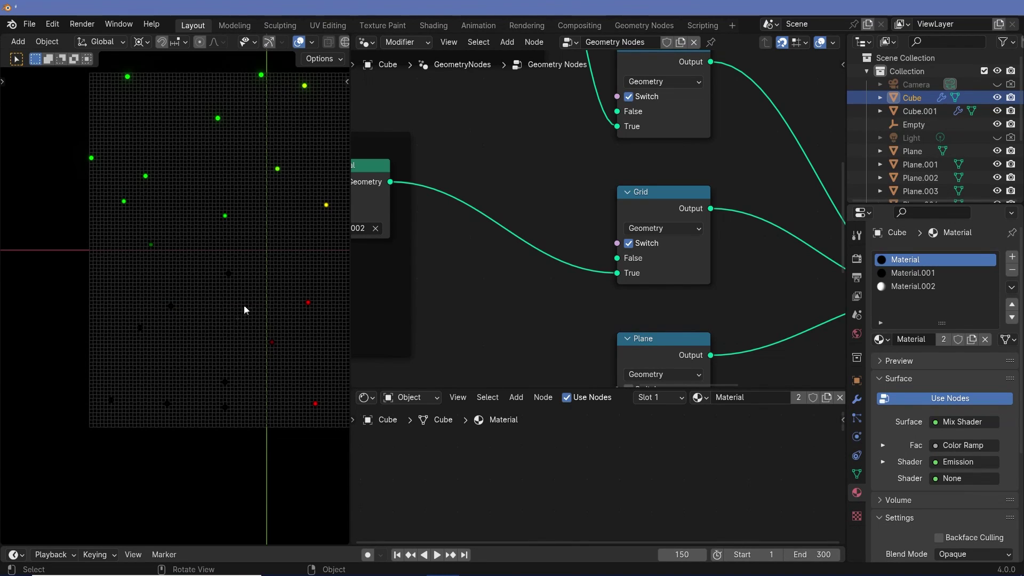
middle_click_drag(251, 290, 141, 337, "shift")
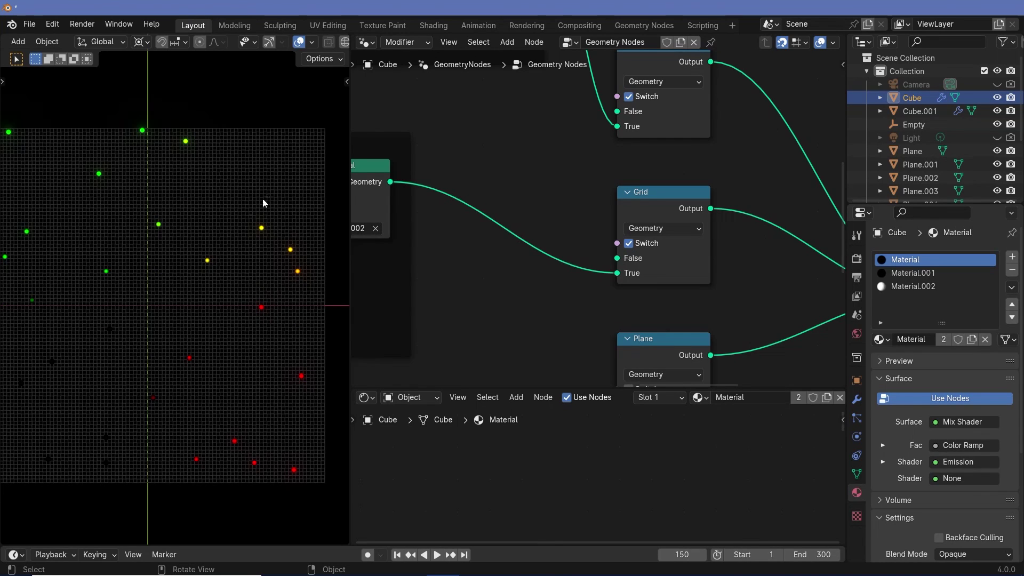
scroll(203, 302, "up", 5)
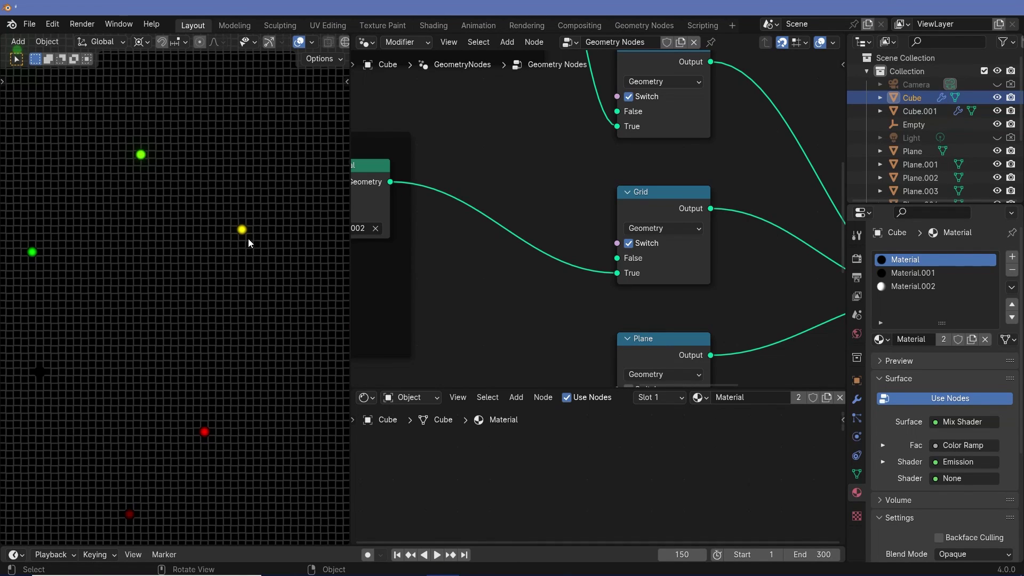
Turn on the Plane switch to fill the grid with the position-coloured Voronoi cells.
scroll(421, 238, "down", 3)
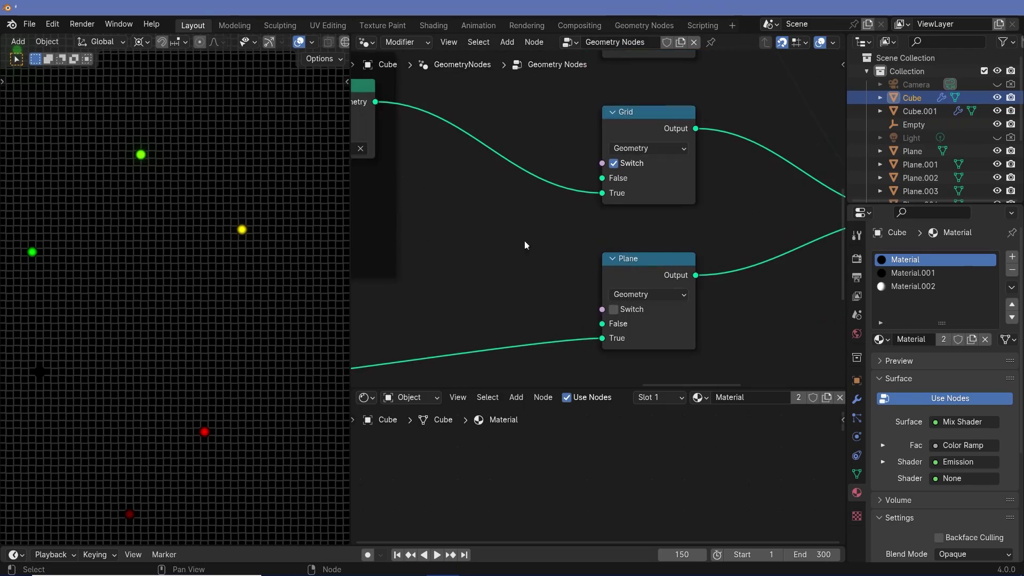
left_click(615, 311)
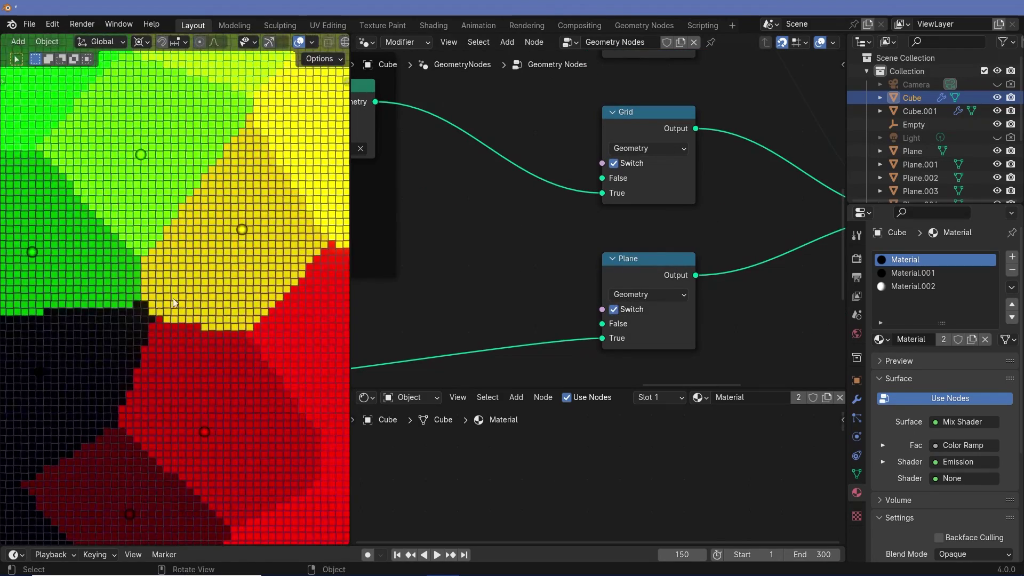
middle_click_drag(173, 298, 221, 349)
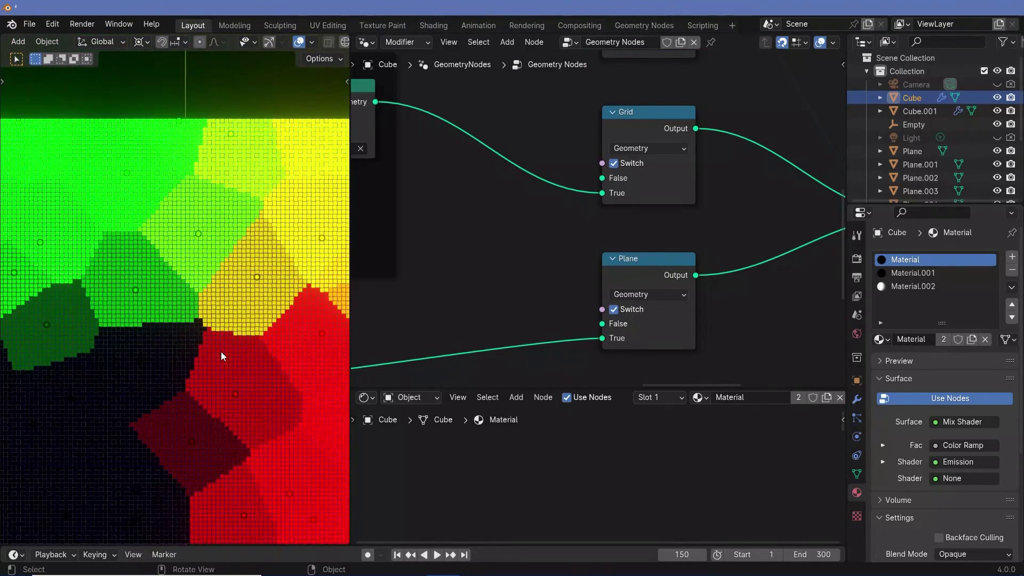
Examine the Voronoi Texture node's outputs and the position-coloured cells from an angle and from above.
scroll(479, 236, "down", 6)
middle_click_drag(478, 236, 557, 181)
scroll(556, 182, "up", 1)
scroll(557, 185, "up", 2)
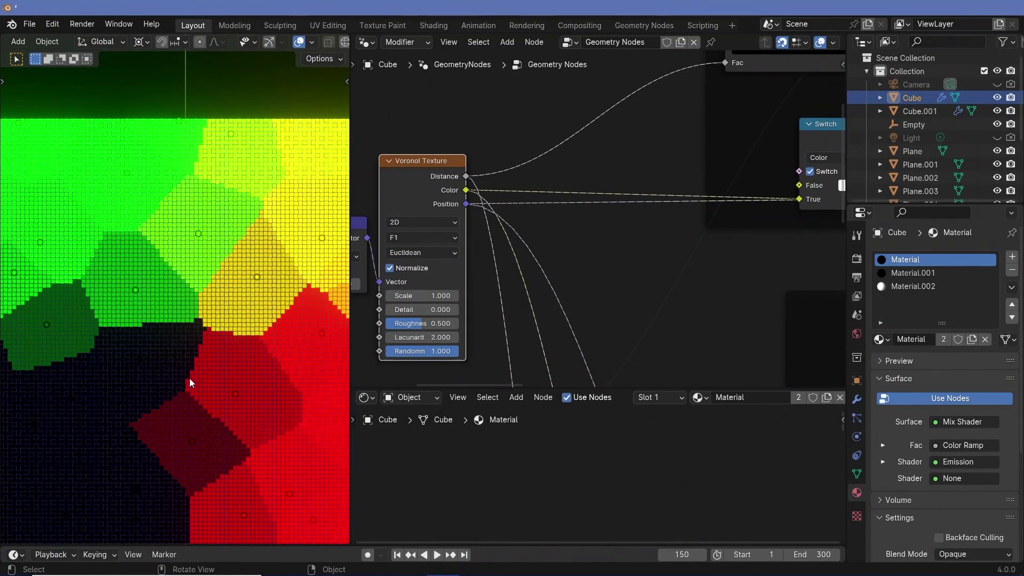
middle_click_drag(190, 379, 195, 118)
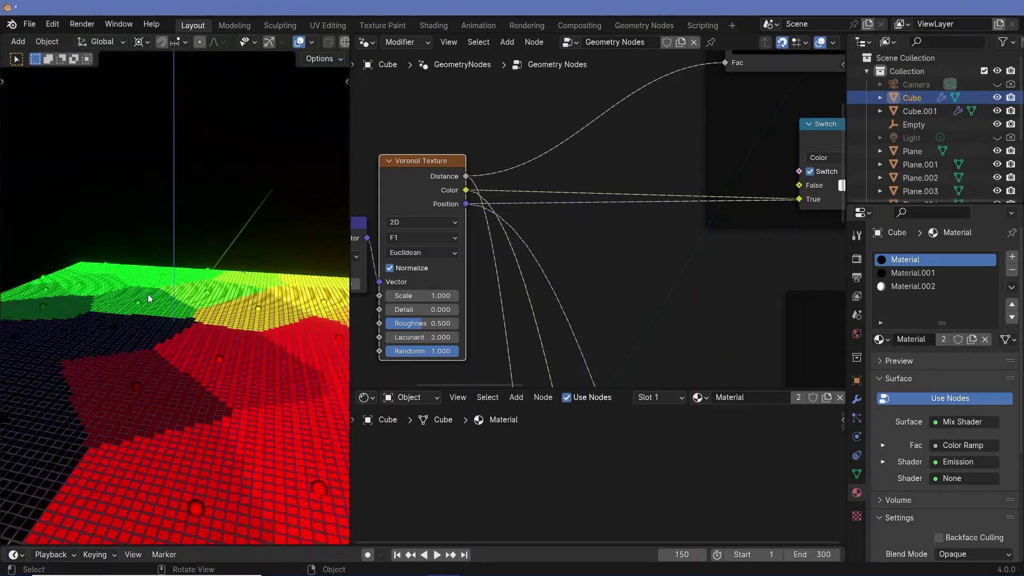
middle_click_drag(148, 293, 175, 286)
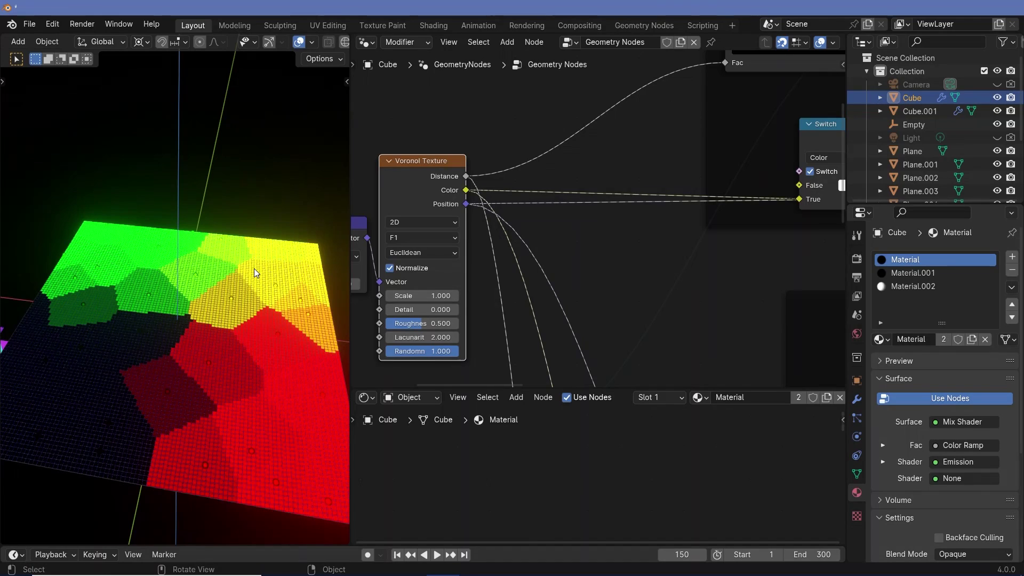
middle_click_drag(254, 268, 232, 310)
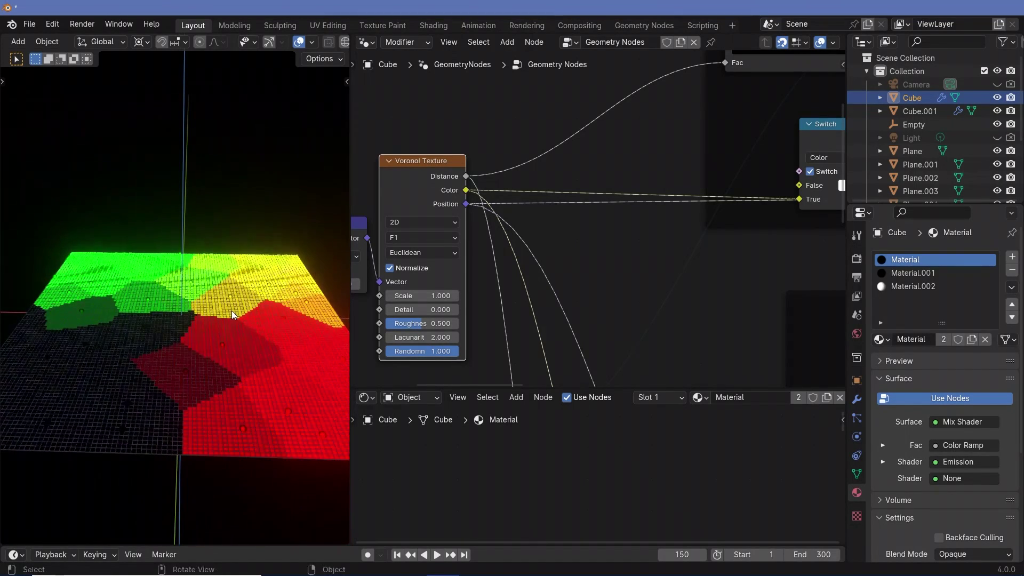
key("KP_7")
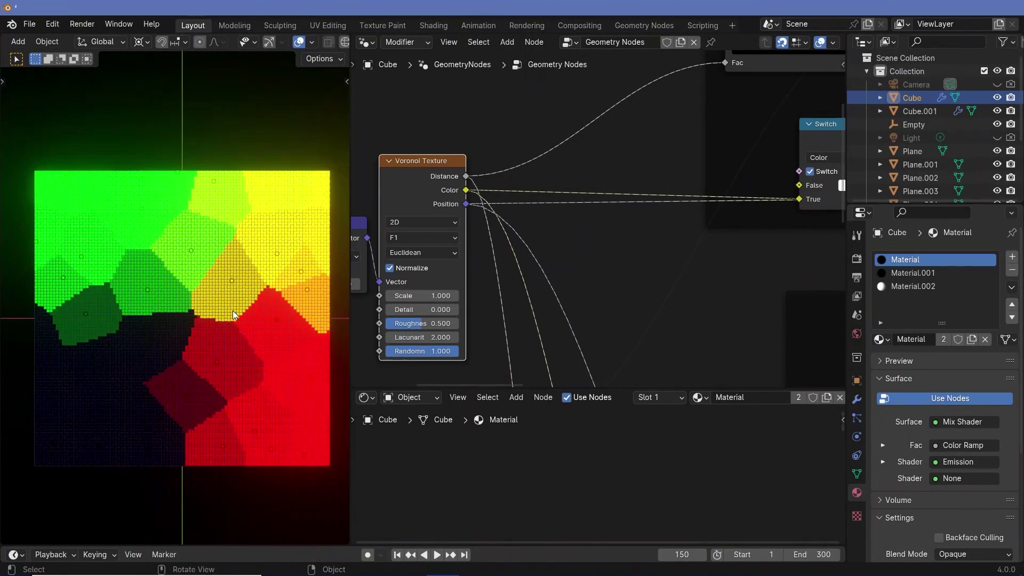
scroll(233, 310, "up", 3)
scroll(469, 172, "up", 1)
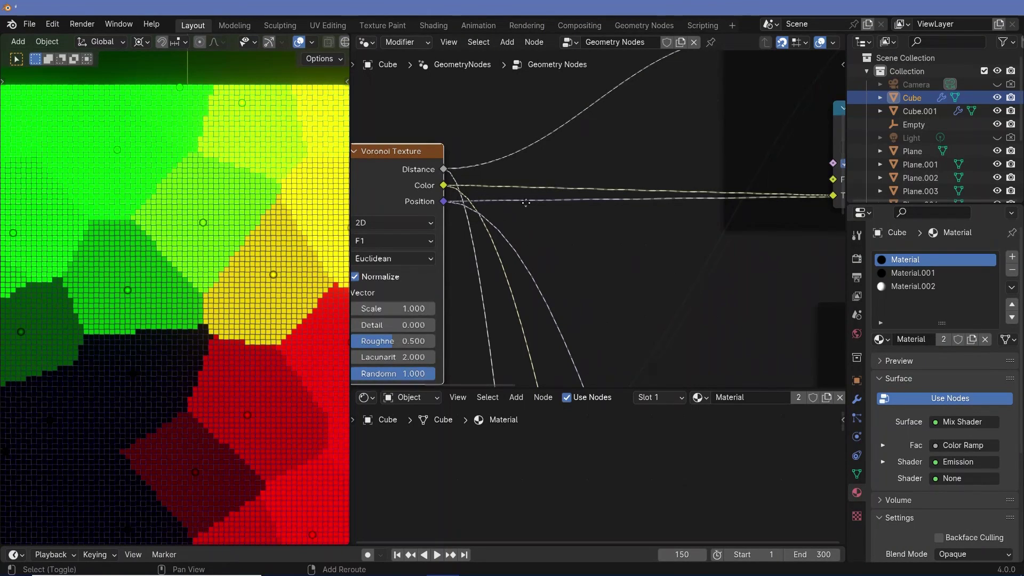
middle_click_drag(480, 163, 577, 139)
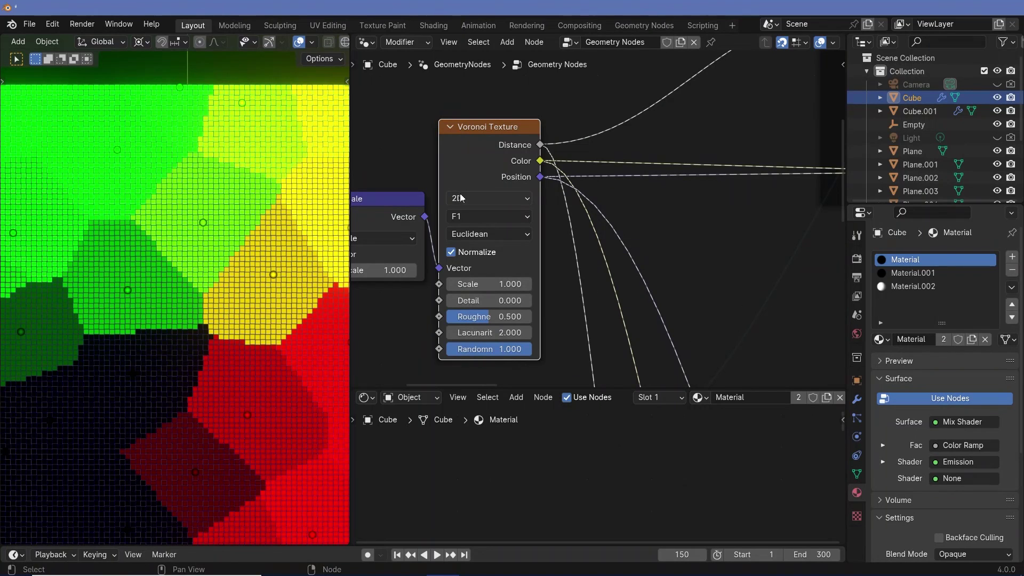
Select the Plane object with Material.003 and examine its 2D Voronoi distance pattern up close and at an angle.
scroll(665, 176, "down", 5)
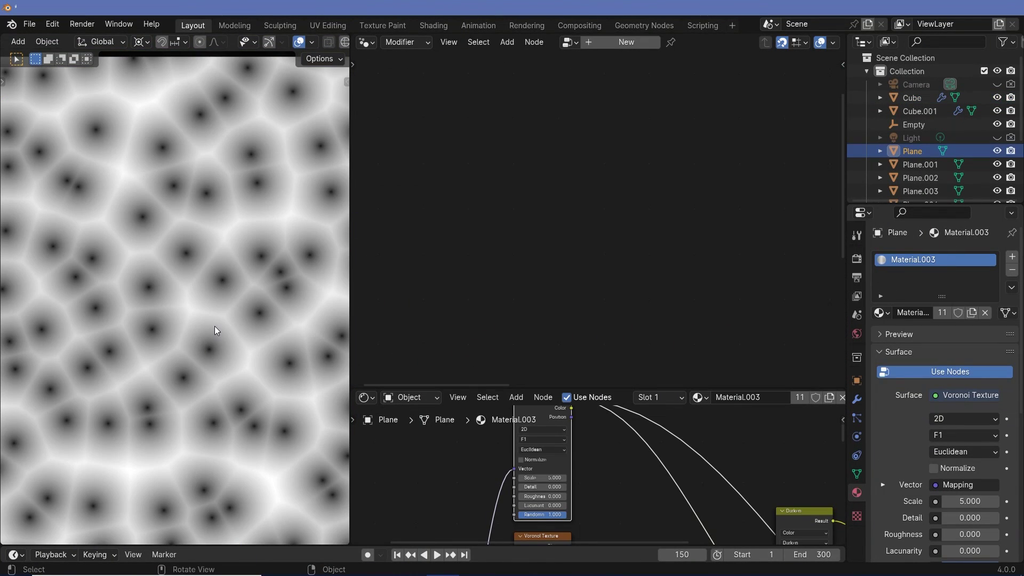
scroll(215, 327, "down", 2)
scroll(157, 346, "up", 4)
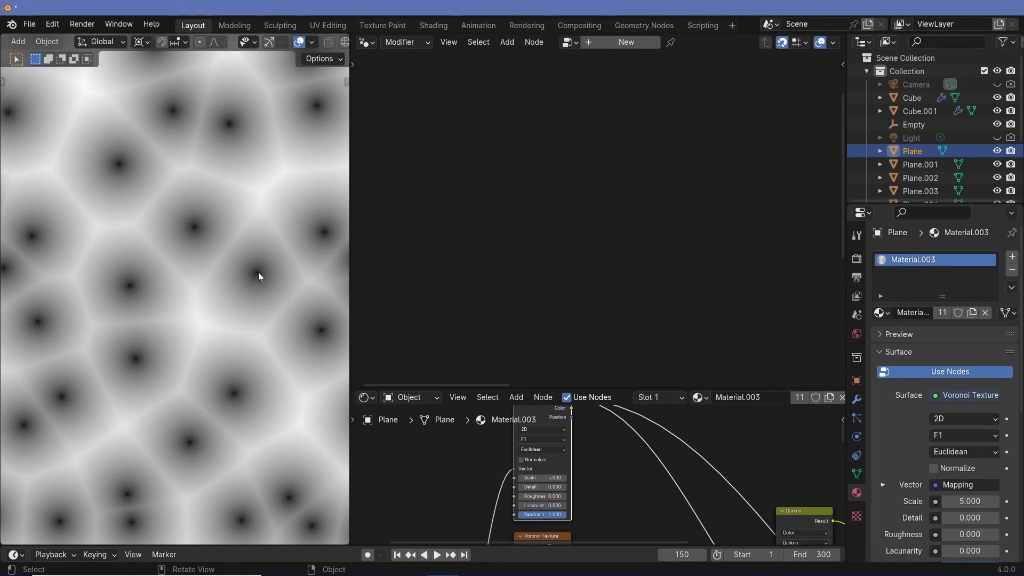
middle_click_drag(252, 298, 177, 295, "shift")
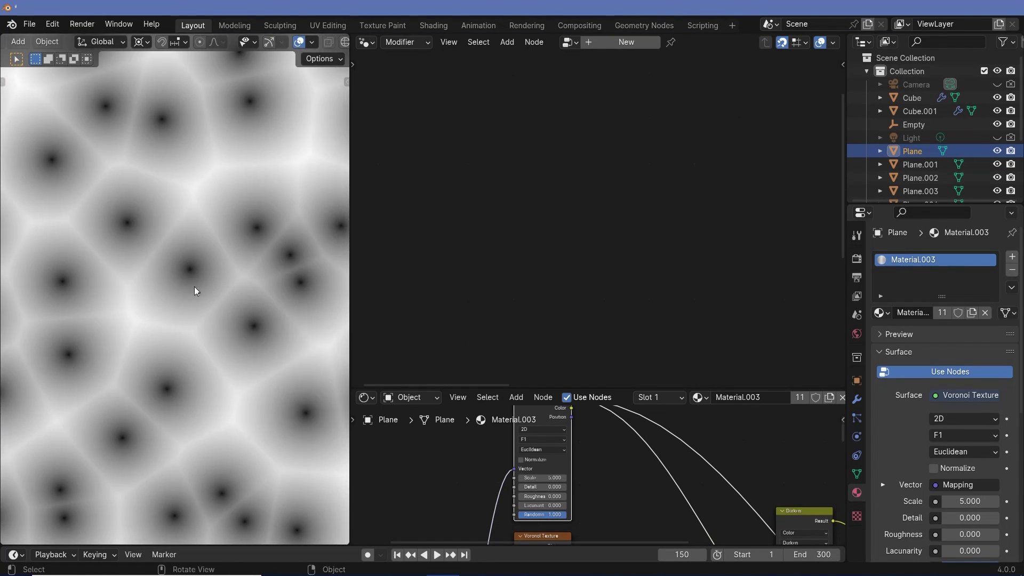
scroll(200, 271, "up", 5)
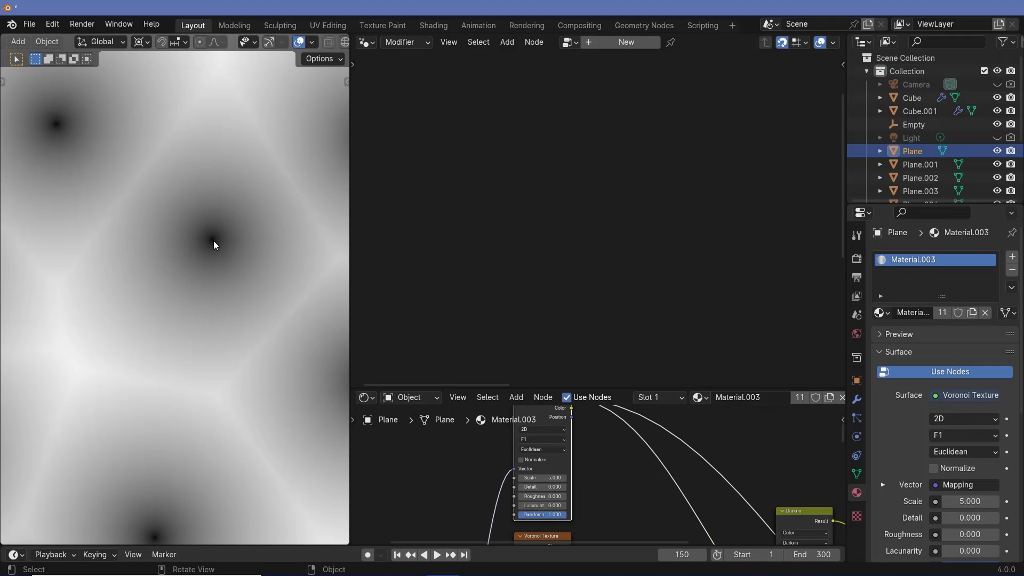
scroll(213, 241, "down", 5)
scroll(181, 275, "up", 4)
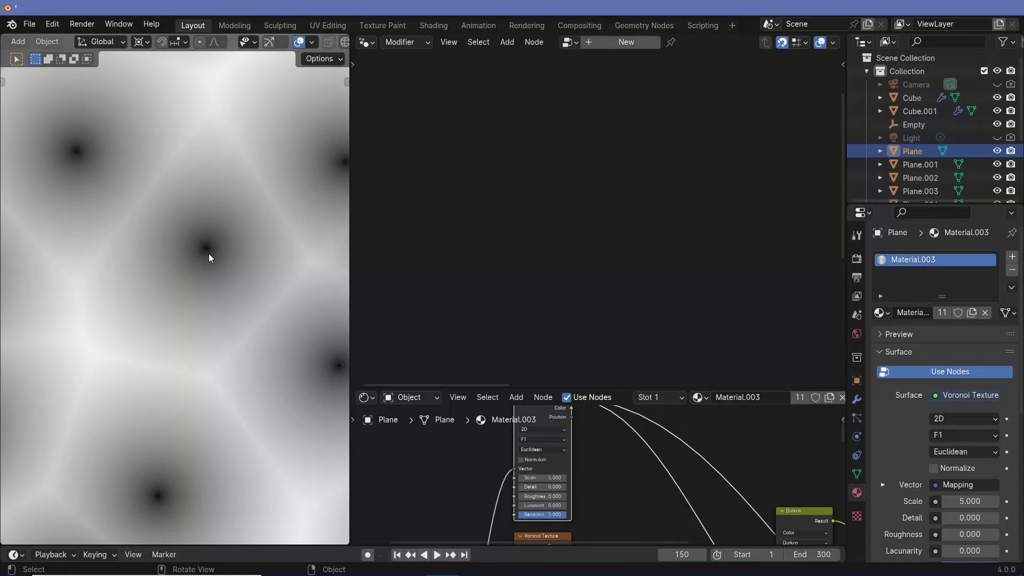
scroll(203, 261, "down", 4)
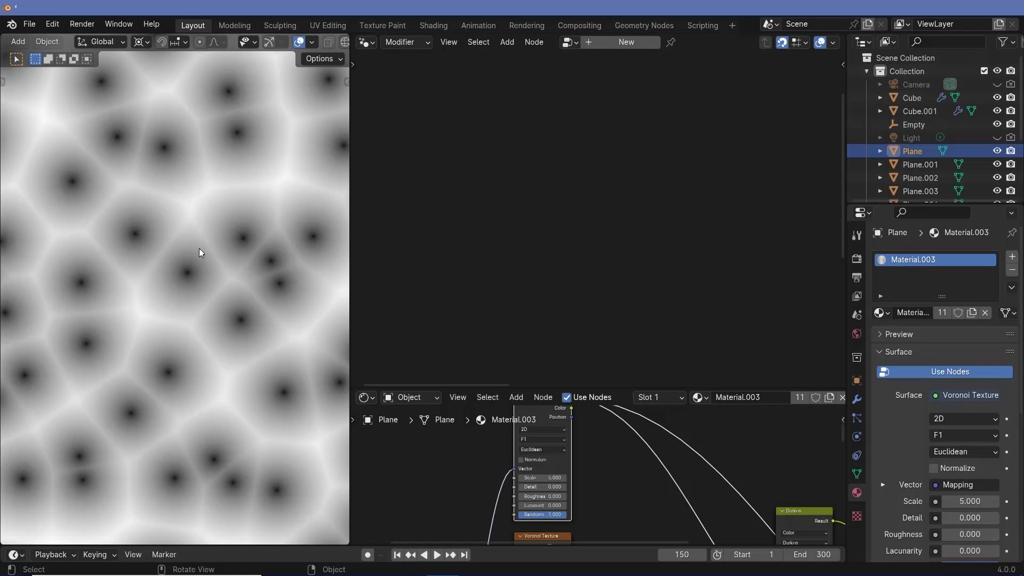
scroll(241, 249, "up", 4)
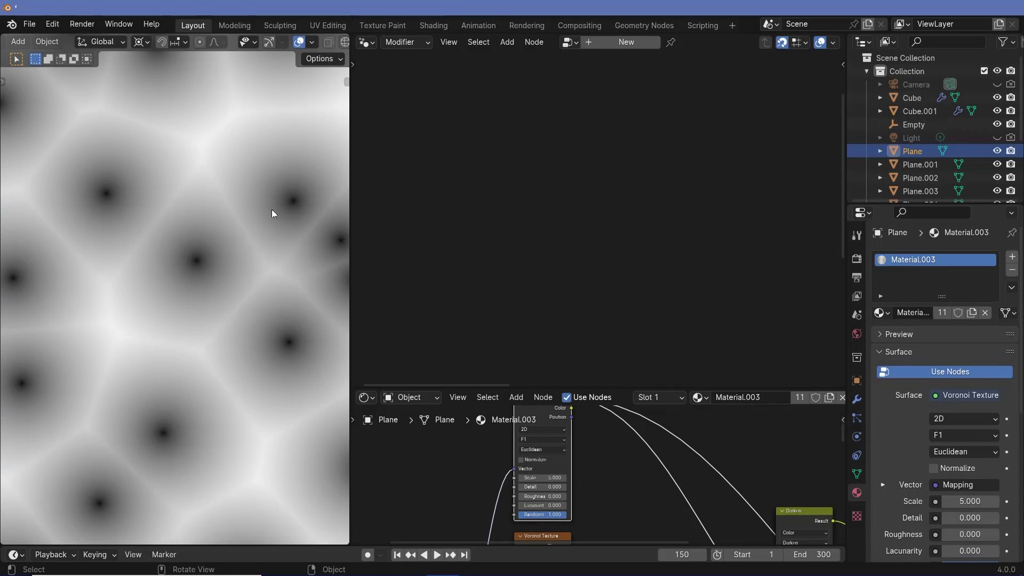
middle_click_drag(274, 209, 252, 198)
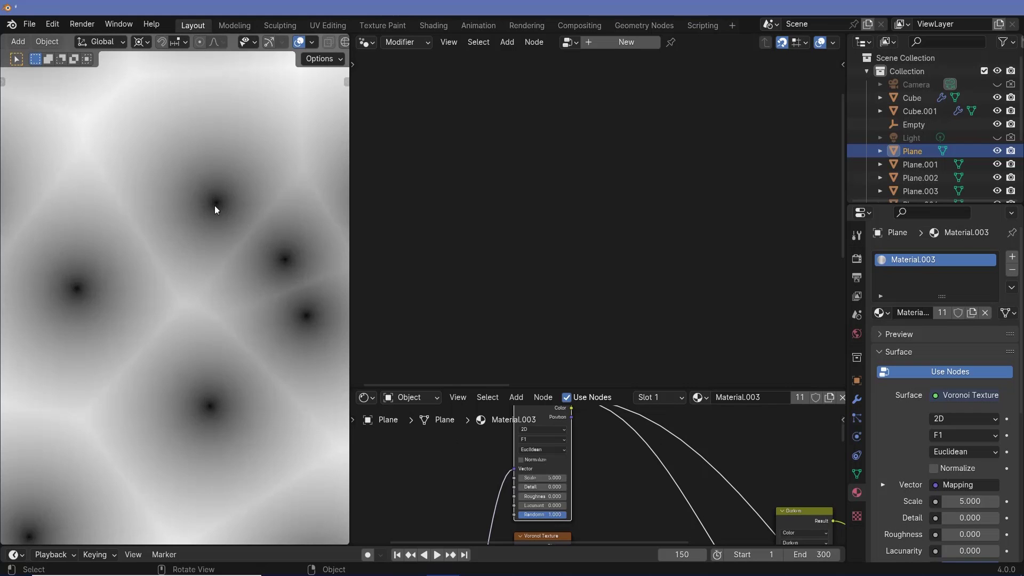
scroll(215, 208, "down", 5)
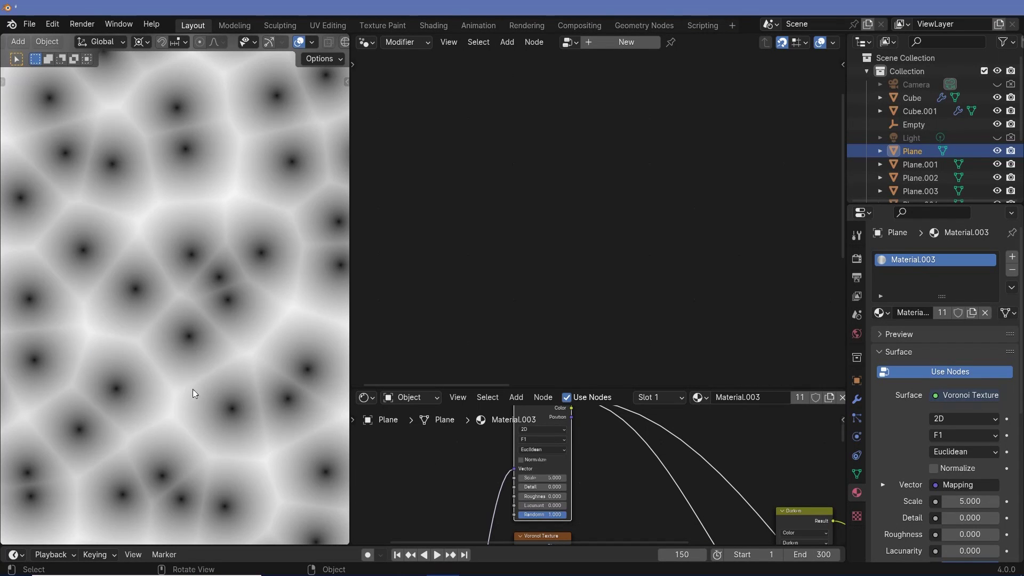
middle_click_drag(193, 388, 40, 357)
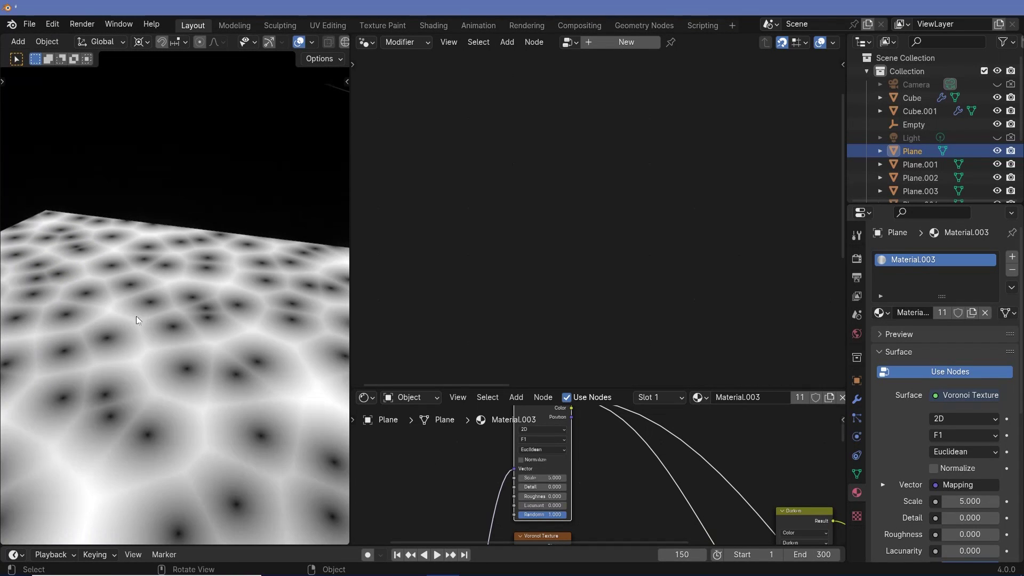
Hide the other planes and set the dimensions of the selected plane's Voronoi Texture to 3D.
key("g")
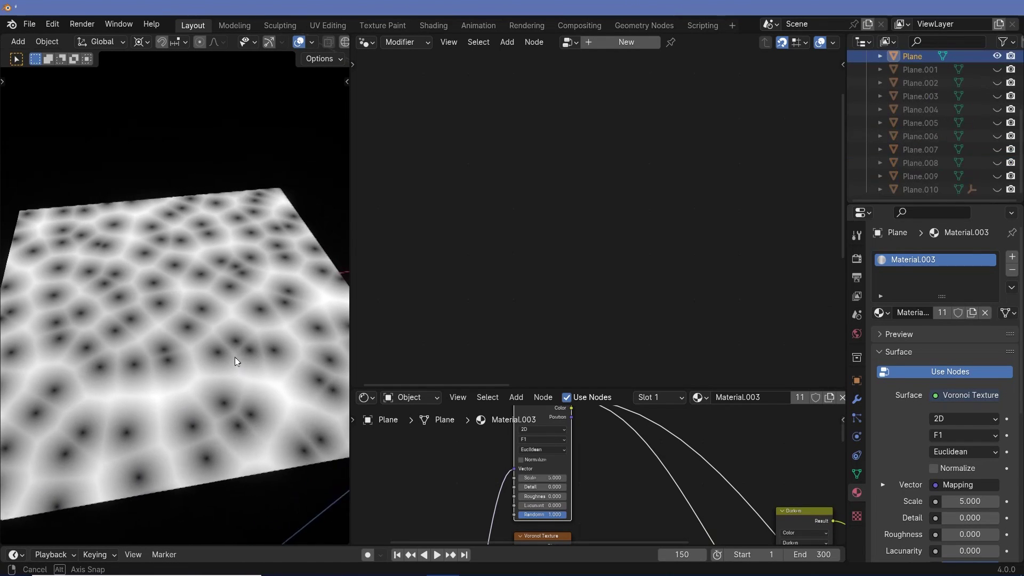
middle_click_drag(221, 353, 222, 352)
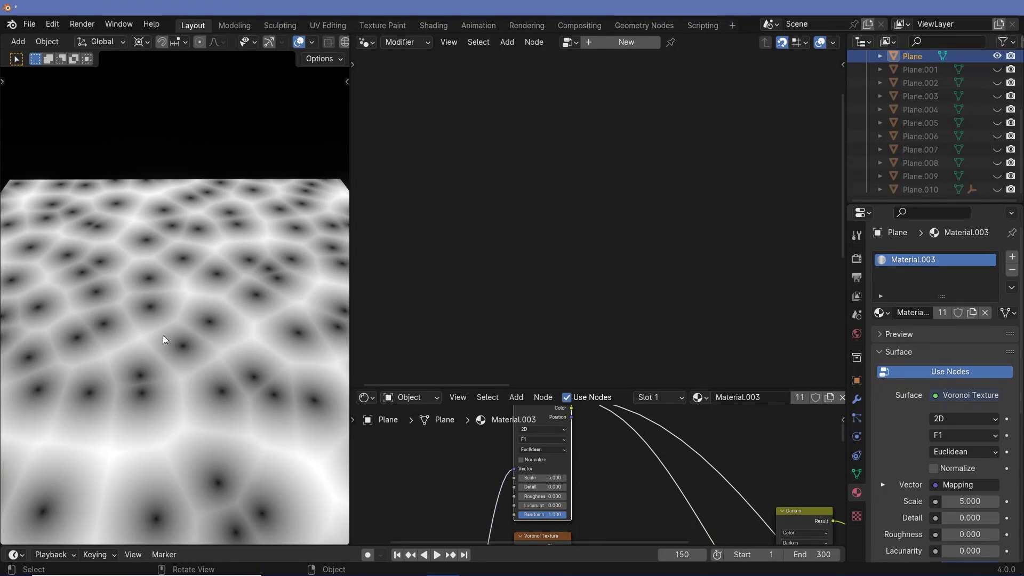
scroll(181, 357, "up", 1)
scroll(586, 459, "up", 4)
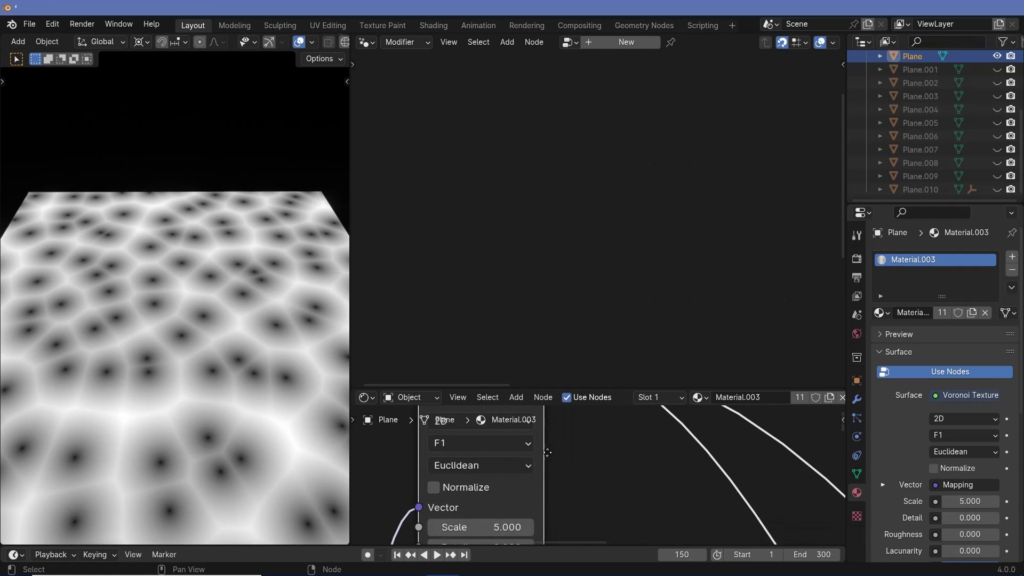
left_click(535, 471)
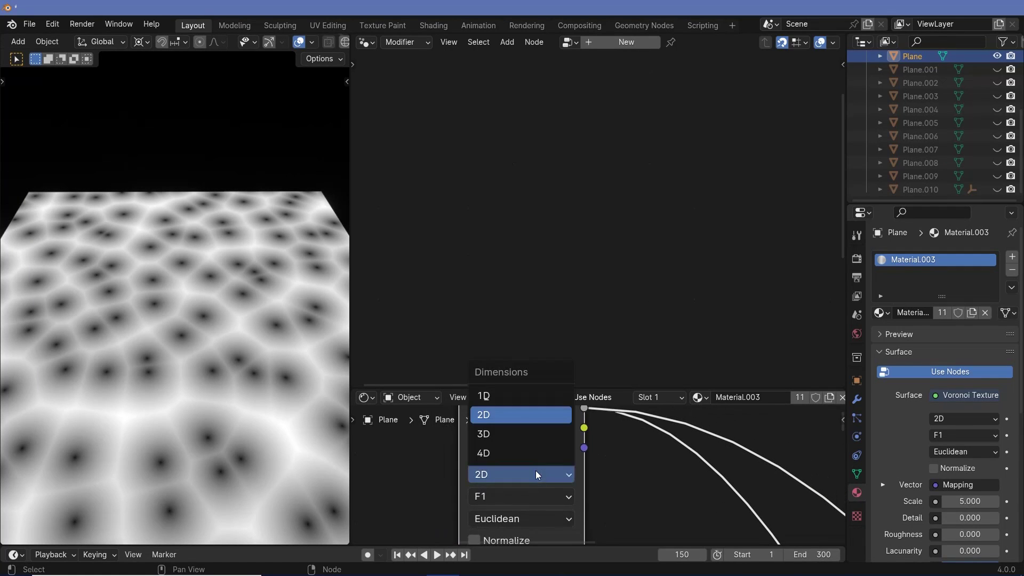
left_click(500, 432)
middle_click_drag(172, 358, 222, 351)
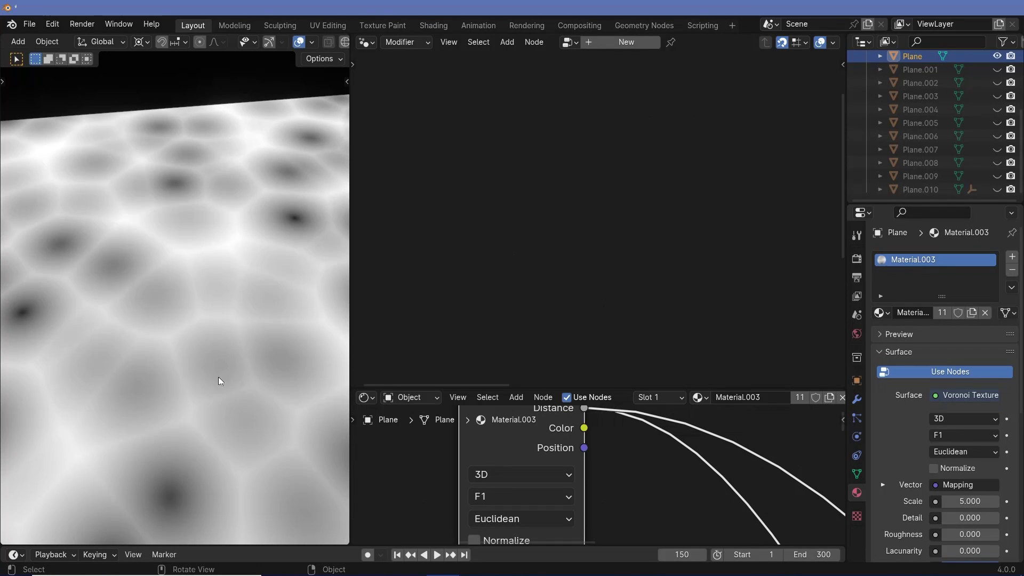
Examine the plane's 3D Voronoi distance pattern up close and from several angles, with the Annotate tool active.
scroll(218, 372, "down", 2)
scroll(200, 355, "down", 1)
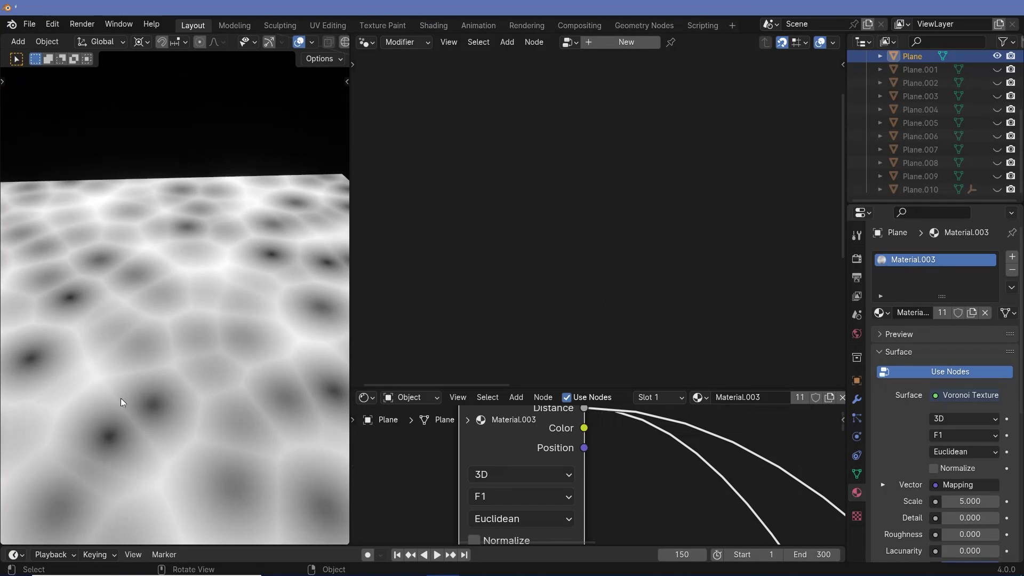
scroll(157, 409, "down", 1)
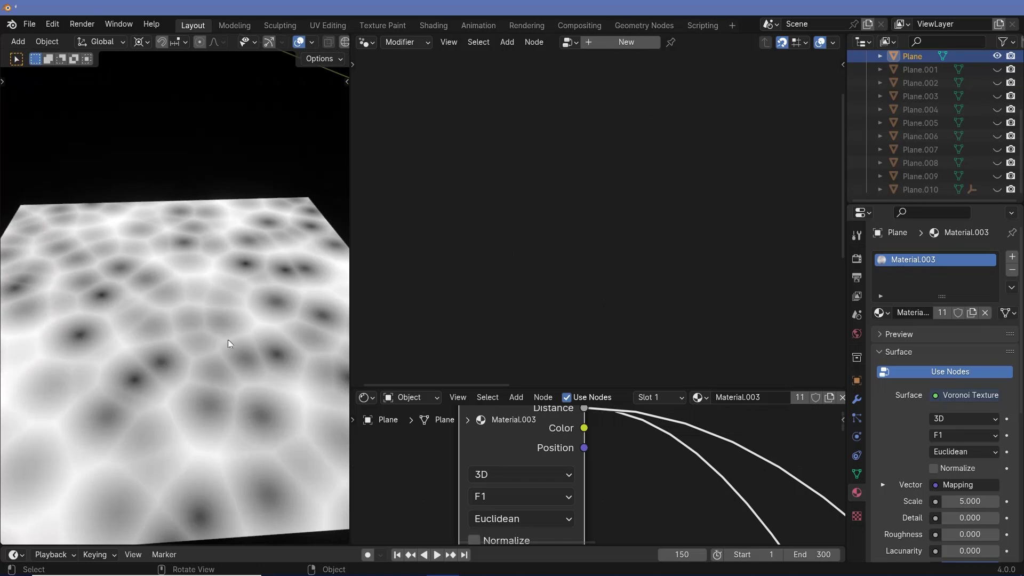
scroll(207, 340, "up", 1)
scroll(211, 338, "down", 1)
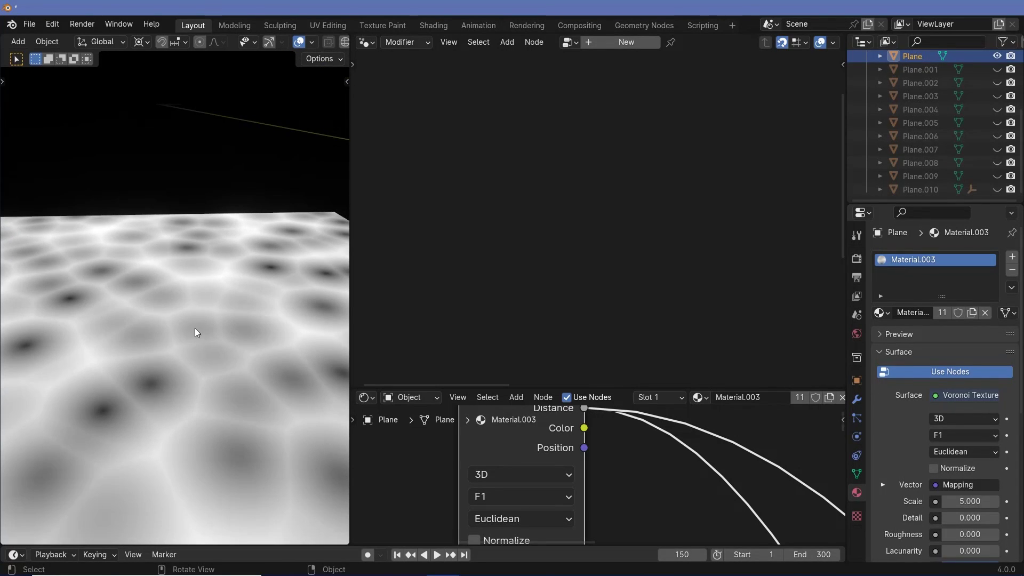
scroll(197, 334, "up", 2)
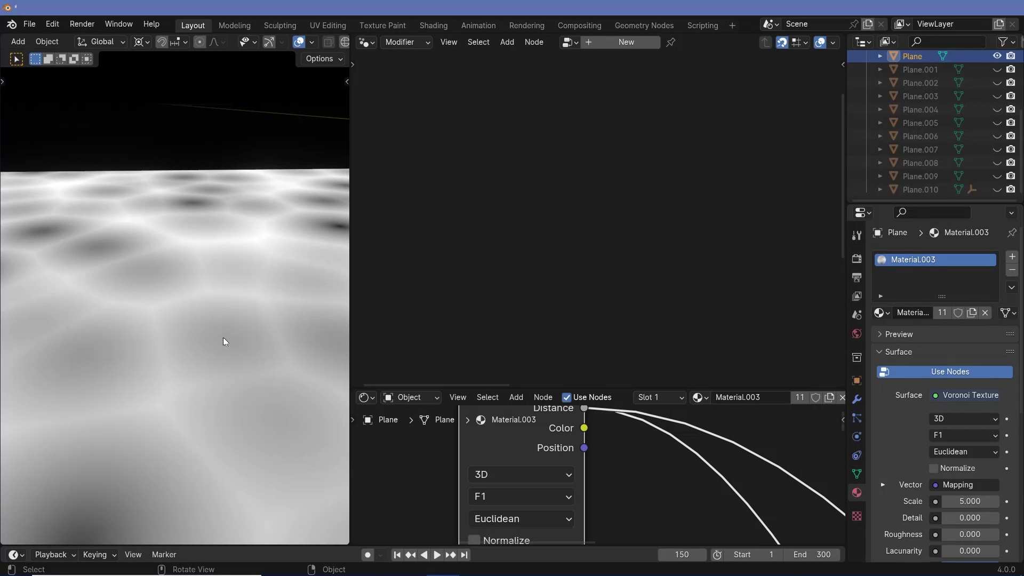
key("shift+space")
key("d")
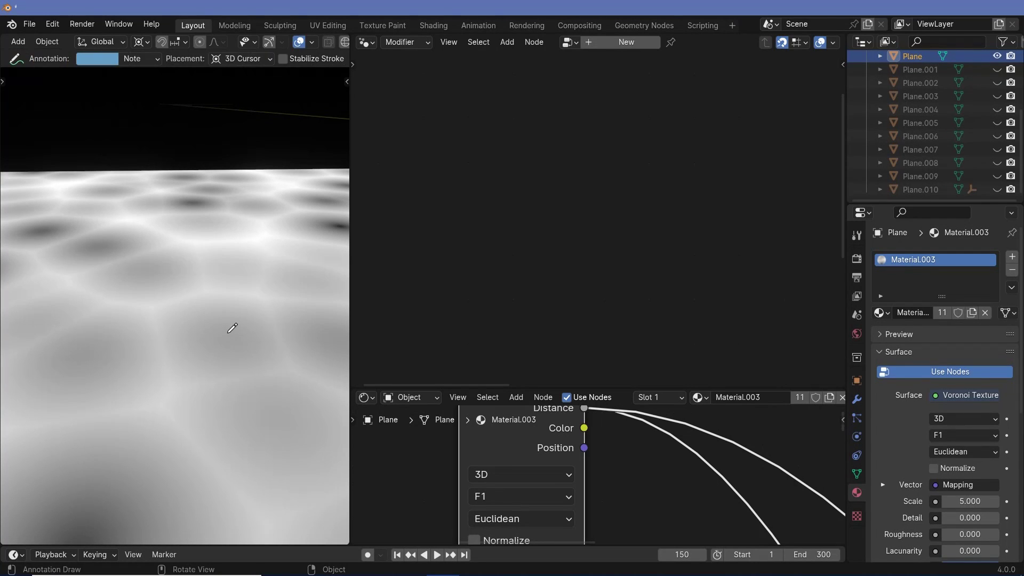
mouse_move(229, 320)
middle_mouse_down()
mouse_move(226, 278)
mouse_move(320, 297)
mouse_move(39, 322)
mouse_move(290, 333)
mouse_move(232, 253)
middle_mouse_up()
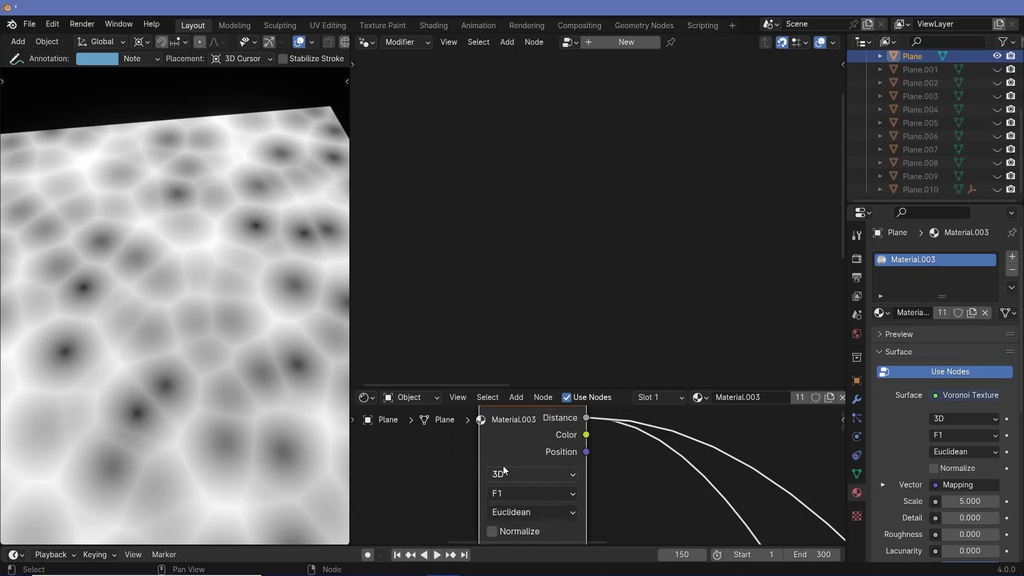
scroll(503, 465, "down", 2)
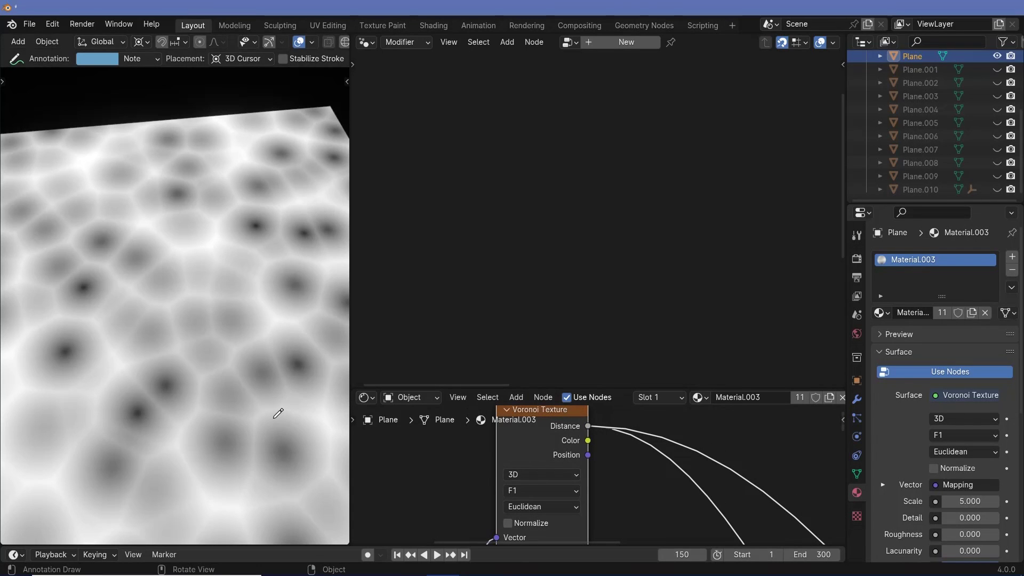
View the plane from directly above and set the Voronoi Texture's dimensions to 2D.
key("KP_7")
left_click(536, 474)
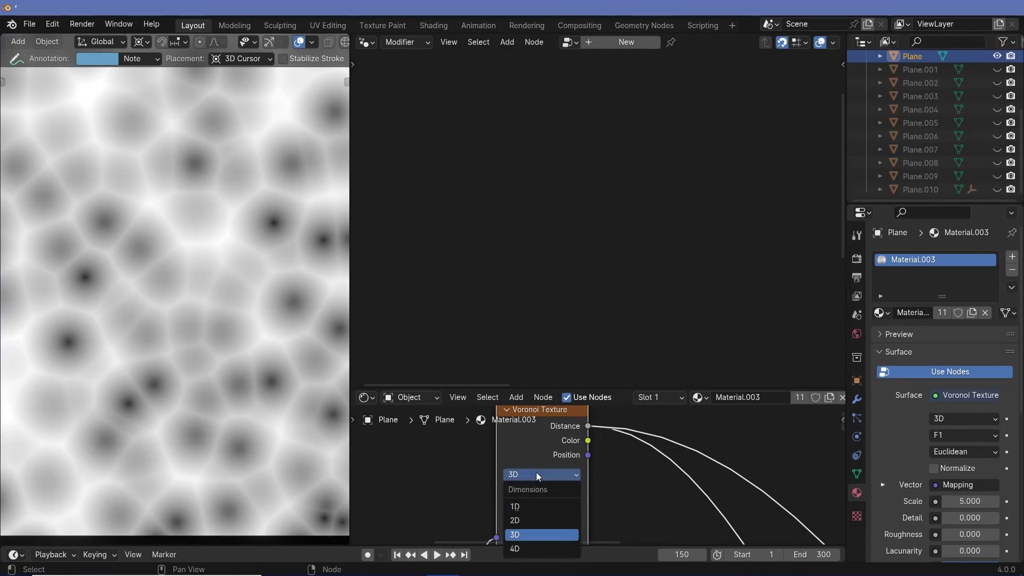
left_click(529, 515)
Shift the Mapping node's Z location to 0.1 m and on to 5.7 m, inspecting the 2D pattern from above and at an angle.
middle_click_drag(529, 515, 582, 485)
scroll(632, 456, "up", 2)
scroll(632, 455, "up", 2)
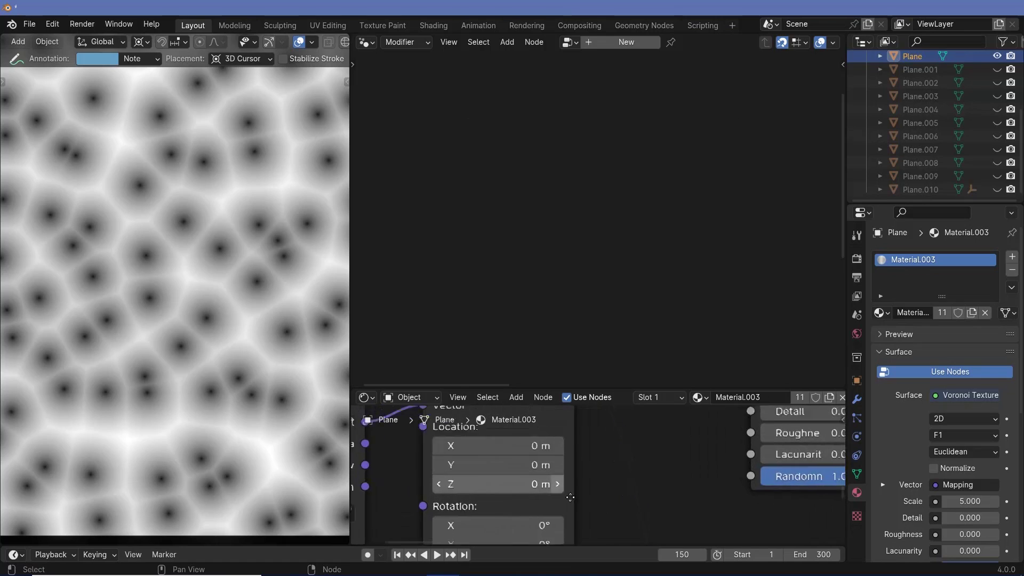
left_click_drag(503, 502, 453, 502)
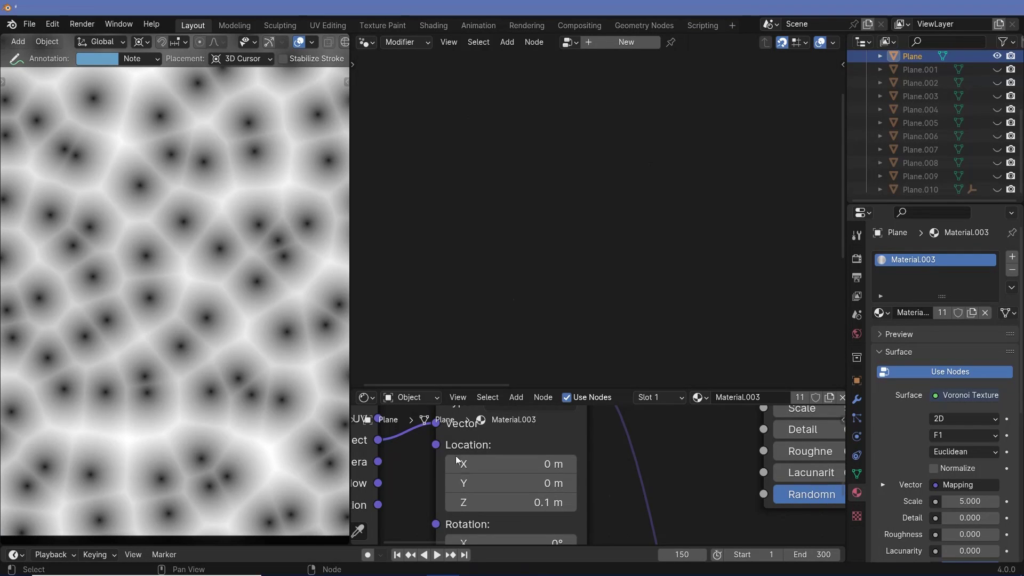
scroll(229, 373, "down", 3)
scroll(194, 233, "up", 3)
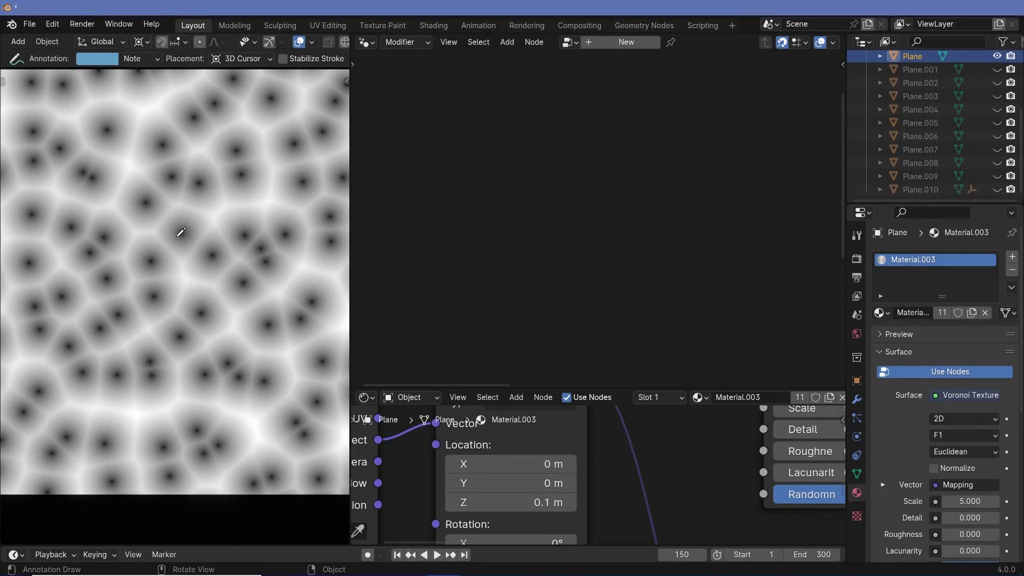
middle_click_drag(192, 281, 186, 239)
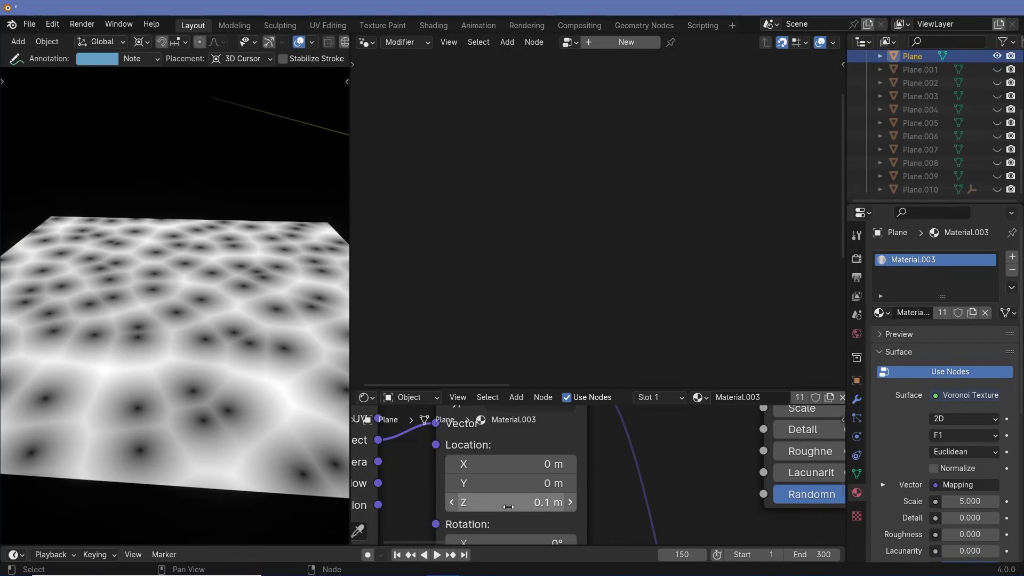
mouse_move(509, 504)
left_mouse_down()
mouse_move(550, 505)
mouse_move(526, 504)
left_mouse_up()
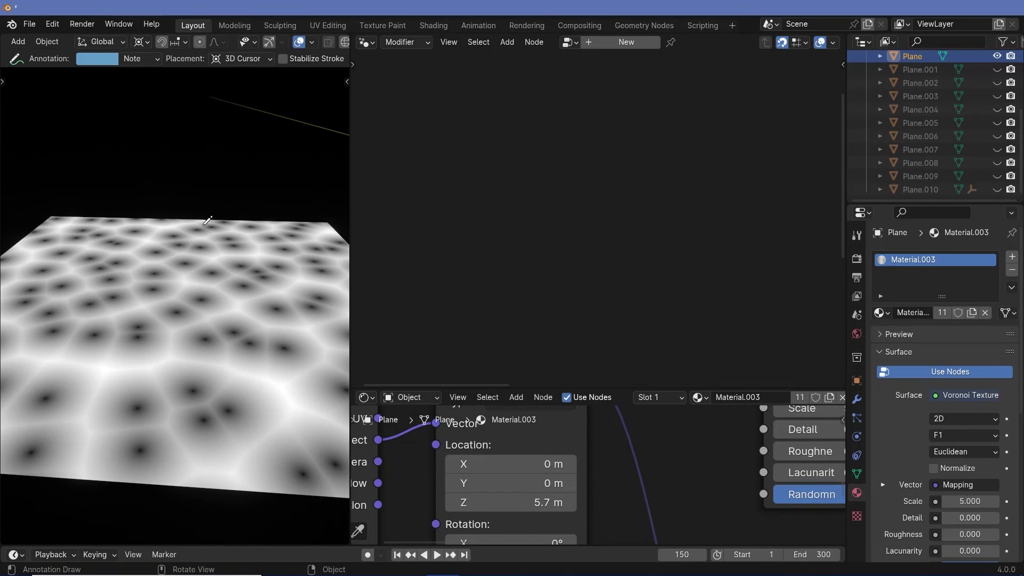
middle_click_drag(185, 297, 210, 419)
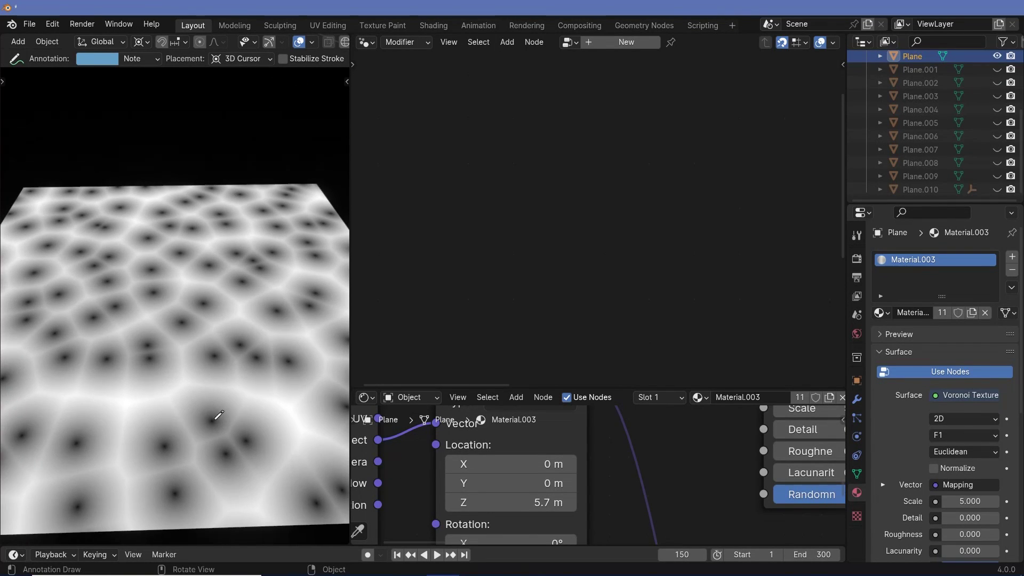
Try a Mapping location of -0.28 m, then reset X, Y and Z to 0 m and set the Voronoi Texture back to 3D.
left_click_drag(512, 464, 521, 502)
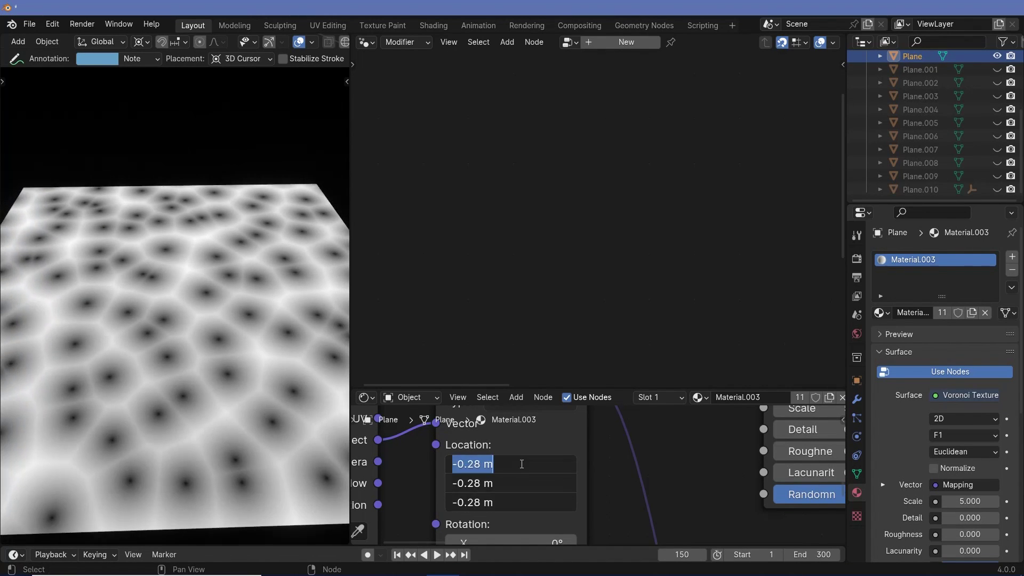
type("0")
key("Return")
middle_click_drag(569, 454, 476, 468)
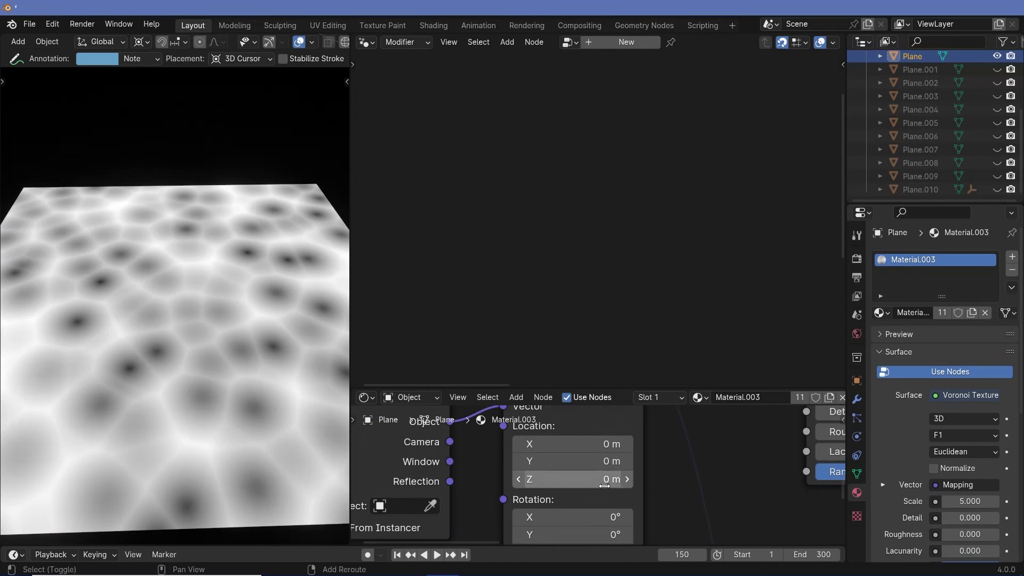
Shift the Mapping node's Z location to 0.34 m and inspect the plane's 3D pattern from low and raised angles.
left_click_drag(570, 479, 655, 479)
middle_click_drag(216, 384, 188, 238)
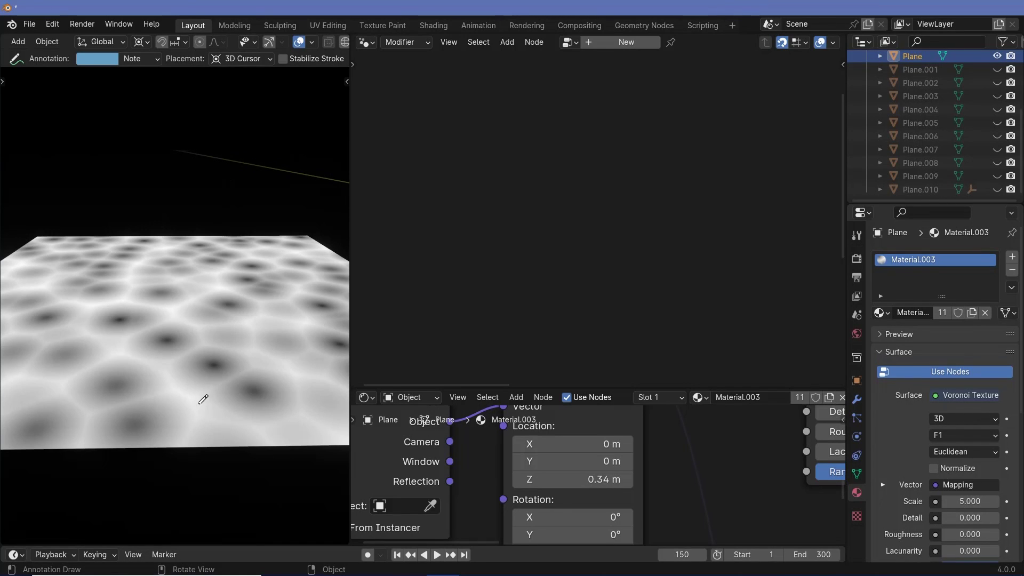
middle_click_drag(205, 369, 197, 228)
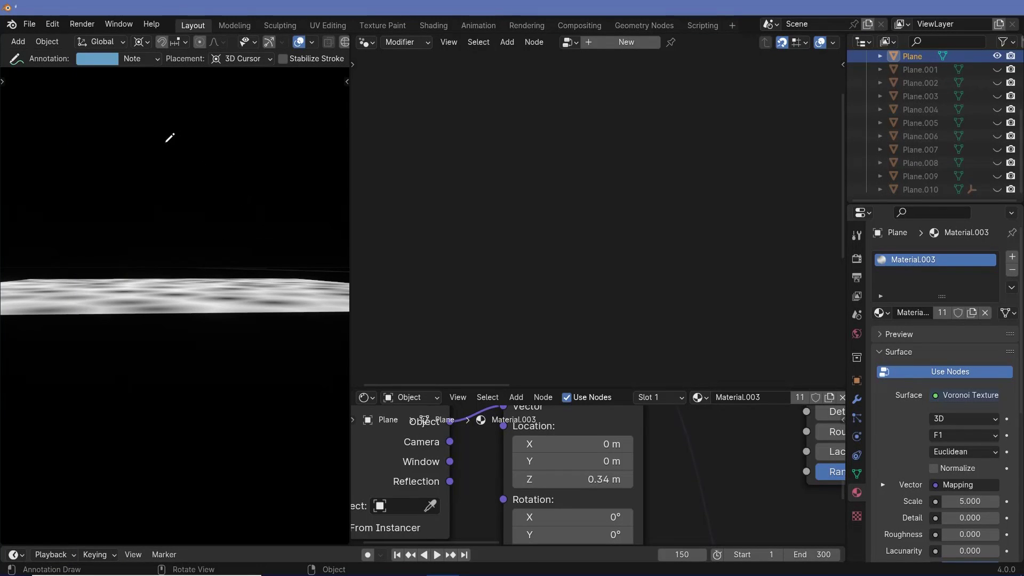
middle_click_drag(178, 341, 238, 318)
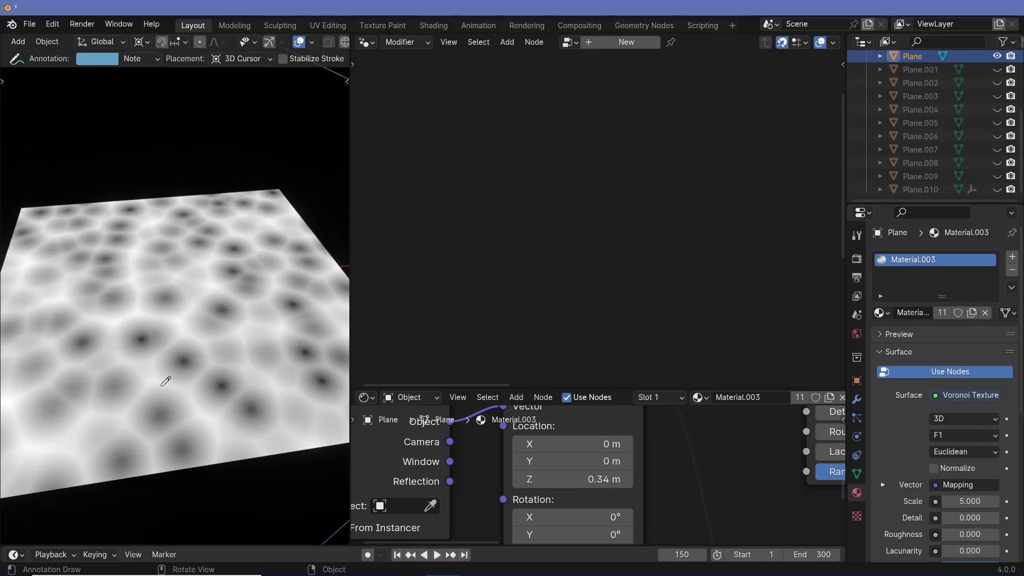
Raise the Mapping node's Z location through 0.6 m and 0.87 m to 0.93 m, watching the 3D cells change on the plane.
left_click_drag(549, 479, 682, 479)
middle_click_drag(202, 325, 173, 336)
middle_click_drag(64, 347, 250, 341, "shift")
mouse_move(569, 478)
left_mouse_down()
mouse_move(588, 478)
mouse_move(572, 479)
left_mouse_up()
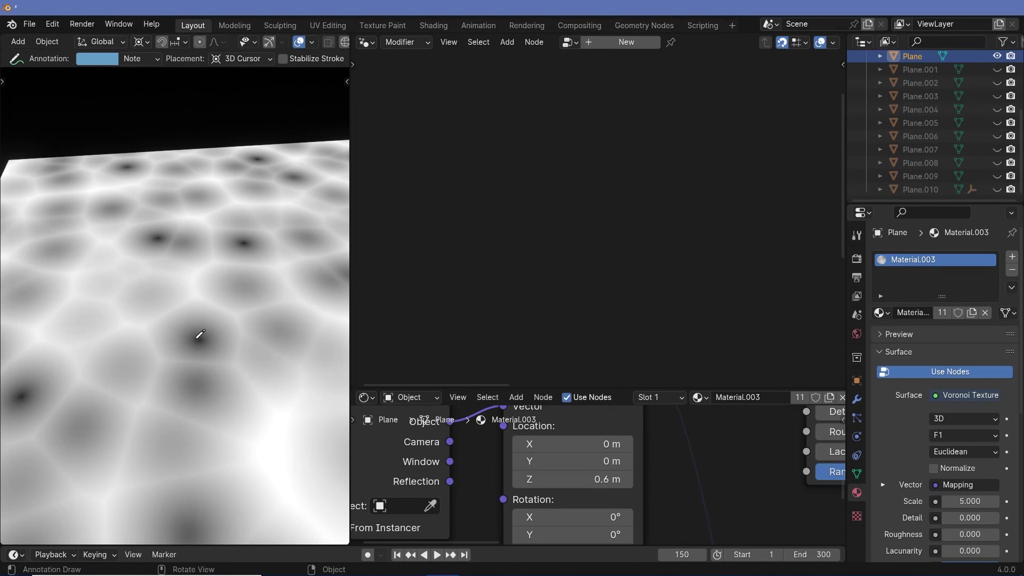
left_click_drag(574, 479, 646, 479)
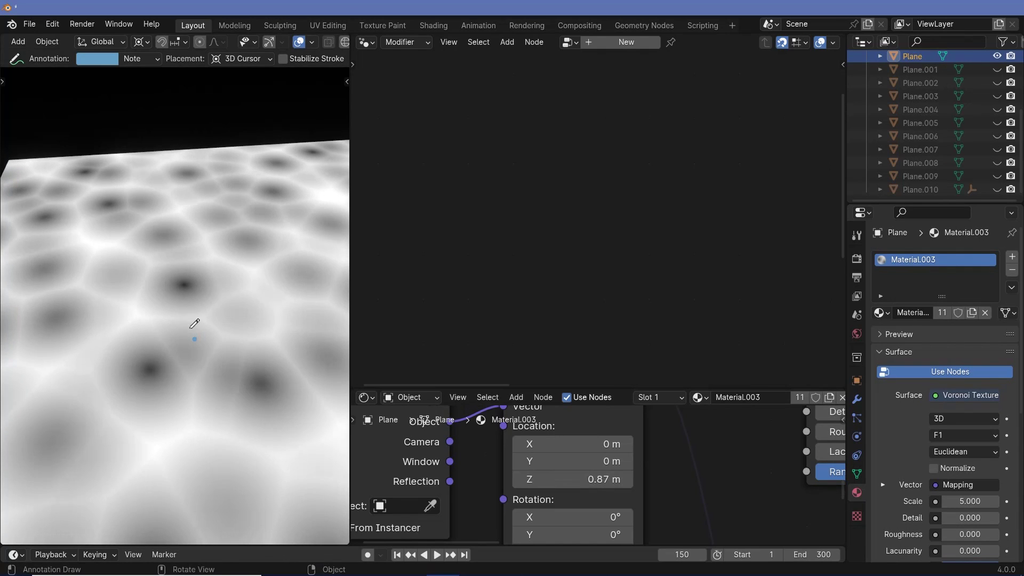
mouse_move(563, 473)
left_mouse_down()
mouse_move(593, 474)
mouse_move(579, 474)
left_mouse_up()
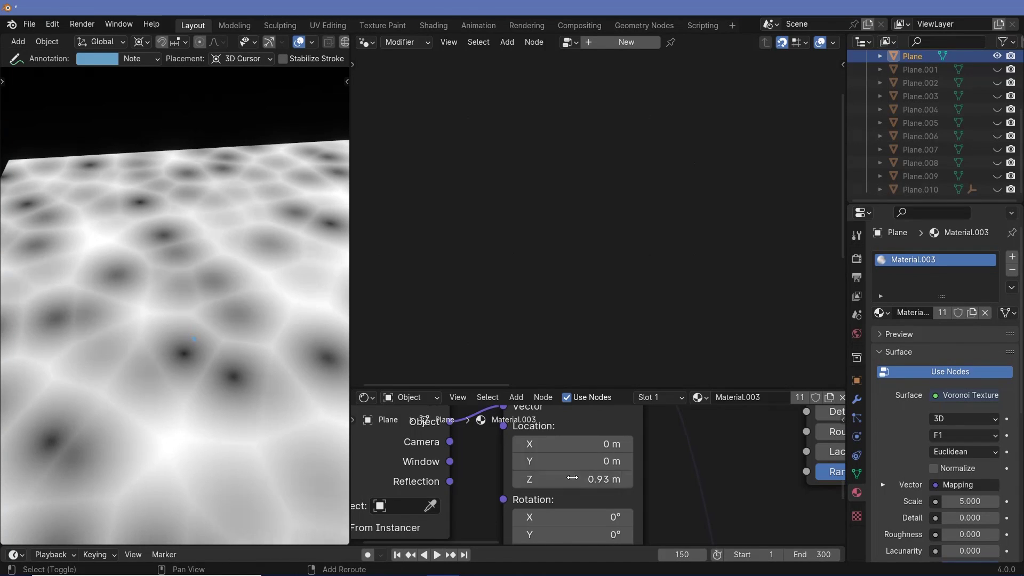
scroll(184, 351, "down", 5)
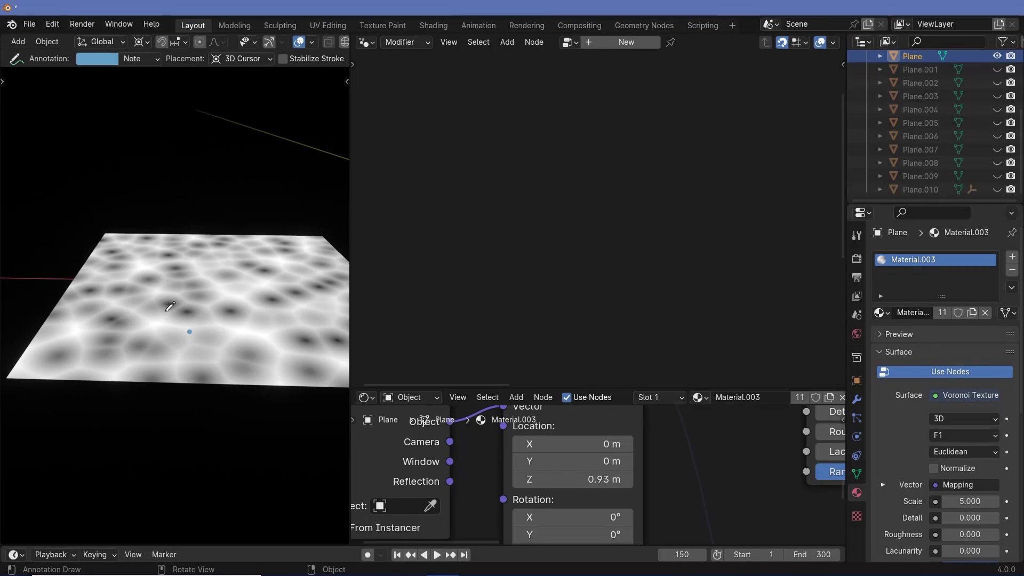
middle_click_drag(170, 306, 258, 357)
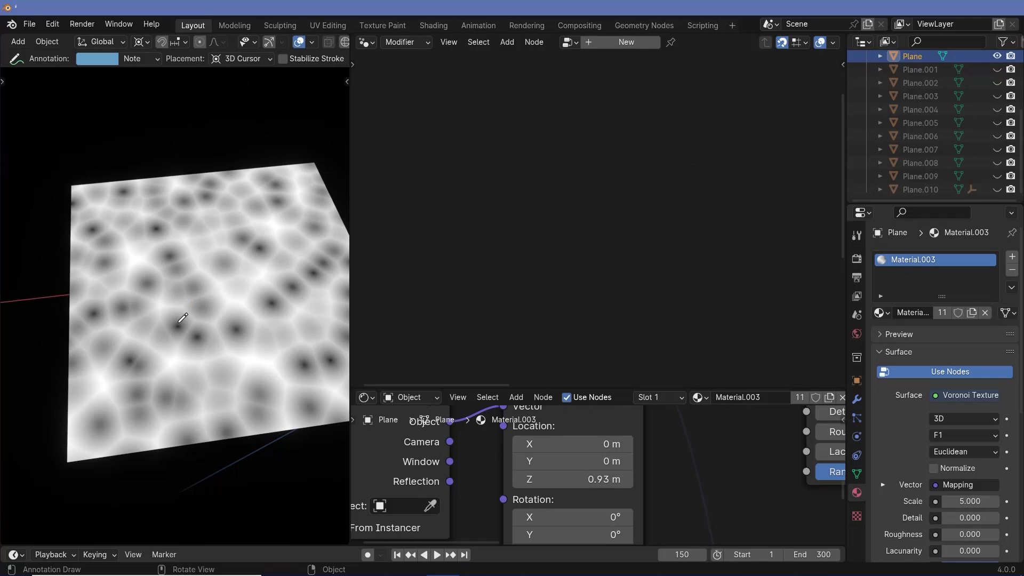
Set the dimensions of the plane's Voronoi Texture to 4D.
scroll(596, 469, "down", 4)
middle_click_drag(605, 453, 400, 428)
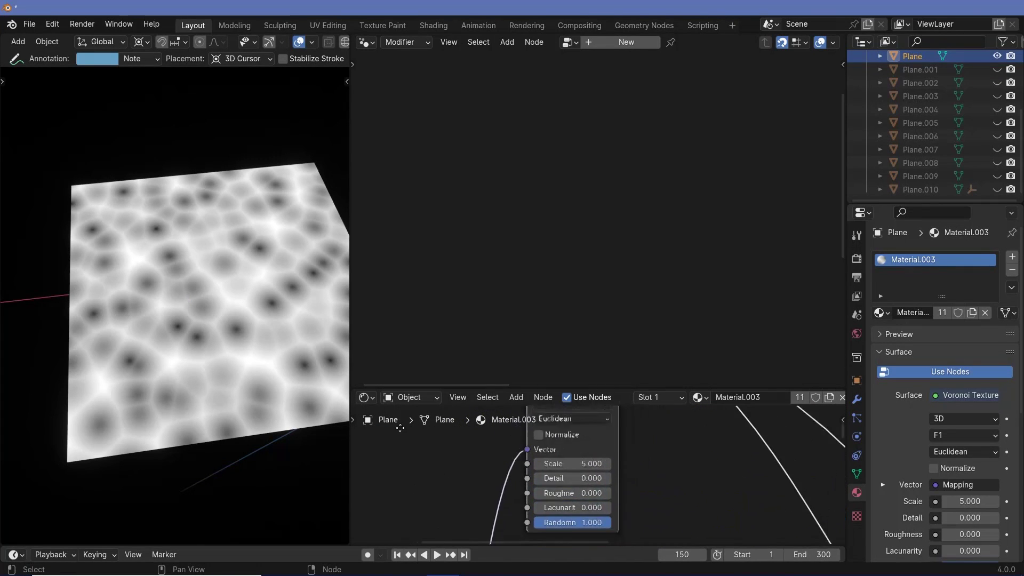
scroll(558, 458, "up", 2)
left_click(559, 451)
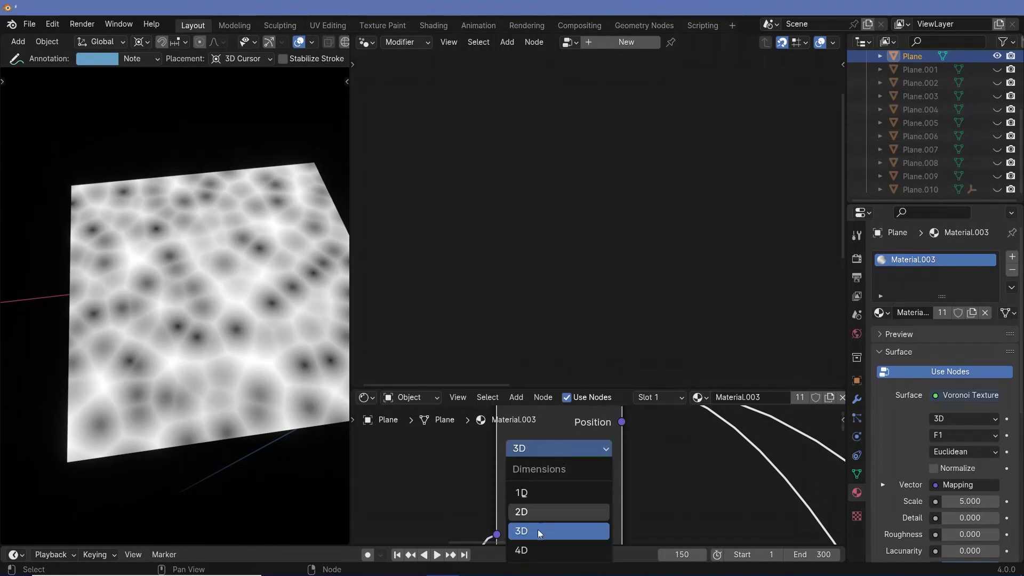
left_click(535, 549)
scroll(444, 470, "down", 2)
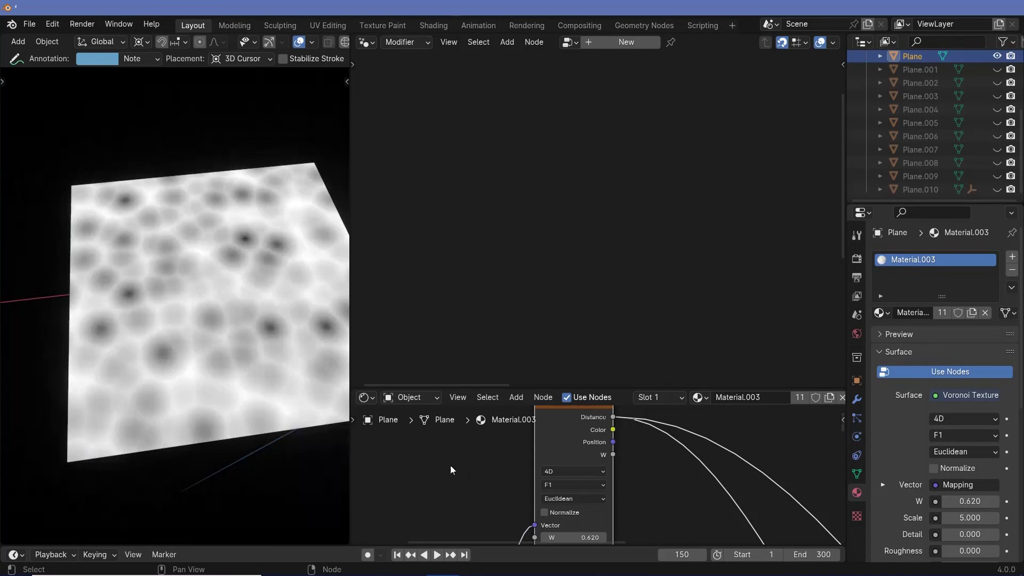
Raise the Voronoi Texture's W value through 1.260 to 1.730, watching the 4D pattern change on the plane.
middle_click_drag(453, 486, 485, 490)
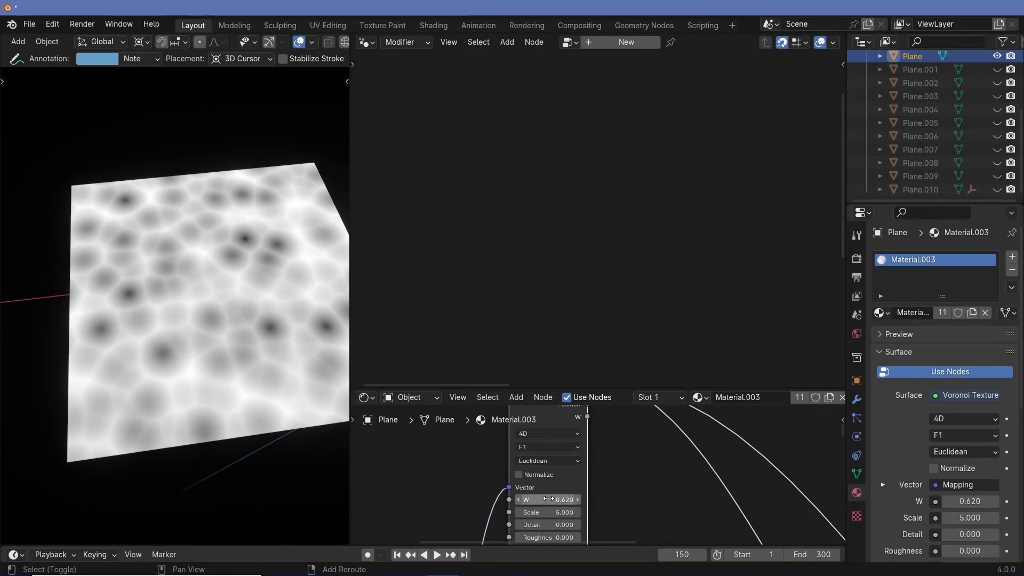
left_click_drag(544, 500, 886, 500, "shift")
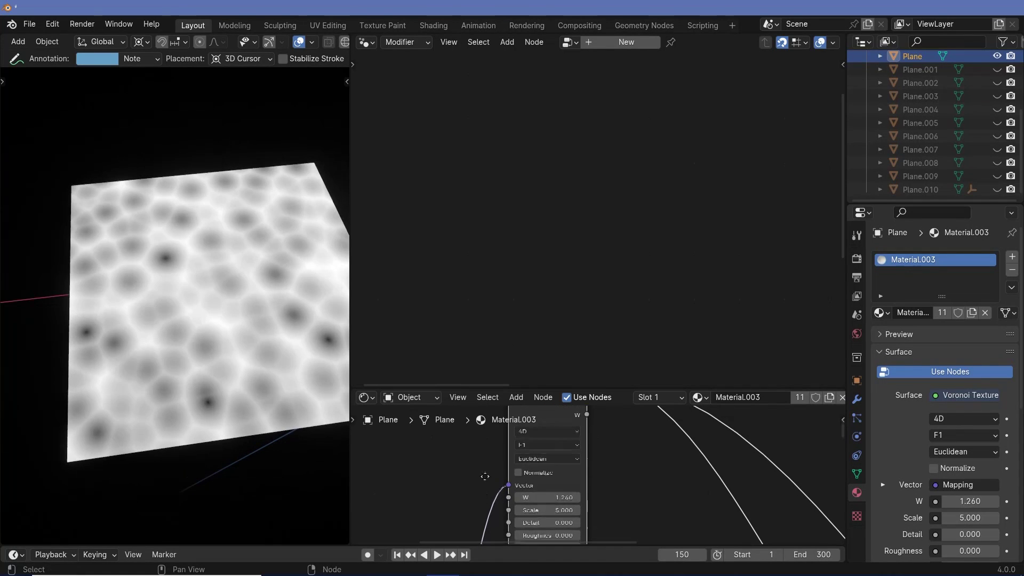
middle_click_drag(508, 541, 683, 480)
left_click_drag(538, 485, 651, 484)
middle_click_drag(620, 426, 449, 516)
left_click_drag(555, 507, 576, 506)
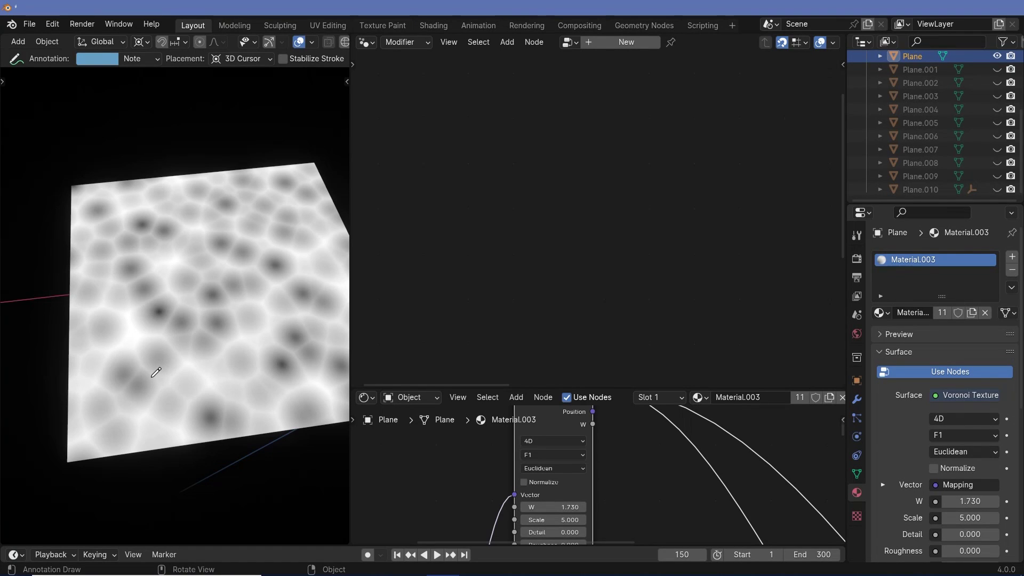
middle_click_drag(160, 333, 117, 304)
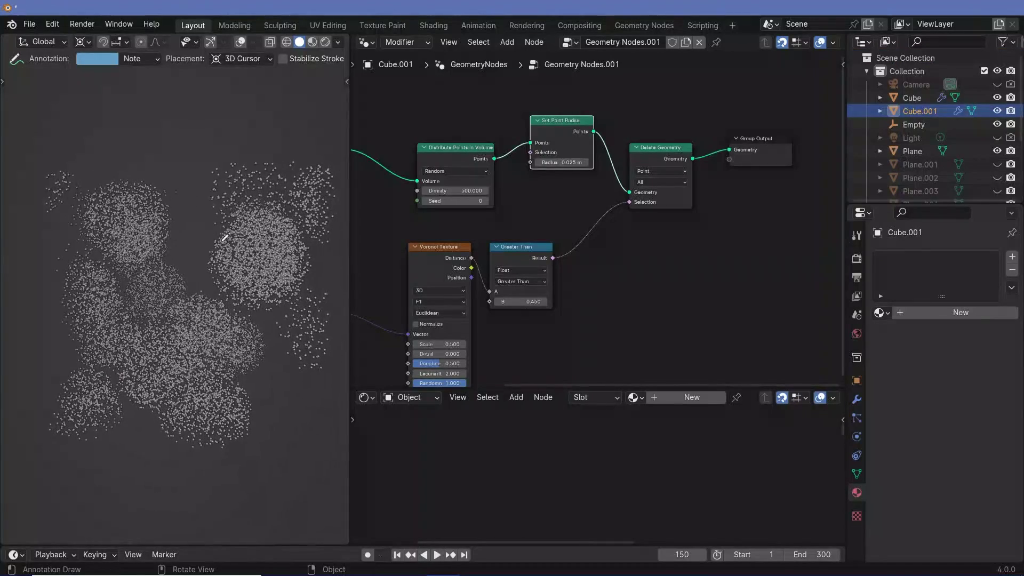
Widen the 3D view and examine Cube.001's Voronoi-filtered point cloud alongside its Voronoi Texture and Greater Than nodes.
key("w")
scroll(233, 338, "up", 2)
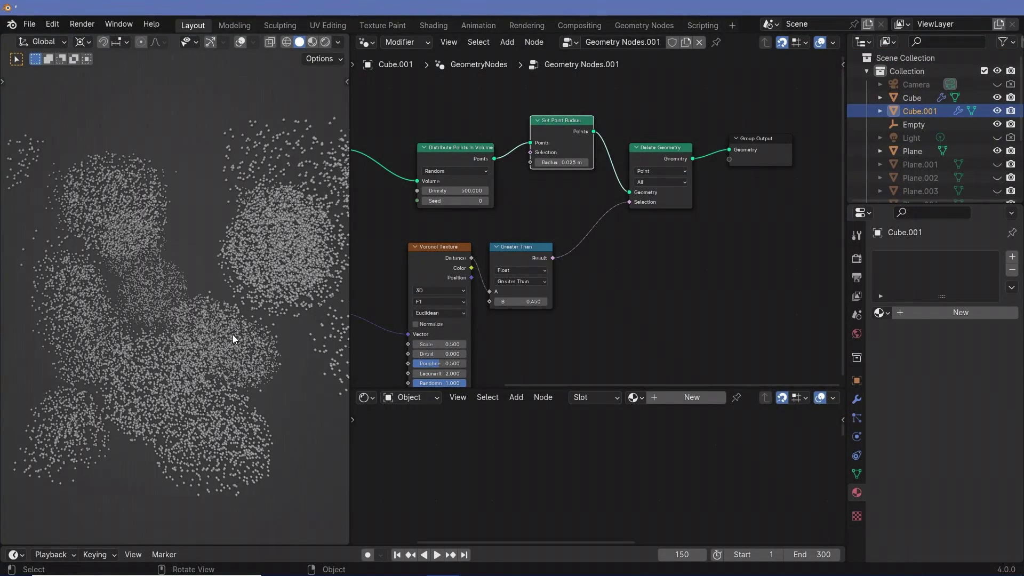
middle_click_drag(347, 289, 420, 244)
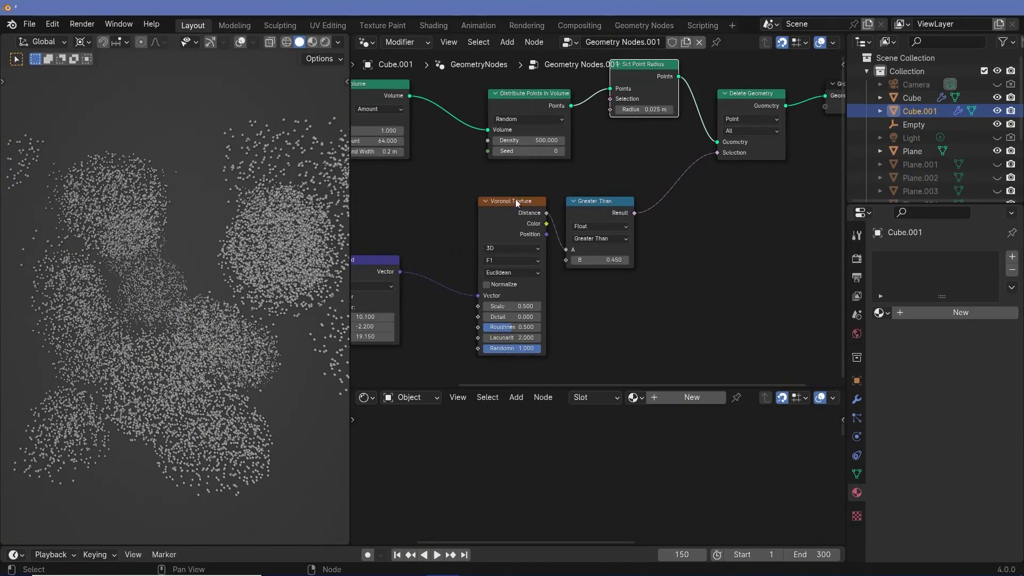
left_click_drag(350, 242, 445, 245)
middle_click_drag(258, 264, 232, 273)
scroll(258, 333, "up", 3)
scroll(255, 331, "down", 2)
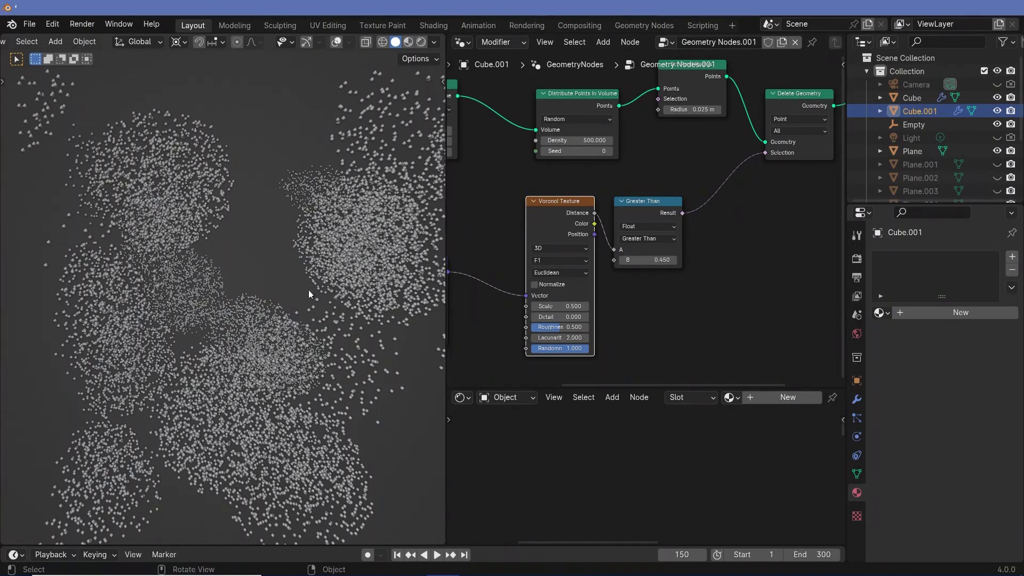
scroll(308, 294, "down", 3)
mouse_move(315, 283)
middle_mouse_down()
mouse_move(299, 271)
mouse_move(315, 306)
mouse_move(320, 298)
middle_mouse_up()
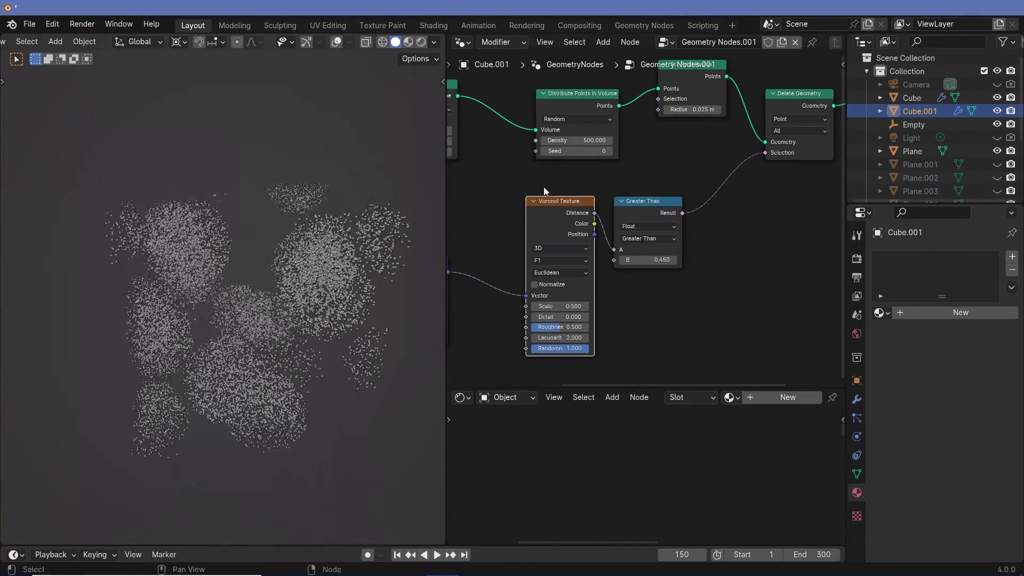
Shift the Add node's vector feeding Cube.001's 3D Voronoi Texture to 13.040, -5.930, 26.000, watching the point cloud change.
scroll(246, 313, "up", 2)
middle_click_drag(246, 313, 259, 331)
middle_click_drag(506, 307, 629, 286)
middle_click_drag(277, 298, 352, 240)
left_click_drag(549, 305, 635, 305)
left_click_drag(523, 315, 526, 315)
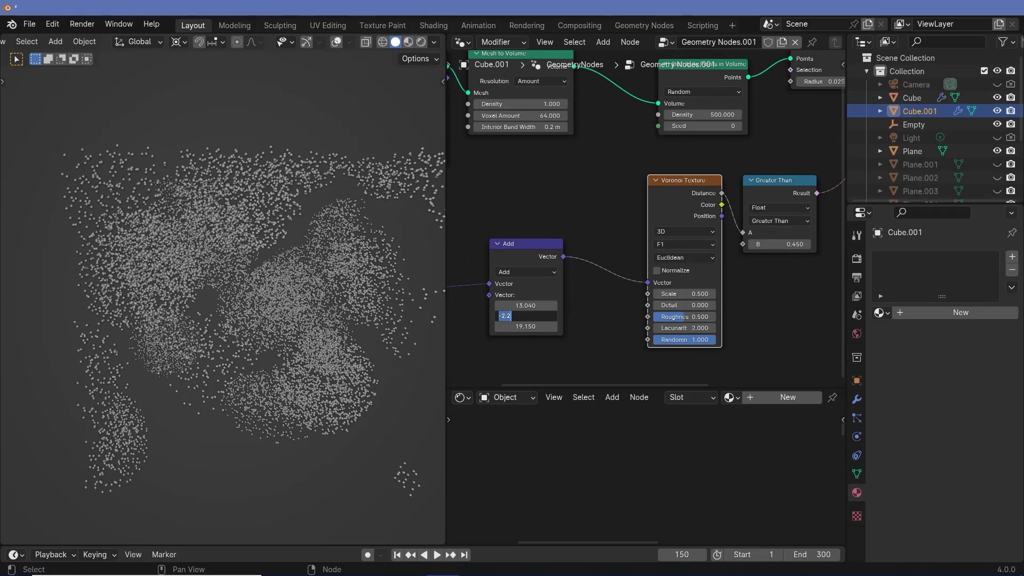
mouse_move(222, 332)
middle_mouse_down()
mouse_move(219, 310)
mouse_move(219, 328)
mouse_move(231, 322)
mouse_move(240, 341)
middle_mouse_up()
left_click_drag(525, 315, 638, 256)
Set the dimensions of Cube.001's Voronoi Texture to 4D.
scroll(640, 253, "up", 2)
left_click(683, 233)
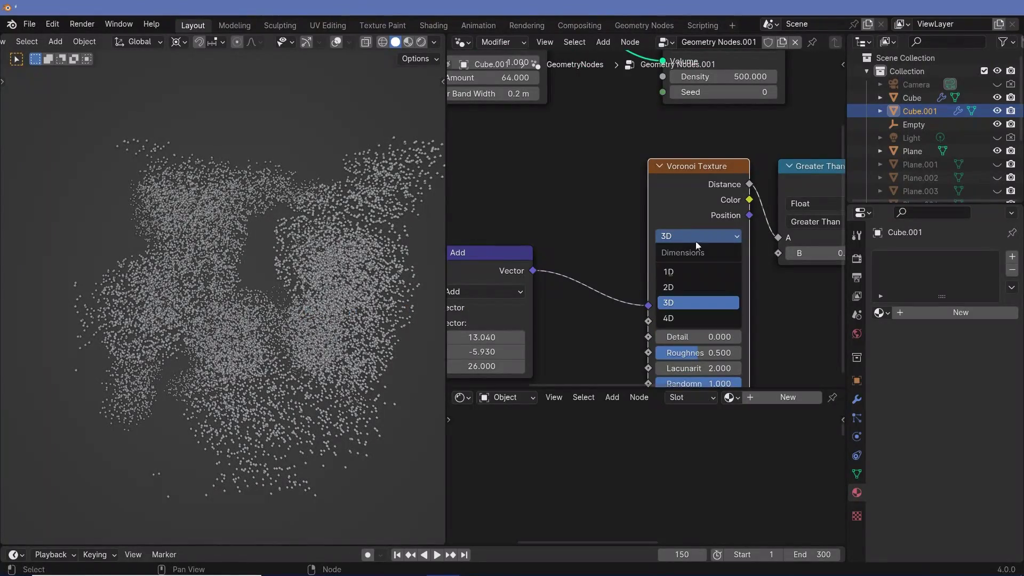
left_click(692, 318)
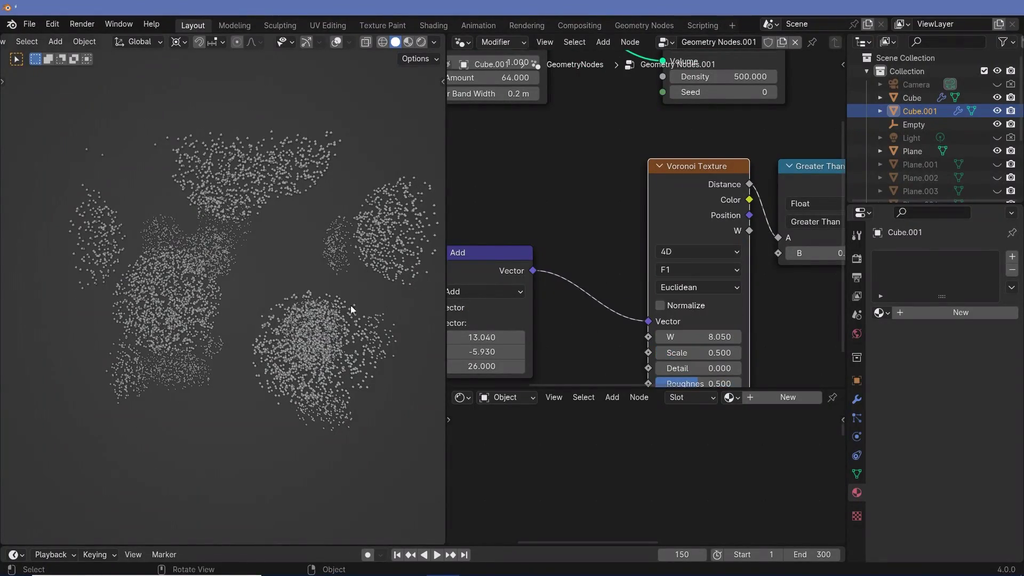
Shift the Add node's vector to 15.380, -2.880, 31.060 and raise the Voronoi Texture's W through 9.860 to 12.890.
left_click_drag(690, 342, 715, 342)
middle_click_drag(577, 340, 630, 304)
left_click_drag(533, 300, 638, 330, "shift")
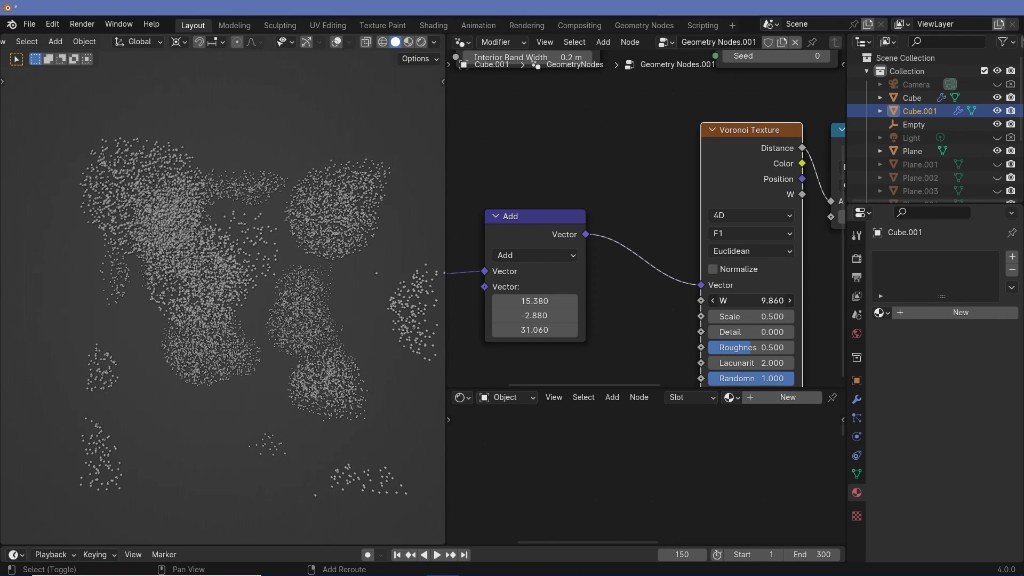
left_click_drag(752, 300, 857, 300)
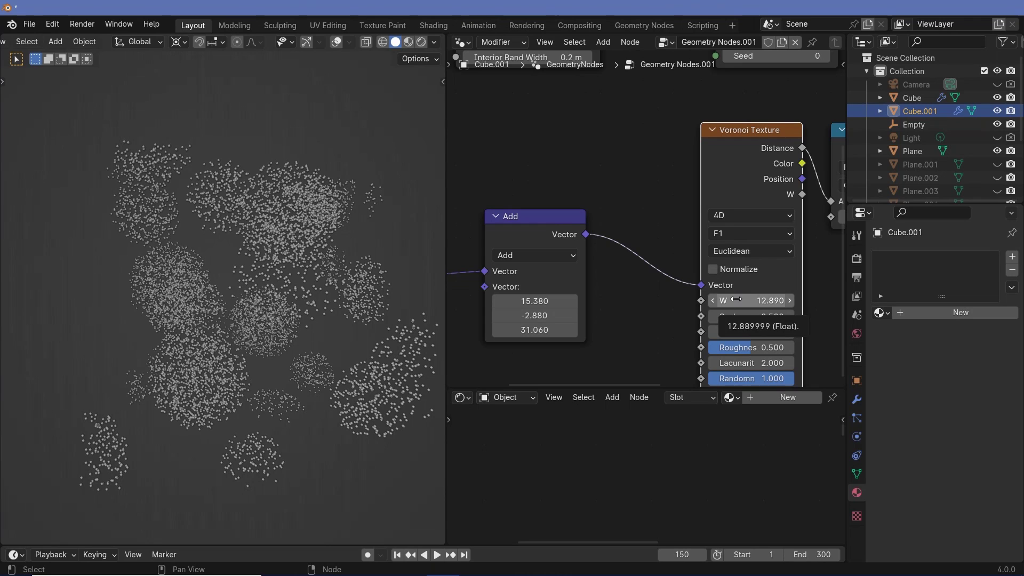
middle_click_drag(305, 187, 282, 193)
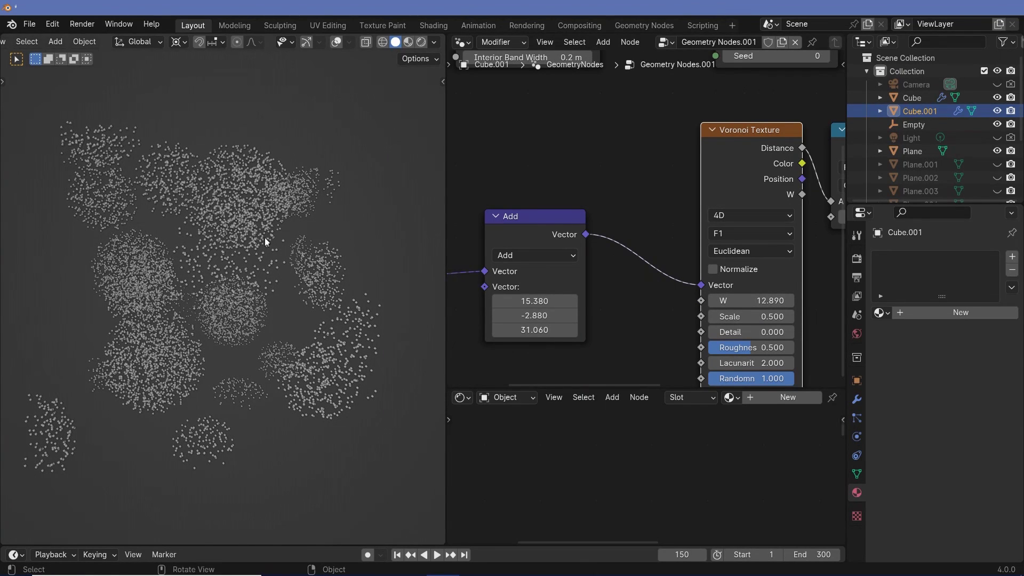
Set Cube.001's Voronoi Texture to 2D and examine the resulting point cloud from the side and from above.
left_click(744, 214)
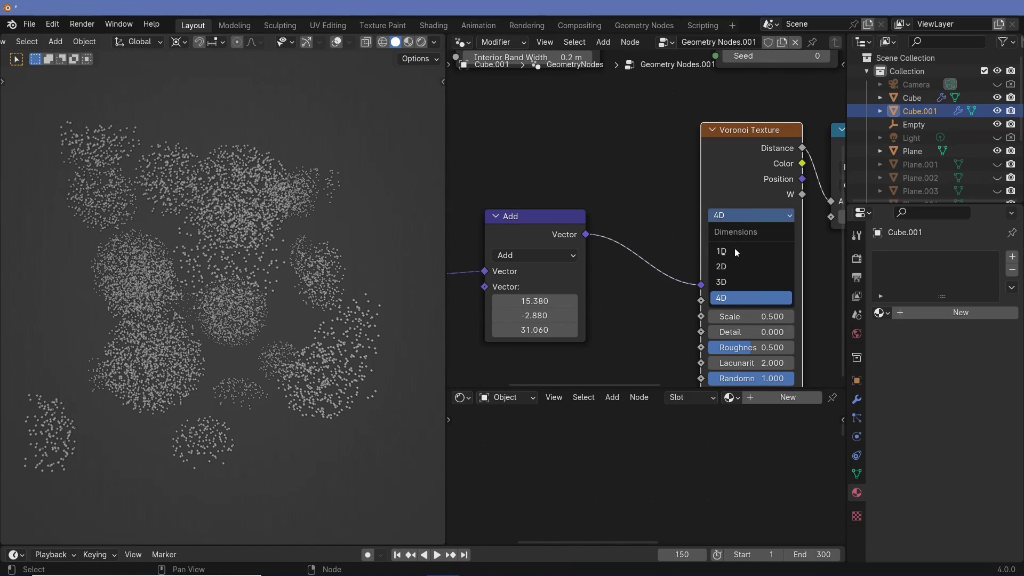
left_click(734, 260)
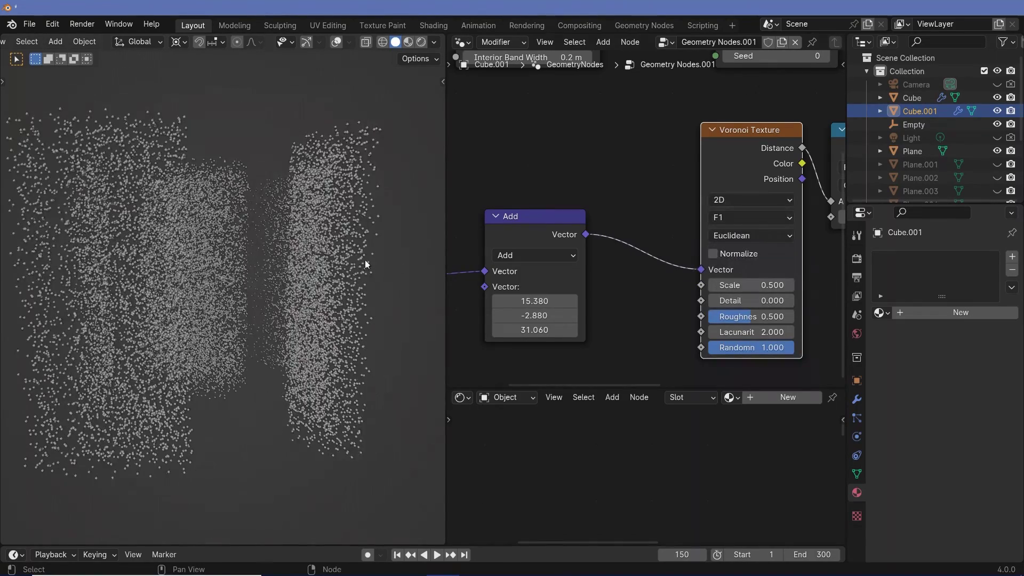
middle_click_drag(365, 263, 155, 288)
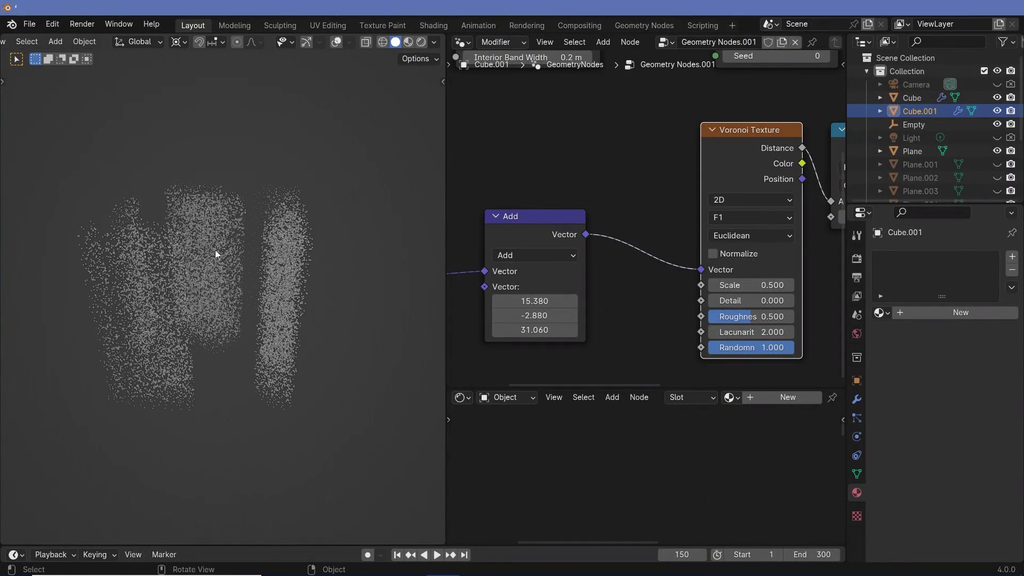
middle_click_drag(216, 250, 255, 349)
middle_click_drag(255, 297, 260, 194)
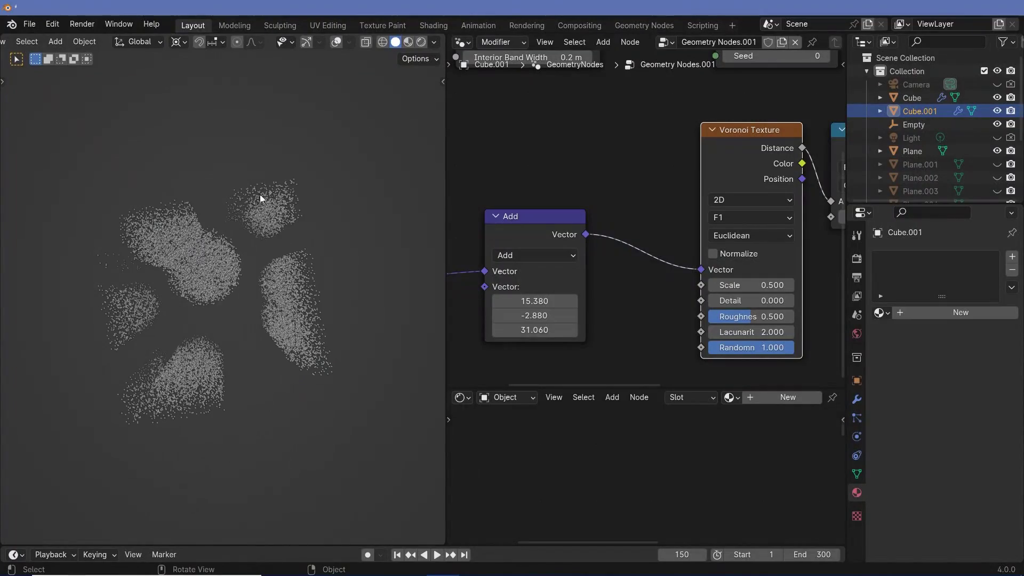
middle_click_drag(171, 379, 235, 200)
middle_click_drag(224, 396, 243, 349)
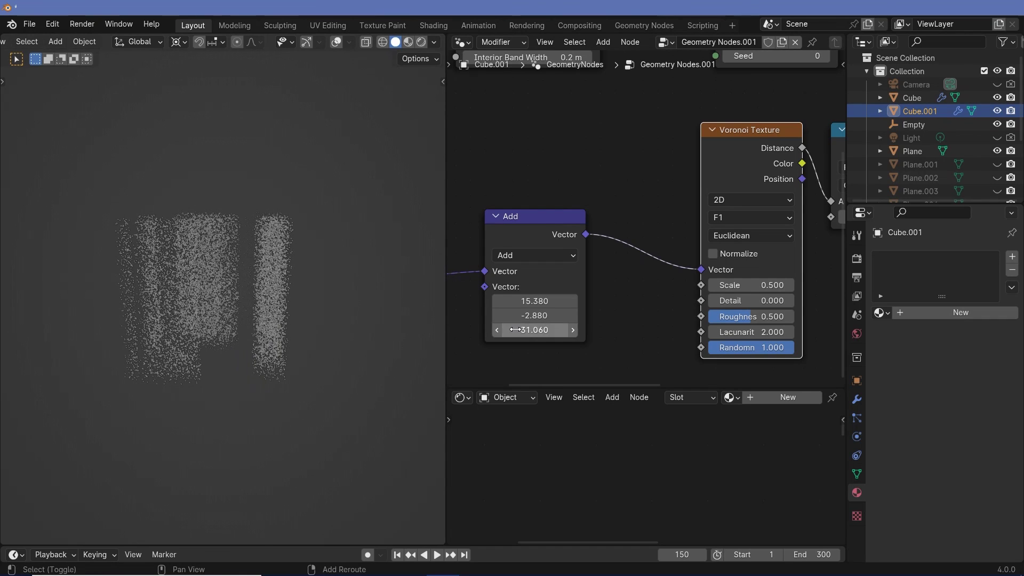
Try the Add node's Z value at 51.960, undo that change, and raise its X value through 20.980.
mouse_move(517, 330)
left_mouse_down()
mouse_move(549, 330)
mouse_move(513, 334)
left_mouse_up()
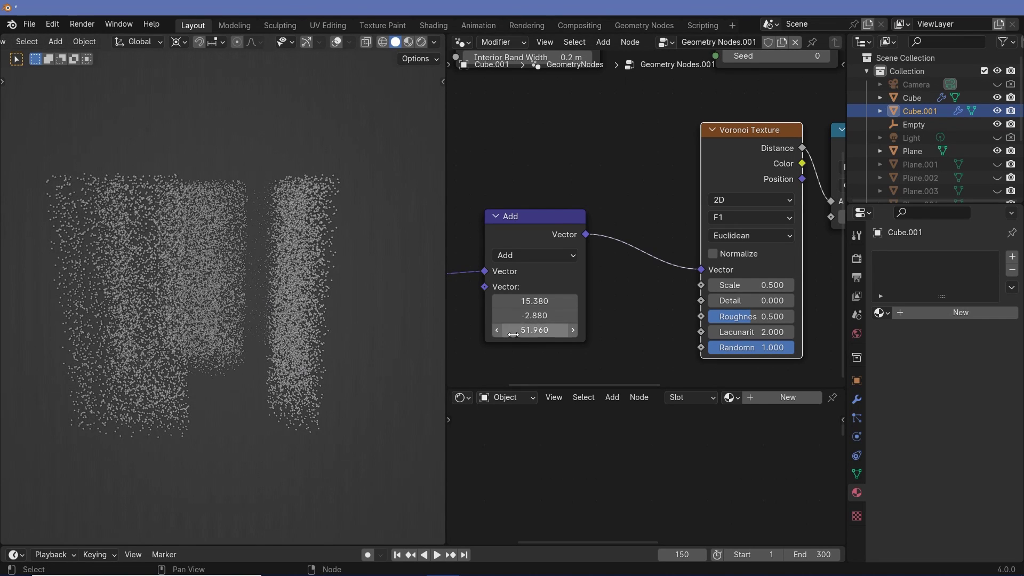
key("ctrl+z")
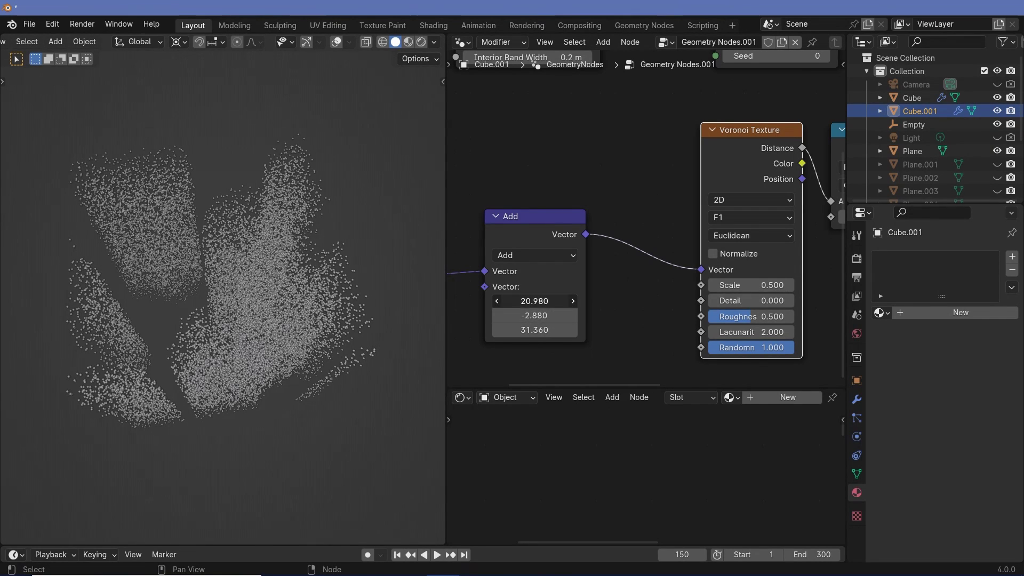
left_click_drag(533, 300, 545, 328)
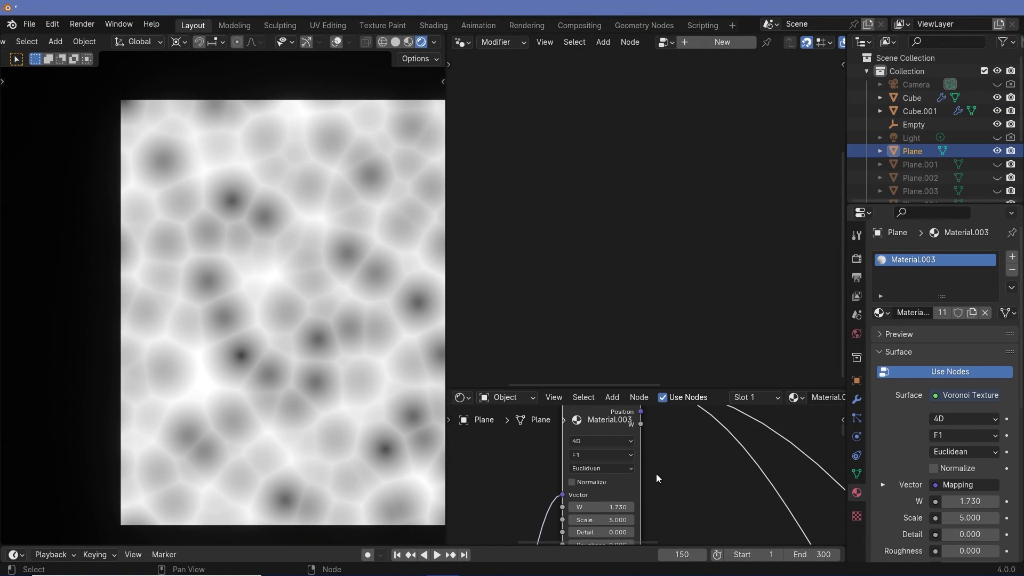
Set the dimensions of the plane's Voronoi Texture to 1D.
scroll(656, 473, "up", 2)
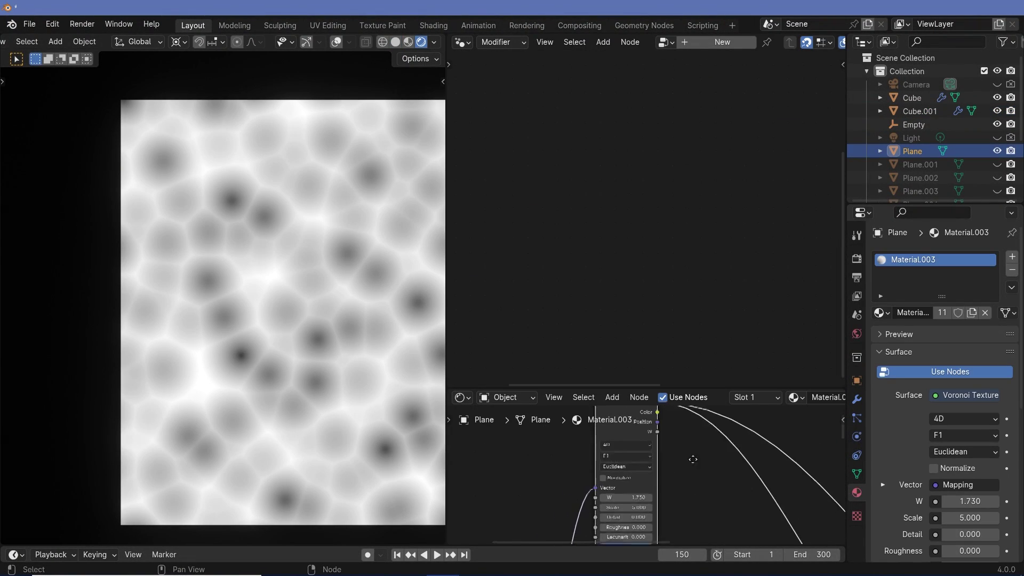
left_click(626, 471)
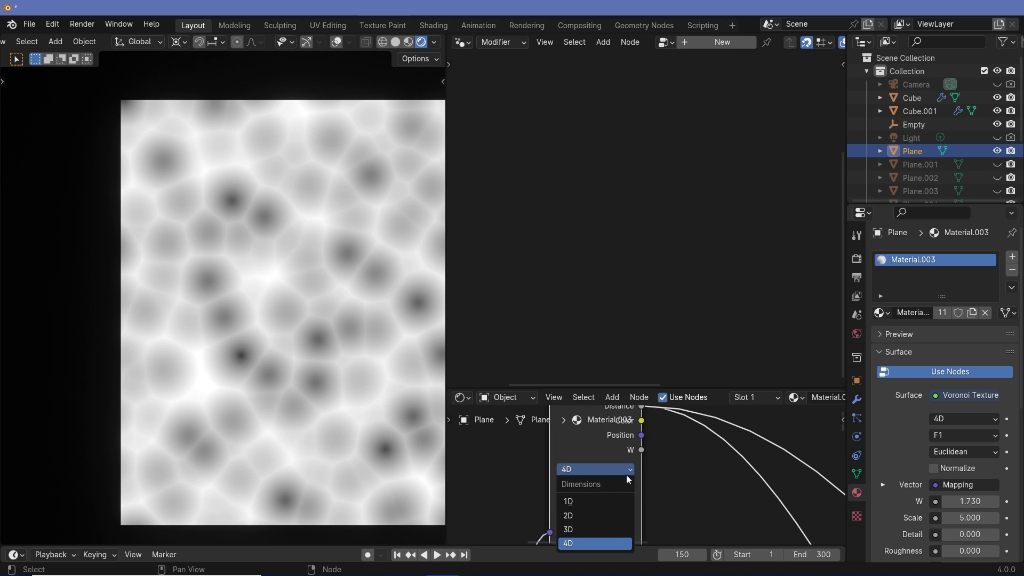
left_click(594, 498)
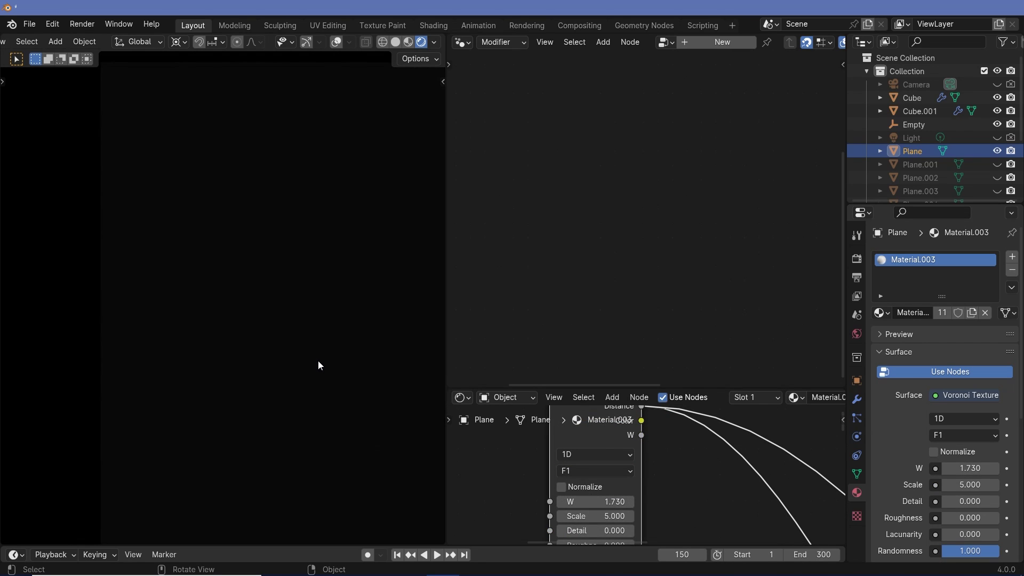
Raise the 1D Voronoi Texture's W value through 1.870 to 2.230, watching the plane's uniform shade change.
scroll(574, 481, "down", 3)
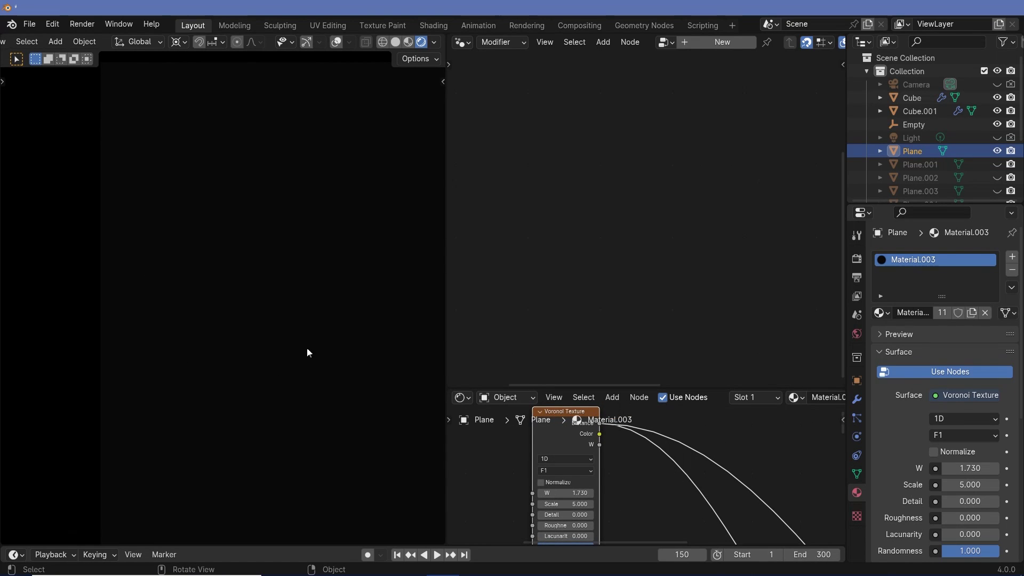
left_click_drag(565, 493, 579, 493)
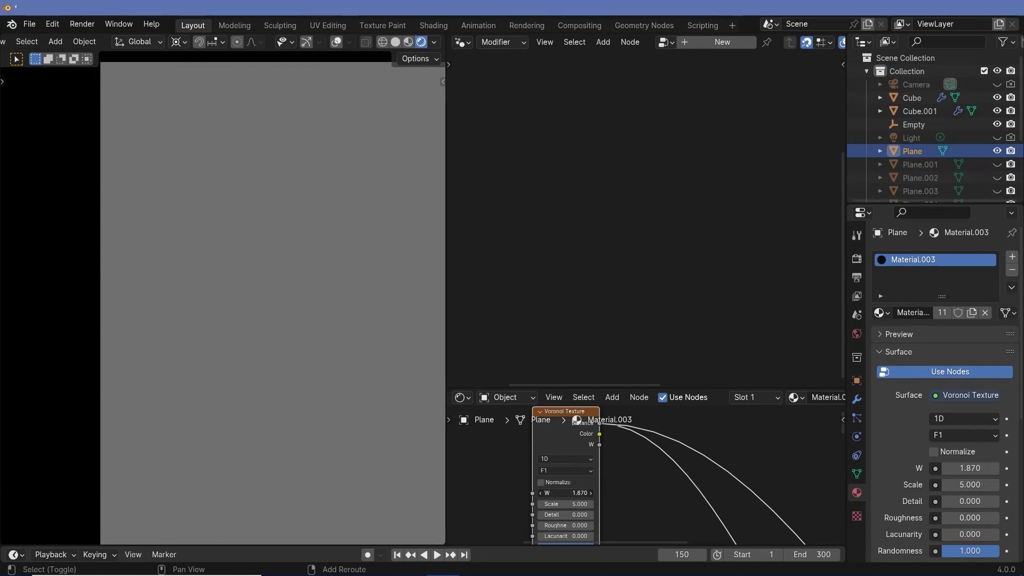
scroll(632, 505, "up", 2)
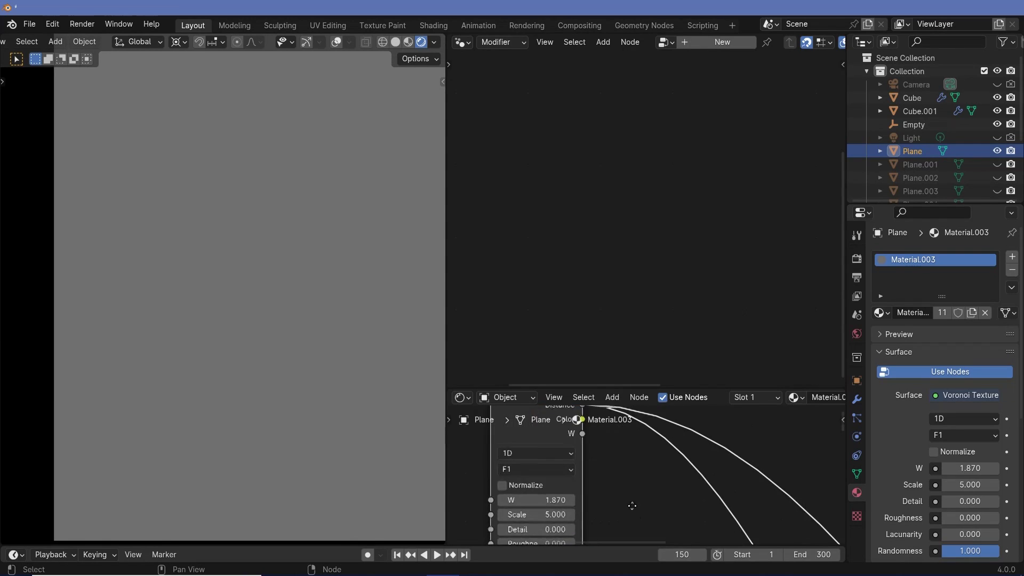
scroll(607, 473, "up", 2)
left_click_drag(607, 468, 637, 468, "shift")
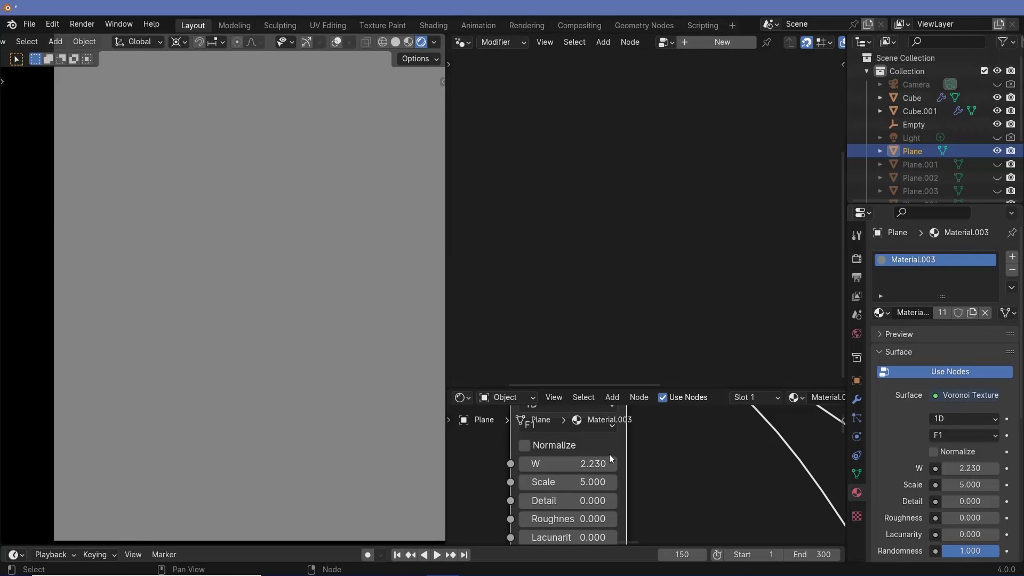
scroll(609, 453, "down", 3)
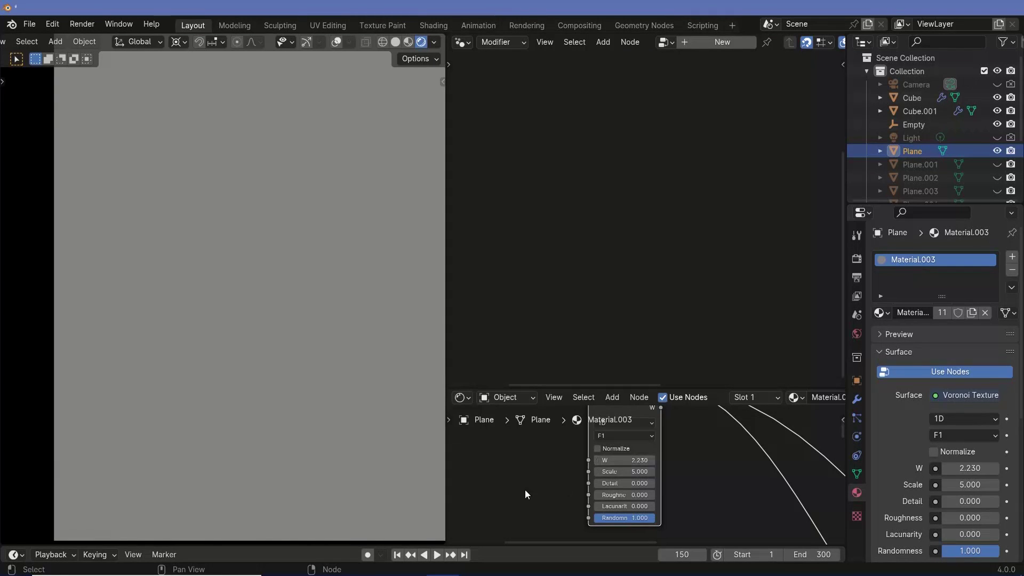
Add a Separate XYZ node beside the Texture Coordinate node and connect the Object output to its Vector input.
middle_click_drag(525, 489, 606, 469)
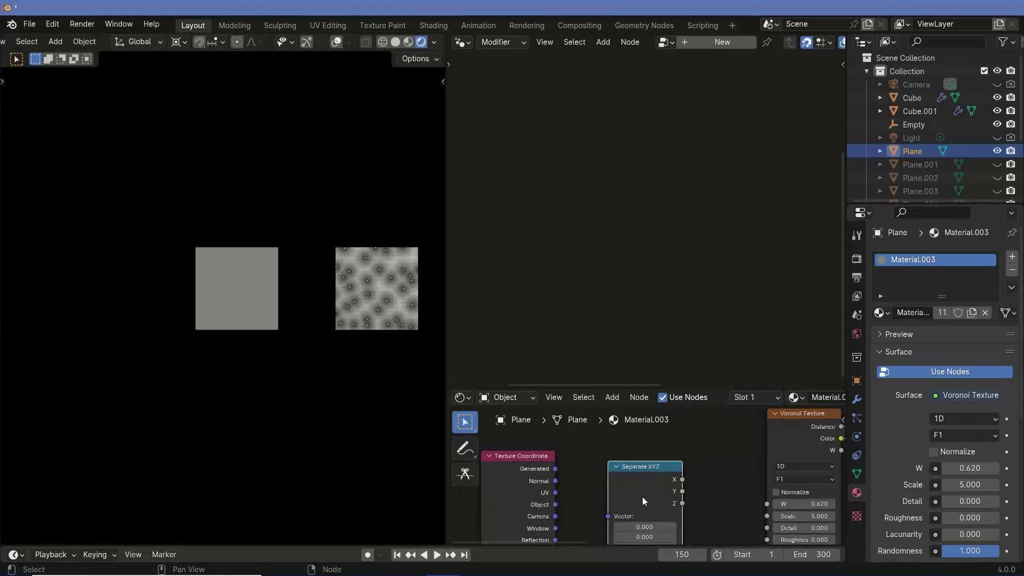
middle_click_drag(643, 497, 642, 475)
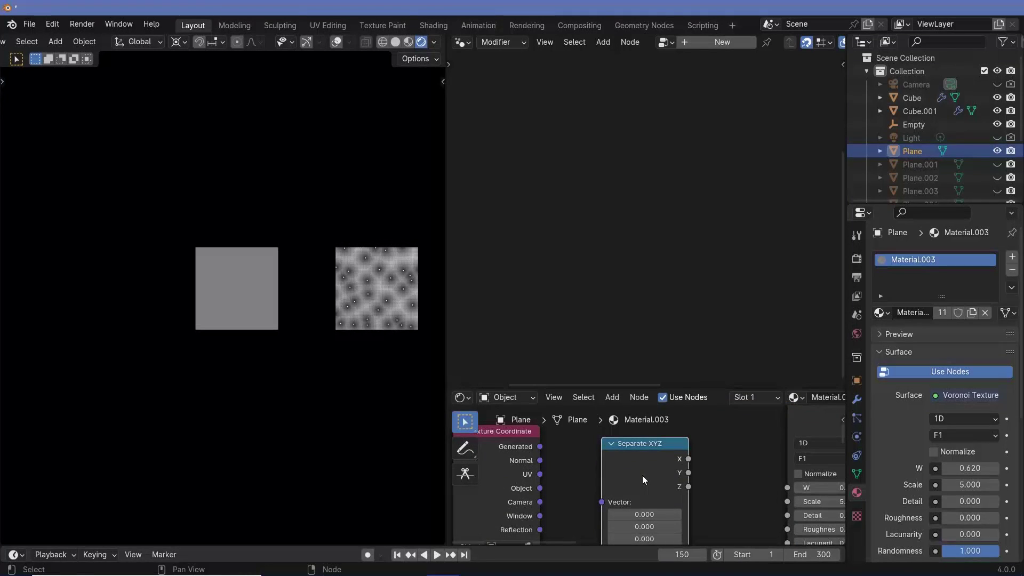
middle_click_drag(588, 495, 583, 478)
left_click_drag(534, 470, 597, 485)
scroll(624, 491, "up", 3)
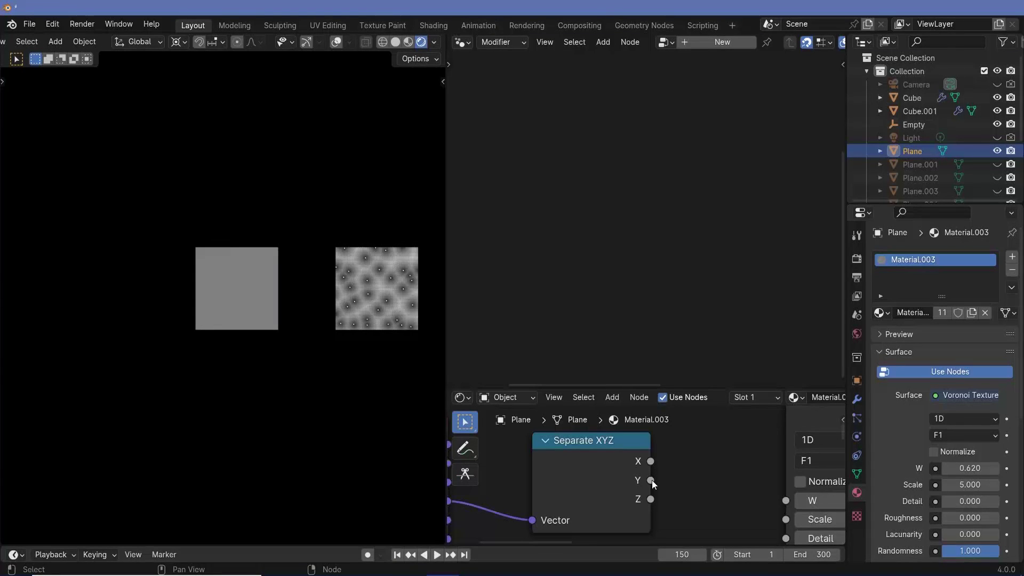
Connect Separate XYZ's X output to the Voronoi Texture's W input and examine the 1D pattern on the plane.
middle_click_drag(682, 461, 574, 482, "ctrl")
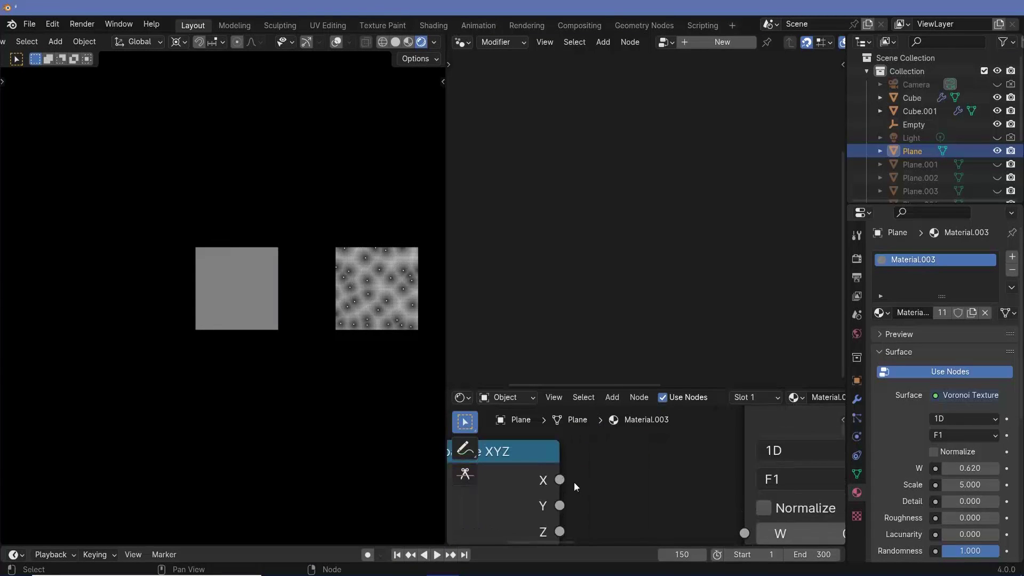
left_click_drag(561, 478, 749, 431)
scroll(207, 329, "up", 4)
scroll(183, 290, "up", 3)
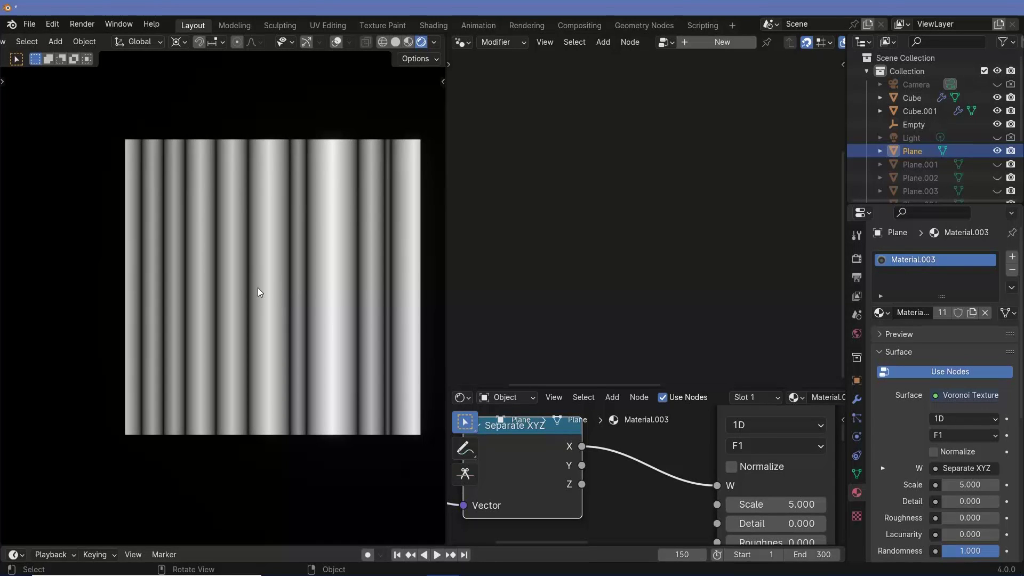
middle_click_drag(273, 333, 281, 296)
scroll(274, 284, "up", 4)
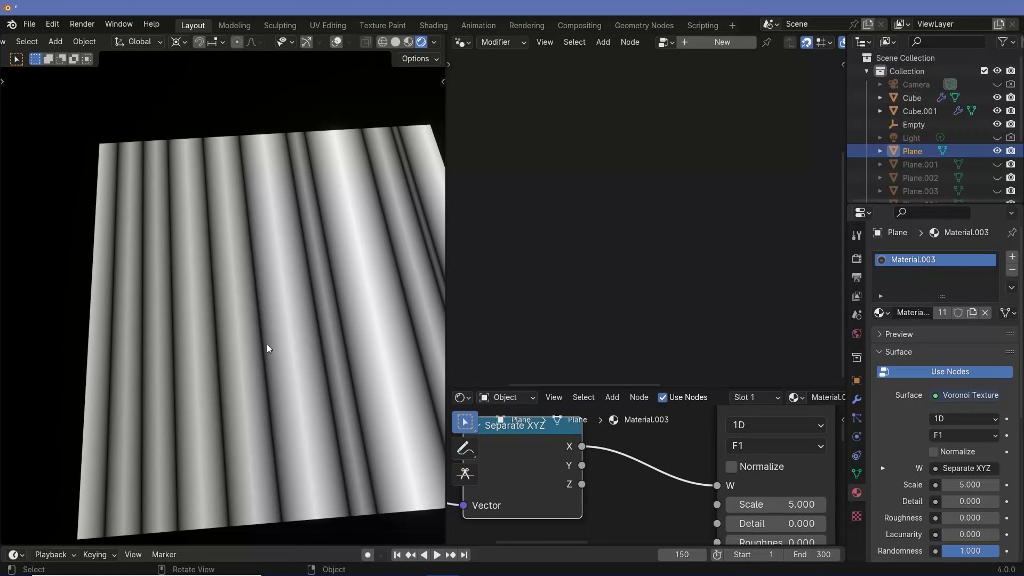
Drive the Voronoi Texture's W input with Separate XYZ's Y output, and with its Z output instead.
scroll(569, 487, "down", 1)
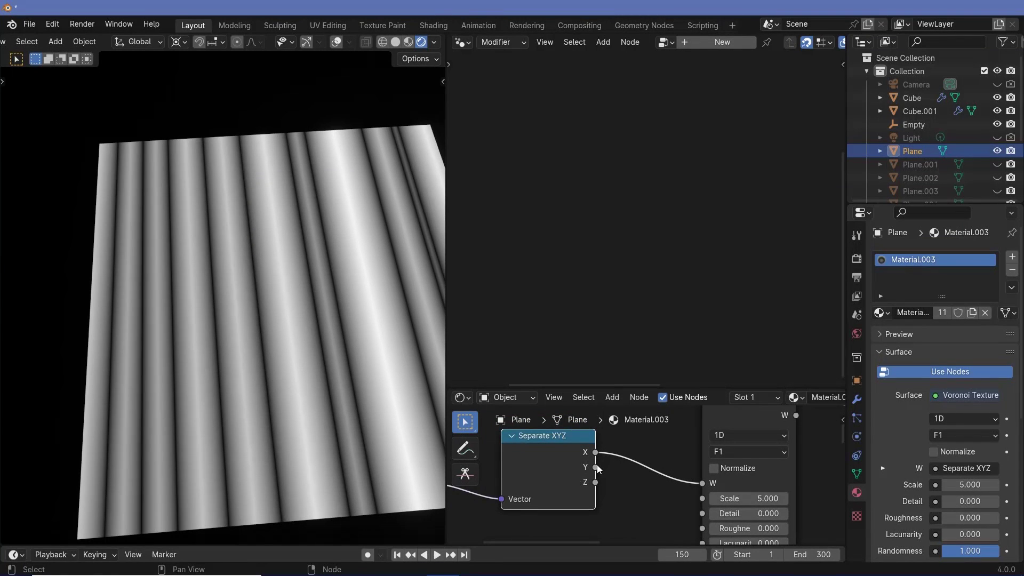
left_click_drag(596, 468, 708, 482)
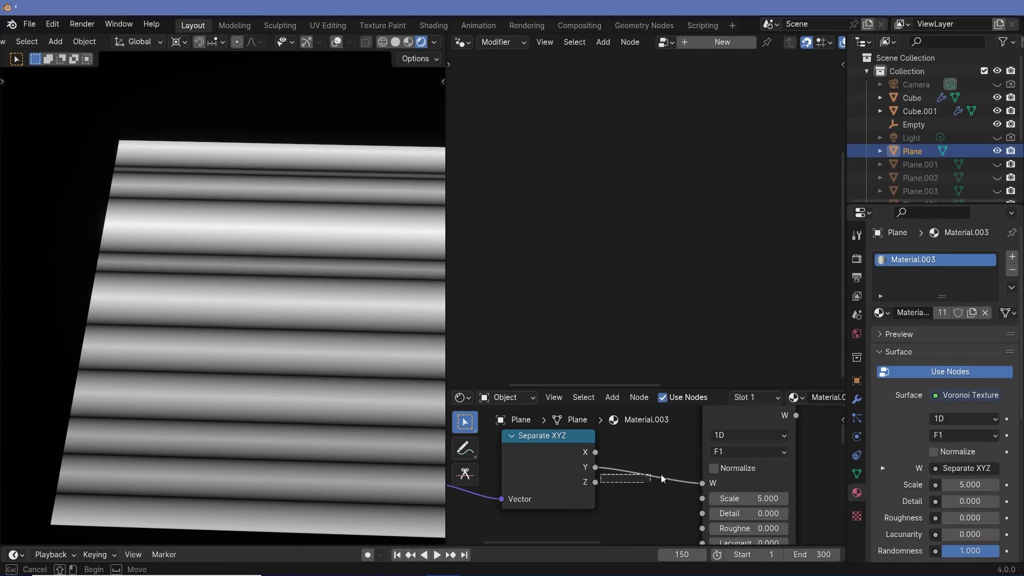
left_click_drag(595, 482, 701, 482)
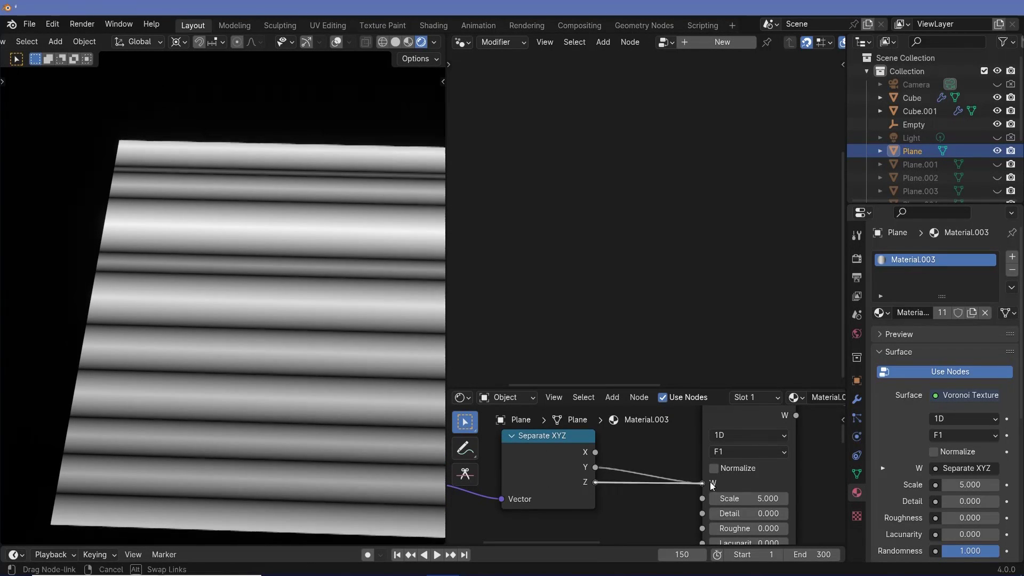
Examine the Z-driven plane from oblique to nearly edge-on angles alongside the Mapping node's Location values.
middle_click_drag(660, 481, 723, 462)
middle_click_drag(800, 474, 695, 475)
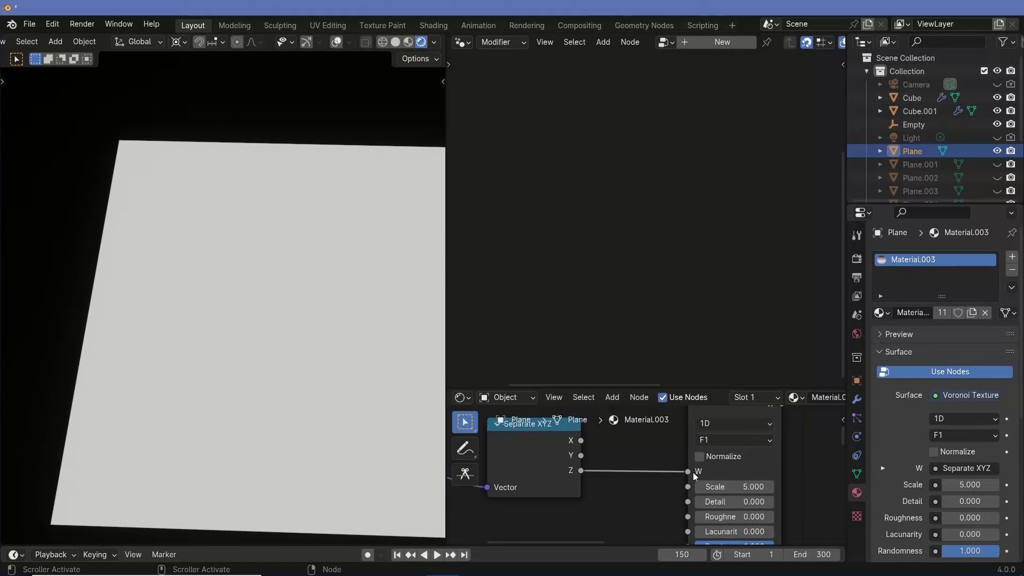
middle_click_drag(600, 496, 789, 430)
middle_click_drag(341, 328, 206, 273)
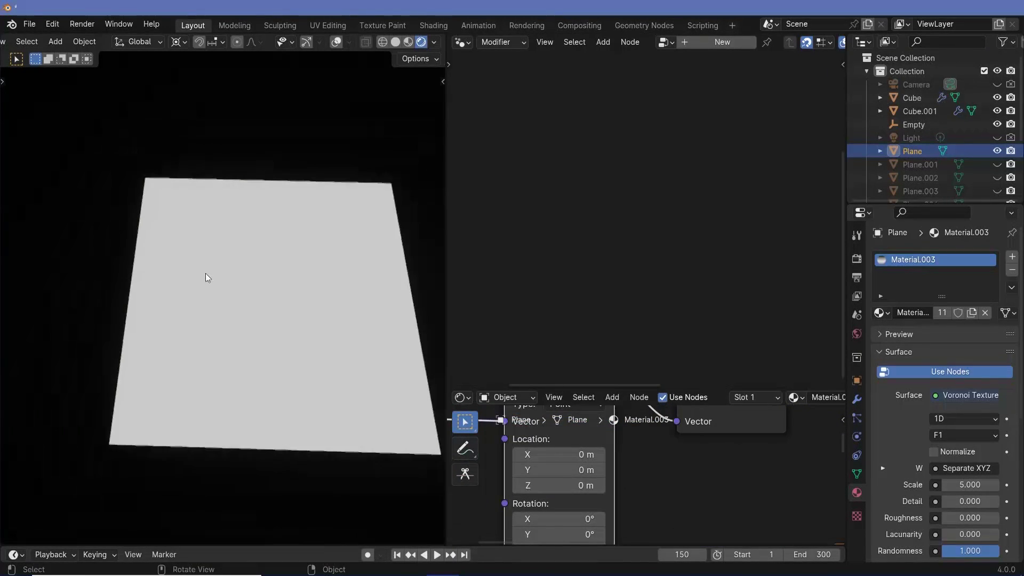
middle_click_drag(234, 368, 251, 272)
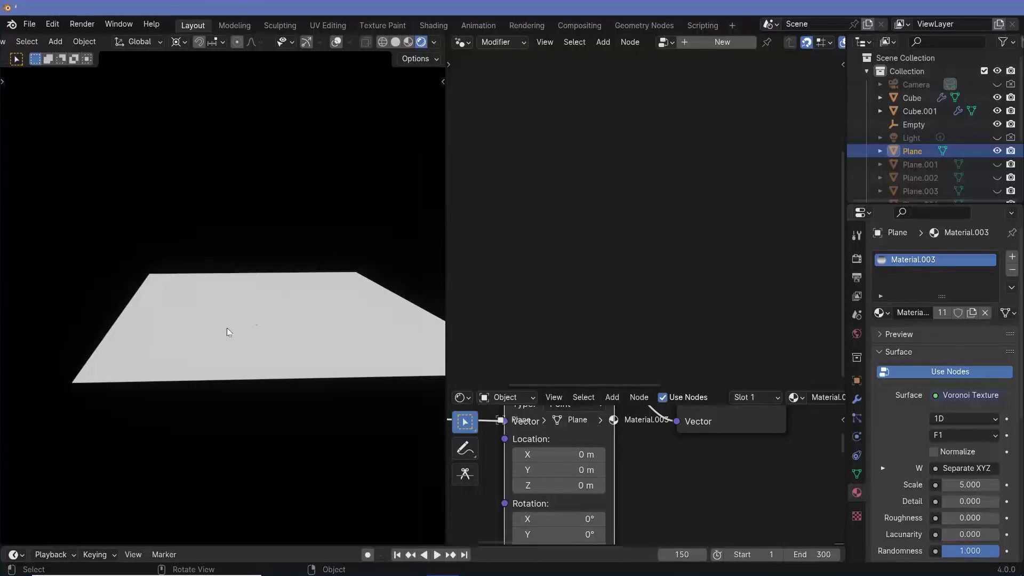
middle_click_drag(258, 299, 149, 321)
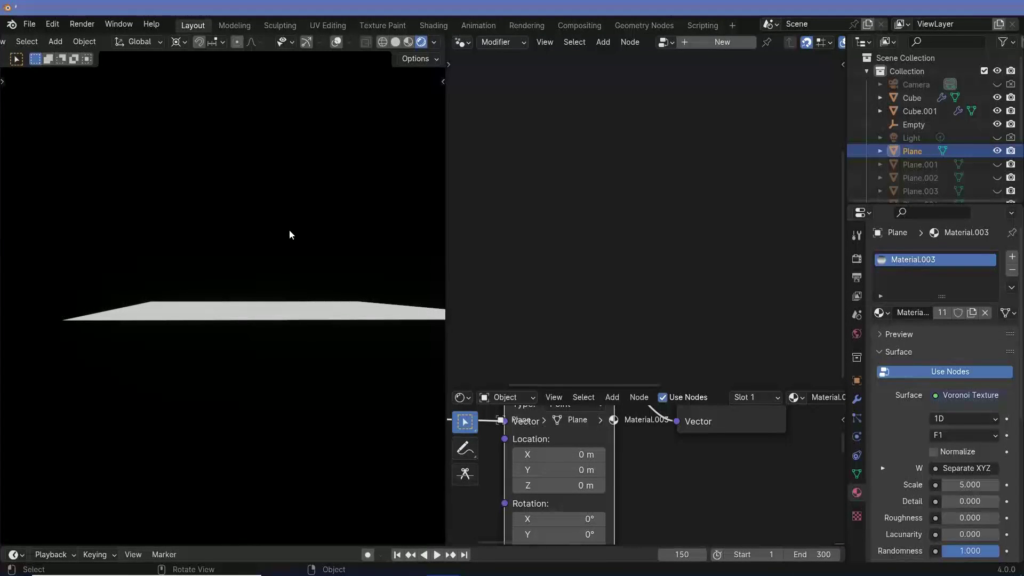
Set the Mapping node's Z location to 0.61 m to test how the Z-driven 1D texture shades the plane.
middle_click_drag(331, 323, 209, 323)
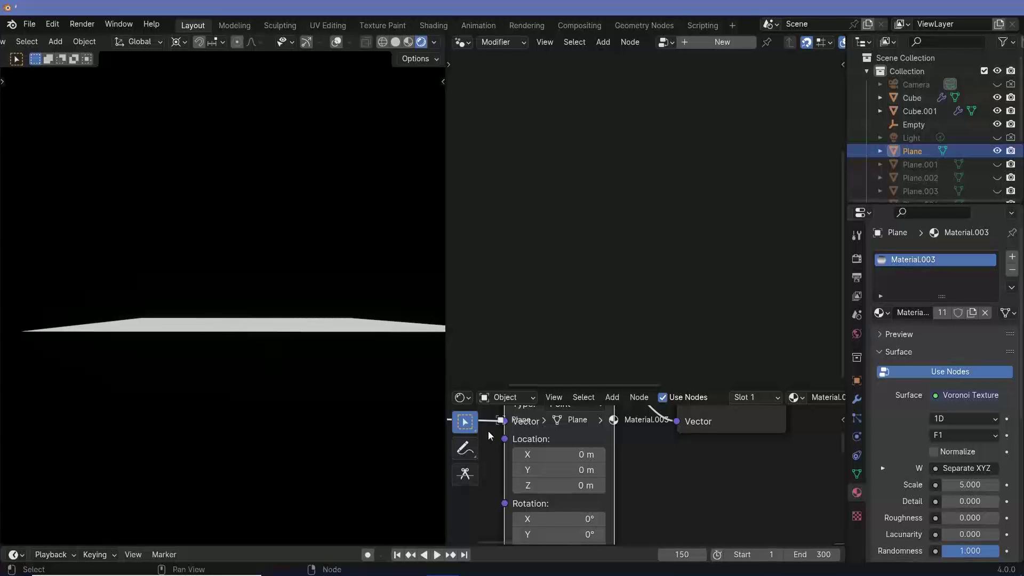
middle_click_drag(318, 395, 220, 382)
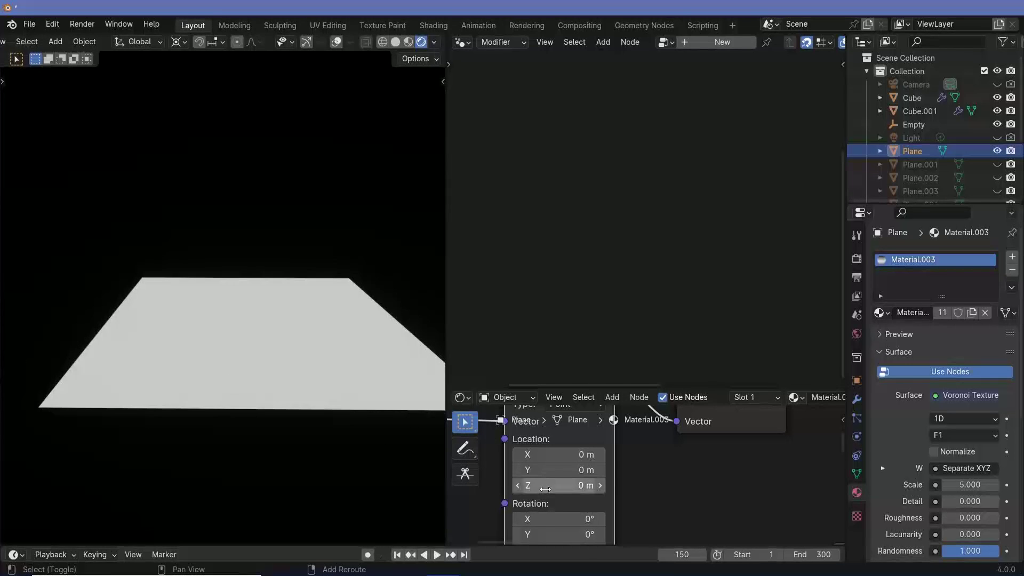
left_click_drag(555, 485, 599, 485)
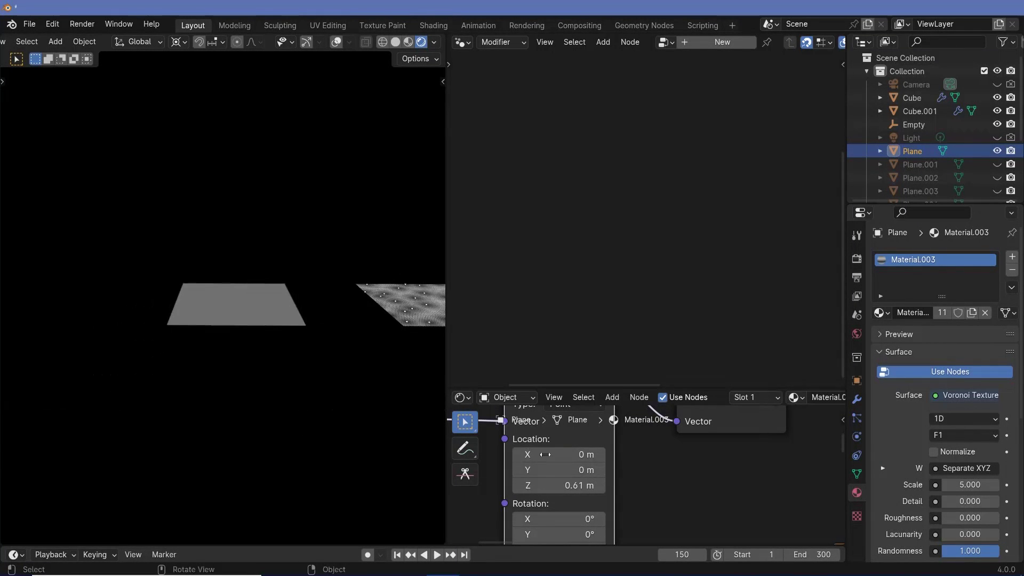
Examine the 2D Euclidean F1 distance pattern on the plane, from the whole surface down to individual cells.
middle_click_drag(646, 516, 643, 527)
scroll(643, 527, "down", 3)
middle_click_drag(748, 446, 609, 480)
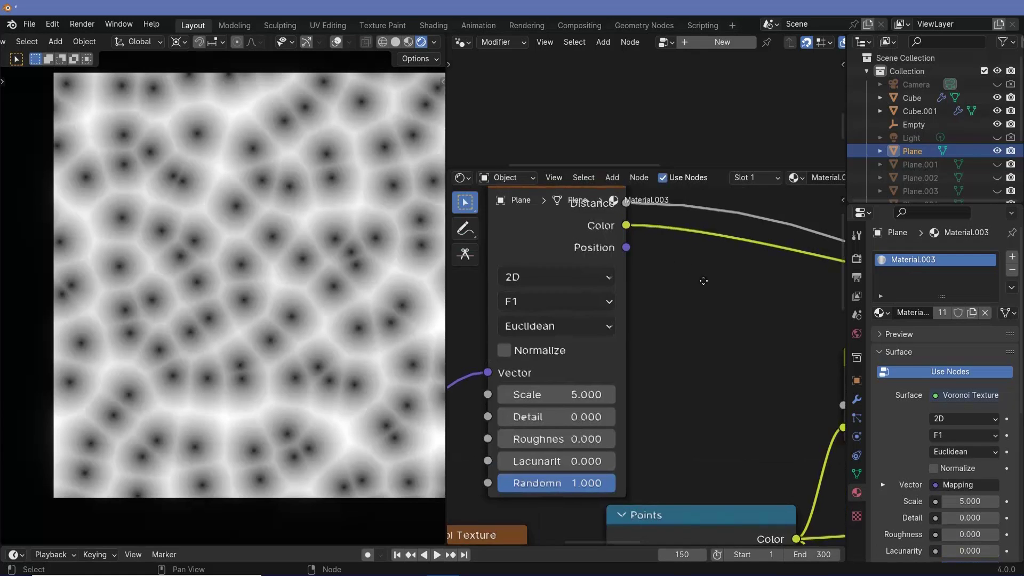
scroll(624, 325, "up", 2)
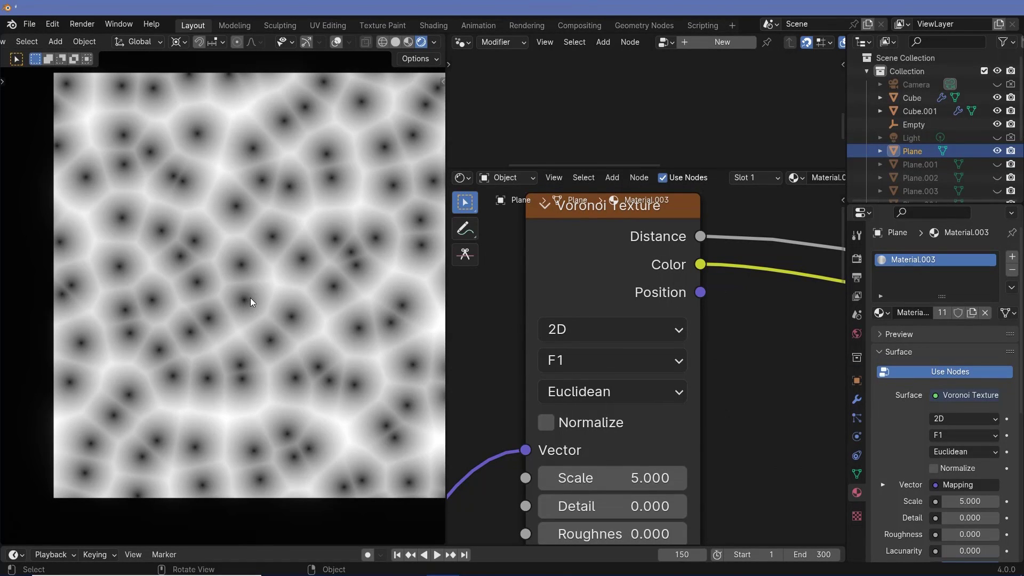
scroll(286, 309, "up", 2)
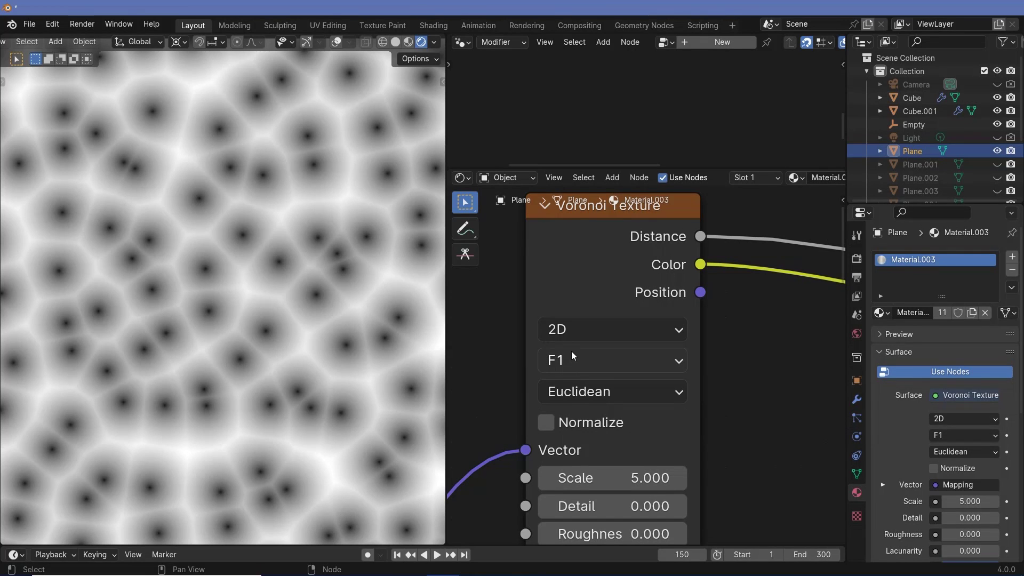
scroll(305, 304, "up", 3)
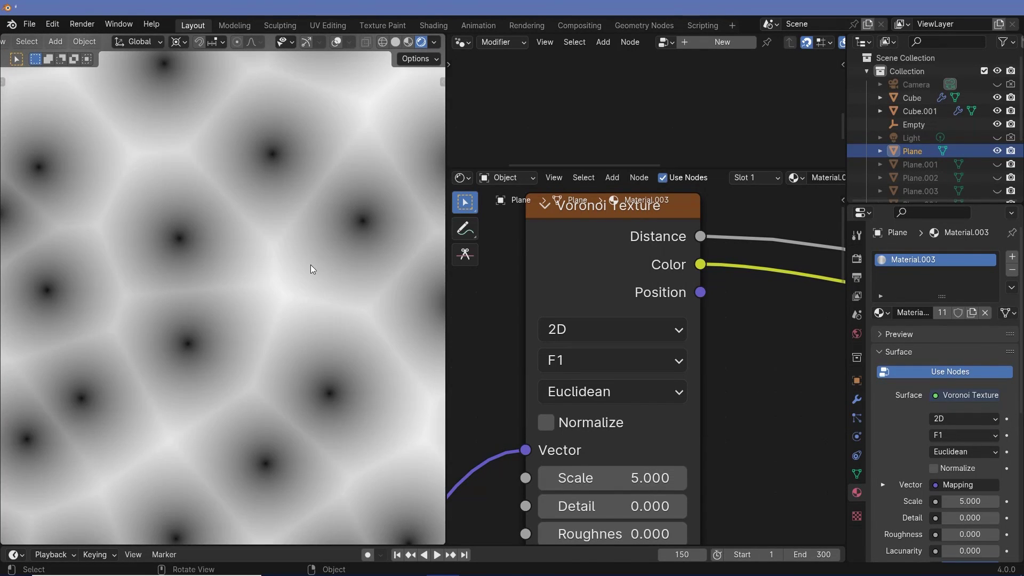
middle_click_drag(311, 265, 307, 265)
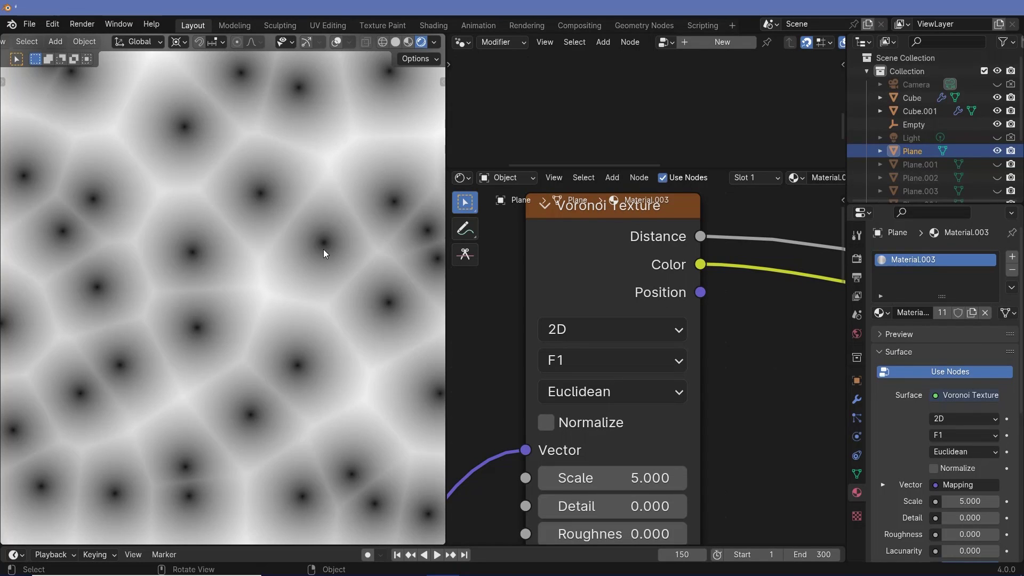
scroll(281, 274, "up", 3)
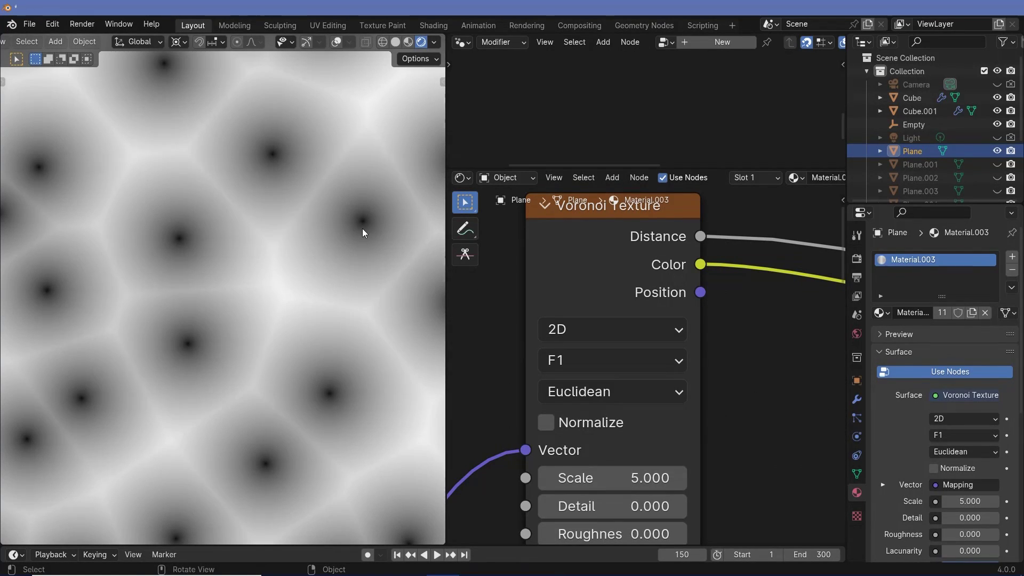
Set the 2D Voronoi Texture's feature output to F2 and view the pattern across the plane.
left_click(562, 357)
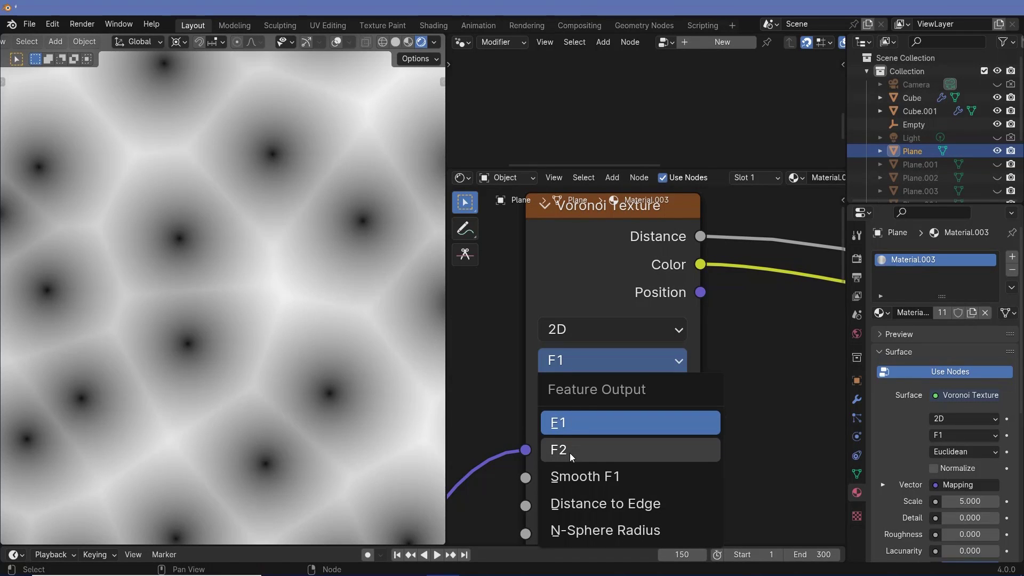
left_click(569, 452)
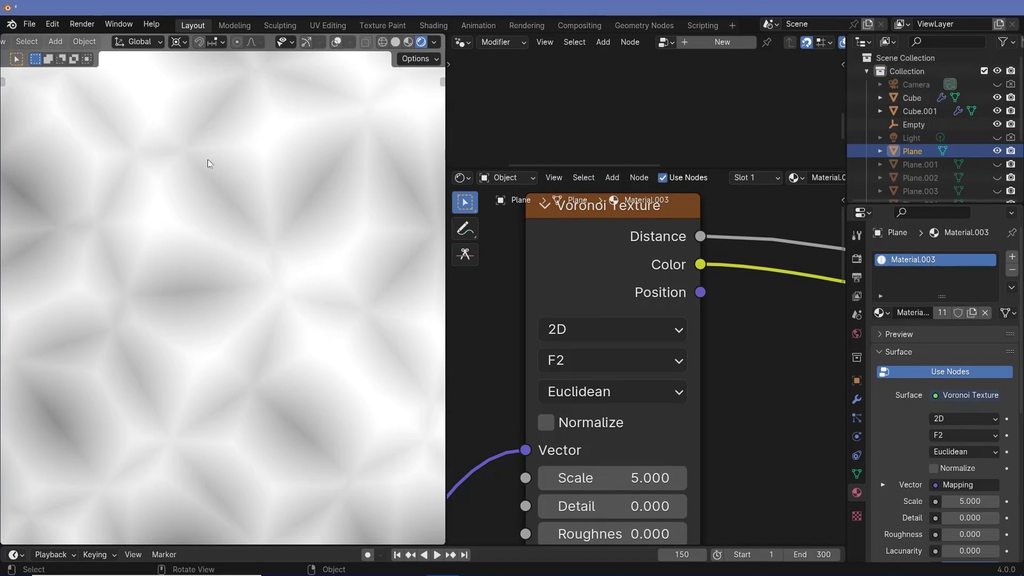
scroll(298, 160, "down", 4)
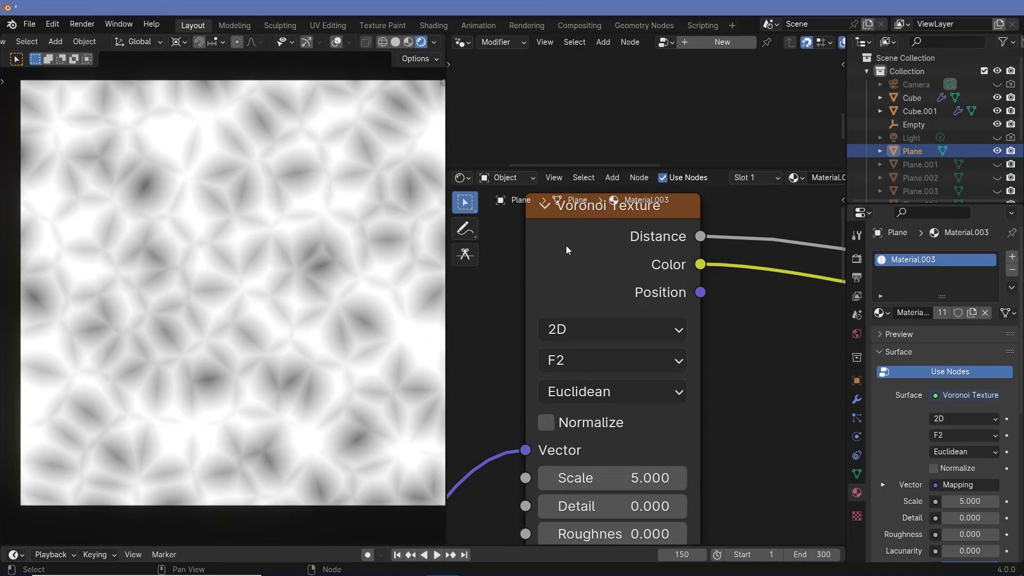
Preview the Darken node that overlays the points on the distance pattern, and set the upper Voronoi Texture's feature output to F1.
scroll(594, 251, "down", 2)
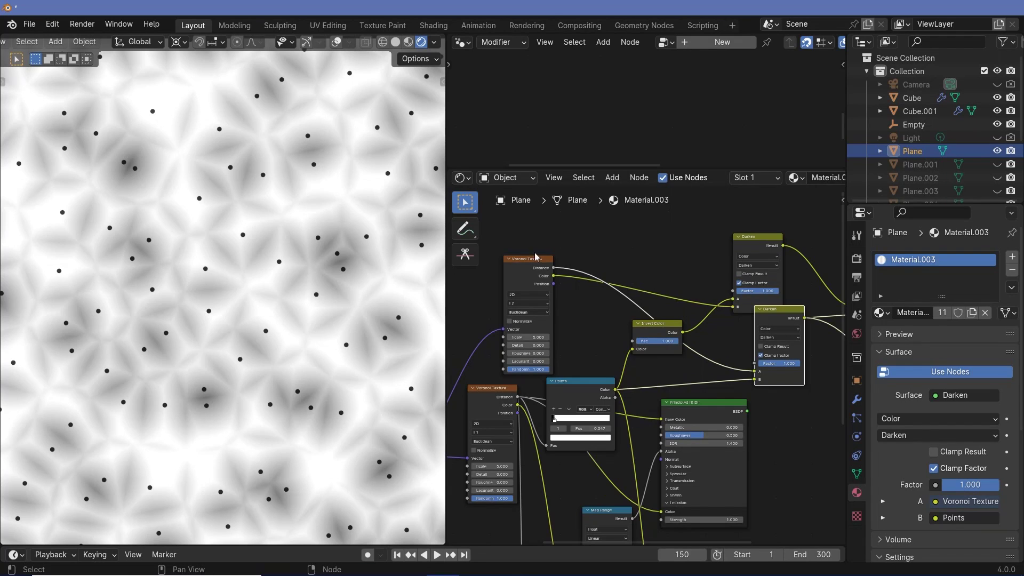
scroll(506, 296, "up", 2)
left_click(490, 281)
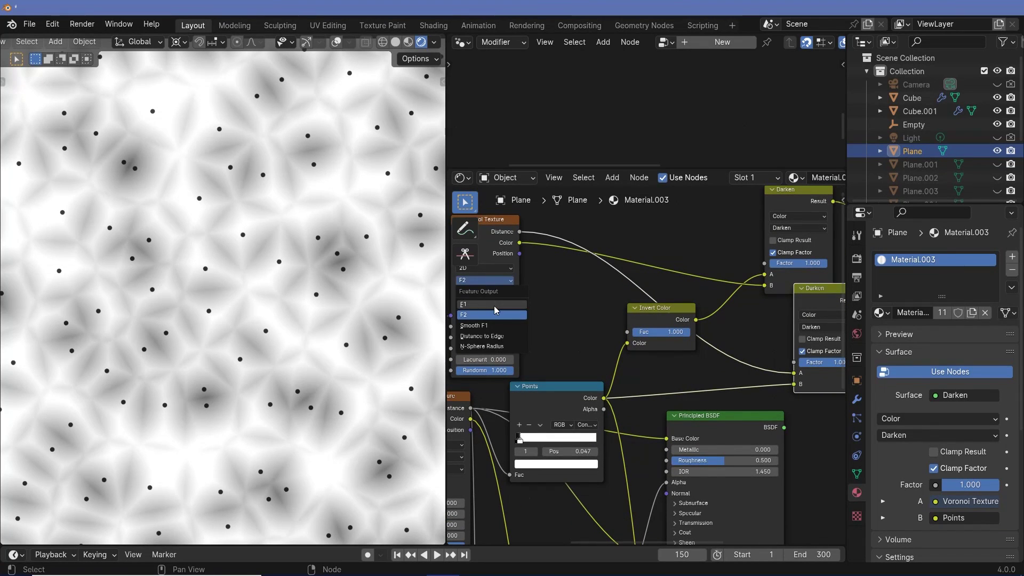
left_click(487, 277)
scroll(184, 227, "up", 2)
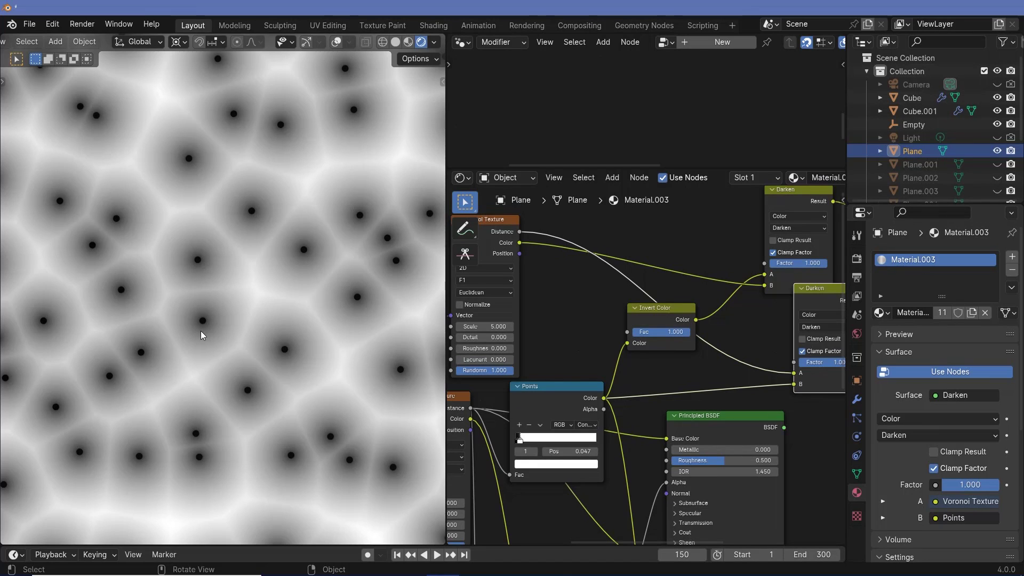
Switch the upper Voronoi Texture's feature output to F2 with the points still overlaid.
scroll(533, 299, "up", 2)
middle_click_drag(533, 299, 693, 363)
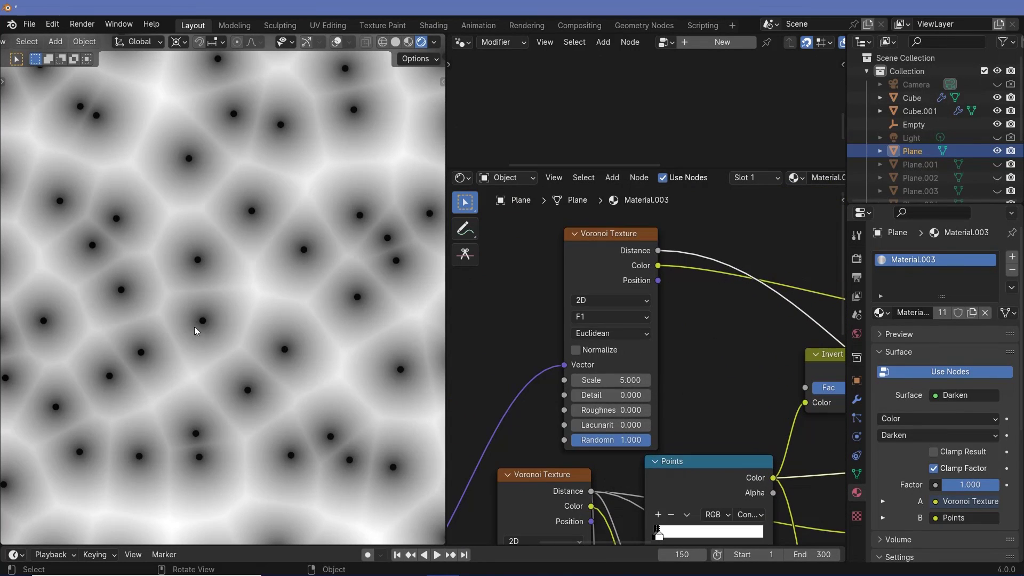
left_click(618, 317)
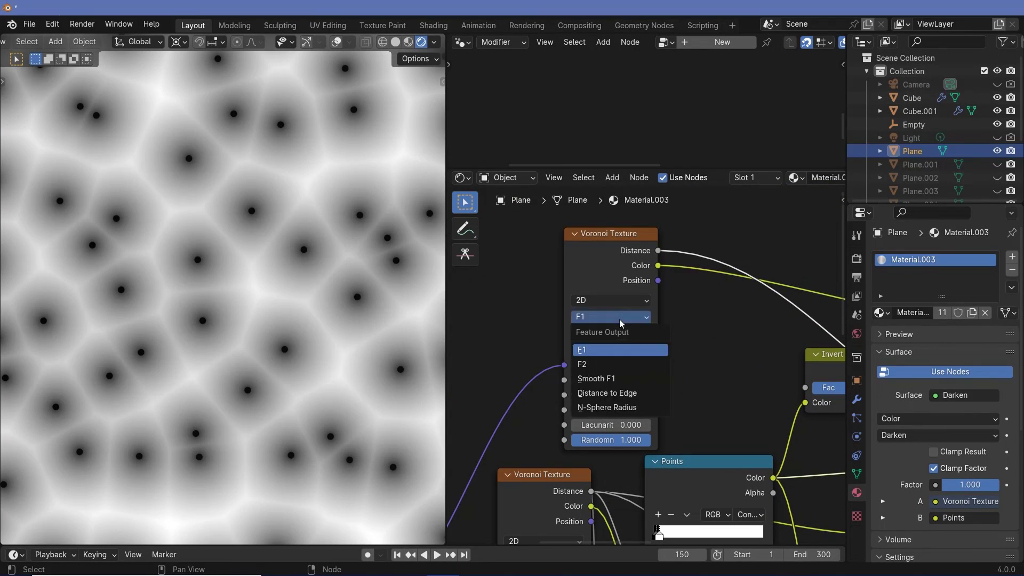
left_click(595, 363)
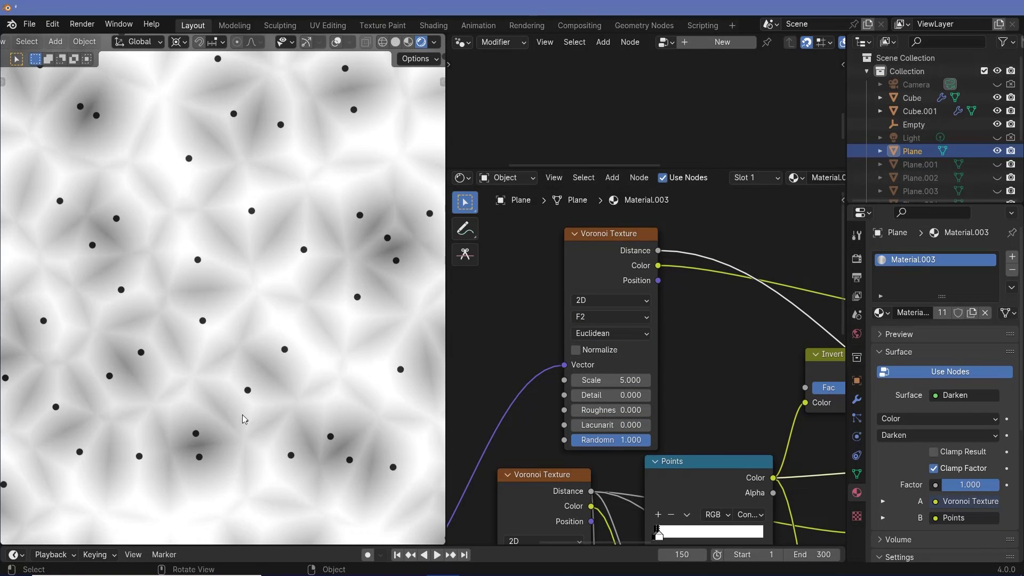
Examine how the F2 distance shading relates to the overlaid points, comparing closely spaced pairs with isolated points.
scroll(235, 376, "up", 4)
middle_click_drag(235, 376, 268, 344, "shift")
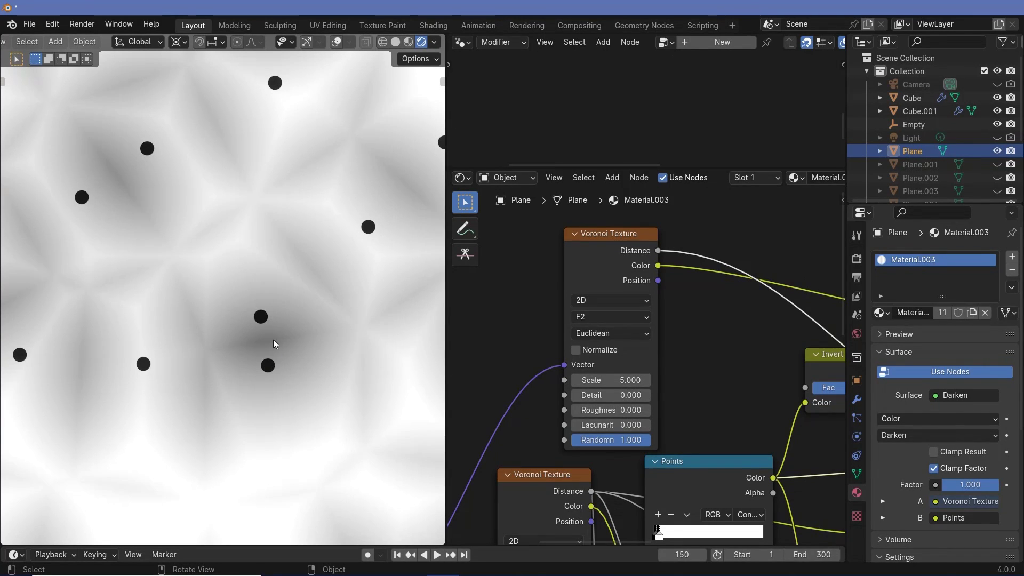
scroll(280, 337, "down", 5)
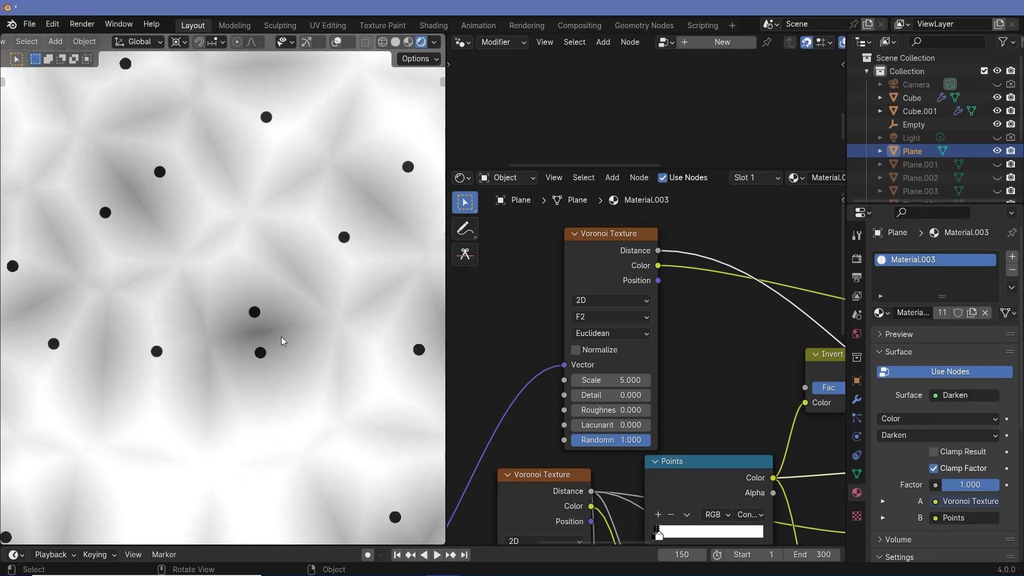
scroll(227, 246, "up", 5)
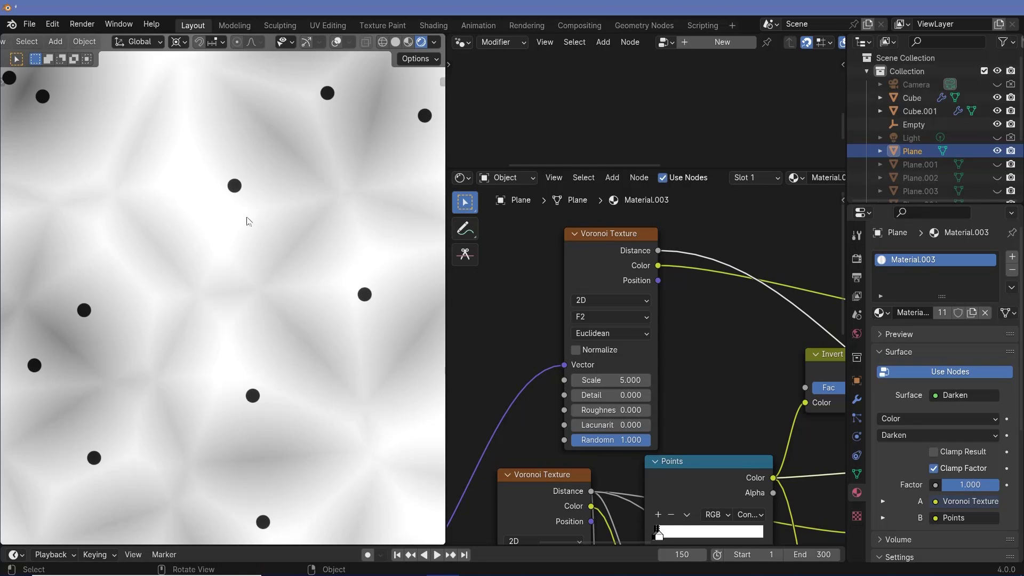
scroll(247, 220, "up", 2, "shift")
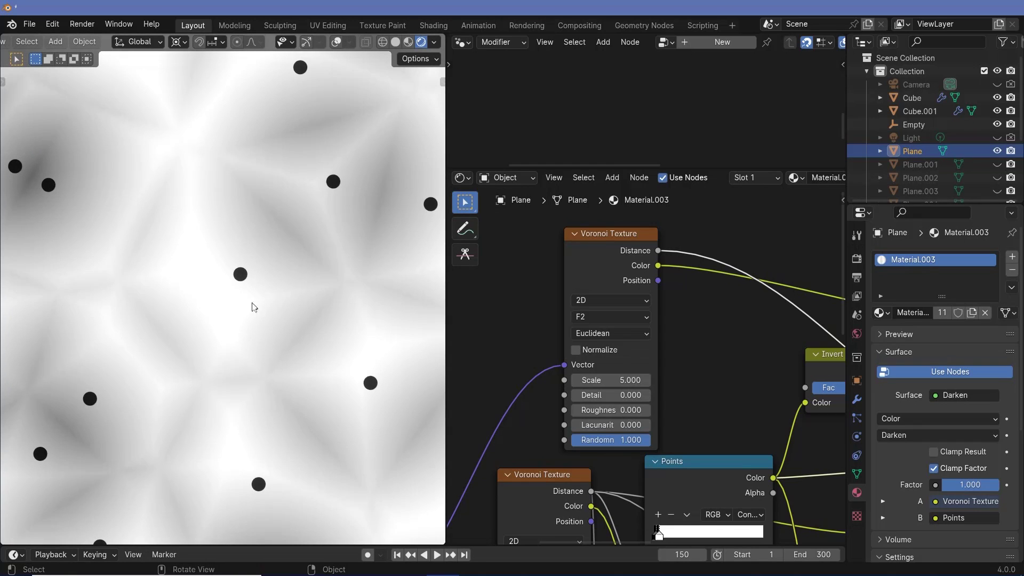
middle_click_drag(227, 265, 382, 319, "shift")
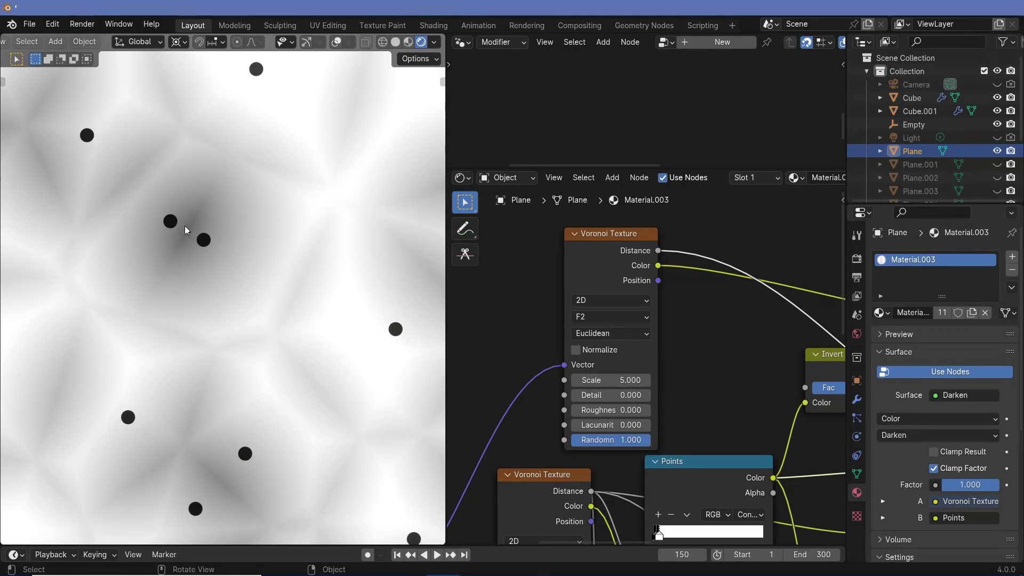
scroll(190, 231, "down", 4)
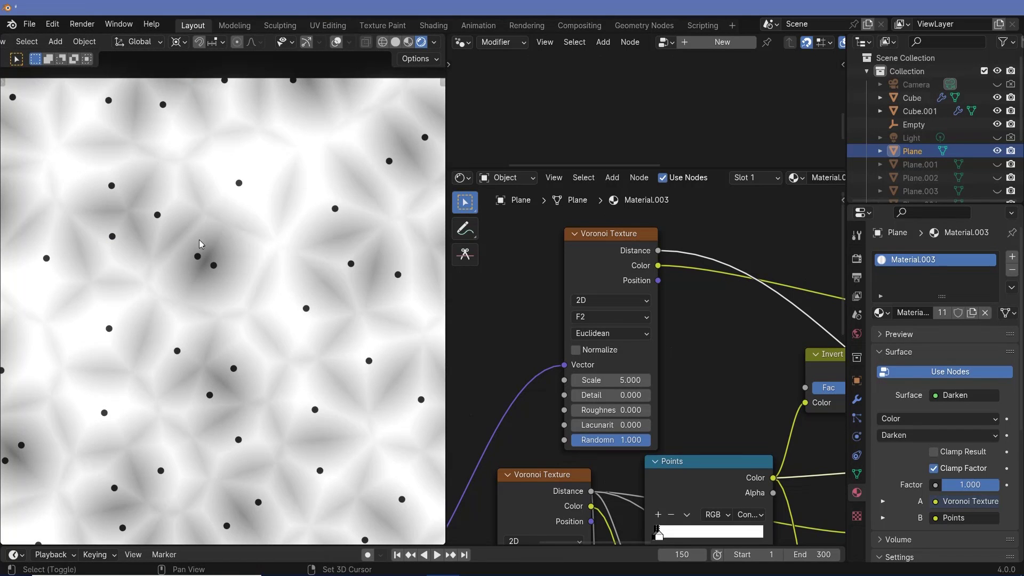
scroll(233, 227, "up", 2)
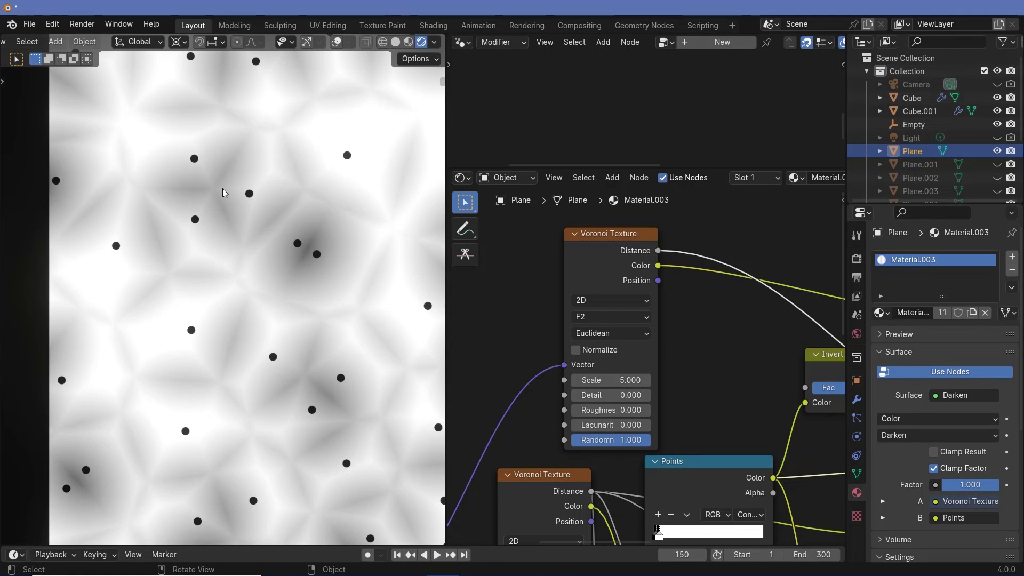
middle_click_drag(319, 191, 266, 247, "shift")
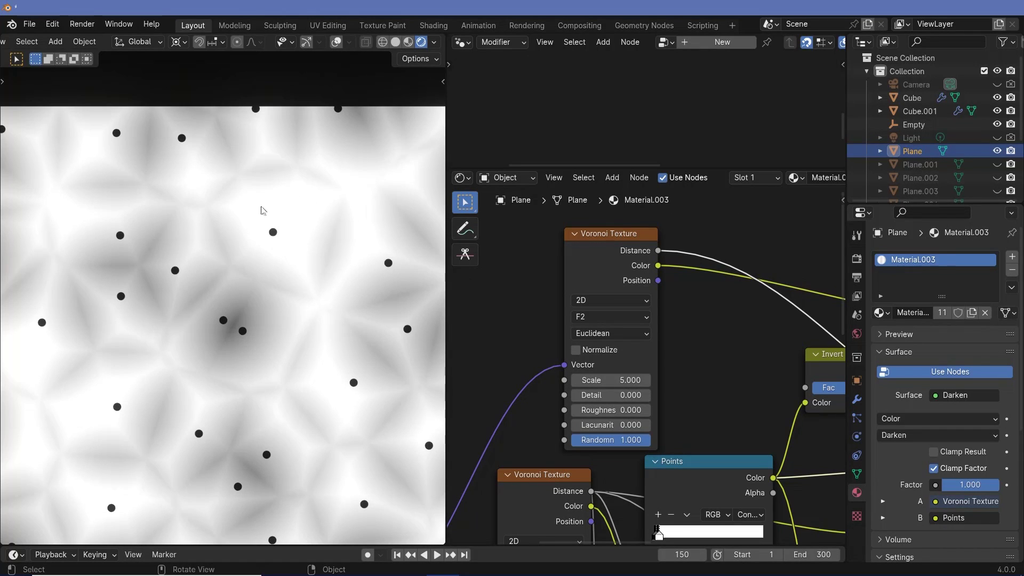
middle_click_drag(263, 212, 243, 249, "ctrl")
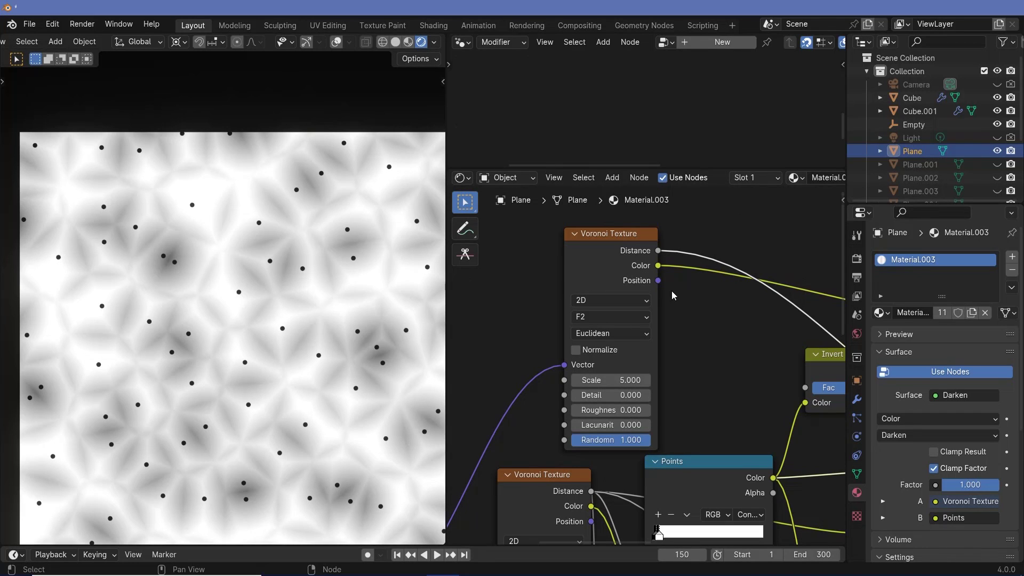
Feed the Voronoi Texture's Color output into the points' Darken node and preview it, followed by the Darken node using the inverted points.
middle_click_drag(673, 295, 610, 275)
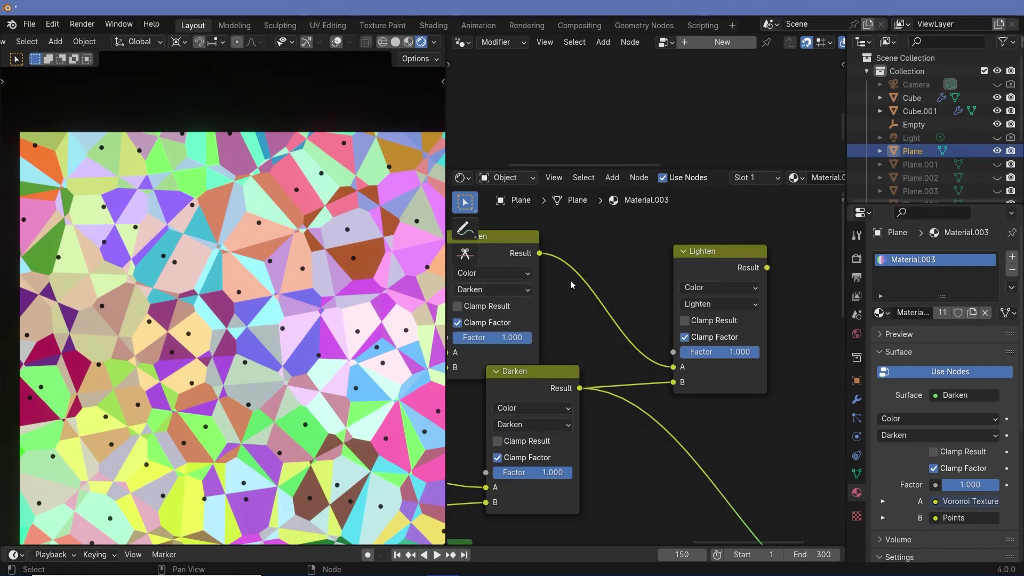
scroll(222, 322, "up", 4)
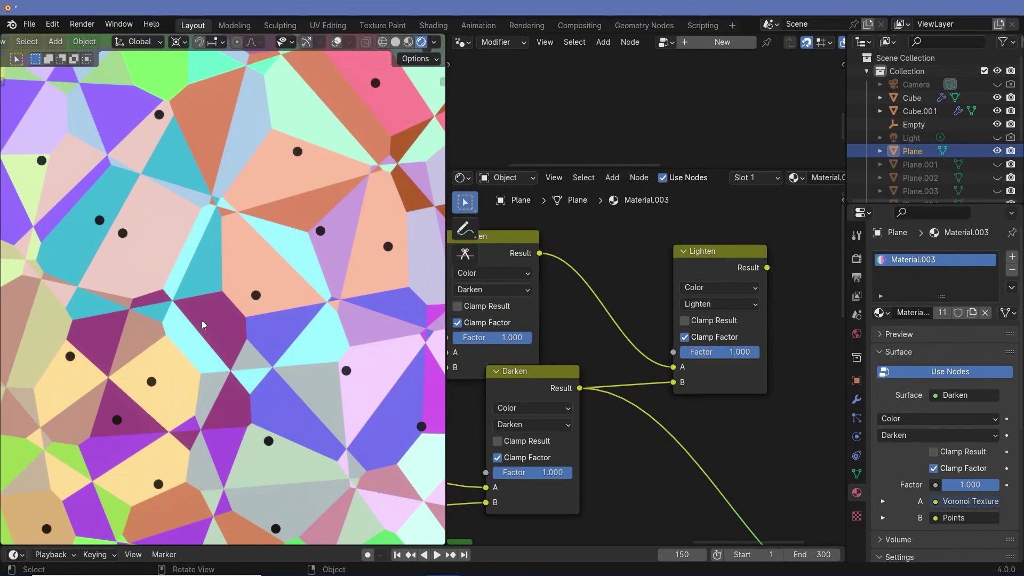
middle_click_drag(647, 330, 730, 304)
left_click_drag(611, 353, 611, 367)
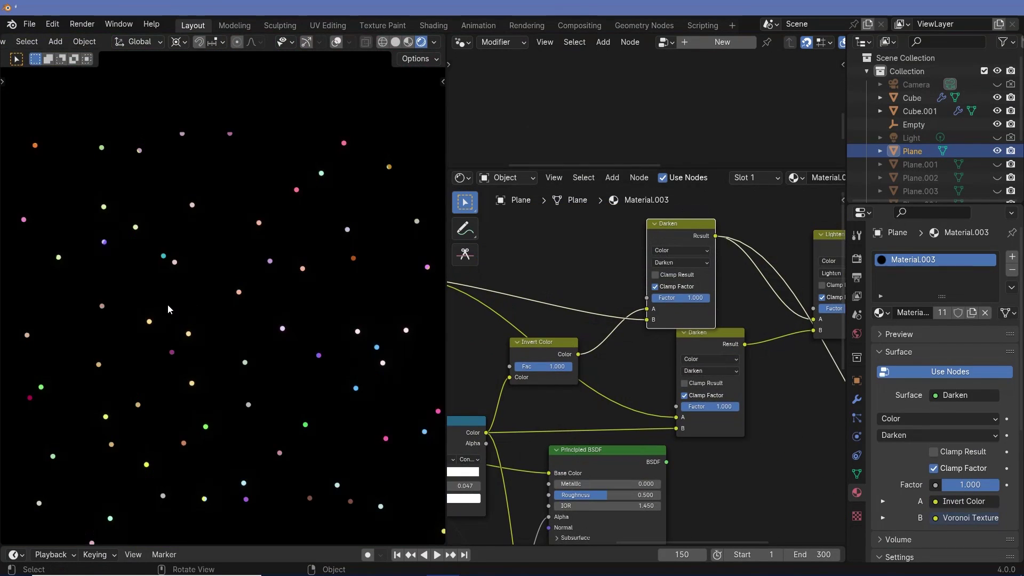
scroll(257, 297, "up", 2)
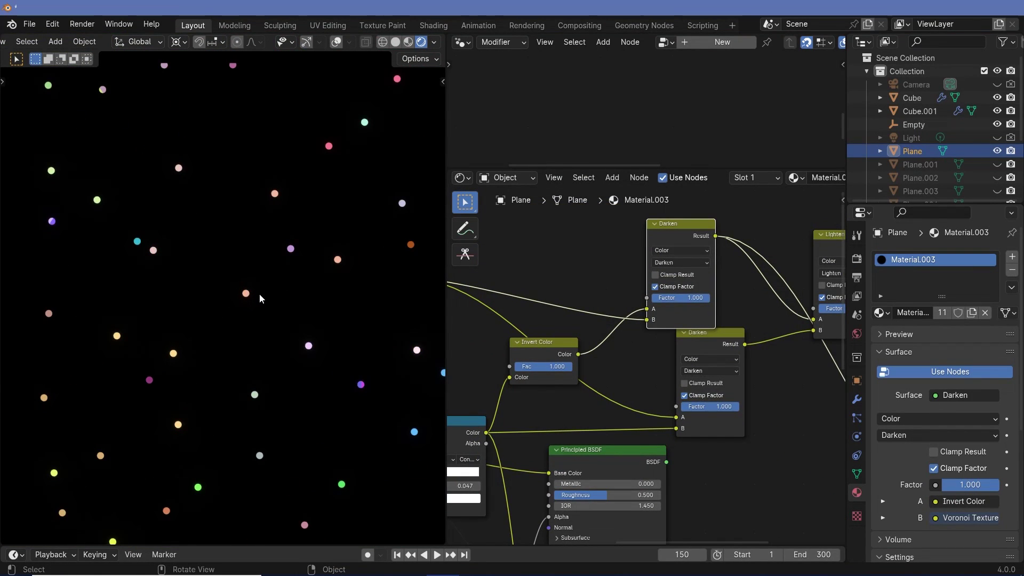
scroll(633, 258, "down", 2)
Set the upper Voronoi Texture's feature output to F1 while previewing the isolated coloured points.
middle_click_drag(632, 257, 724, 248)
scroll(560, 308, "up", 2)
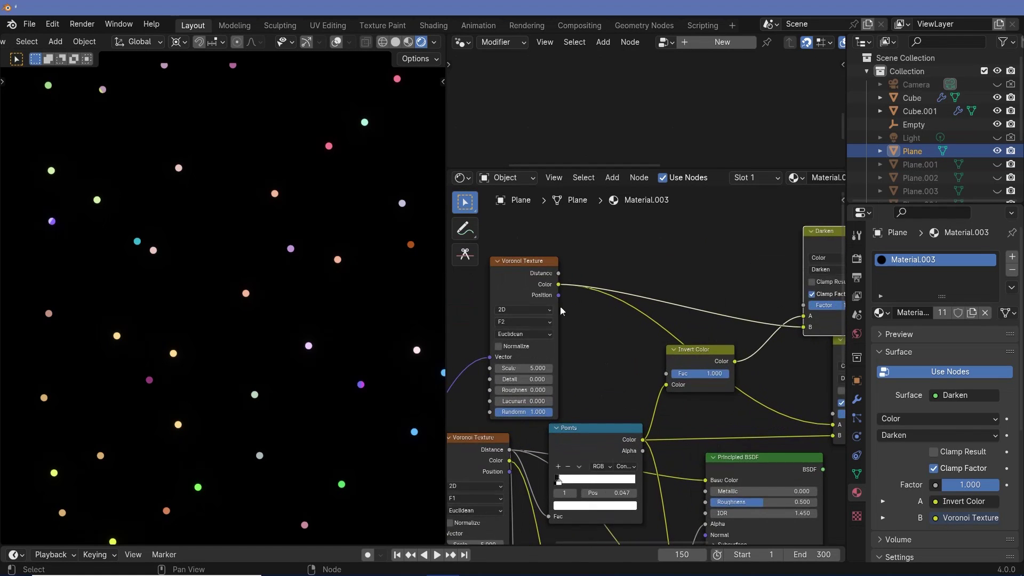
left_click(504, 319)
left_click(512, 335)
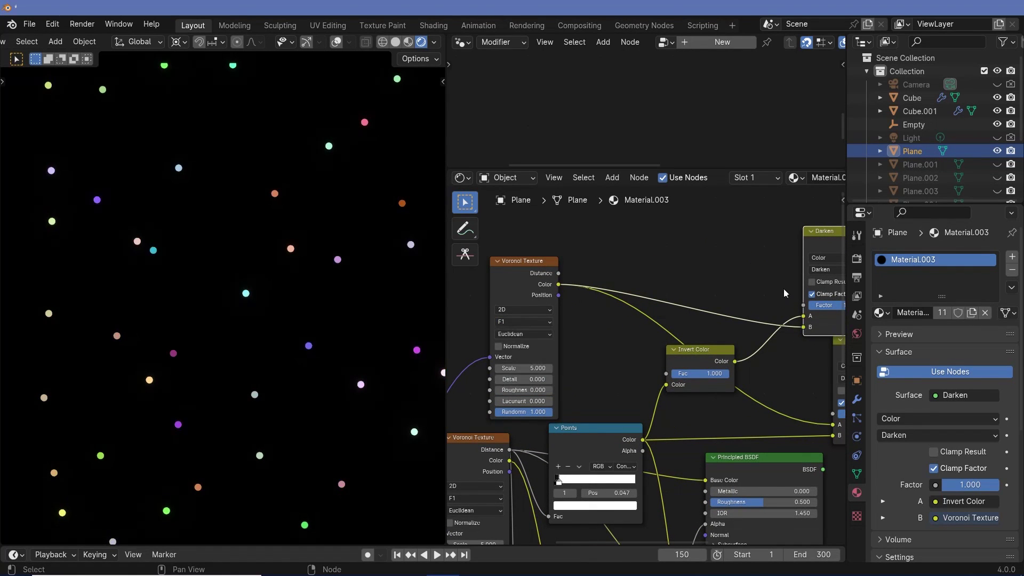
Preview the Lighten node that combines both Darken results and inspect the F1 cell colours up close.
scroll(686, 281, "down", 1)
scroll(686, 281, "right", 3, "ctrl")
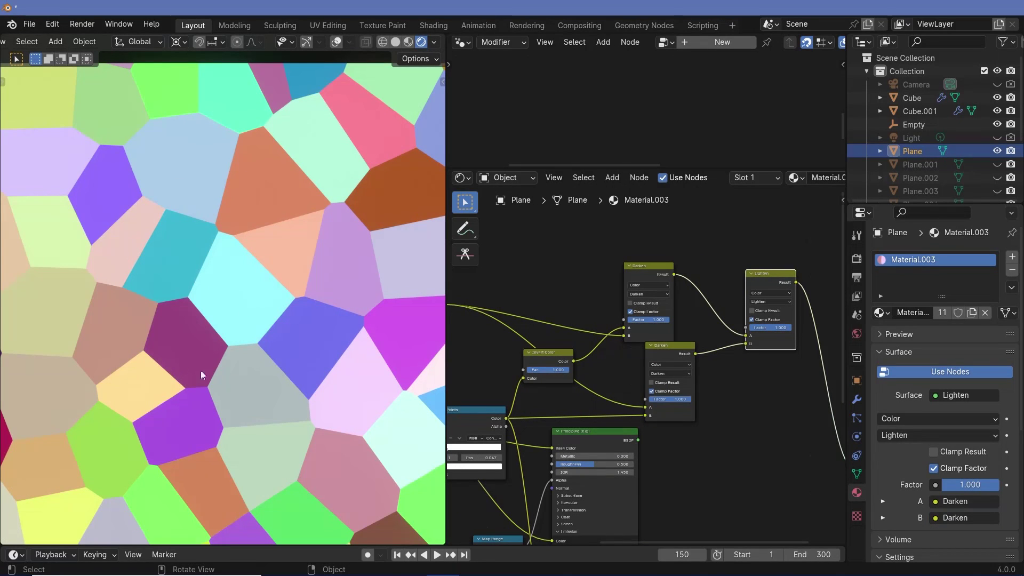
scroll(201, 283, "up", 2)
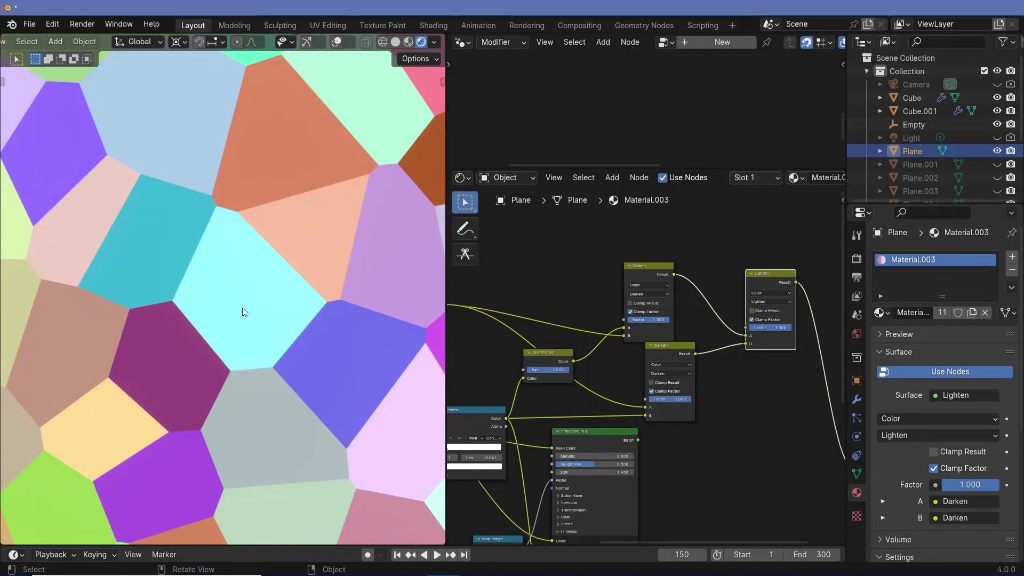
Preview the Darken node with overlaid black points, then the one isolating coloured points, and set the upper Voronoi Texture's feature output to F2.
left_click(671, 350, "ctrl+shift")
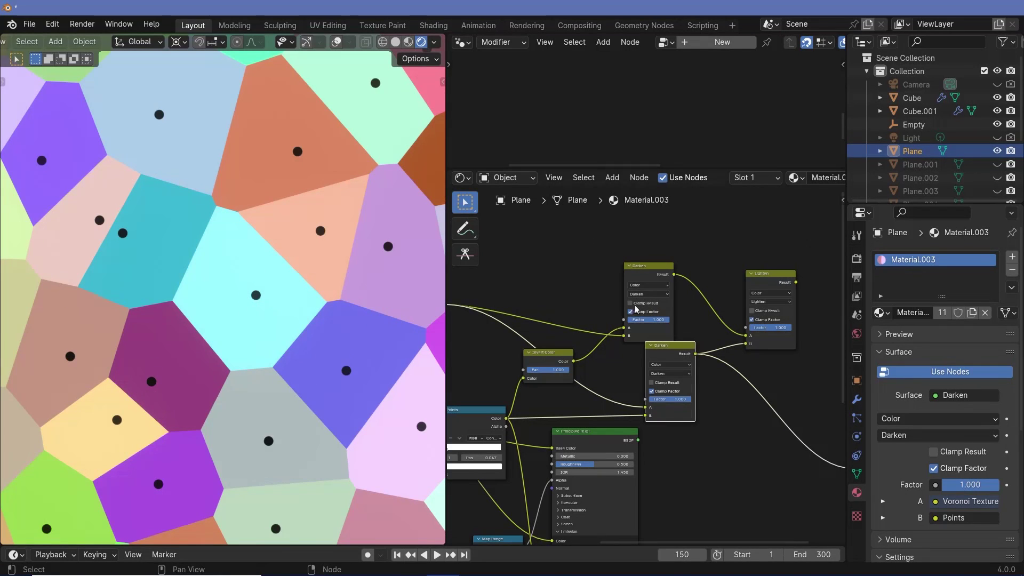
left_click(654, 274, "ctrl+shift")
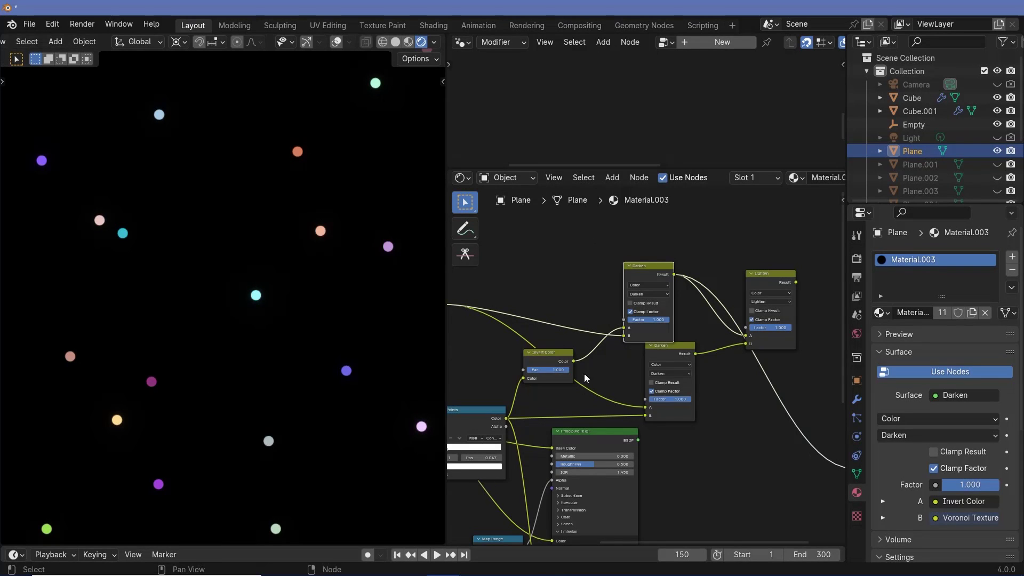
scroll(666, 330, "right", 2)
scroll(611, 358, "up", 2)
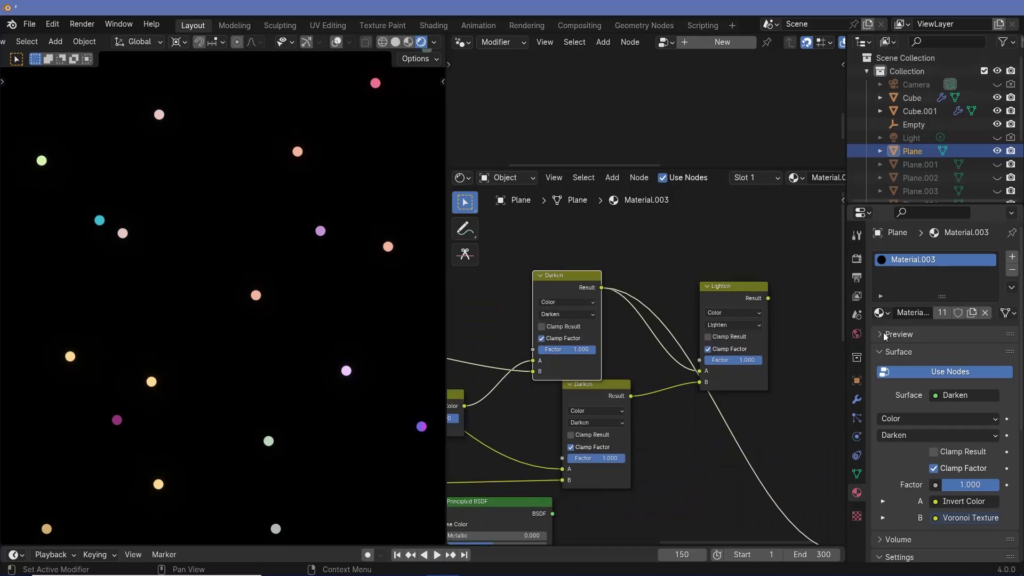
scroll(754, 293, "down", 2)
Preview the Lighten node and examine how the F2 region colours relate to the coloured points of neighbouring cells.
left_click(746, 299, "ctrl+shift")
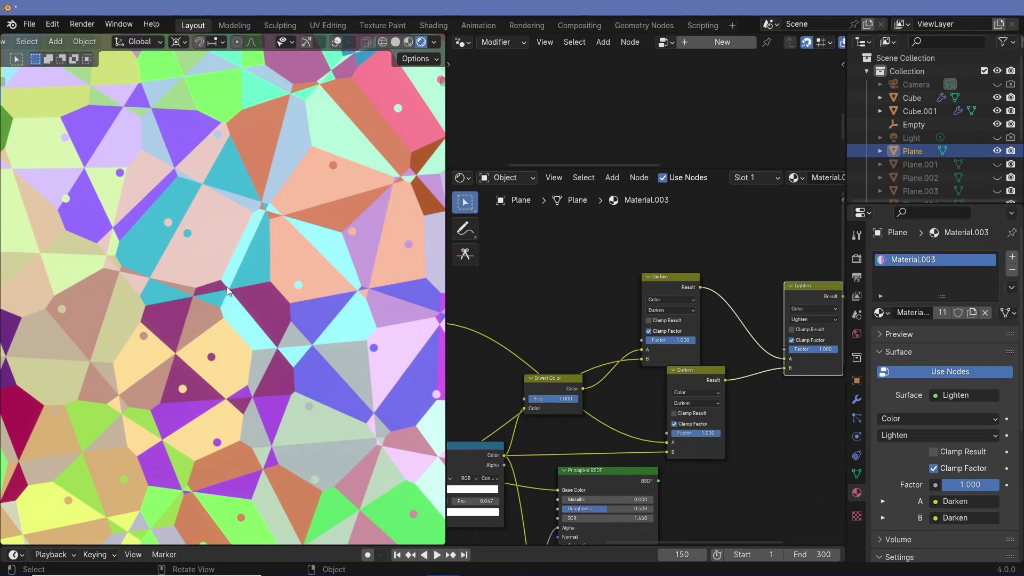
scroll(307, 305, "up", 3)
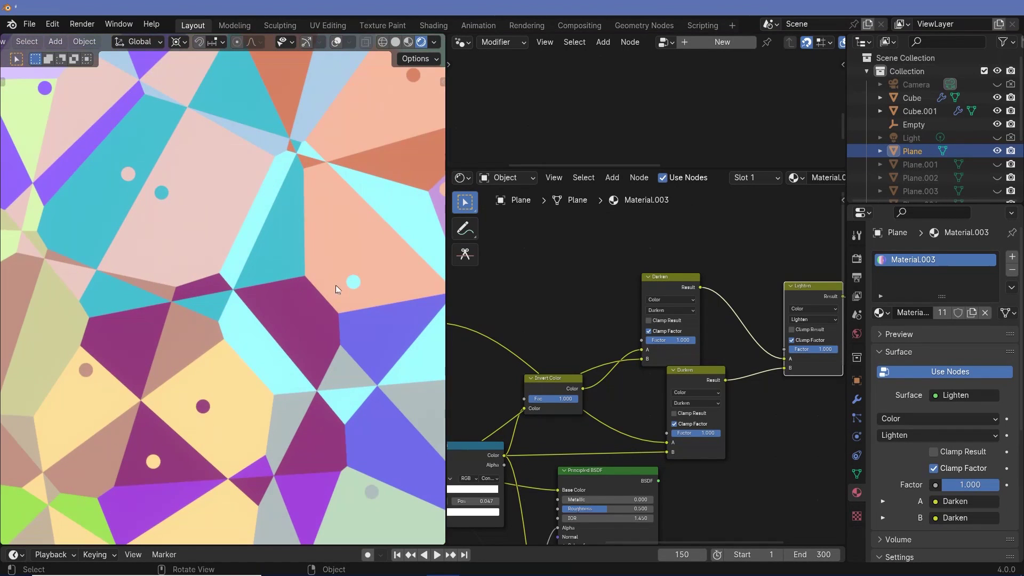
middle_click_drag(356, 280, 315, 270, "shift")
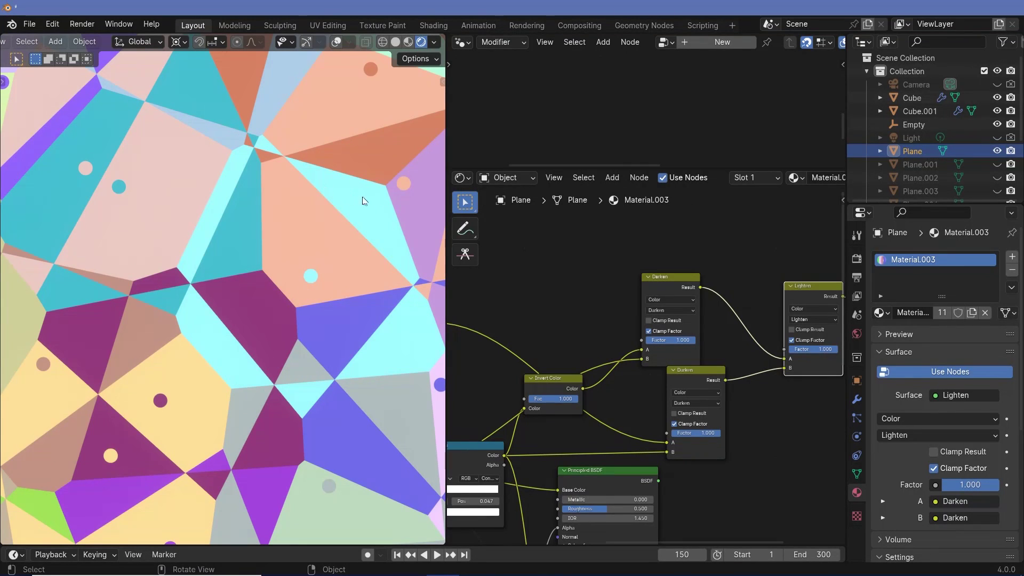
middle_click_drag(219, 373, 325, 295, "shift")
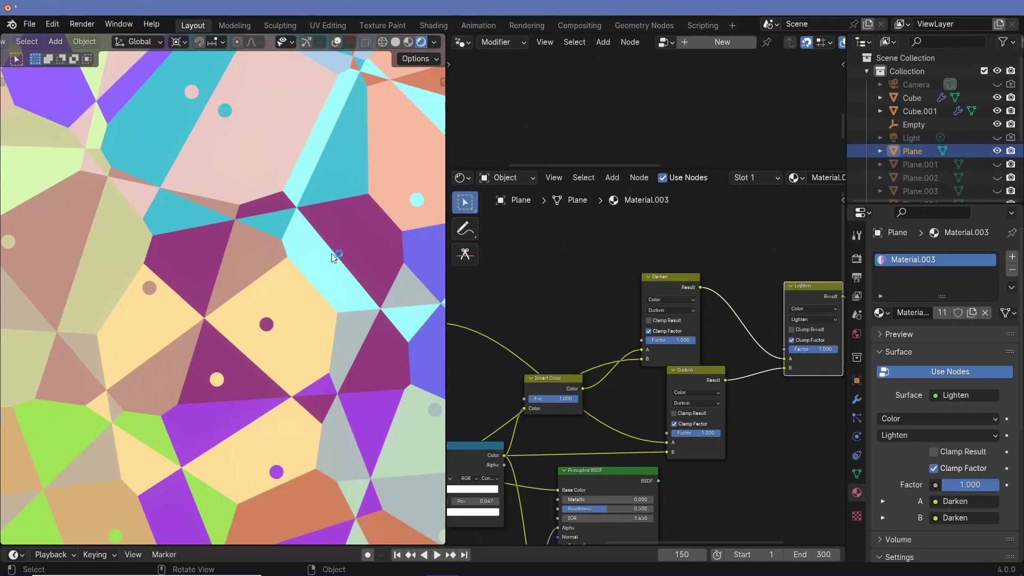
middle_click_drag(561, 325, 800, 312)
scroll(800, 311, "up", 2)
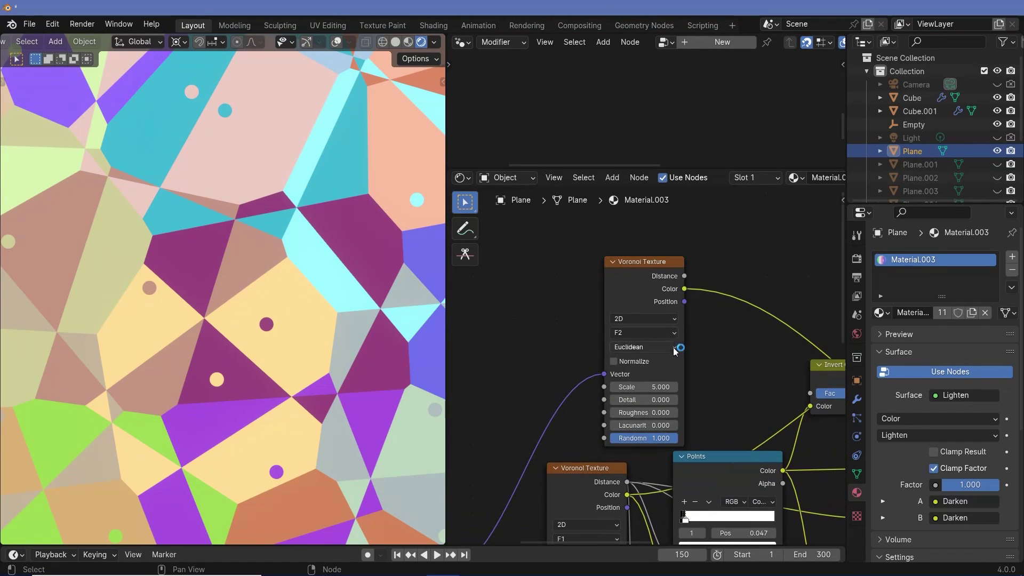
scroll(296, 211, "up", 1)
scroll(299, 223, "up", 1)
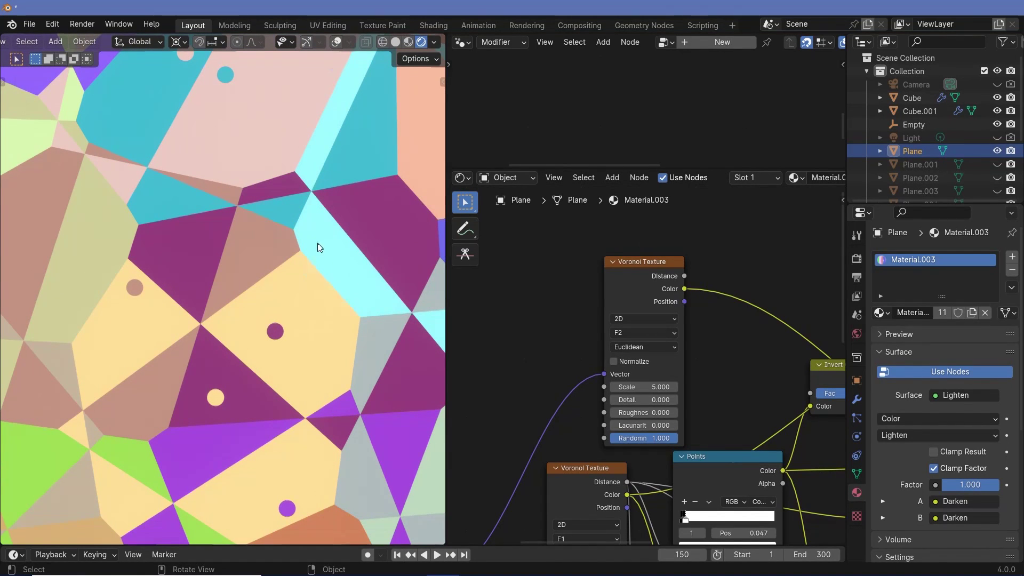
scroll(298, 213, "down", 2)
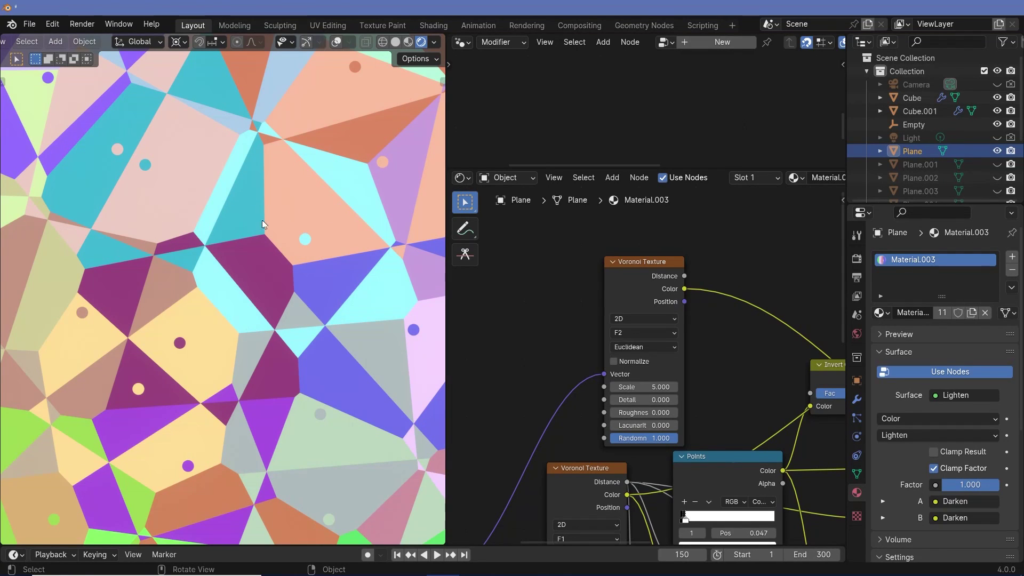
middle_click_drag(301, 401, 275, 351, "shift")
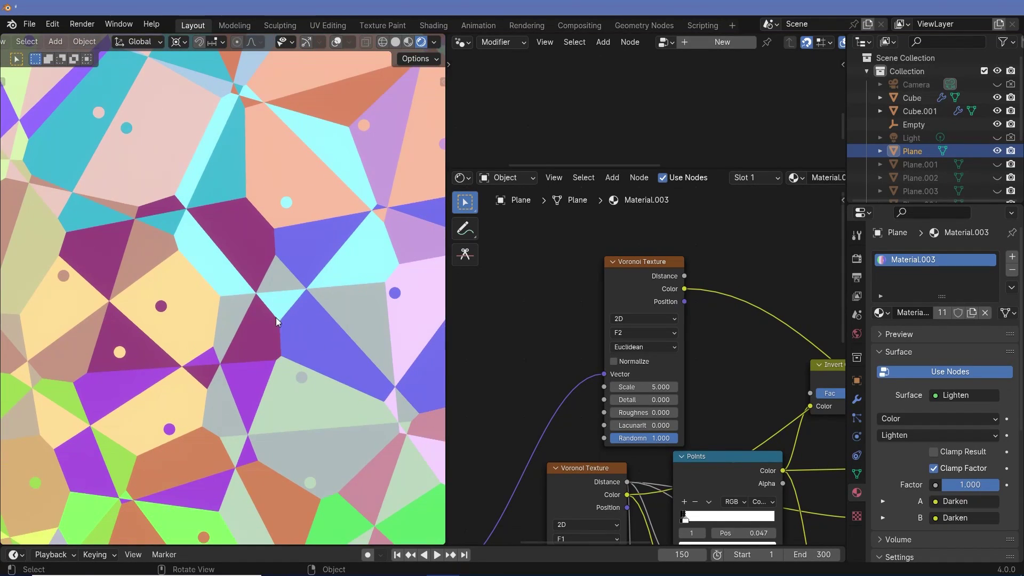
Switch the upper Voronoi Texture's feature output to F1 to compare the cell colours, and undo the switch.
left_click(644, 332)
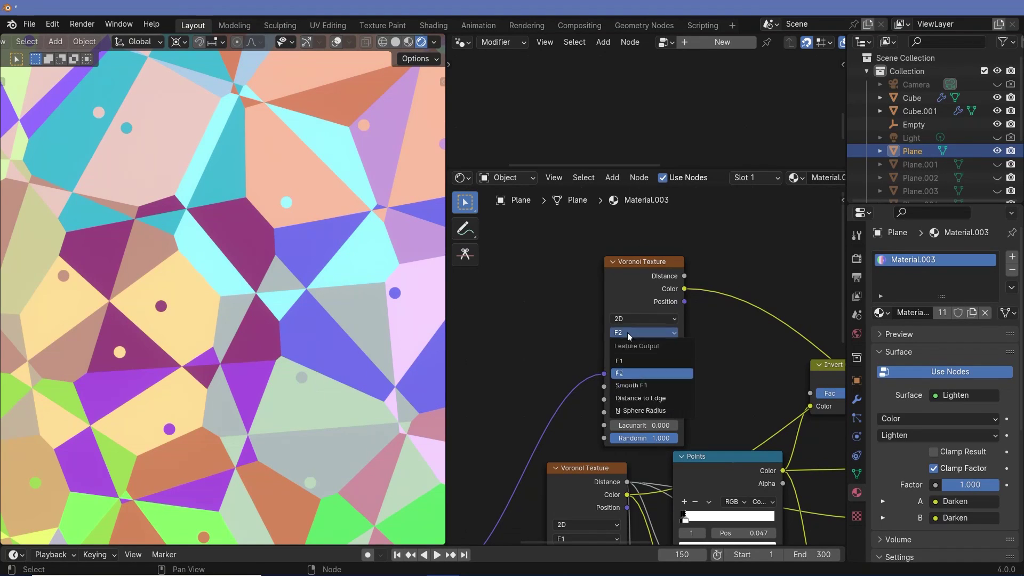
left_click(629, 361)
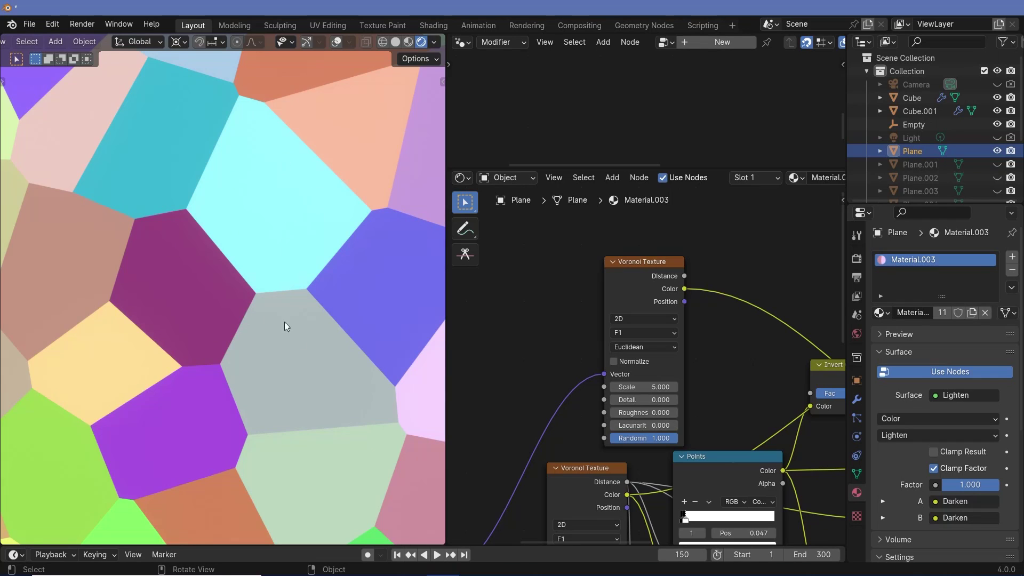
key("ctrl+z")
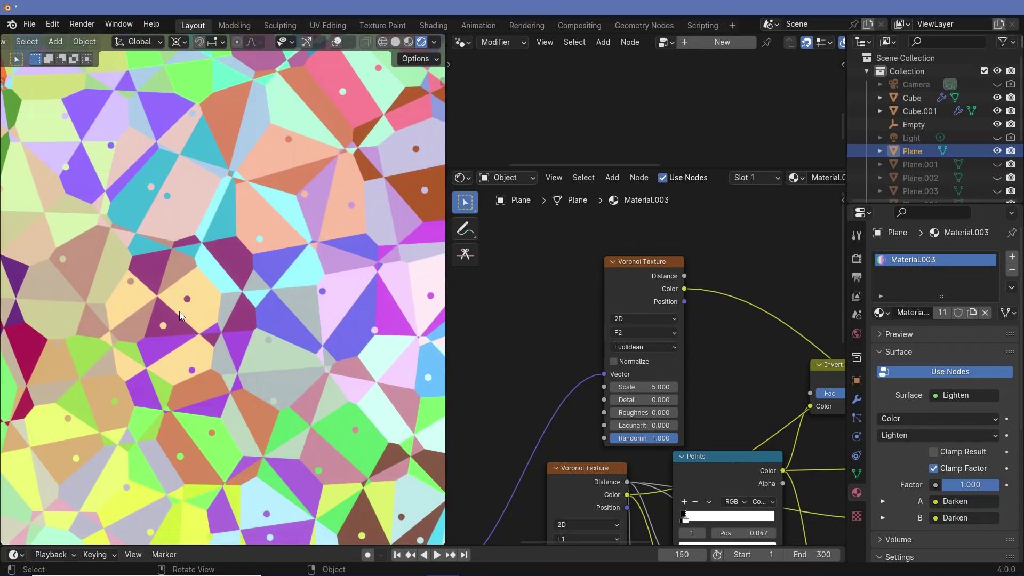
Preview the upper Voronoi Texture's Distance output in F2 mode, followed by its Position output across the plane.
scroll(542, 309, "up", 2)
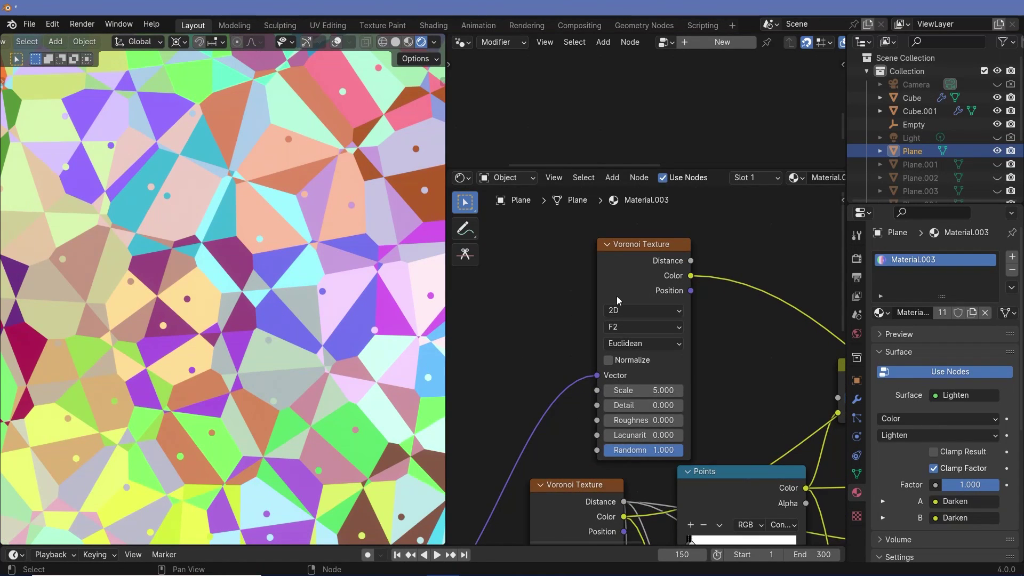
left_click_drag(614, 290, 615, 278)
left_click(623, 314)
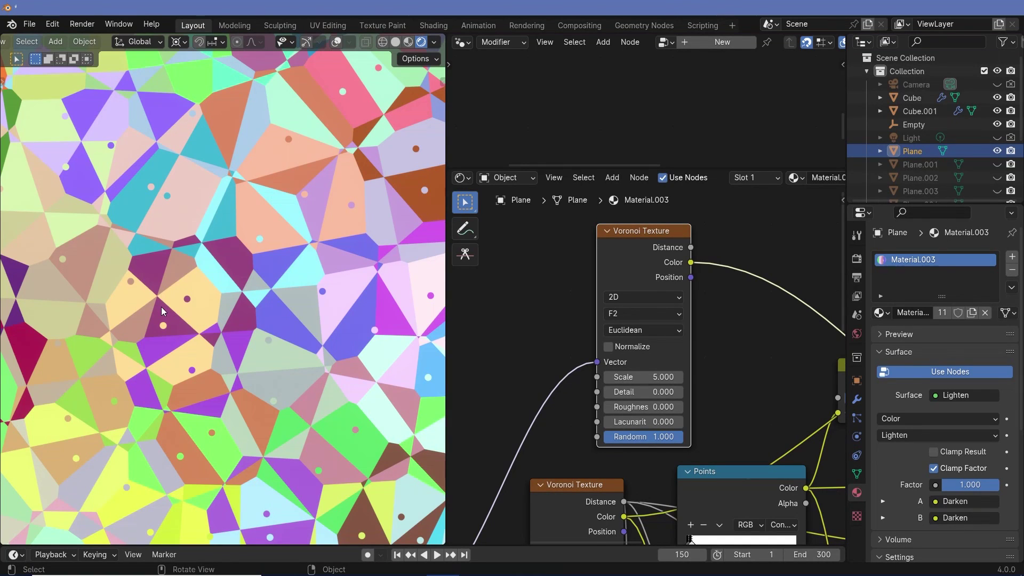
left_click(678, 313)
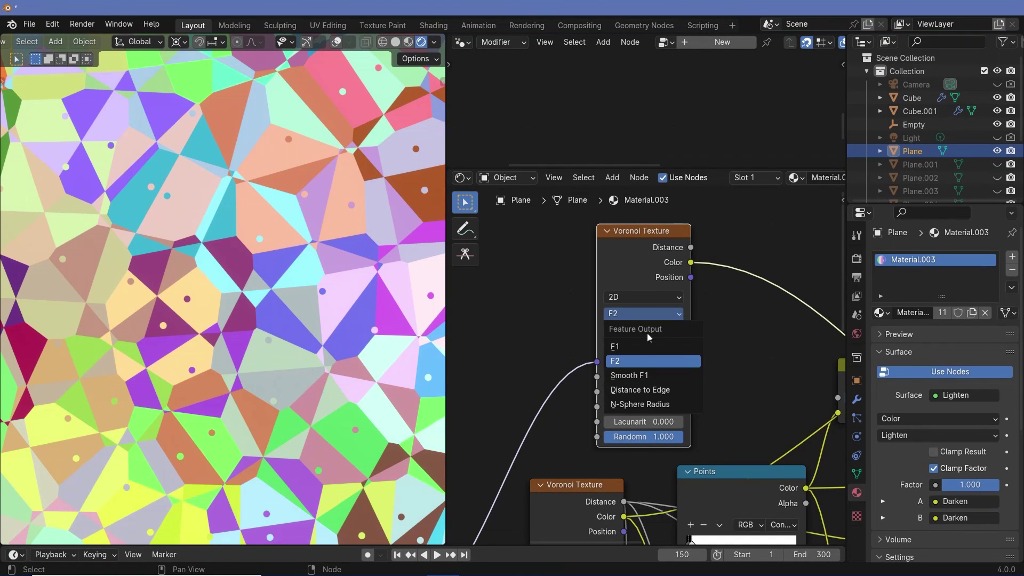
left_click(650, 267, "ctrl+shift")
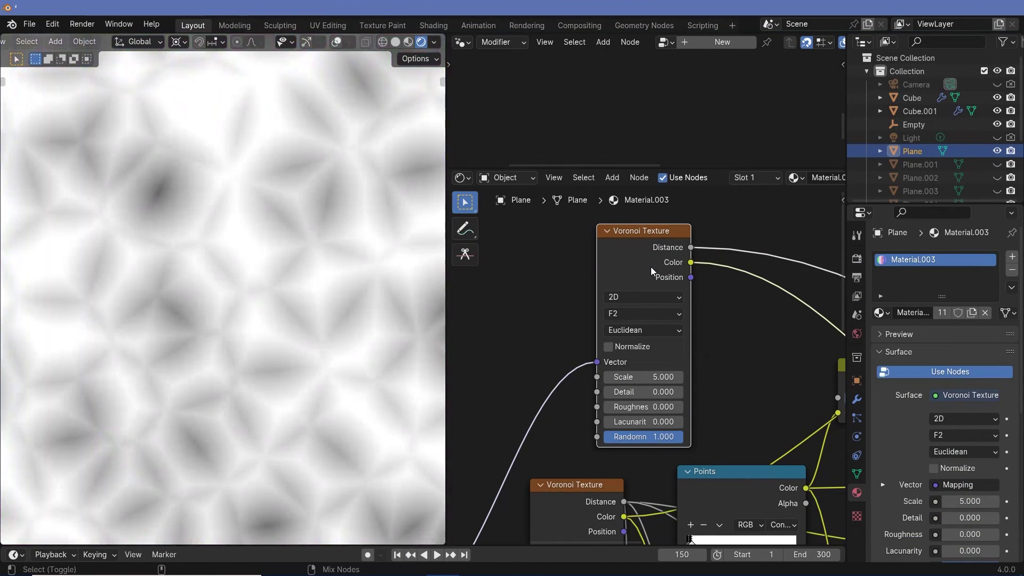
left_click(651, 266, "ctrl+shift")
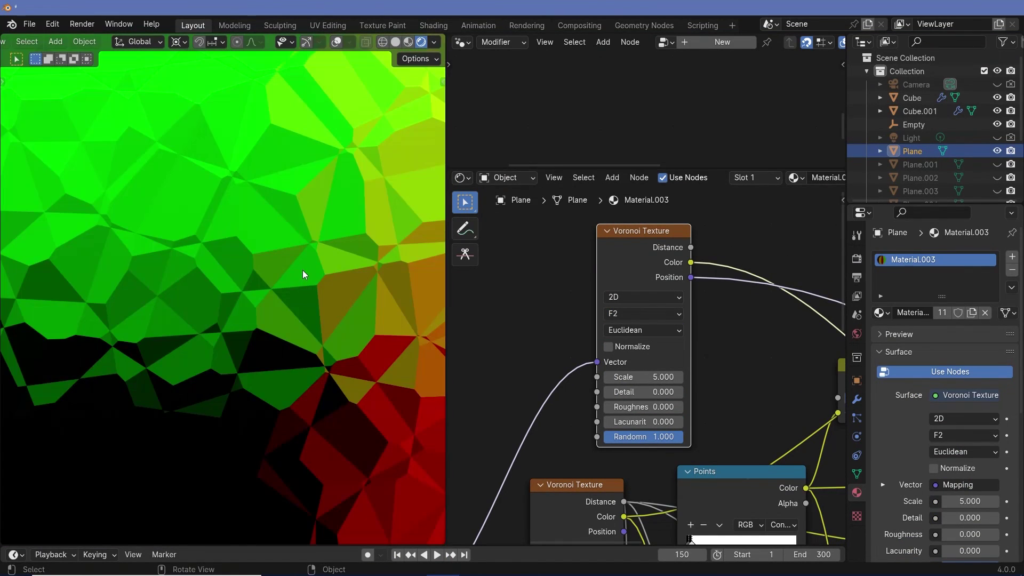
scroll(315, 248, "down", 2)
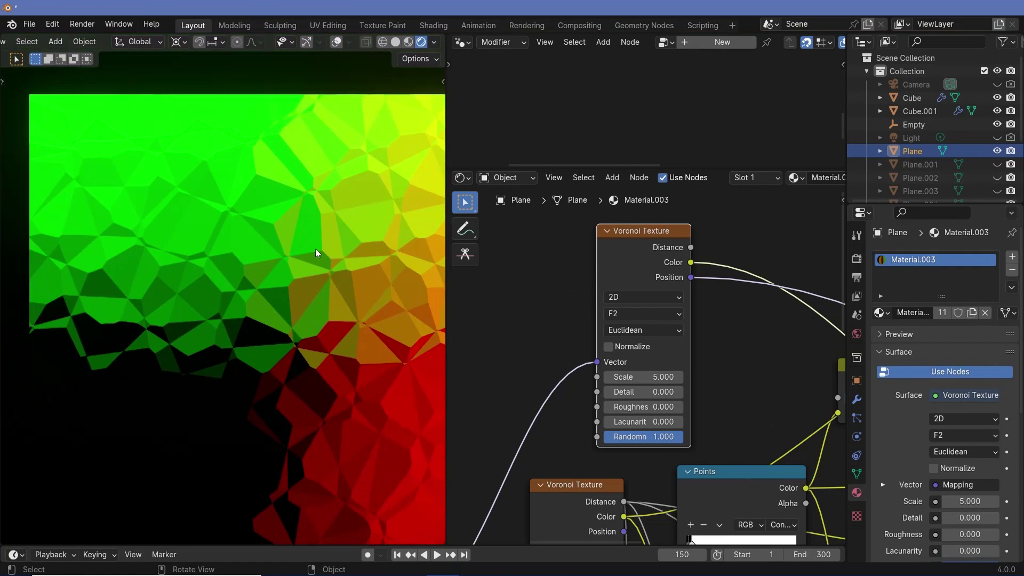
Preview the upper Voronoi Texture's Color output, set its feature output to Smooth F1, and raise Smoothness to 1.000.
left_click(655, 314)
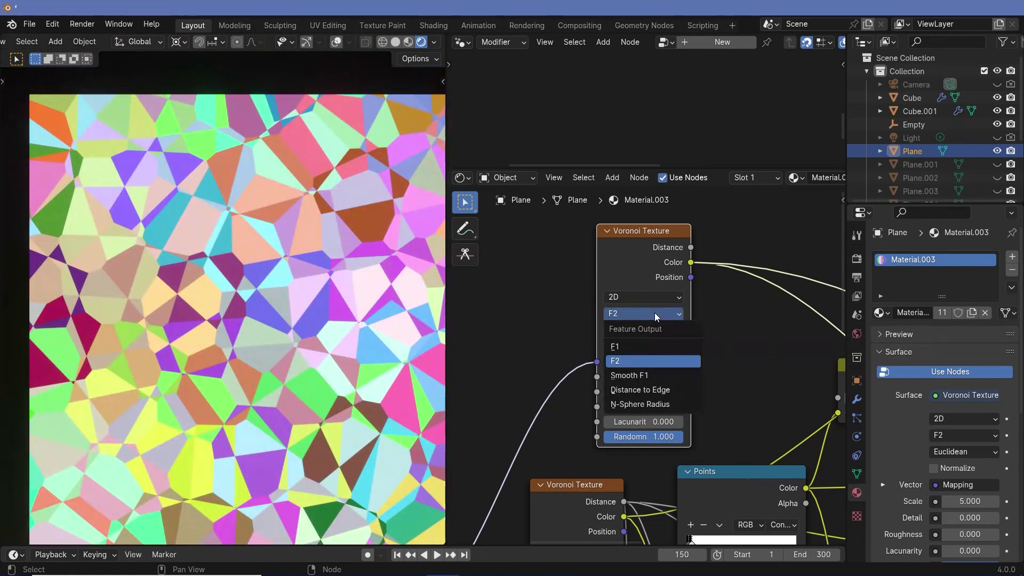
left_click(643, 375)
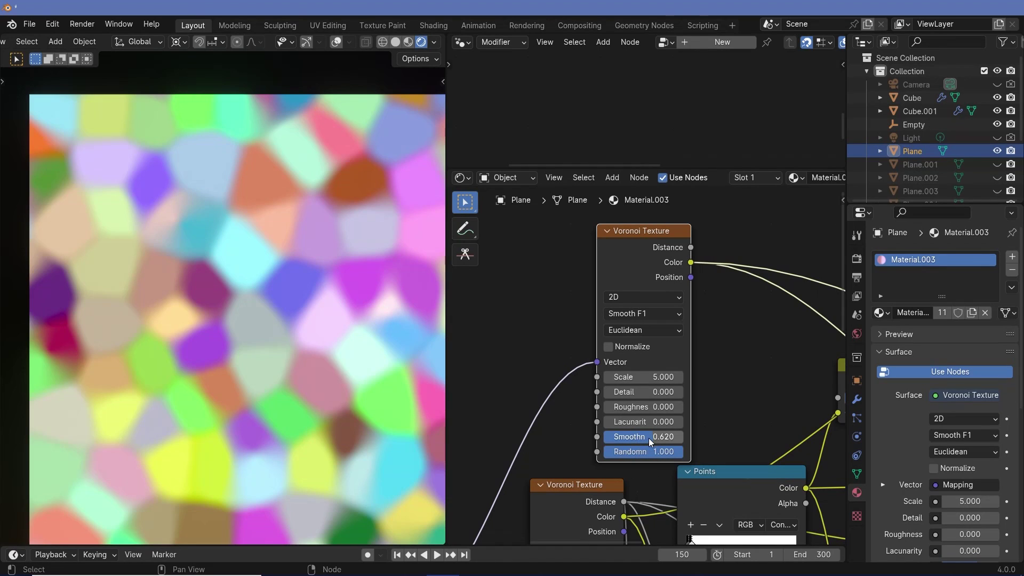
left_click_drag(648, 437, 693, 437)
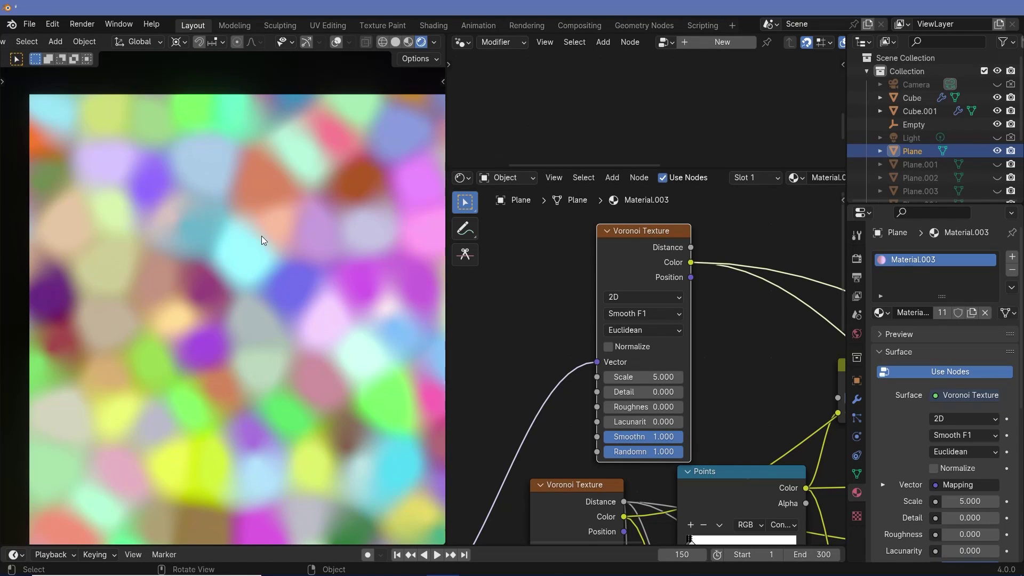
scroll(261, 235, "up", 5)
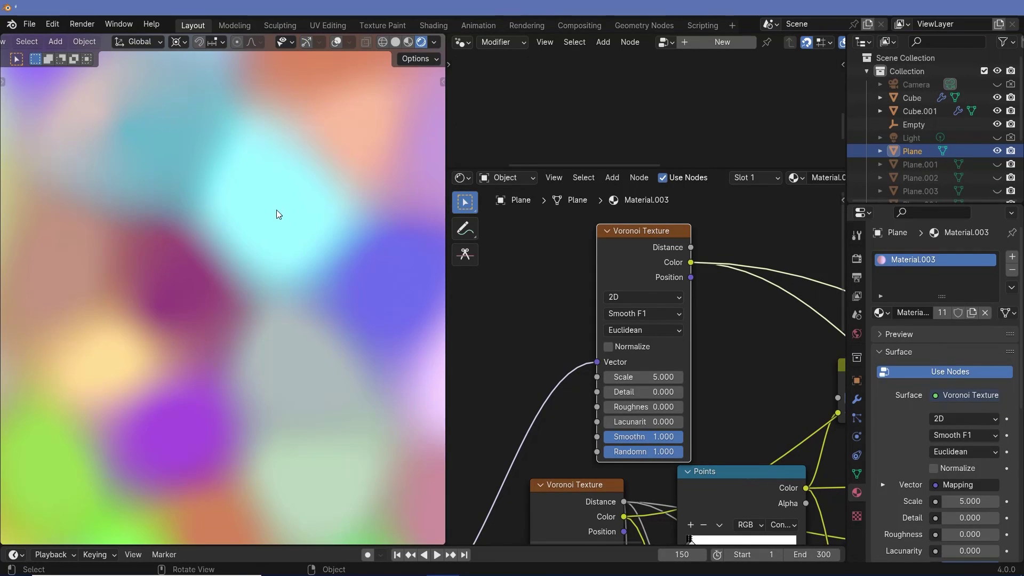
Preview the Smooth F1 Distance output and compare Smoothness 0.000 with Smoothness 0.800.
left_click(636, 267, "ctrl+shift")
left_click(636, 268, "ctrl+shift")
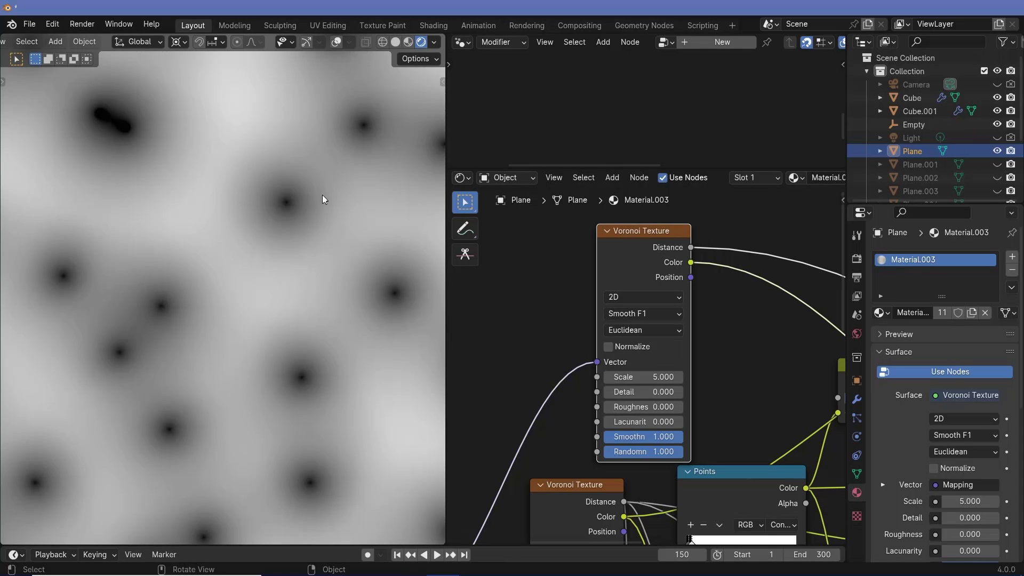
left_click_drag(643, 437, 606, 437)
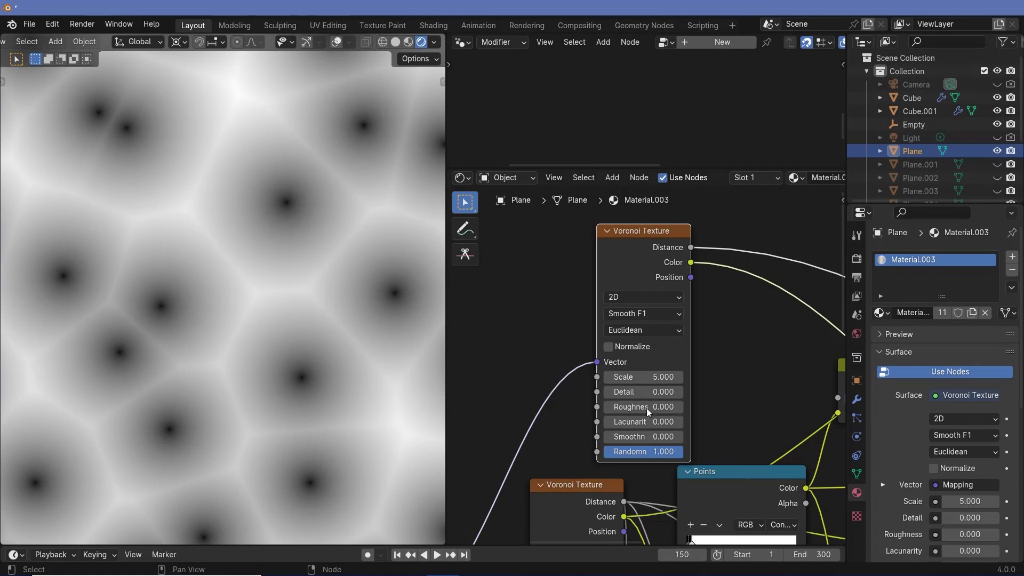
mouse_move(633, 436)
left_mouse_down()
mouse_move(683, 436)
mouse_move(604, 437)
mouse_move(667, 437)
left_mouse_up()
Set the upper Voronoi Texture's feature output to Distance to Edge and preview its distance with overlaid points through the Darken node.
scroll(654, 313, "up", 1)
left_click(655, 313)
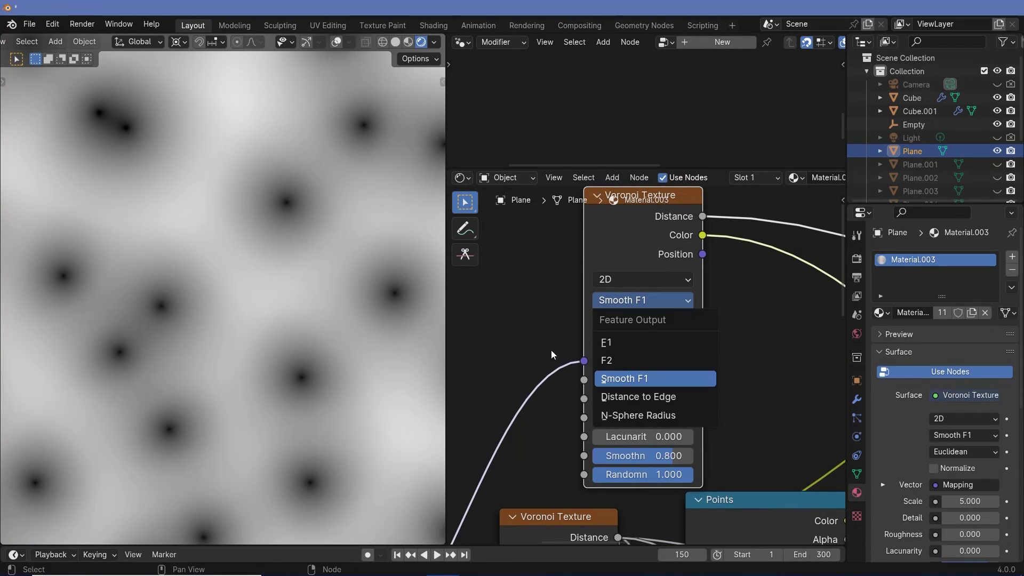
left_click(624, 396)
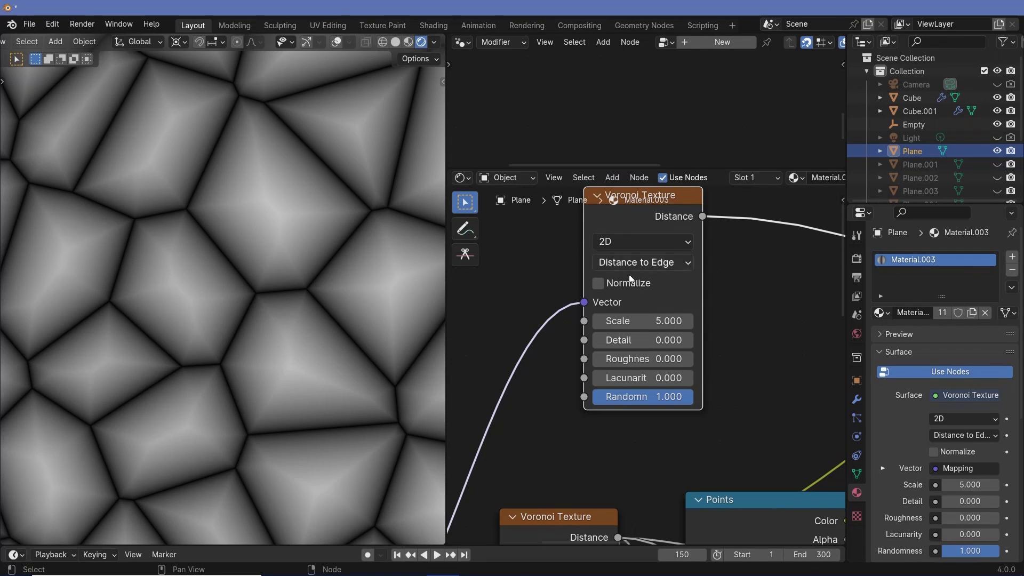
scroll(768, 345, "down", 3)
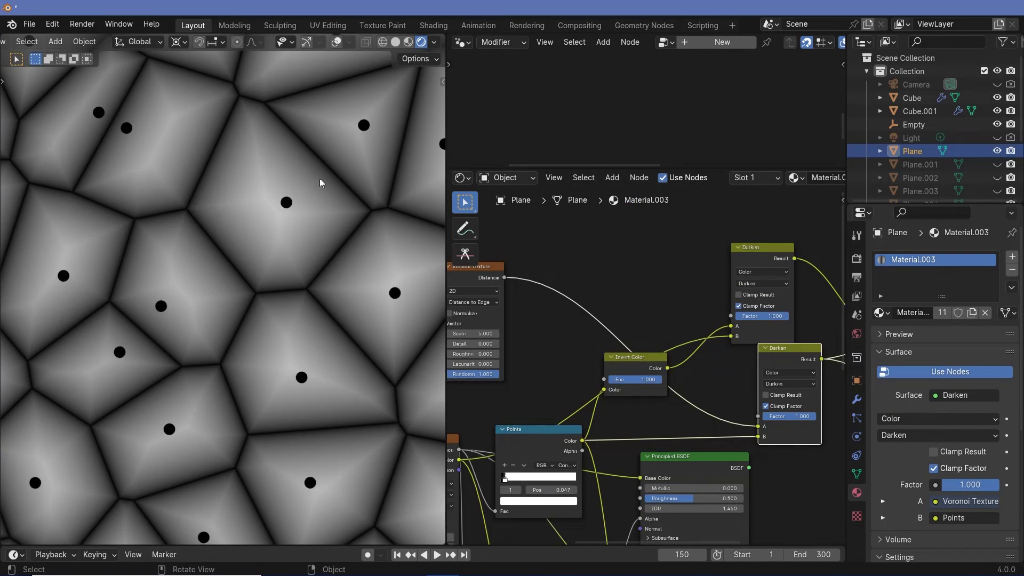
scroll(310, 184, "up", 4)
scroll(315, 145, "down", 4)
scroll(533, 320, "up", 3)
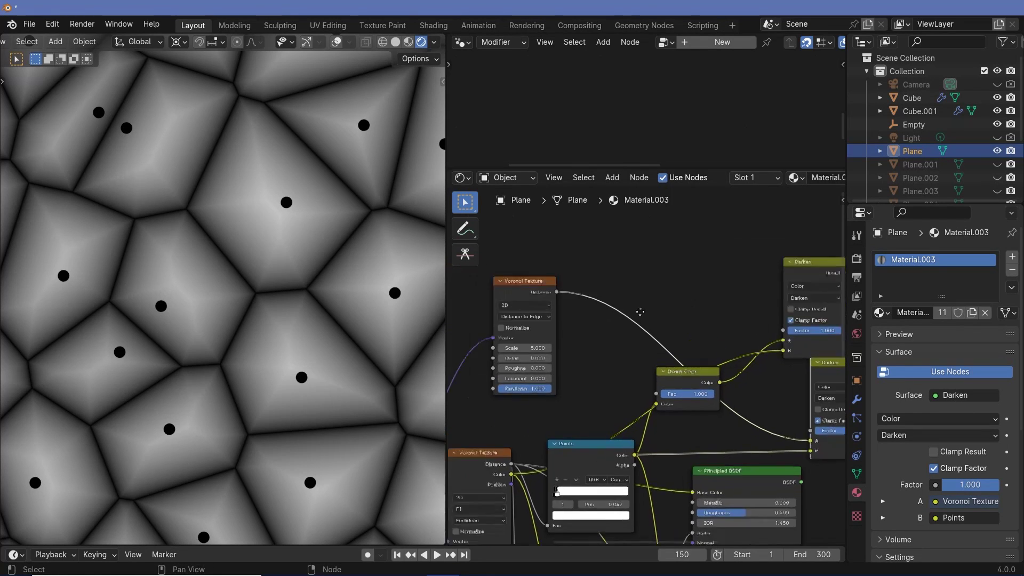
Set the upper Voronoi Texture back to F1 and feed its Color output into input A of the points' Darken node.
left_click(592, 297)
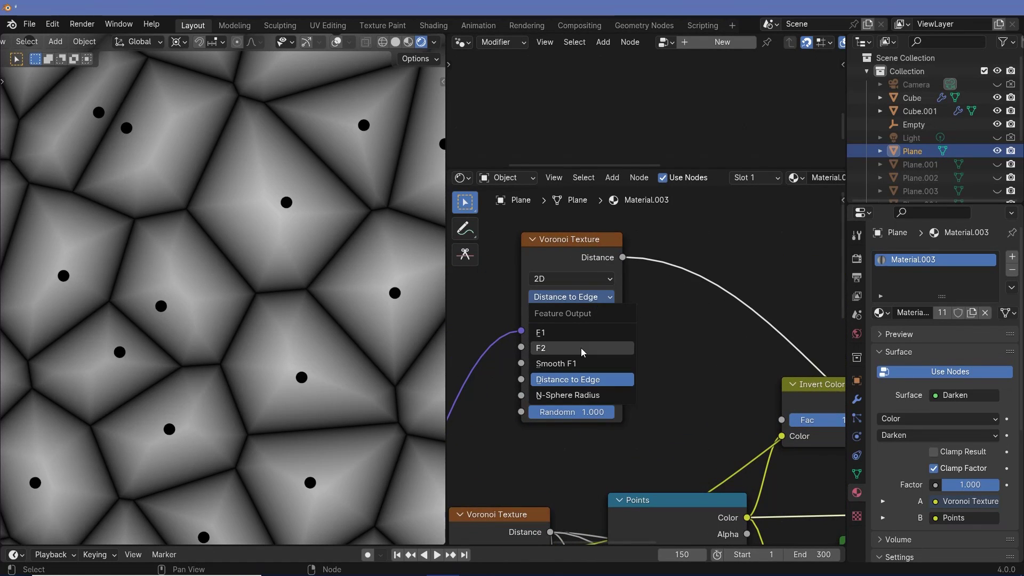
left_click_drag(751, 339, 753, 495)
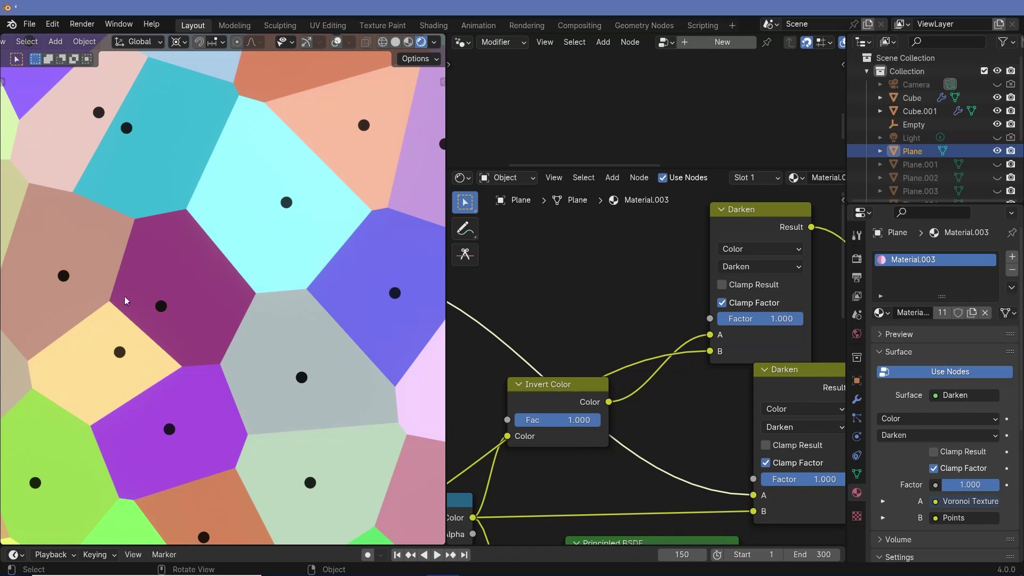
scroll(459, 346, "down", 2)
middle_click_drag(458, 346, 612, 378)
Set the feature output to Distance to Edge, feed Distance into the points' Darken node, and inspect a cell border up close.
left_click(612, 376)
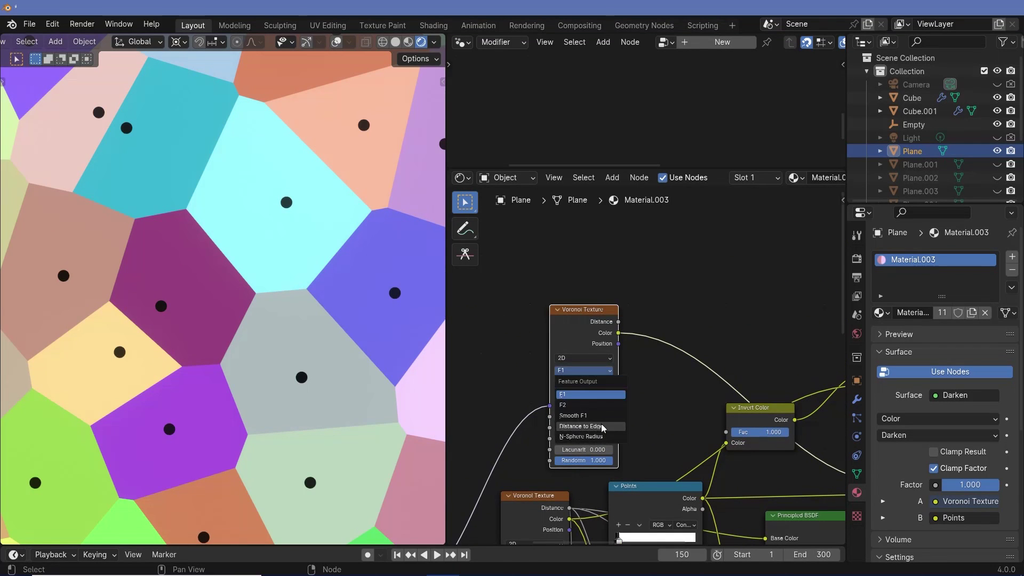
left_click(603, 427)
middle_click_drag(643, 335, 558, 308)
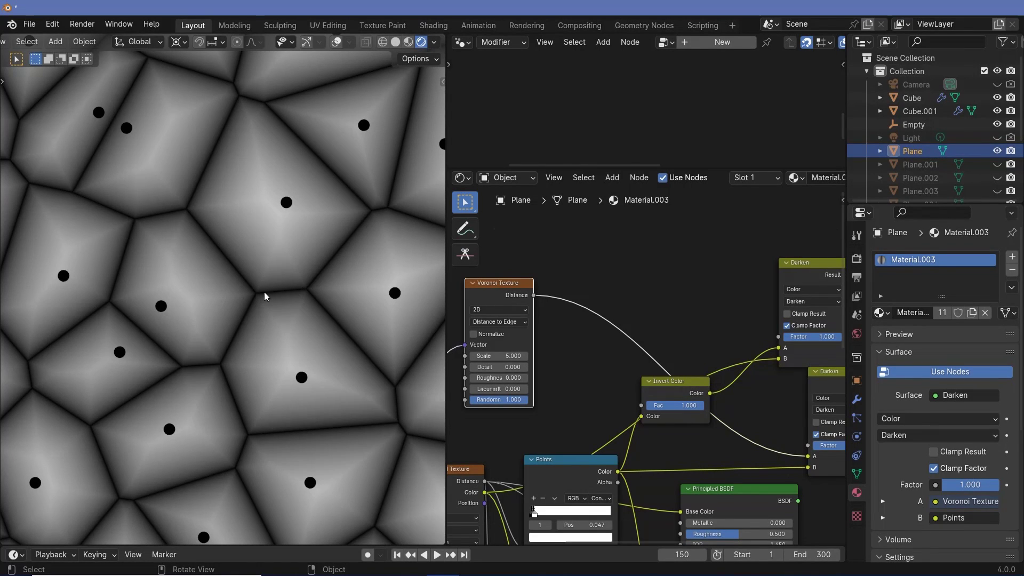
scroll(260, 293, "up", 5)
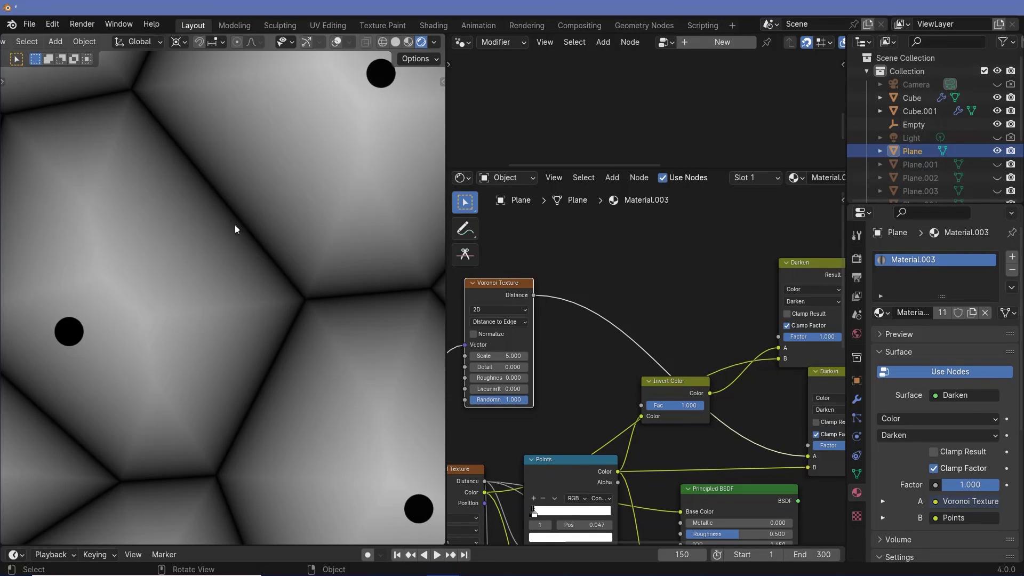
Set the upper Voronoi Texture's feature output to N-Sphere Radius and preview its Radius output on the plane.
middle_click_drag(321, 288, 280, 341, "shift")
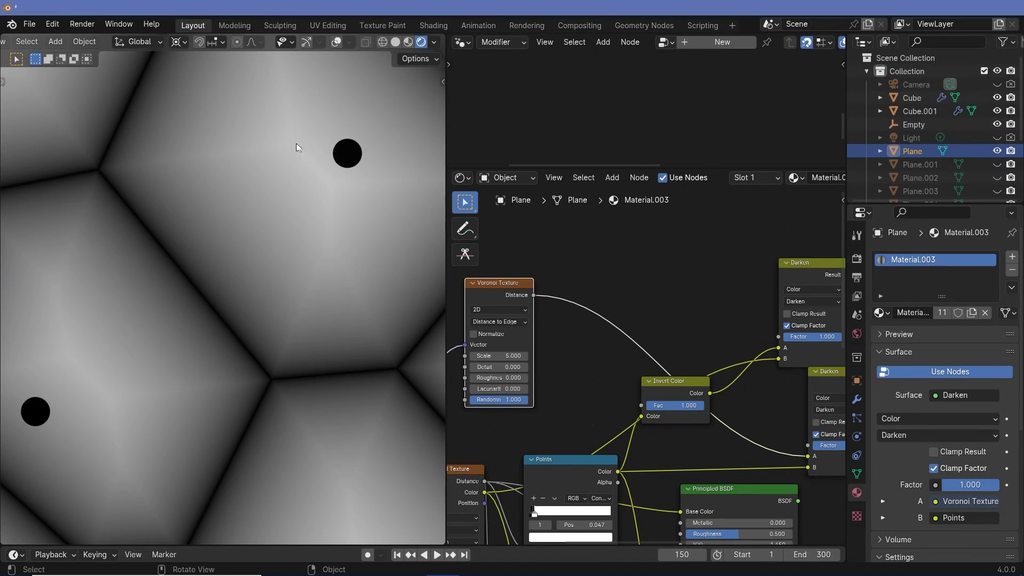
scroll(298, 219, "down", 5)
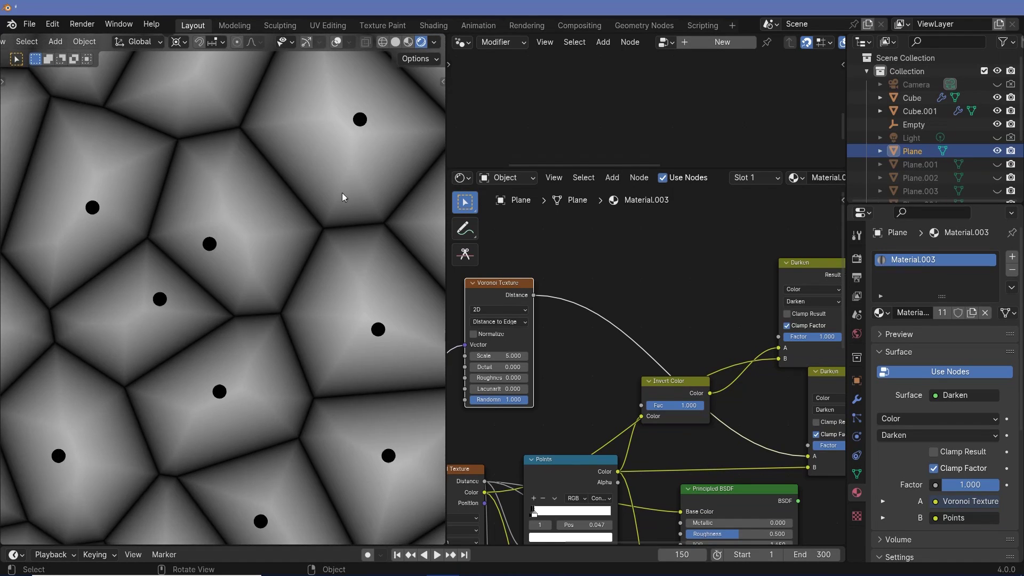
scroll(235, 231, "down", 5)
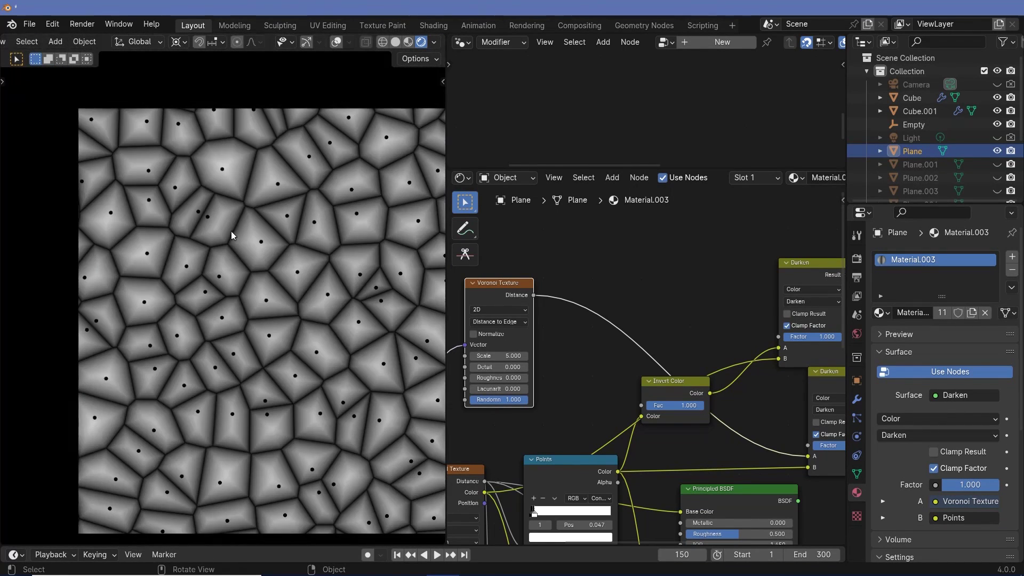
scroll(524, 326, "up", 2)
middle_click_drag(524, 326, 638, 353)
left_click(543, 326)
left_click(537, 428)
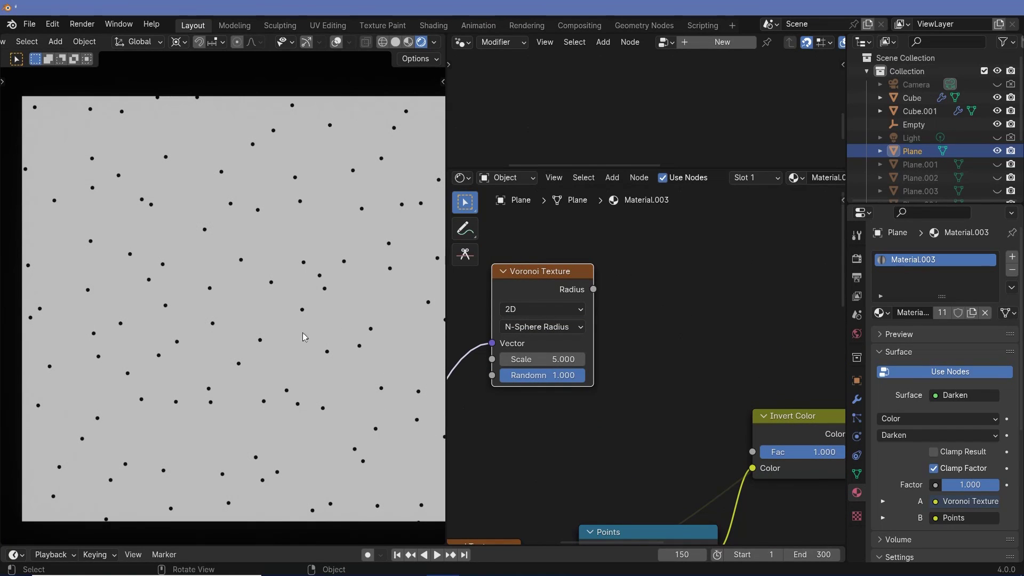
left_click(553, 298, "ctrl+shift")
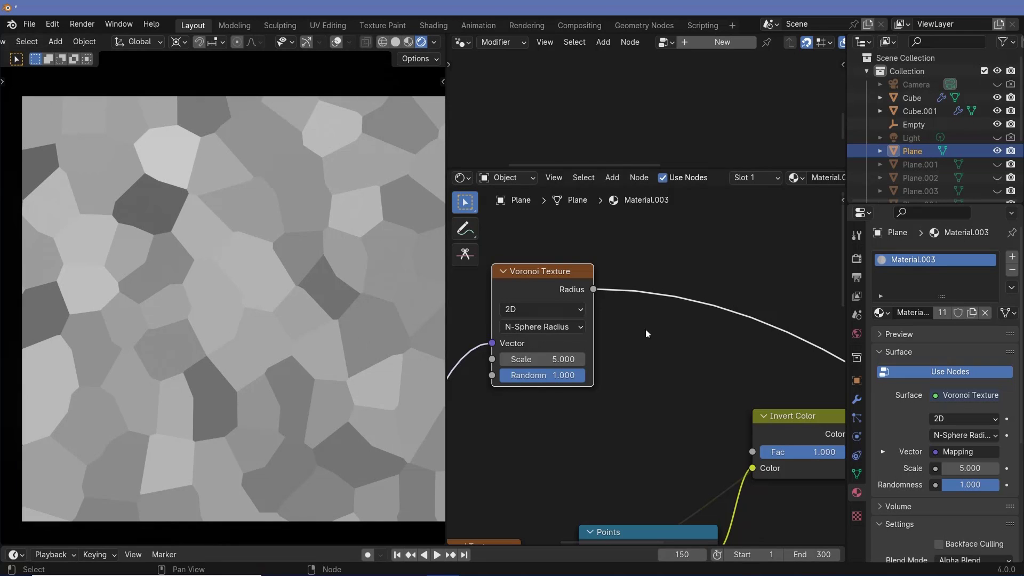
scroll(268, 318, "up", 4)
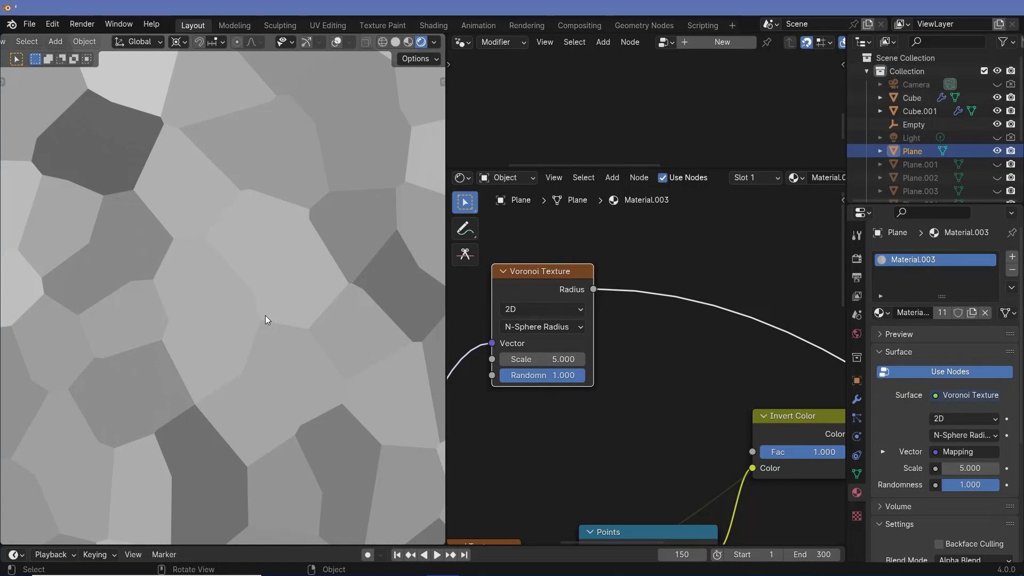
scroll(265, 319, "down", 2)
scroll(265, 315, "up", 1)
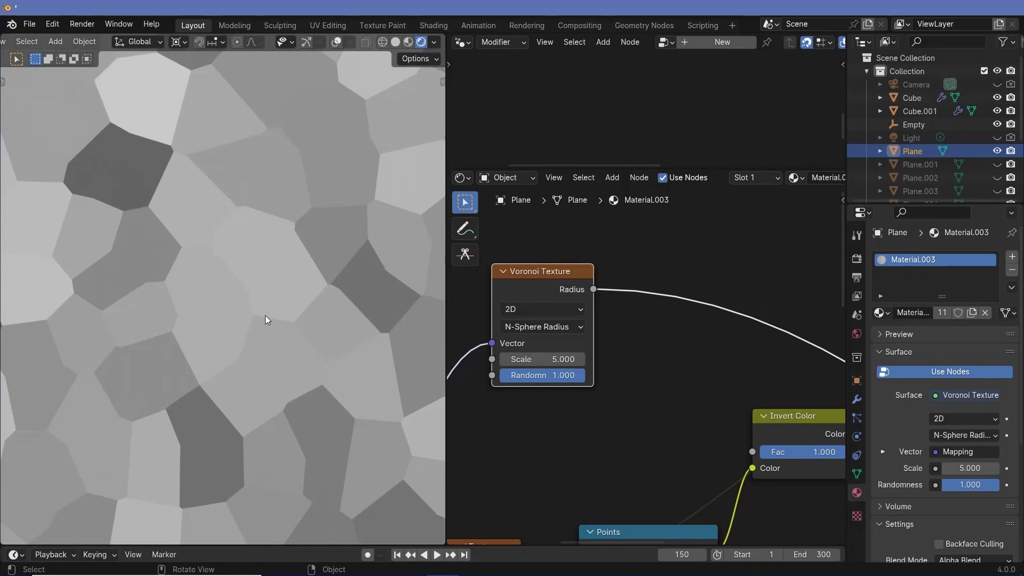
left_click(522, 326)
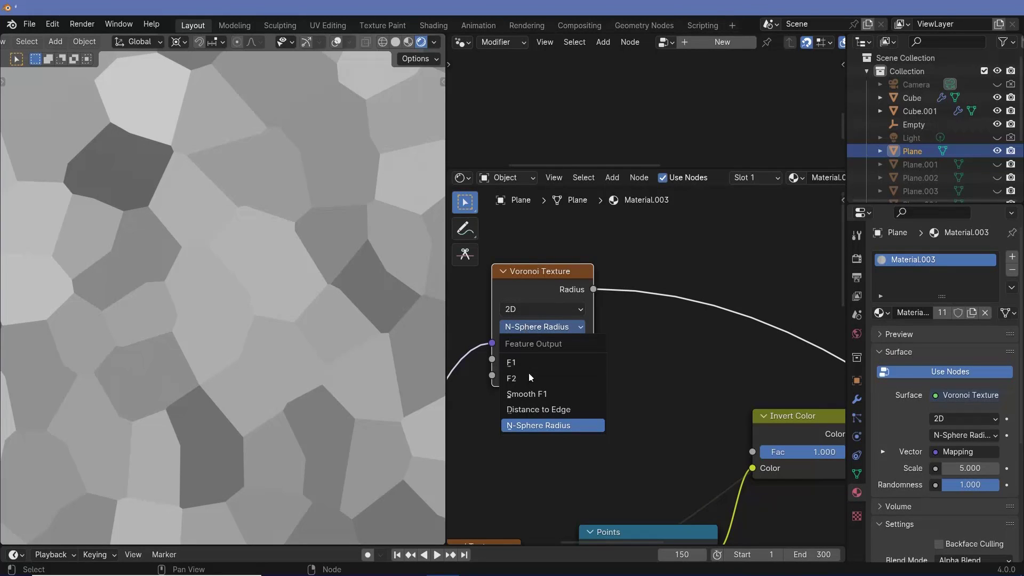
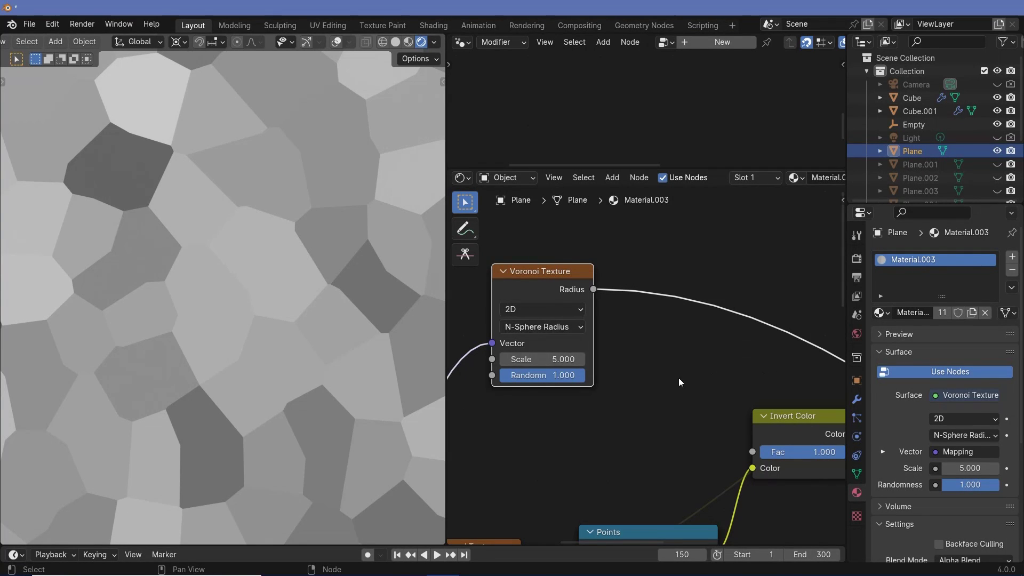
Preview the Less Than node that compares the F1 Distance with the lower Voronoi Texture's N-Sphere Radius.
scroll(649, 362, "down", 2)
scroll(648, 362, "down", 3)
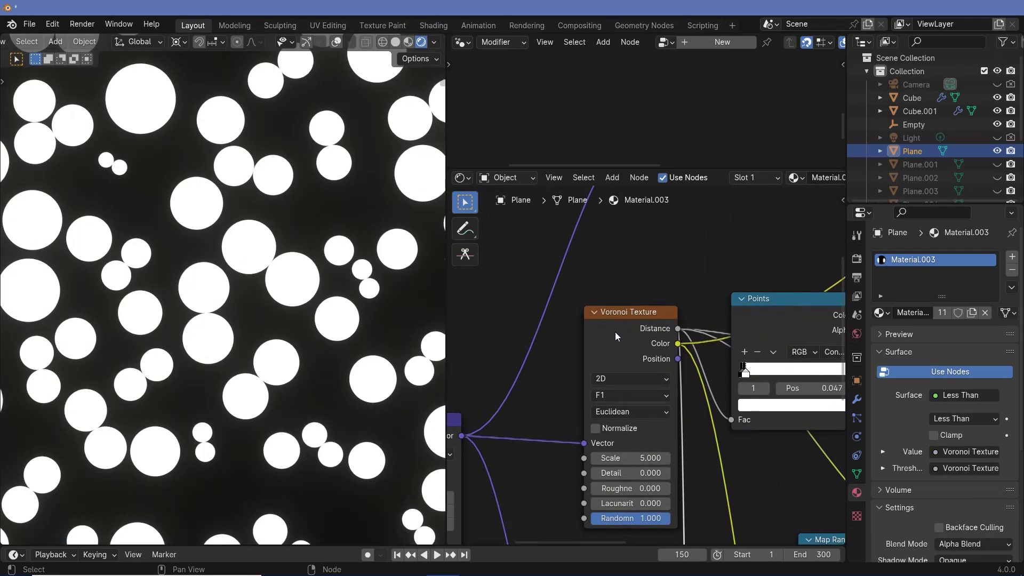
scroll(596, 339, "down", 4)
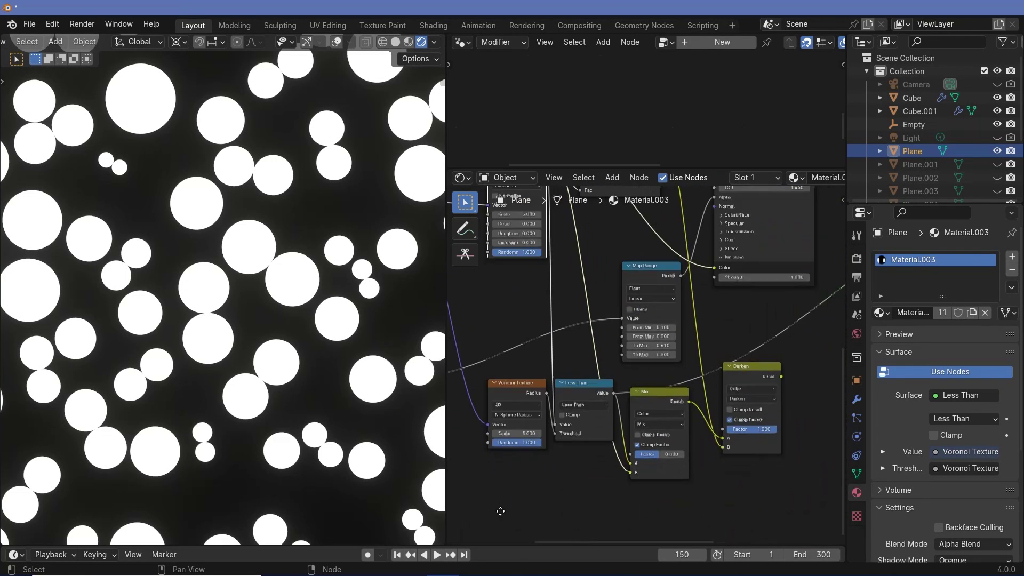
scroll(501, 503, "up", 5)
scroll(502, 507, "up", 1)
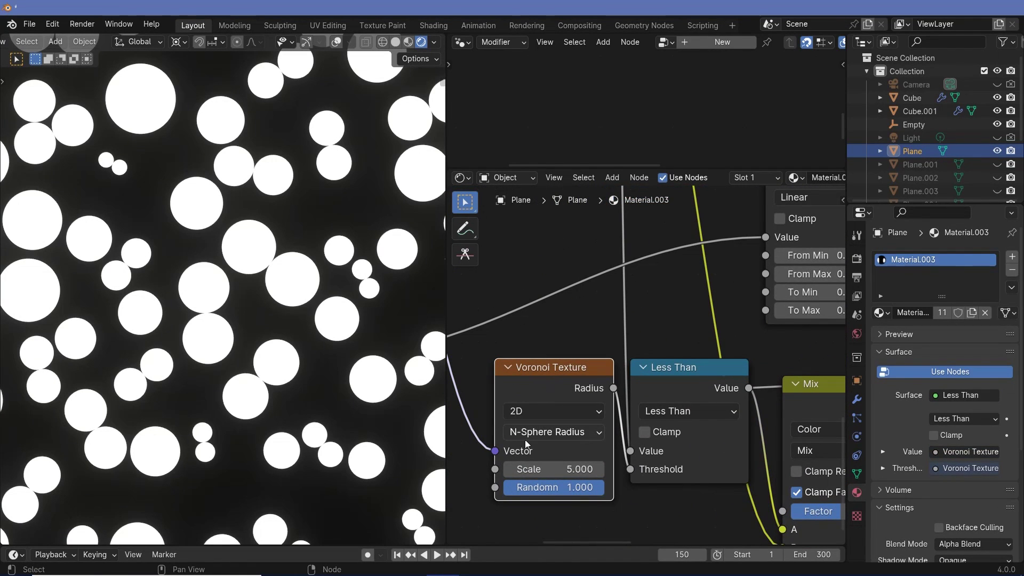
left_click(673, 392)
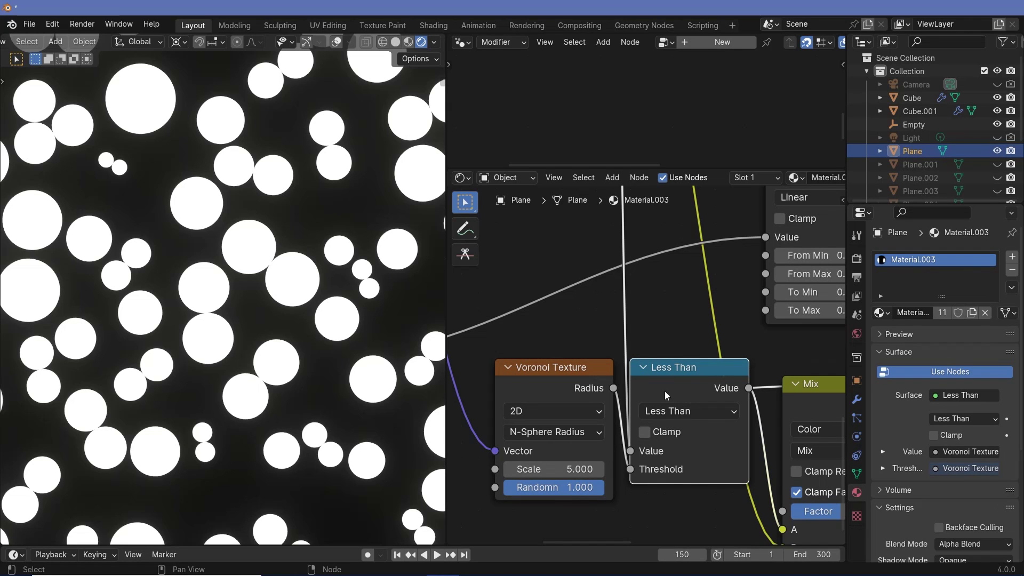
Examine the white N-Sphere Radius circles up close where neighbouring circles touch, and compare their sizes across the plane.
scroll(216, 327, "up", 4)
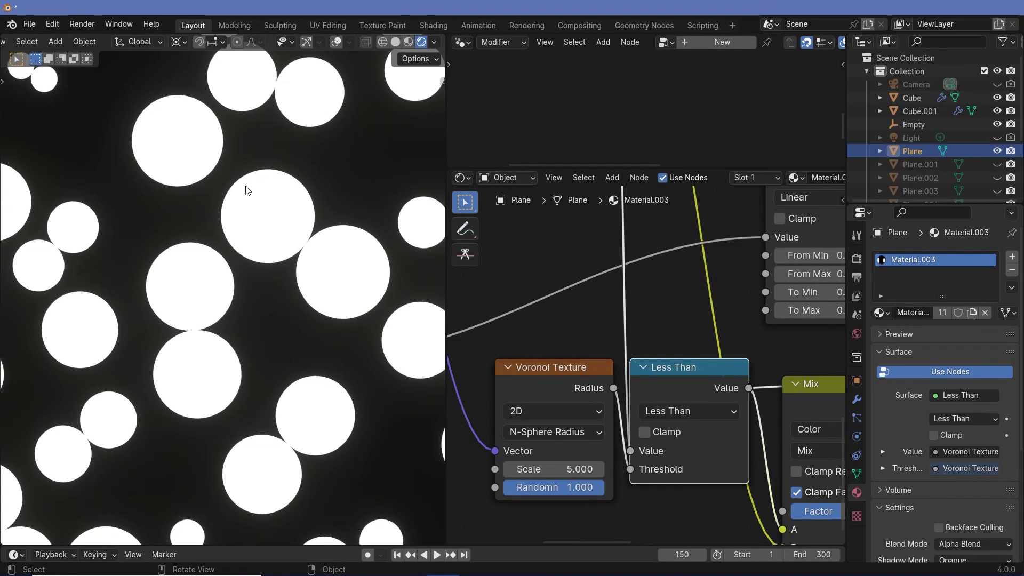
scroll(352, 289, "up", 1)
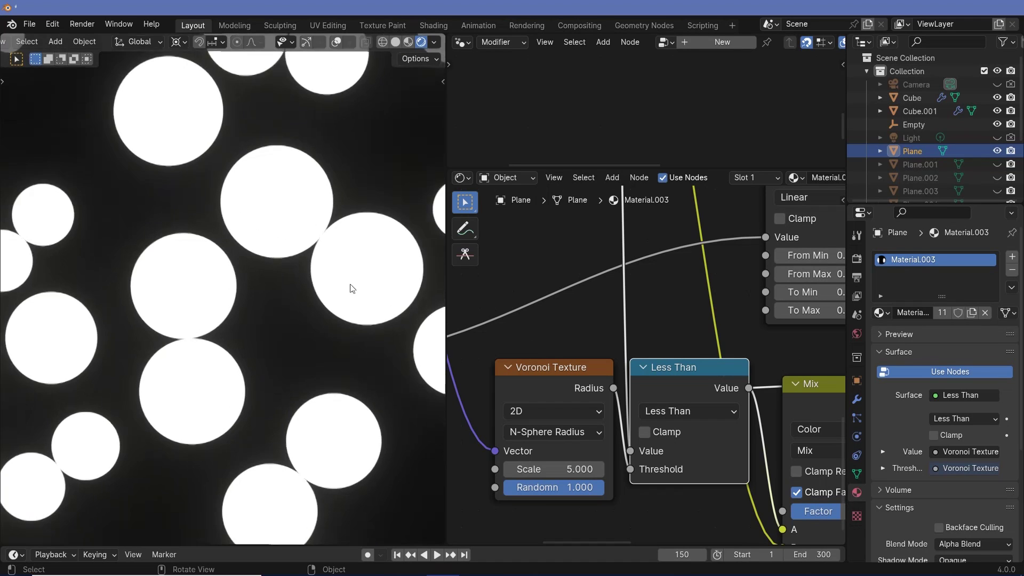
scroll(350, 288, "up", 4)
scroll(254, 350, "up", 3)
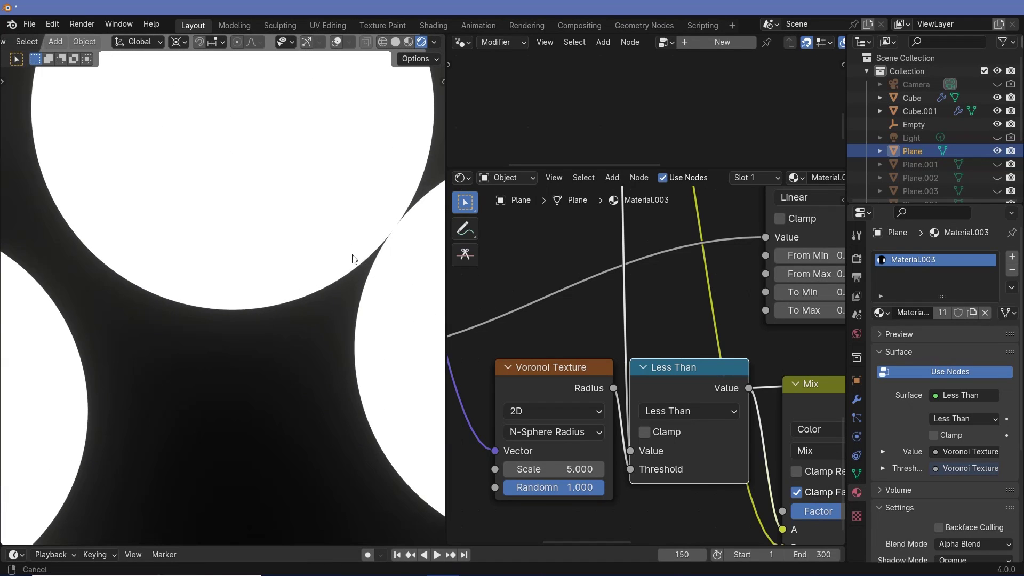
scroll(352, 260, "up", 3)
scroll(308, 300, "up", 2)
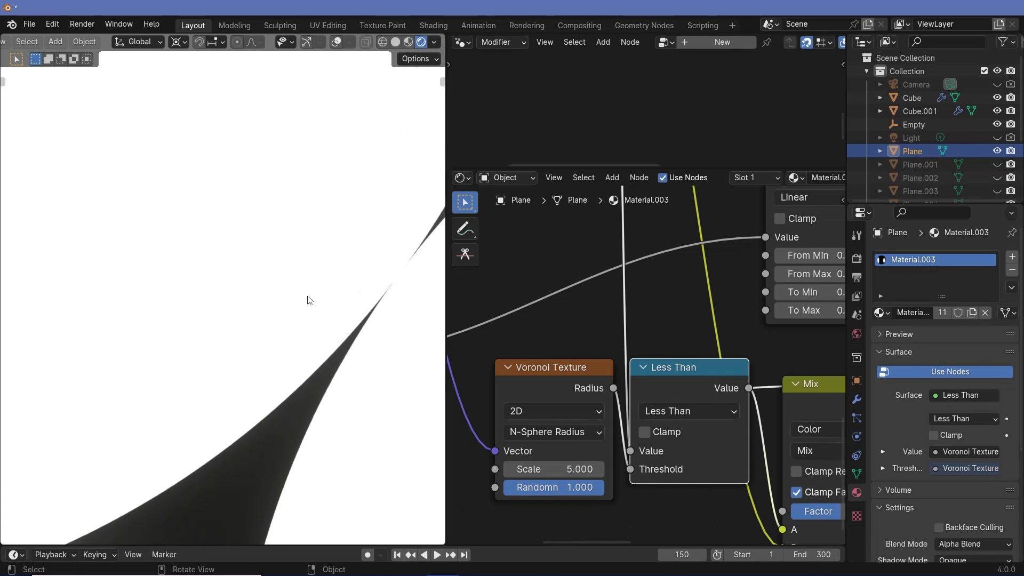
scroll(224, 320, "down", 3)
scroll(205, 324, "down", 3)
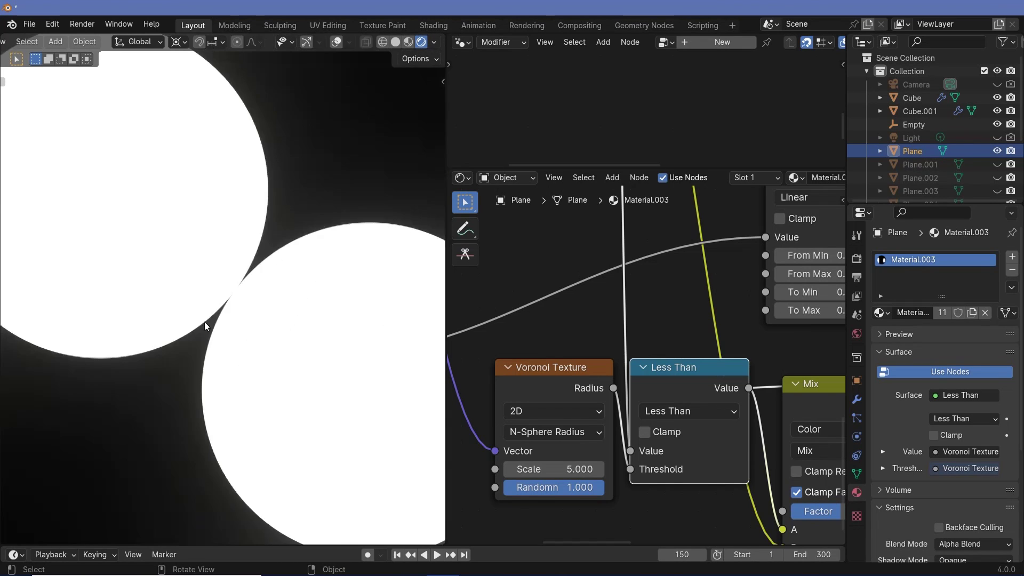
scroll(203, 321, "down", 8)
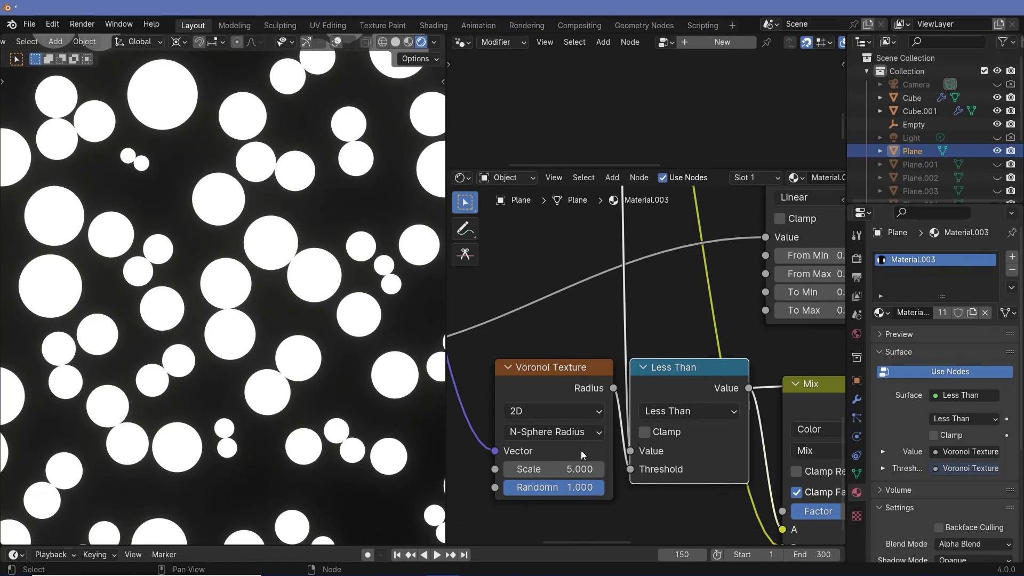
scroll(581, 450, "up", 1)
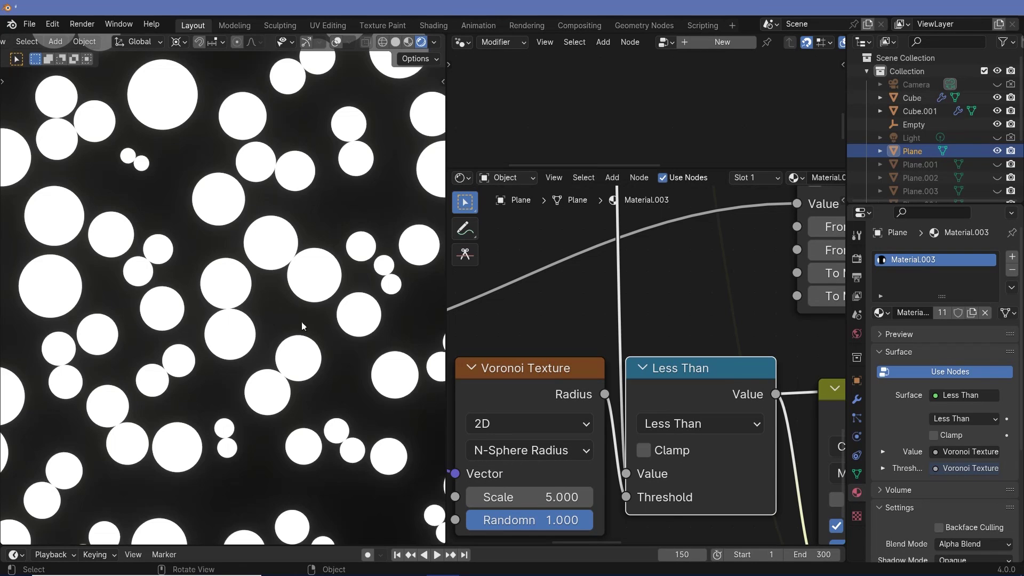
scroll(288, 318, "up", 1)
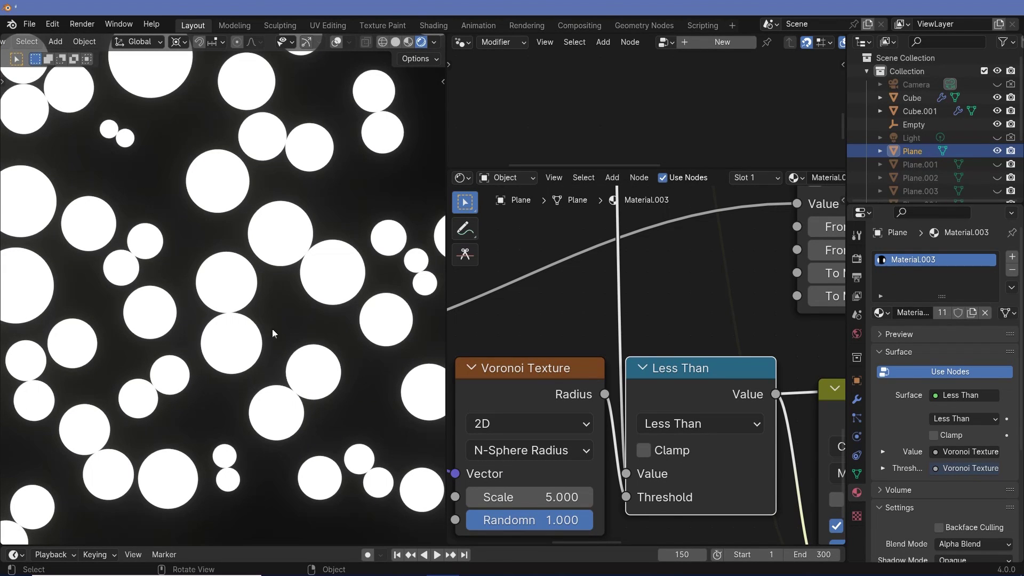
scroll(263, 326, "up", 3)
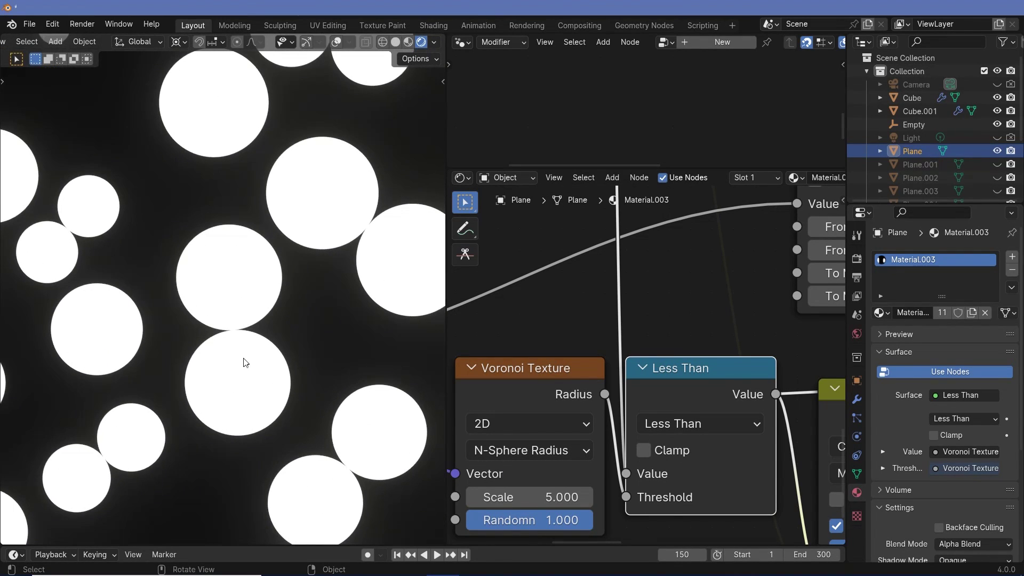
scroll(501, 350, "down", 3)
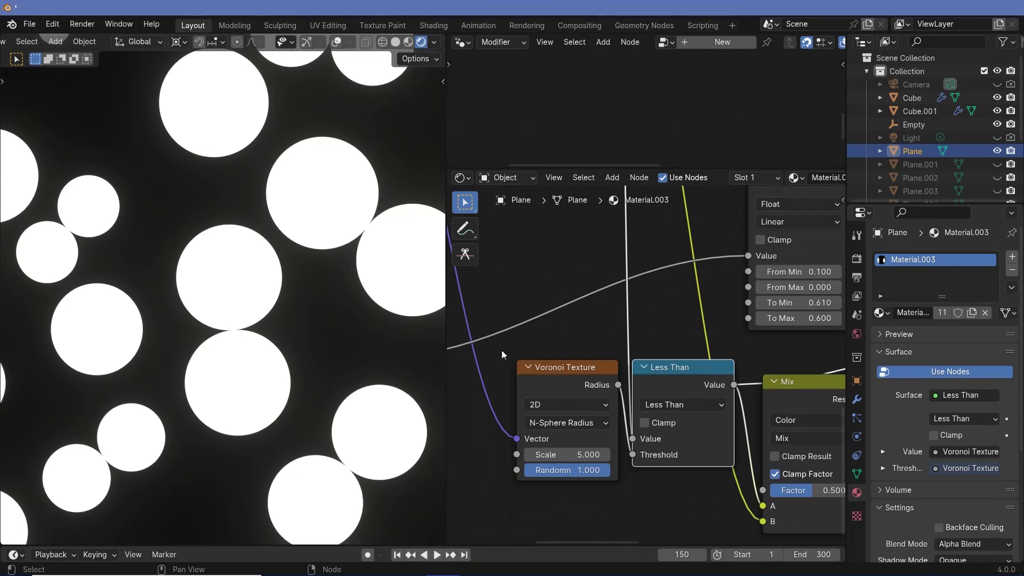
scroll(329, 313, "down", 3)
scroll(269, 304, "up", 3)
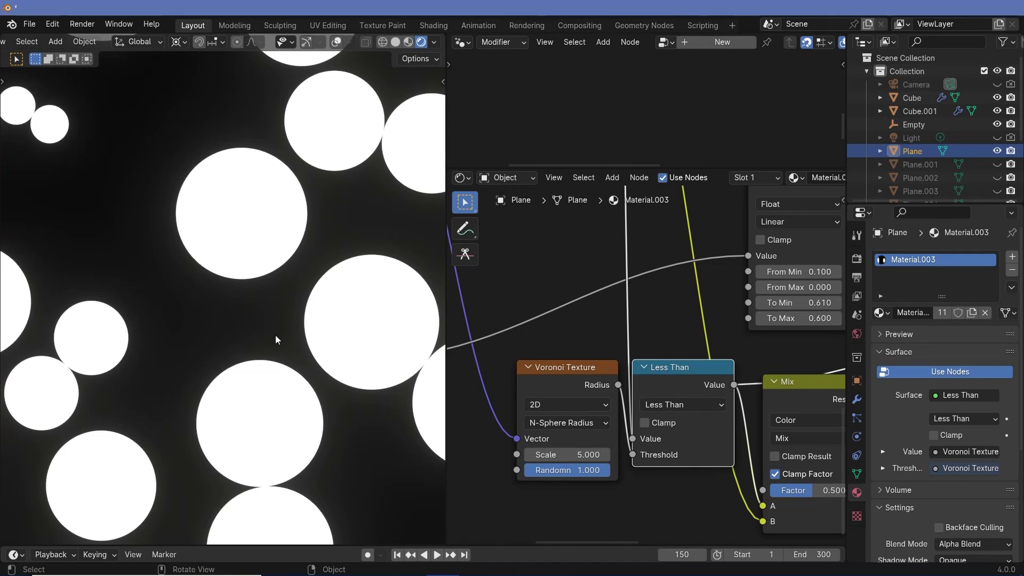
Preview the Mix node that blends the Less Than circles with the Voronoi cell colors.
scroll(558, 351, "down", 4)
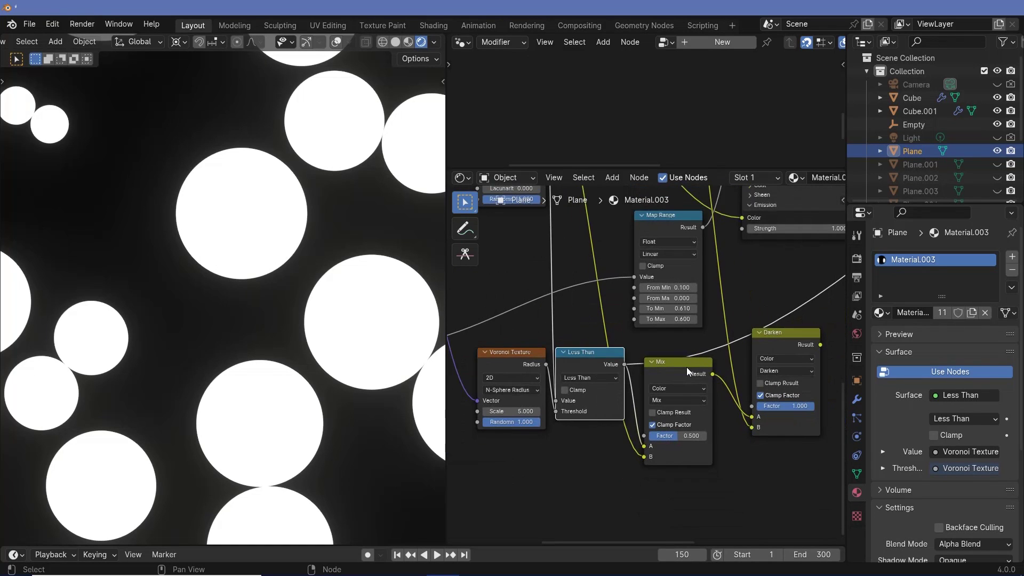
left_click(688, 372, "ctrl+shift")
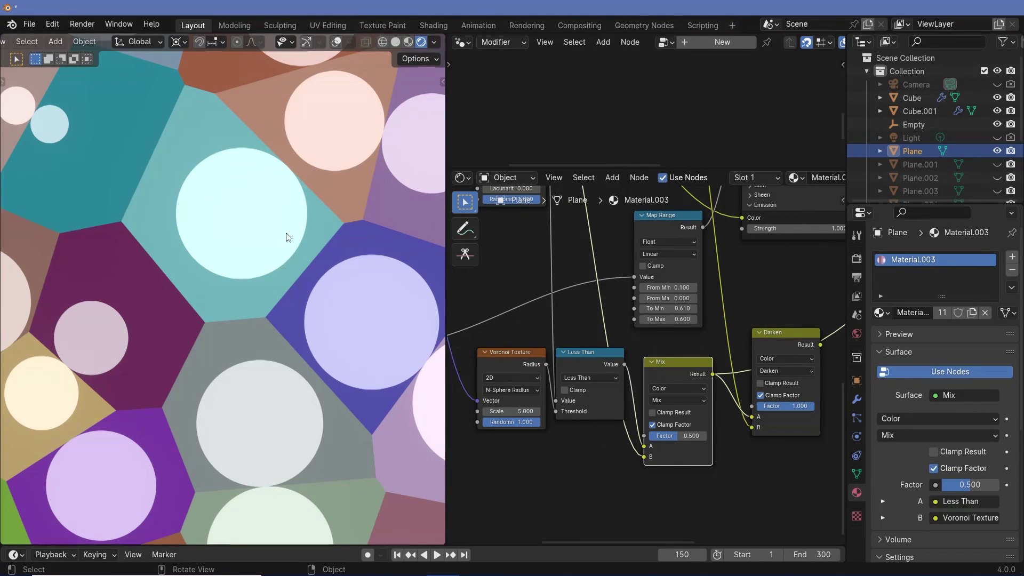
scroll(288, 224, "up", 2)
middle_click_drag(314, 167, 263, 244, "shift")
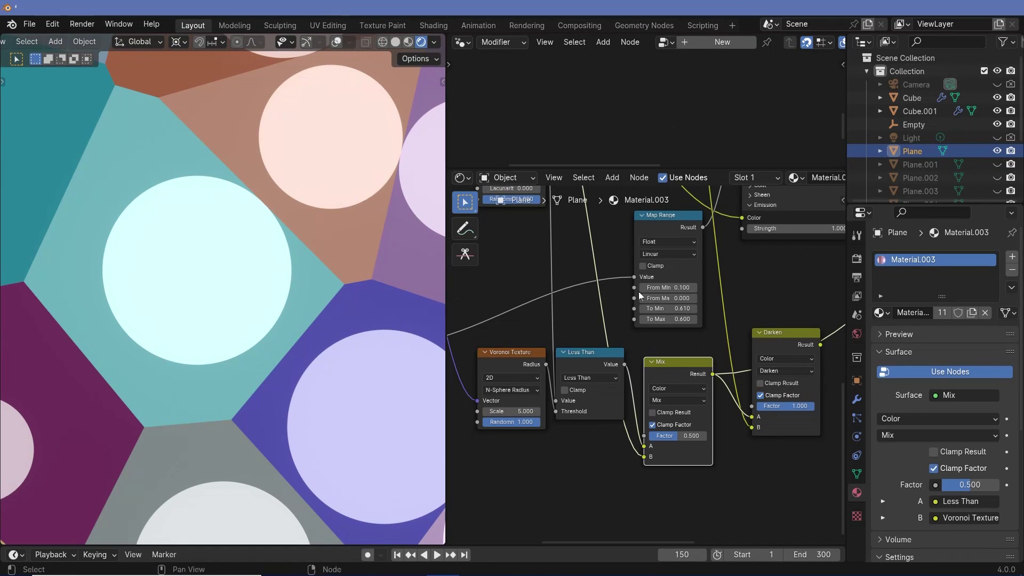
Preview the Darken node that overlays the points on the mixed circles, and examine each circle against its cell and neighbouring points.
left_click(796, 335, "ctrl+shift")
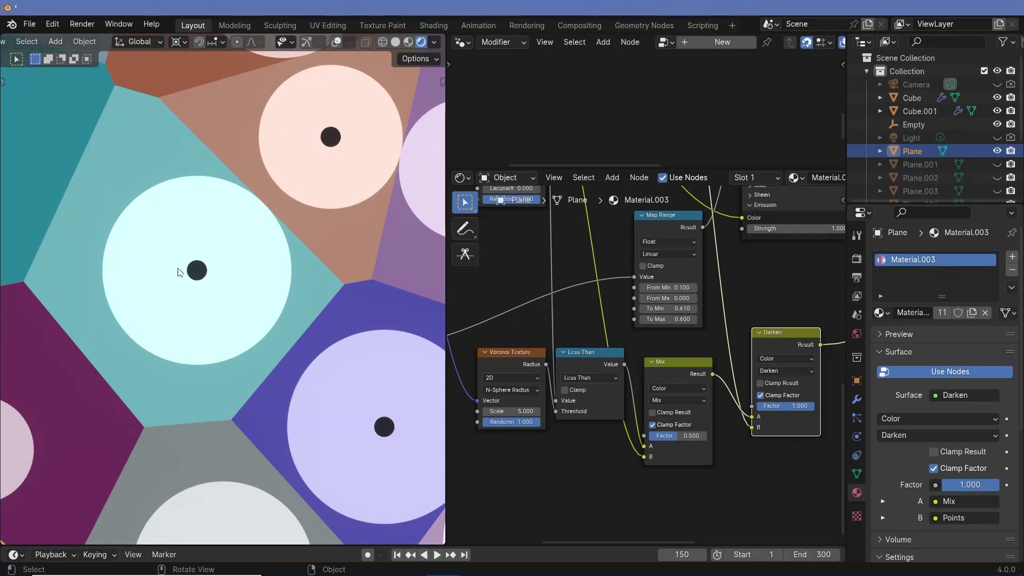
mouse_move(242, 271)
middle_mouse_down("shift")
mouse_move(262, 272)
mouse_move(252, 267)
middle_mouse_up("shift")
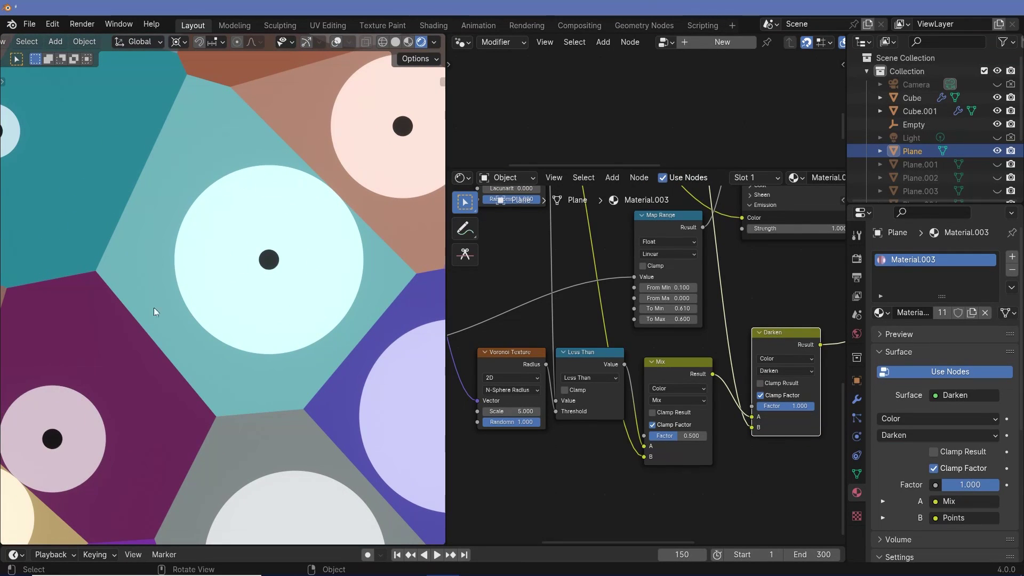
middle_click_drag(78, 399, 225, 305, "shift")
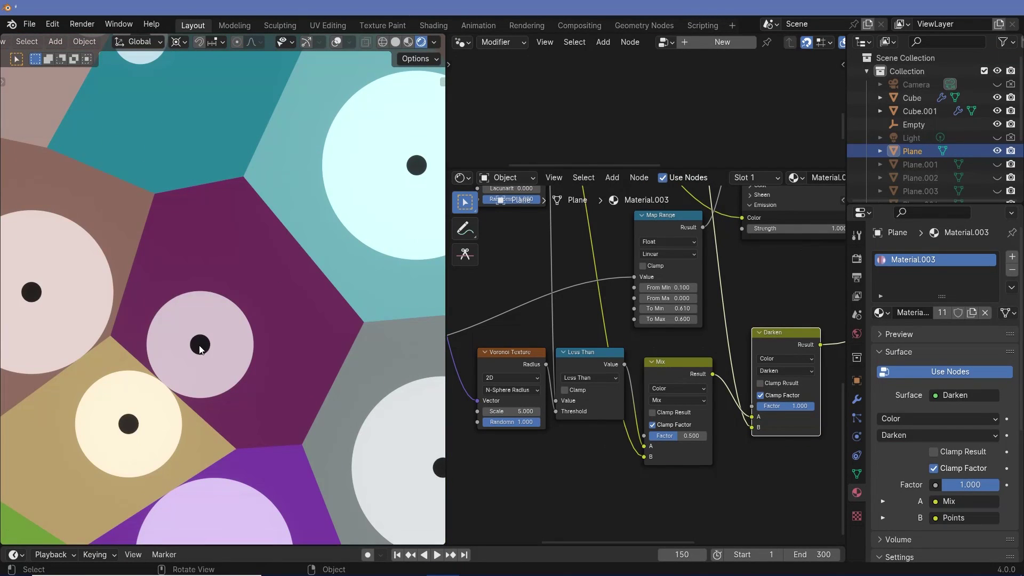
scroll(220, 312, "down", 2)
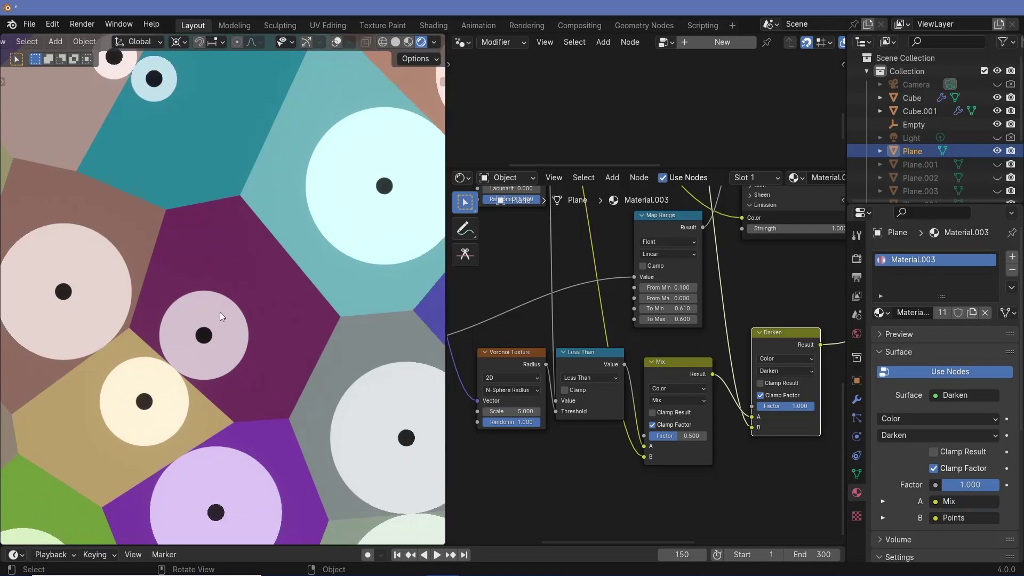
scroll(225, 320, "up", 2)
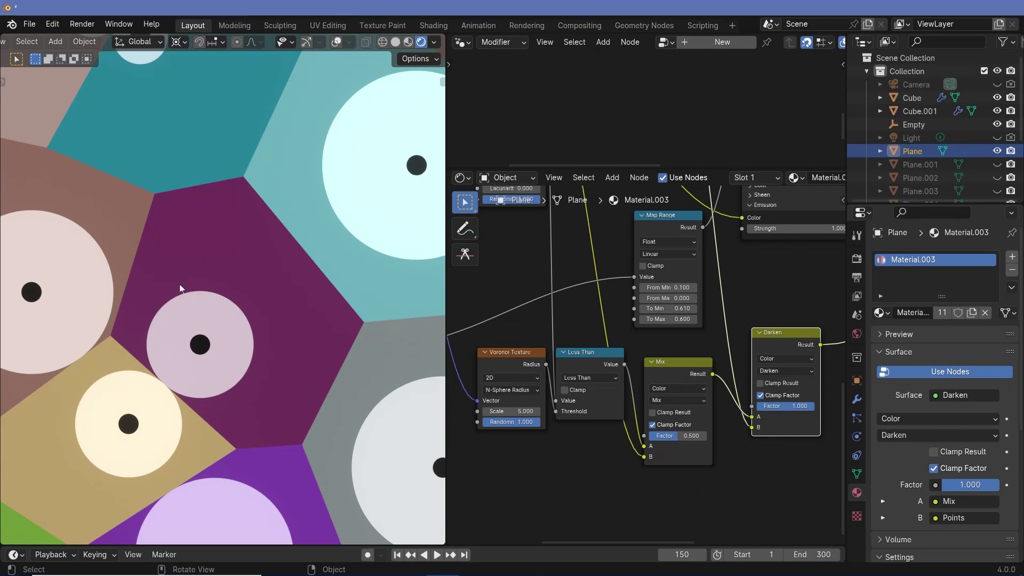
scroll(200, 324, "down", 2)
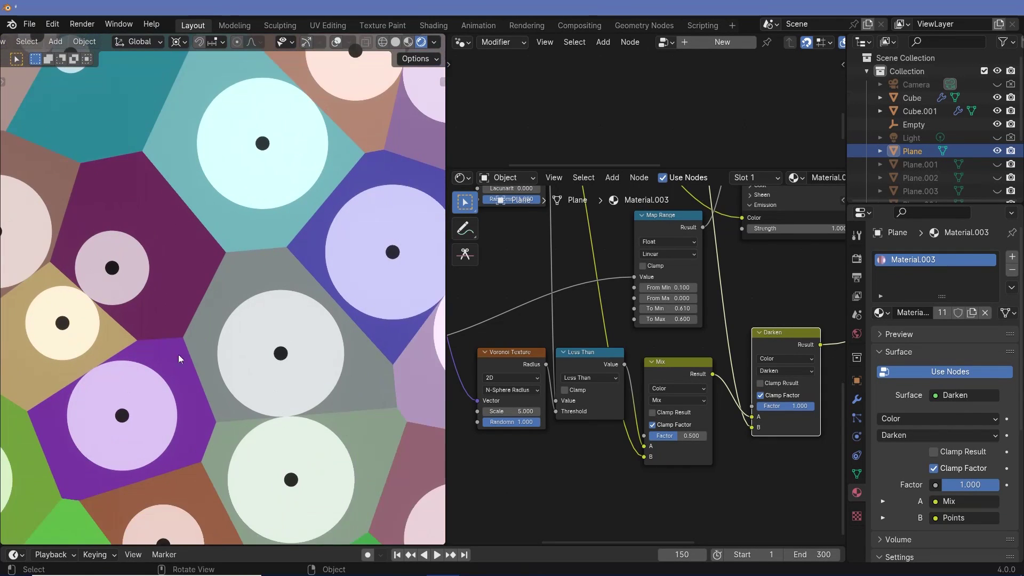
scroll(178, 354, "up", 3)
scroll(512, 403, "up", 2)
middle_click_drag(512, 403, 610, 394)
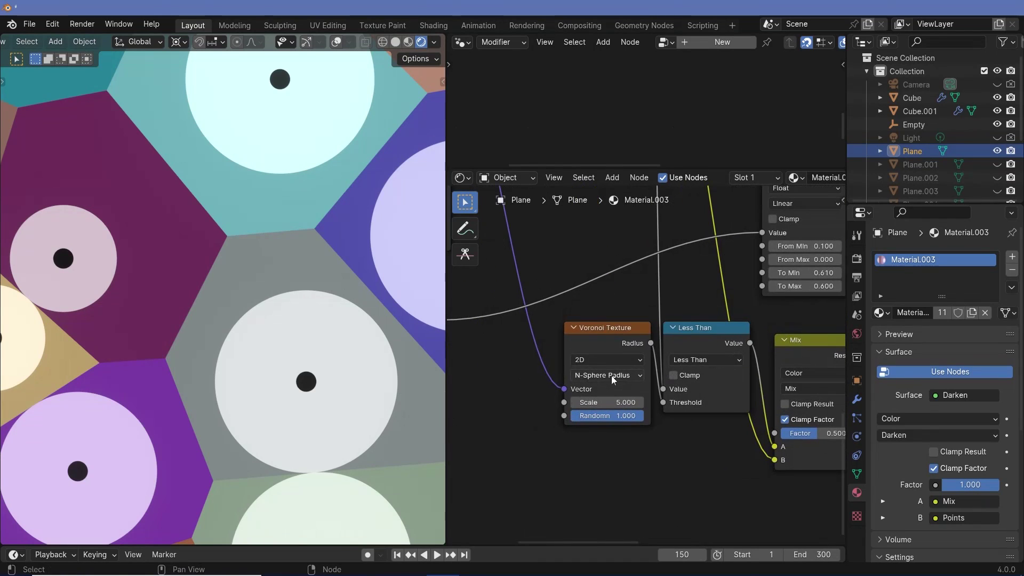
scroll(328, 356, "down", 1)
scroll(327, 357, "down", 3)
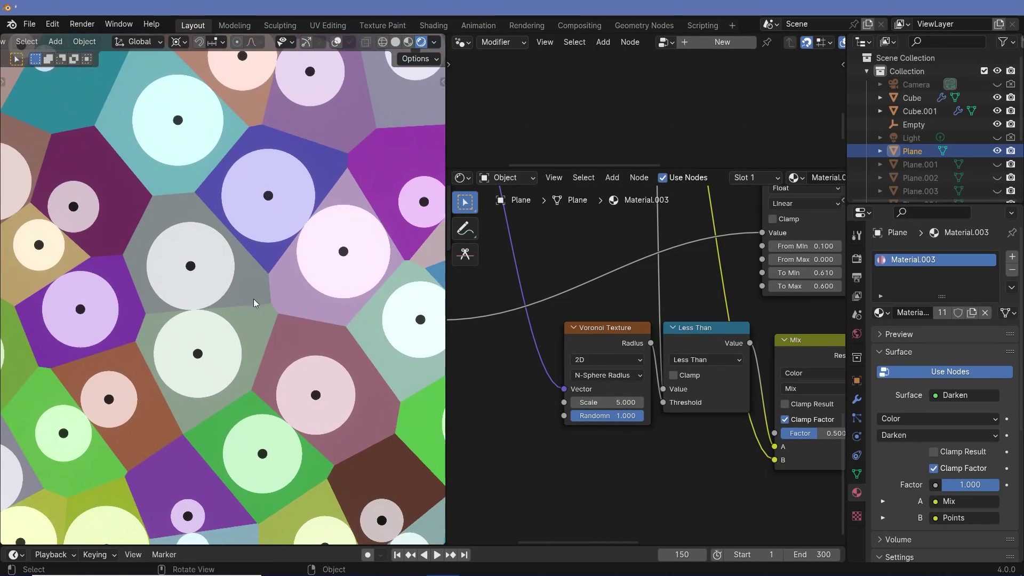
Examine the two touching circles at their shared cell edge and compare them with the circles across the plane.
scroll(253, 299, "up", 4)
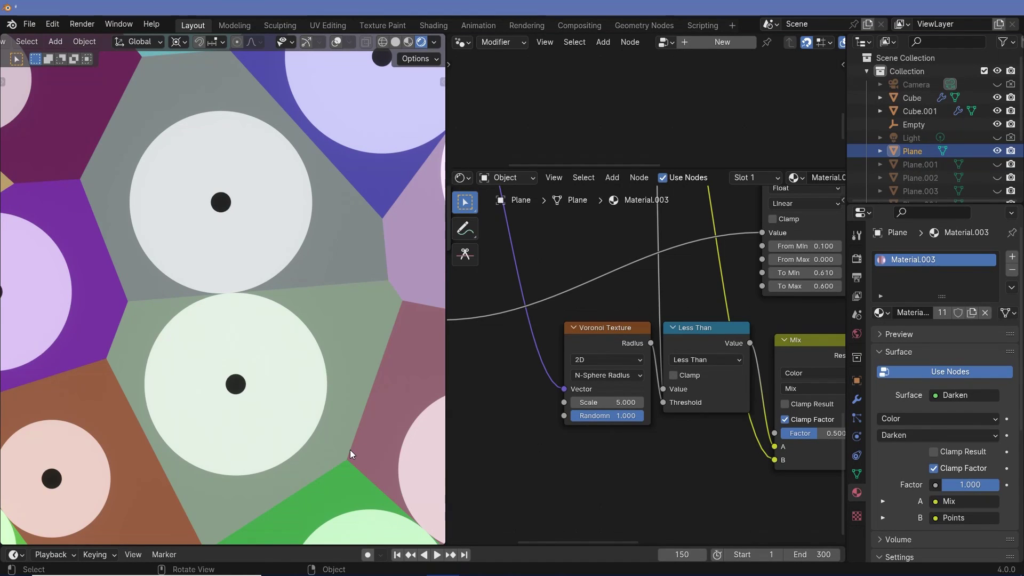
scroll(350, 450, "down", 5)
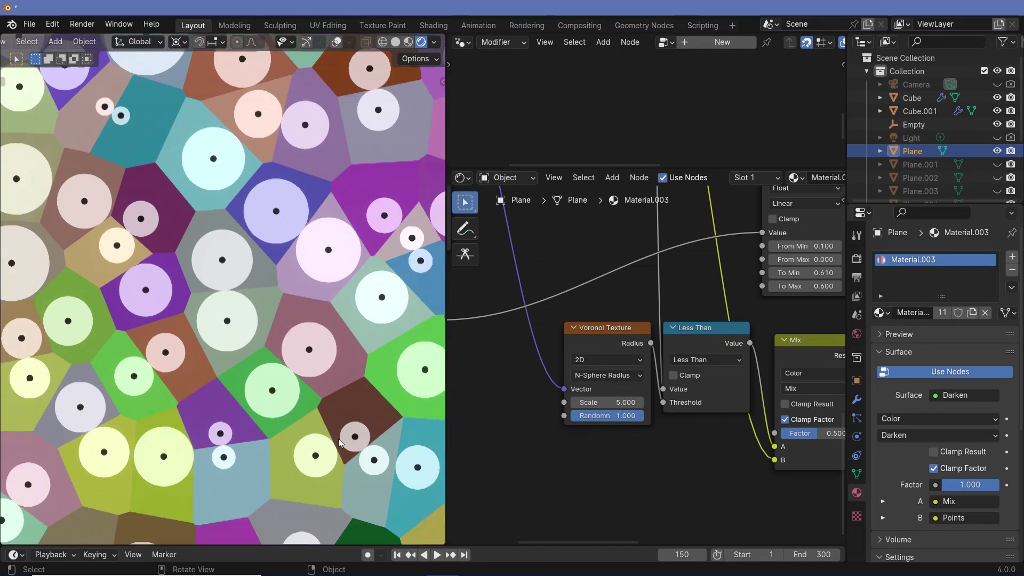
scroll(280, 363, "down", 3)
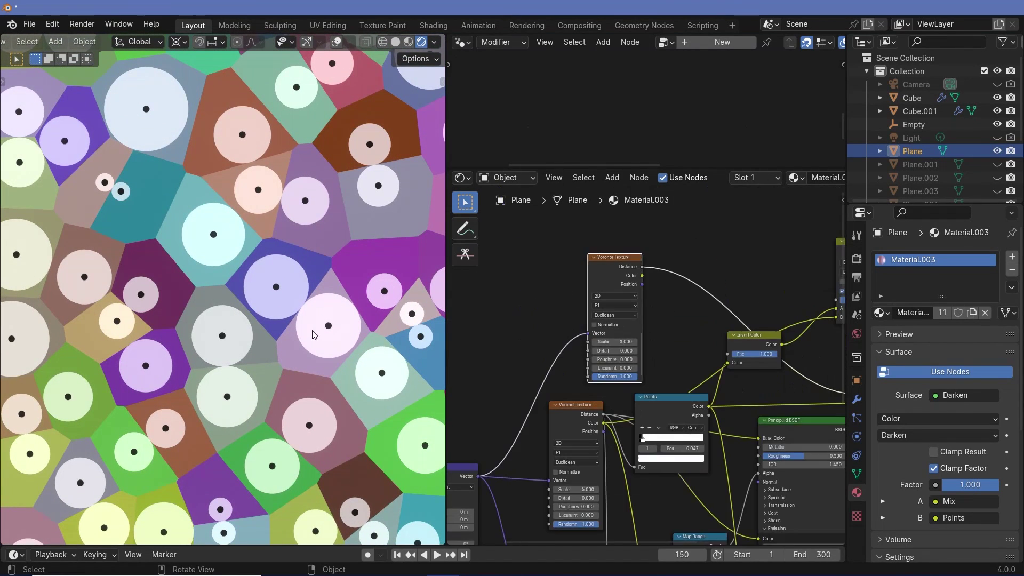
Inspect the available Distance Metric options of the upper 2D F1 Voronoi Texture node.
scroll(665, 323, "up", 2)
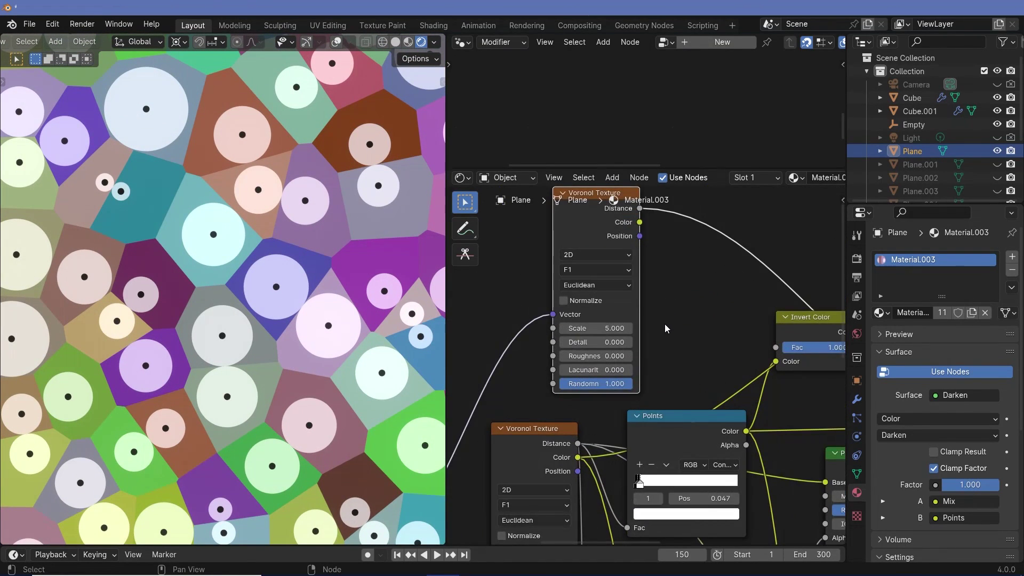
scroll(592, 320, "up", 3)
middle_click_drag(709, 333, 736, 411, "shift")
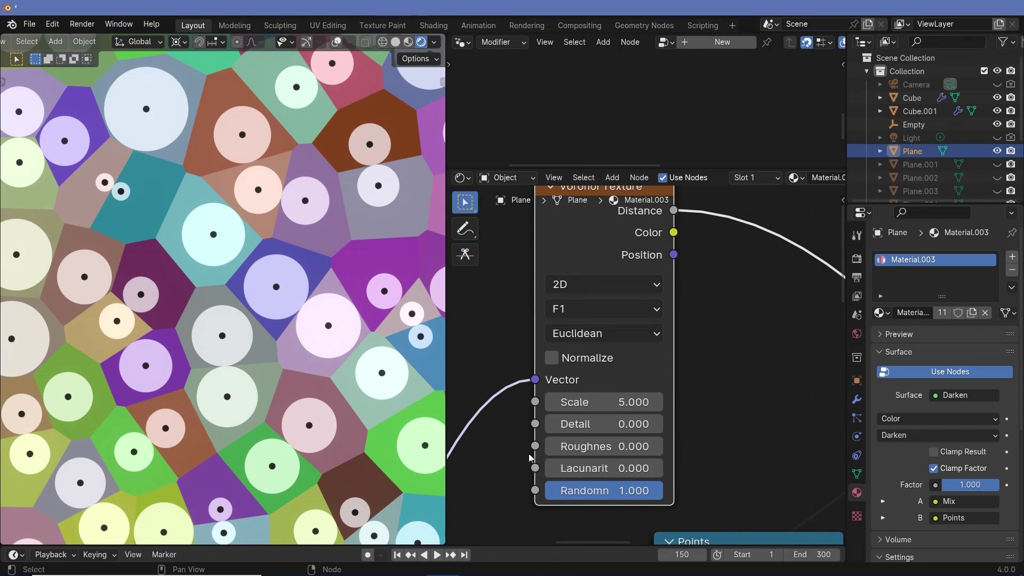
left_click(587, 314)
left_click(655, 335)
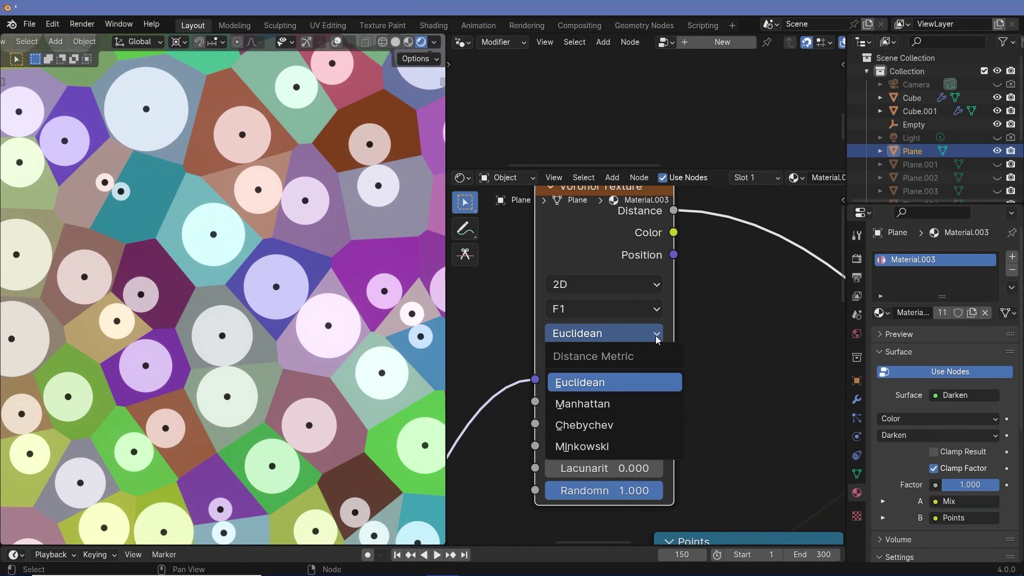
left_click(655, 335)
left_click(644, 337)
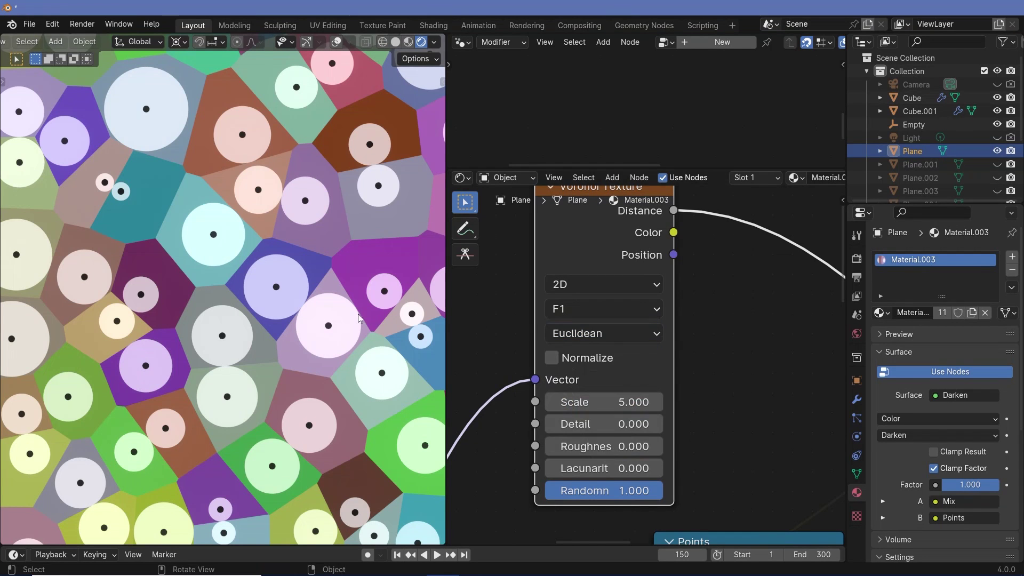
Select the Cube grid beside the plane, enlarge the Geometry Nodes editor and bring its 2D F1 Voronoi Texture node into view.
scroll(373, 324, "down", 6)
middle_click_drag(372, 324, 111, 326, "shift")
middle_click_drag(284, 304, 123, 313, "shift")
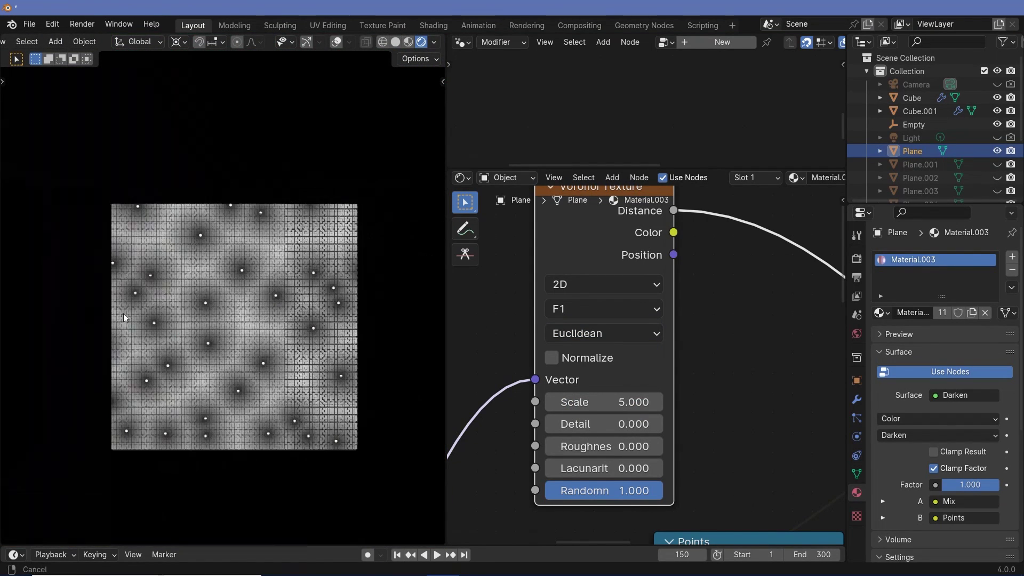
left_click(173, 306)
left_click_drag(715, 169, 686, 433)
scroll(274, 337, "up", 8)
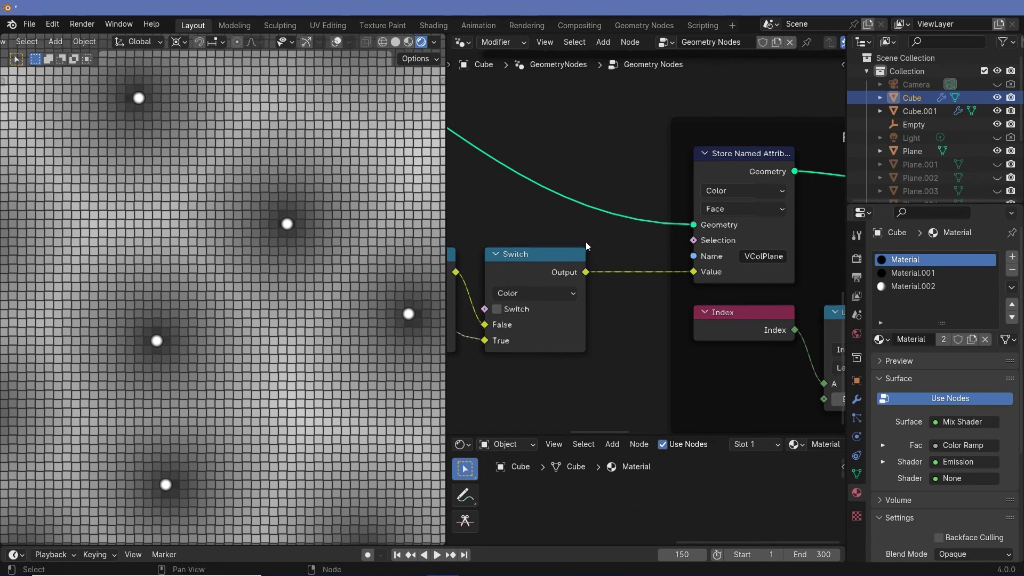
scroll(586, 242, "down", 2)
middle_click_drag(585, 241, 602, 288)
scroll(601, 265, "up", 5)
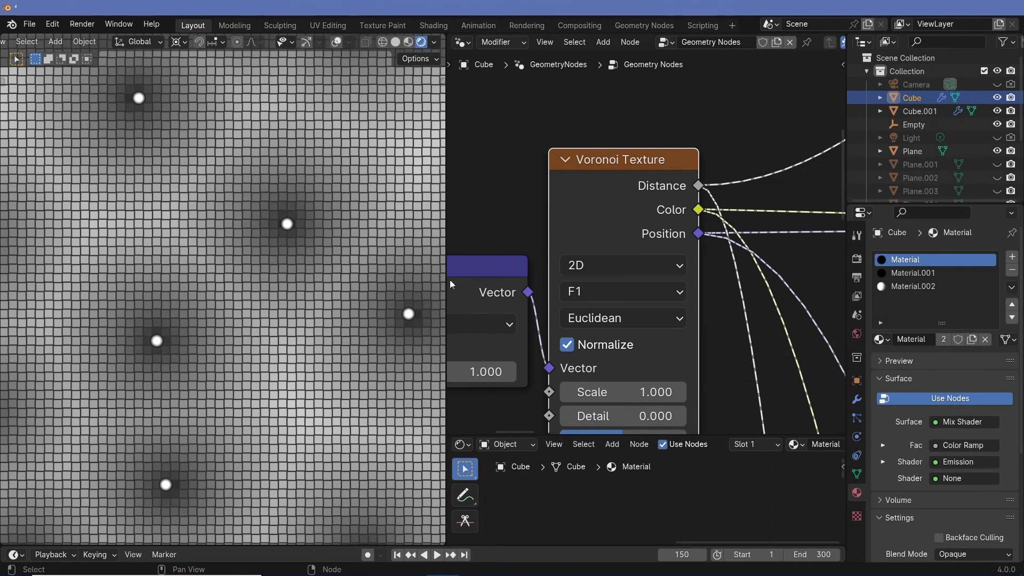
Show the viewport overlays and annotate a double-headed arrow from a marked sample position to its nearest Voronoi point.
key("shift+space")
key("d")
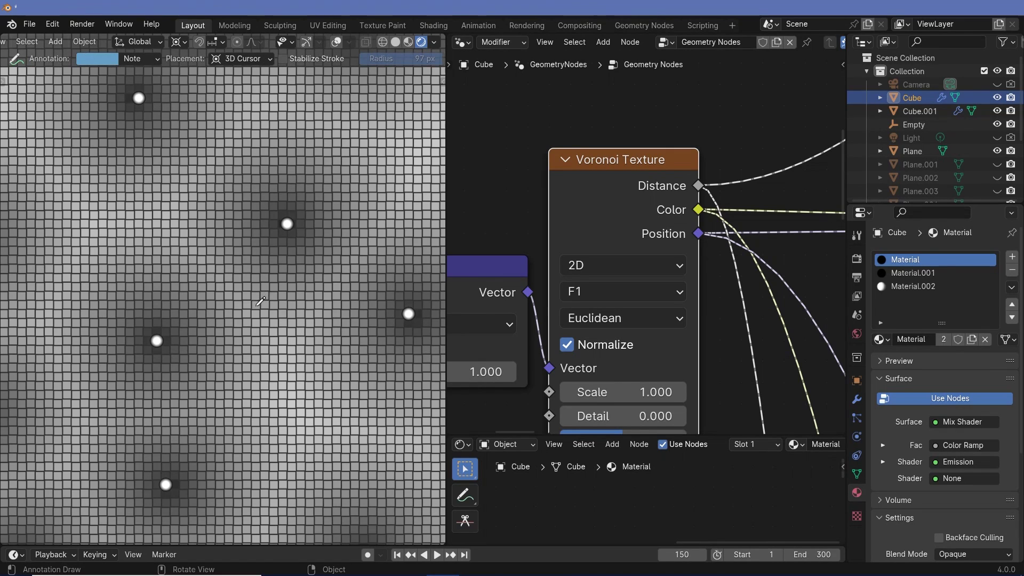
key("shift+alt+z")
mouse_move(157, 340)
left_mouse_down()
mouse_move(174, 340)
mouse_move(160, 338)
left_mouse_up()
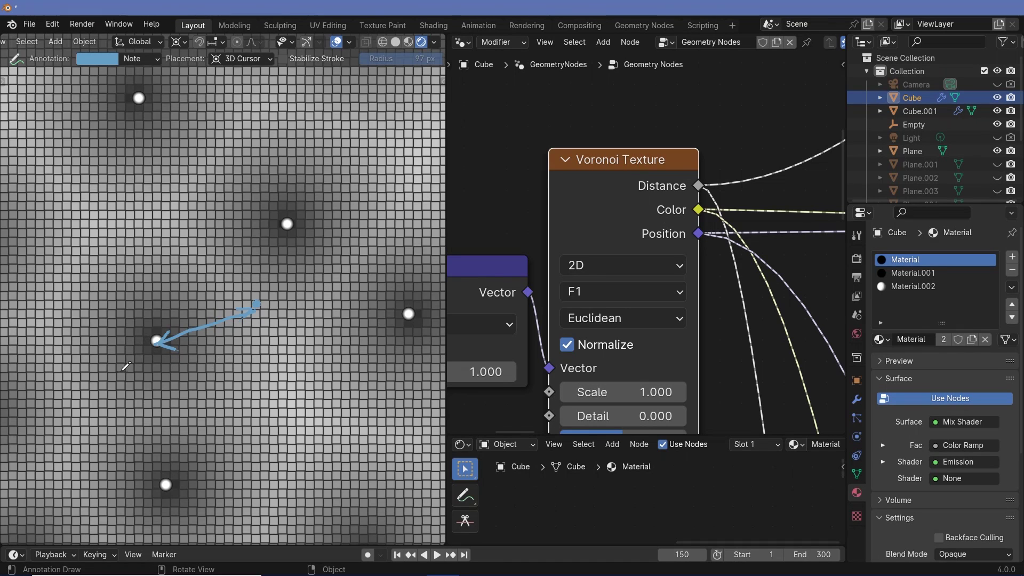
Turn off the Grid and Plane switches so only the points and the annotation remain in the viewport.
scroll(773, 247, "down", 2)
middle_click_drag(774, 248, 535, 241)
scroll(535, 241, "down", 5)
scroll(562, 226, "up", 3)
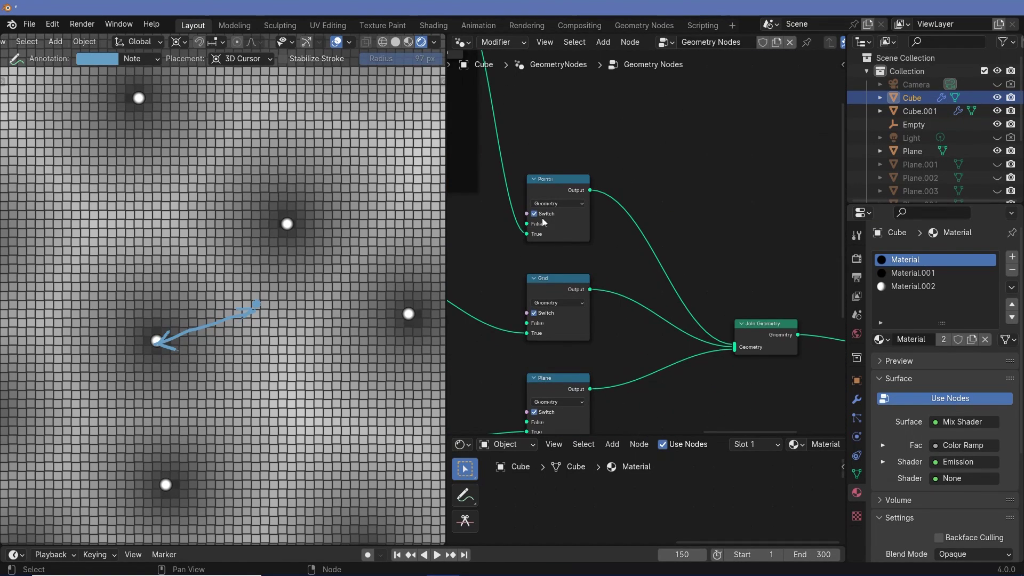
left_click(534, 313)
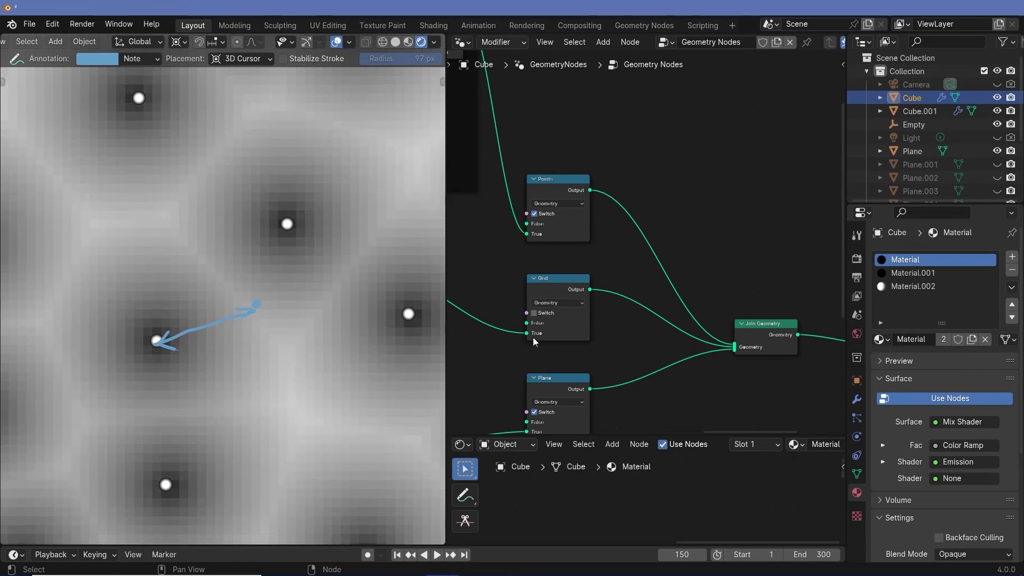
left_click(534, 412)
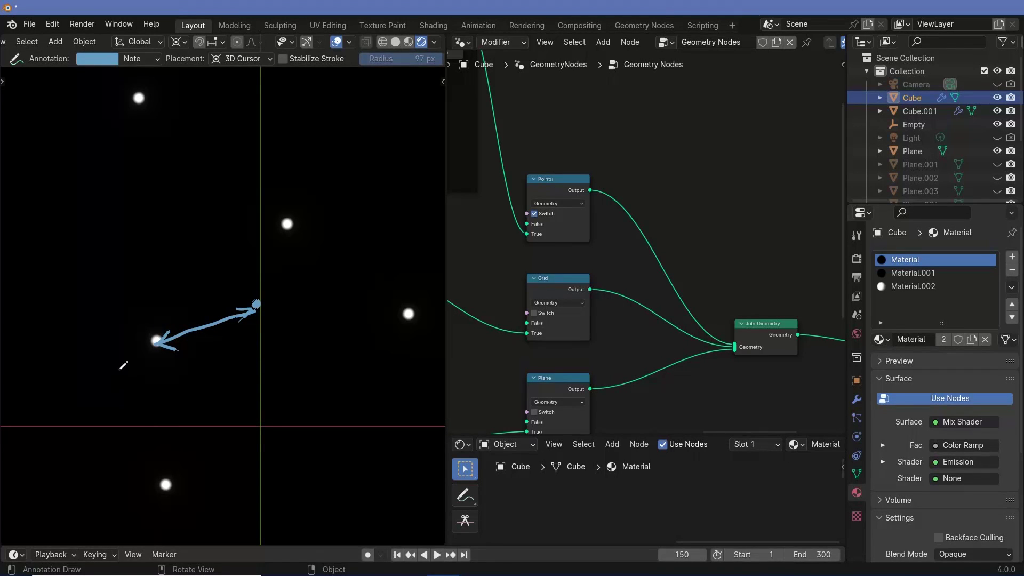
Annotate the nearest Voronoi point with the handwritten coordinates (x1, y1).
left_click_drag(113, 372, 122, 388)
mouse_move(128, 370)
left_mouse_down()
mouse_move(116, 387)
mouse_move(155, 383)
mouse_move(151, 395)
left_mouse_up()
left_click_drag(181, 374, 187, 382)
left_click_drag(105, 362, 115, 414)
left_click_drag(178, 366, 185, 400)
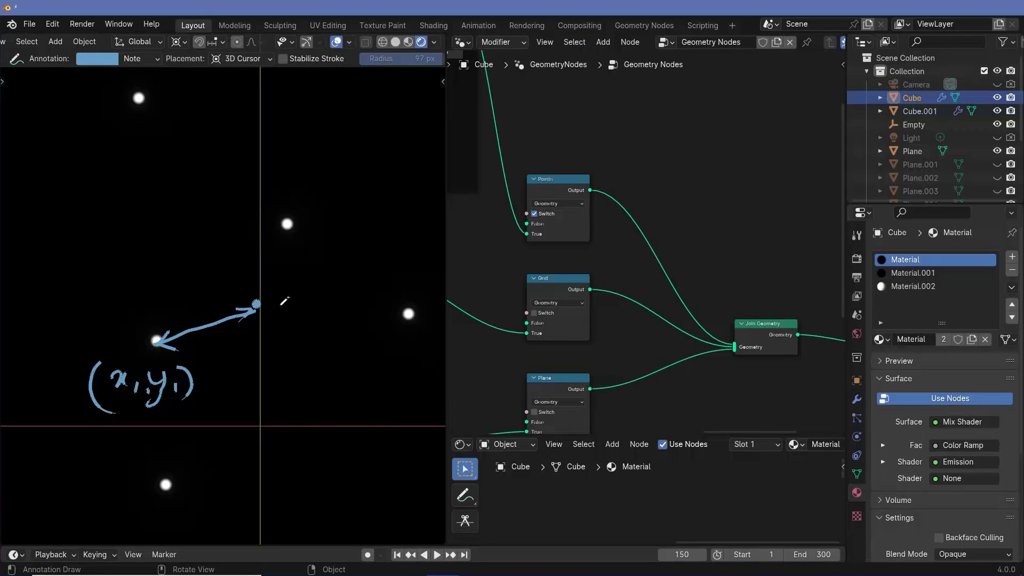
Annotate the sample position with the coordinates (x2, y2) and draw a curly brace above the arrow between both points.
left_click_drag(279, 309, 274, 334)
mouse_move(288, 314)
left_mouse_down()
mouse_move(299, 323)
mouse_move(291, 330)
mouse_move(324, 341)
mouse_move(353, 324)
mouse_move(350, 337)
left_mouse_up()
left_click_drag(368, 324, 377, 333)
left_click_drag(373, 297, 385, 323)
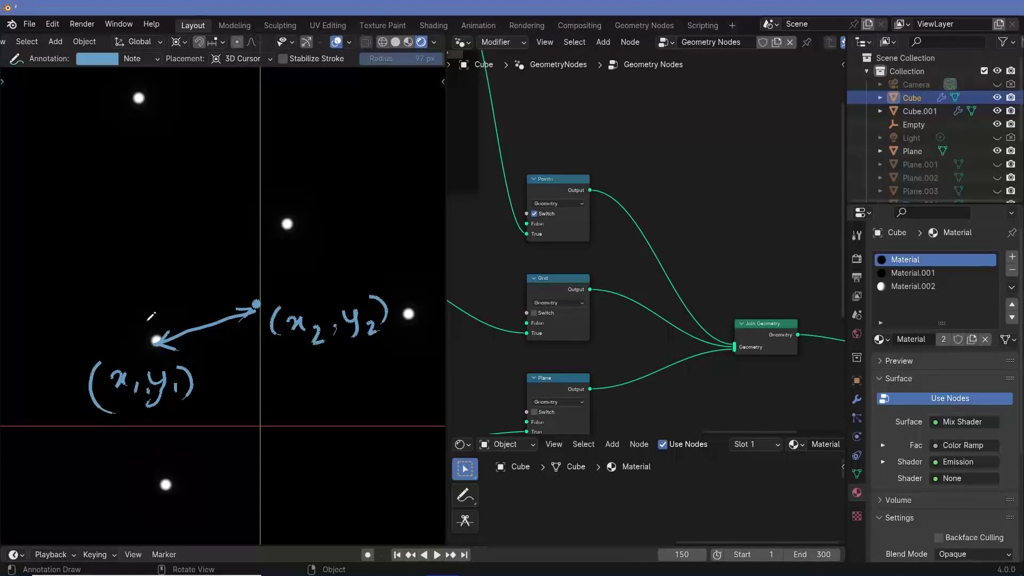
mouse_move(146, 320)
left_mouse_down()
mouse_move(193, 282)
mouse_move(234, 281)
mouse_move(258, 298)
left_mouse_up()
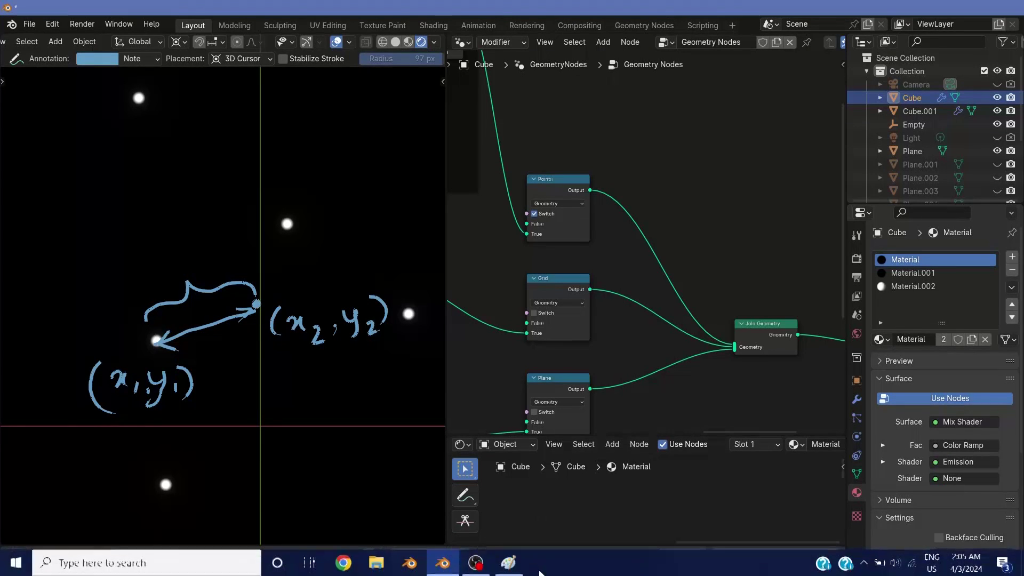
Switch to Paint and handwrite (x2 - x1) beneath the Euclidean heading.
left_click(511, 562)
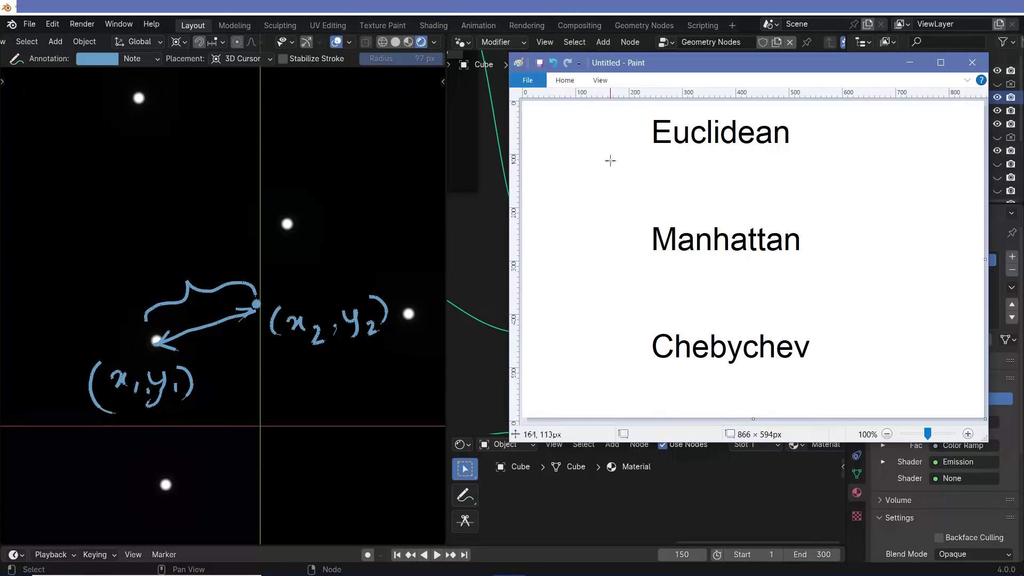
left_click_drag(587, 171, 601, 190)
mouse_move(601, 170)
left_mouse_down()
mouse_move(587, 190)
mouse_move(617, 192)
left_mouse_up()
left_click_drag(623, 175, 665, 189)
left_click_drag(576, 165, 576, 196)
left_click_drag(674, 162, 680, 185)
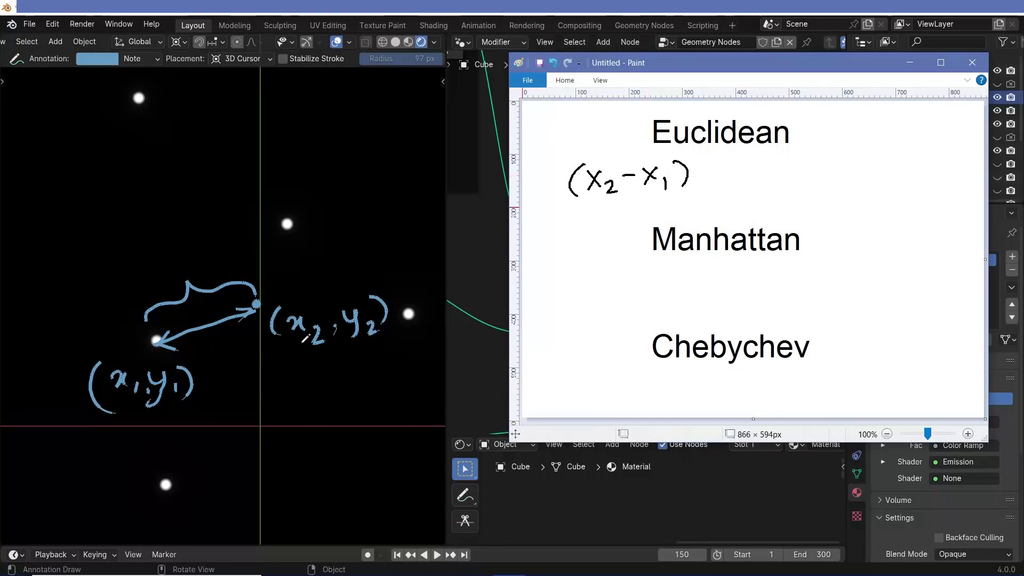
Return to Blender and annotate the horizontal and vertical offsets between the two labelled points.
left_click(208, 344)
left_click_drag(183, 347, 255, 347)
mouse_move(242, 340)
left_mouse_down()
mouse_move(255, 347)
mouse_move(200, 356)
left_mouse_up()
left_click_drag(257, 309, 258, 341)
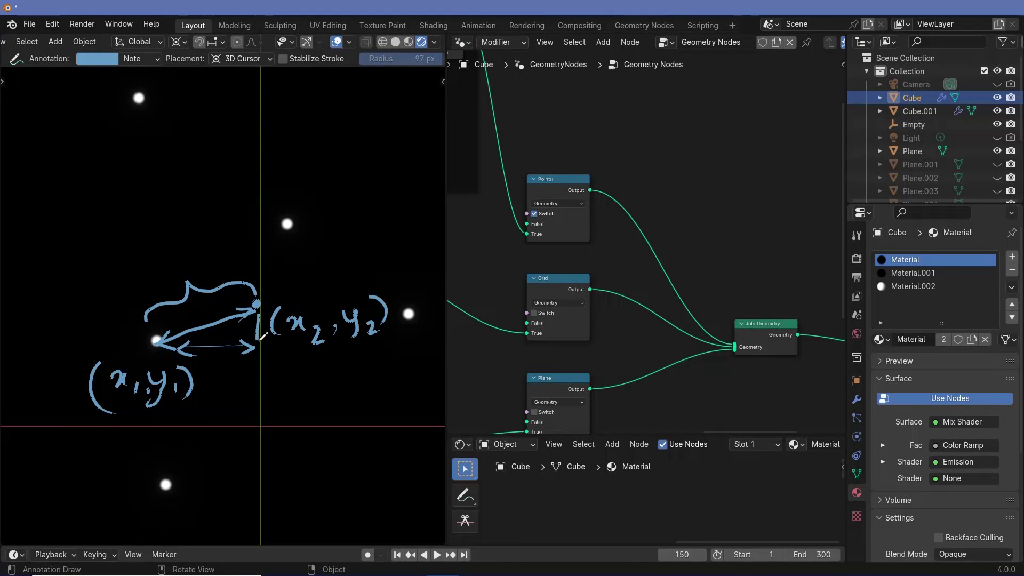
Undo the horizontal and vertical offset annotations and switch back to Paint.
key("ctrl+z")
key("ctrl+z")
key("ctrl+z")
key("ctrl+z")
key("ctrl+z")
key("ctrl+z")
key("alt+Tab")
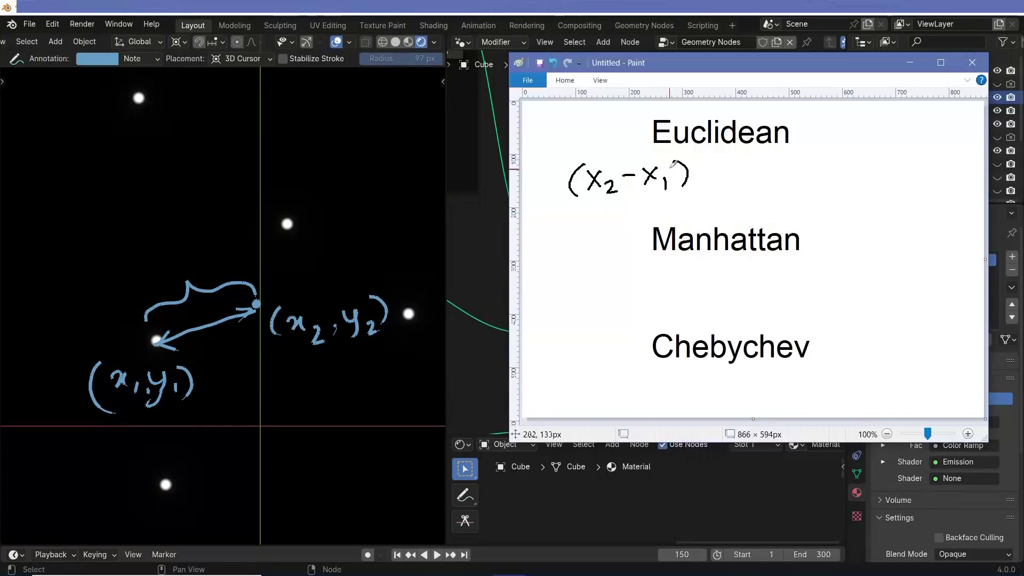
Complete the handwritten Euclidean formula as √((x₂−x₁)² + (y₂−y₁)²) under the Euclidean heading.
mouse_move(680, 154)
left_mouse_down()
mouse_move(739, 174)
mouse_move(726, 185)
mouse_move(763, 186)
left_mouse_up()
mouse_move(773, 170)
left_mouse_down()
mouse_move(779, 196)
mouse_move(823, 171)
left_mouse_up()
left_click_drag(832, 165, 840, 191)
left_click_drag(854, 173, 860, 186)
left_click_drag(867, 149, 883, 158)
mouse_move(539, 181)
left_mouse_down()
mouse_move(546, 188)
mouse_move(576, 154)
mouse_move(784, 149)
left_mouse_up()
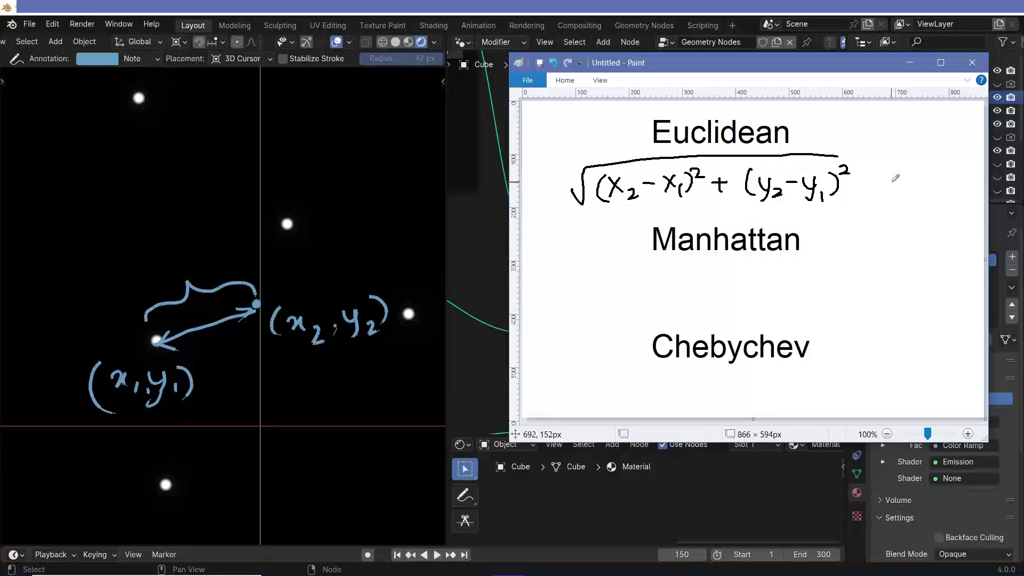
Write A² + B² = C² beside the Euclidean formula, box it, and draw a curved arrow from it towards the formula.
mouse_move(884, 194)
left_mouse_down()
mouse_move(889, 175)
mouse_move(898, 187)
mouse_move(920, 182)
left_mouse_up()
mouse_move(915, 176)
left_mouse_down()
mouse_move(914, 188)
mouse_move(960, 177)
left_mouse_up()
mouse_move(953, 183)
left_mouse_down()
mouse_move(970, 186)
mouse_move(977, 167)
mouse_move(981, 174)
left_mouse_up()
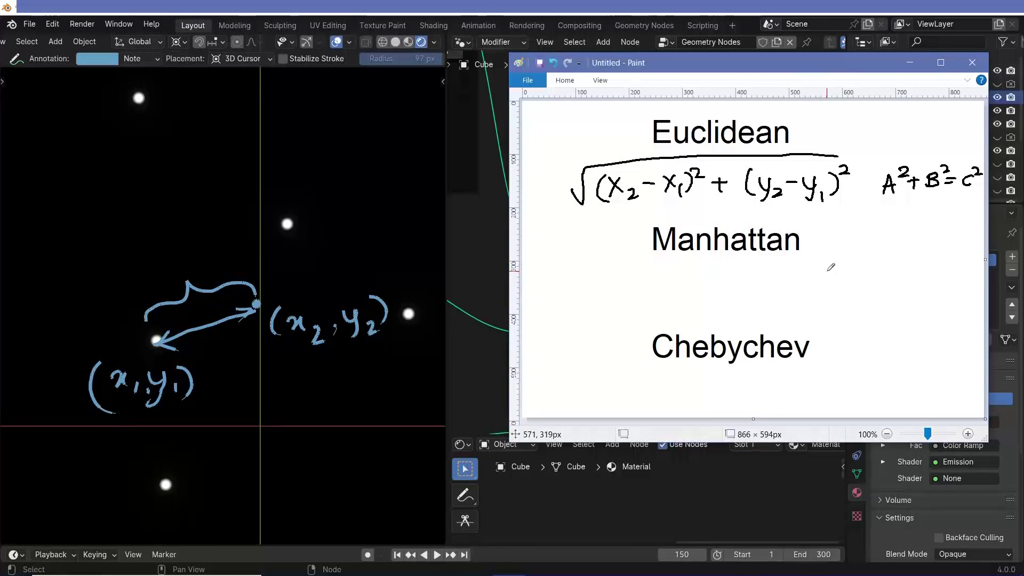
mouse_move(877, 163)
left_mouse_down()
mouse_move(873, 201)
mouse_move(980, 196)
mouse_move(984, 163)
mouse_move(880, 159)
left_mouse_up()
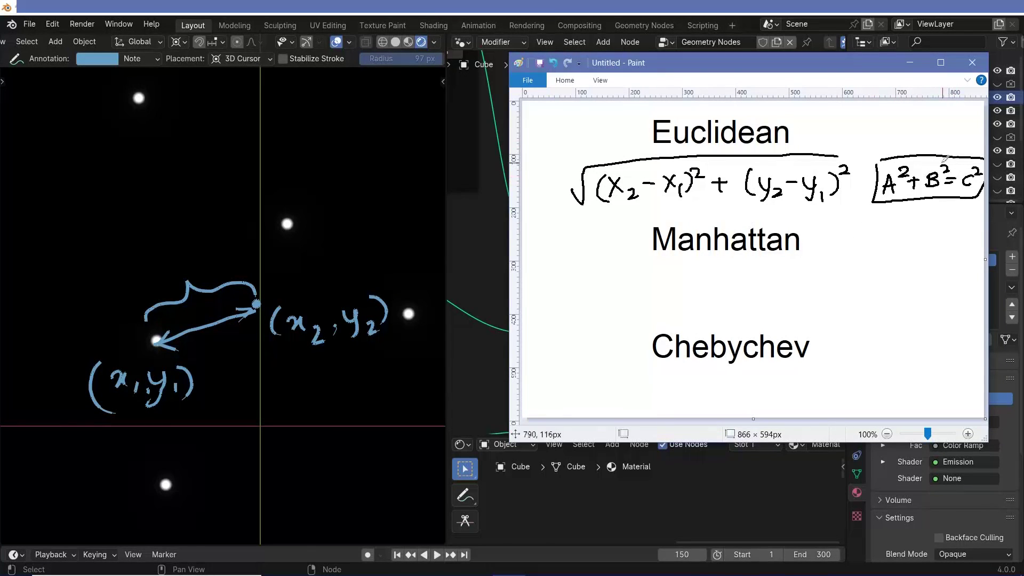
mouse_move(905, 156)
left_mouse_down()
mouse_move(856, 132)
mouse_move(866, 144)
left_mouse_up()
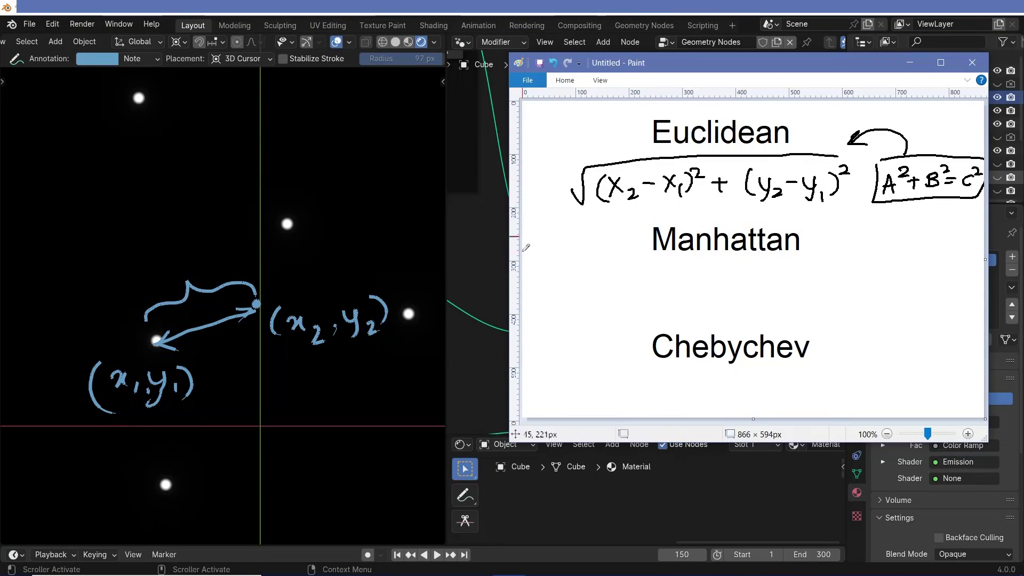
Switch to Blender and set the Color Ramp's black stop to 0.242 and white stop to 0.316 in the Plane's material.
scroll(337, 287, "down", 6)
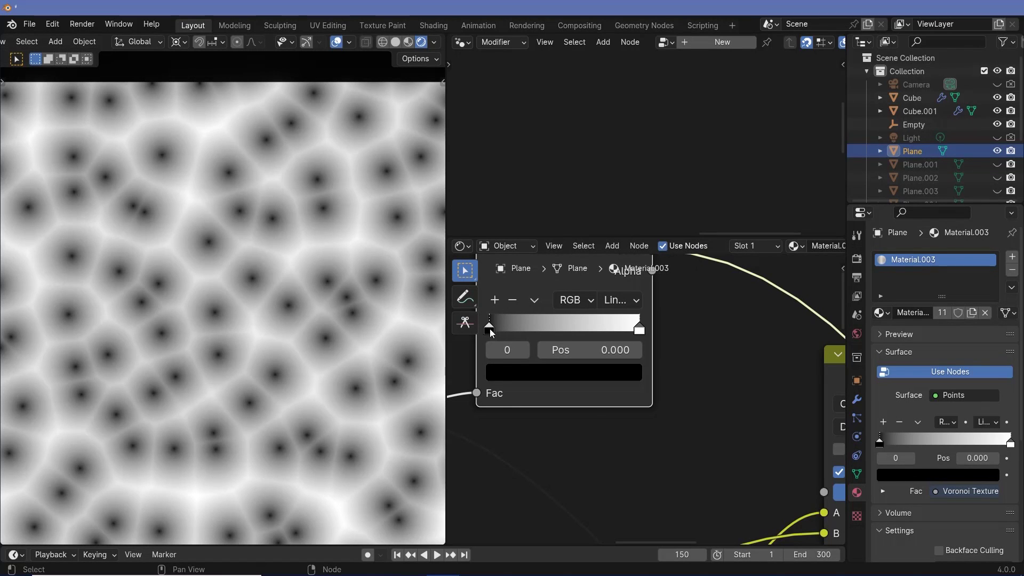
left_click_drag(489, 329, 525, 328)
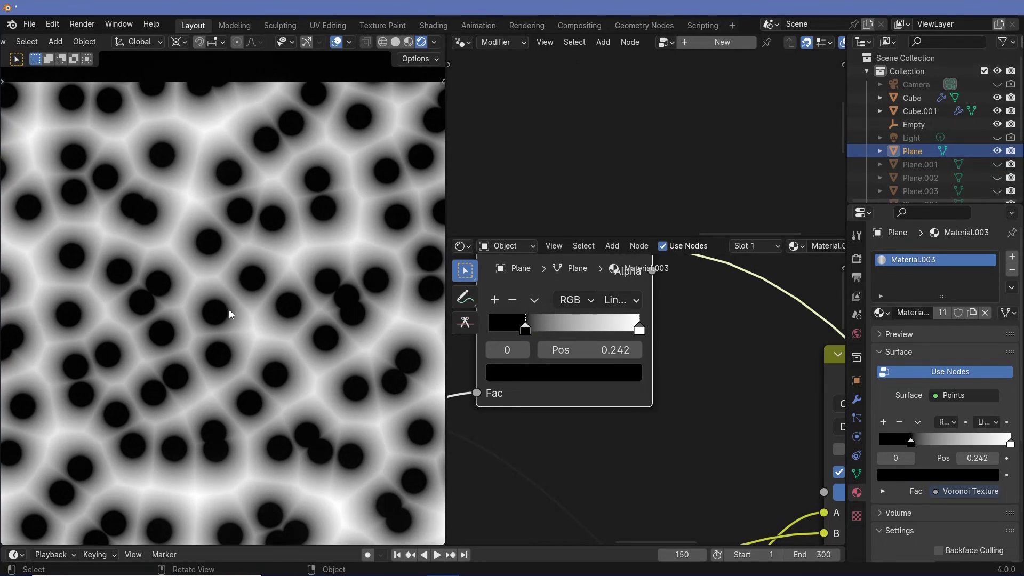
scroll(296, 265, "up", 4)
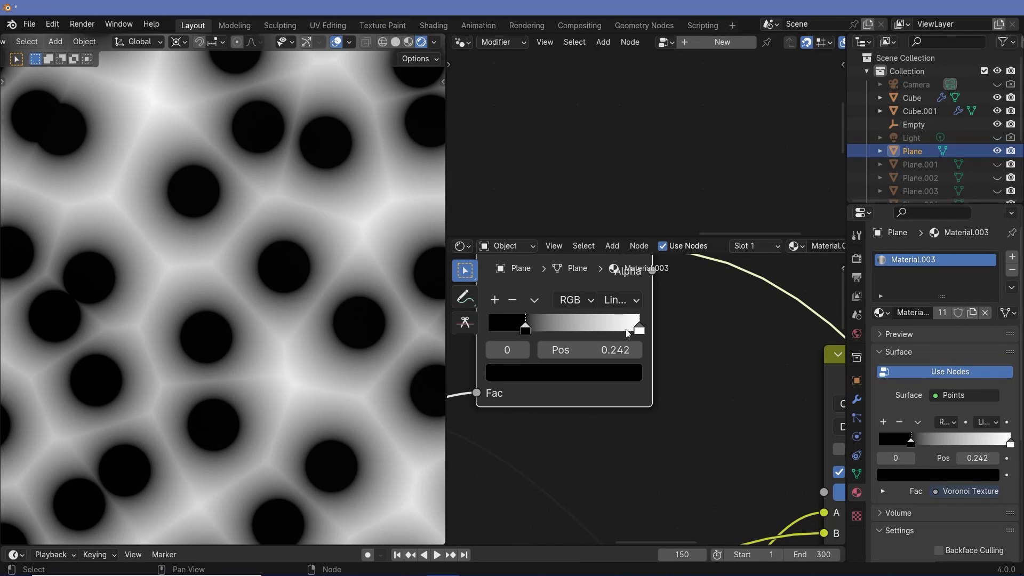
left_click_drag(638, 331, 536, 327)
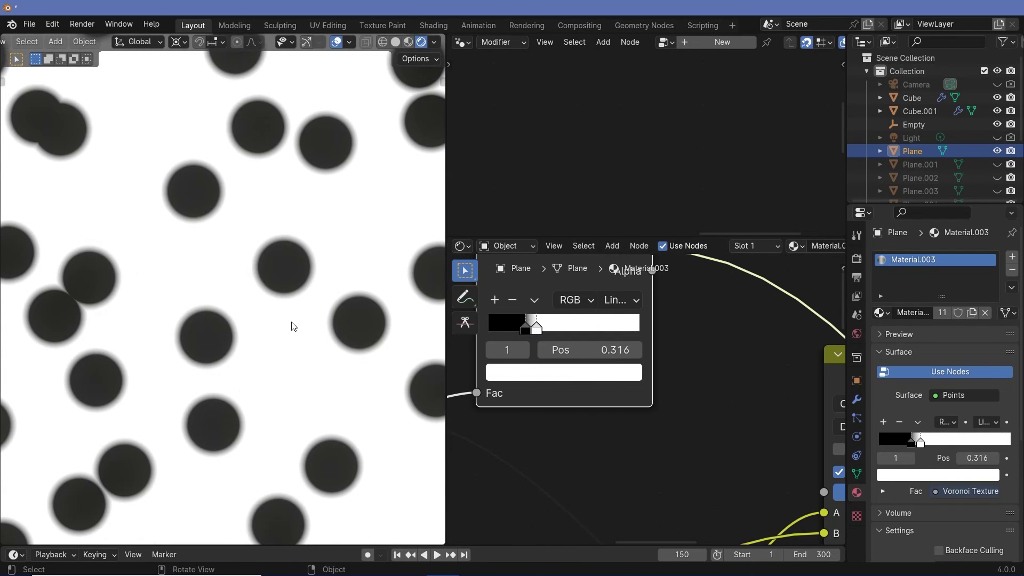
Set the Color Ramp's black stop to 0.158 and shift the white stop further along to soften the dots' edges.
scroll(293, 326, "down", 2)
scroll(293, 326, "up", 1)
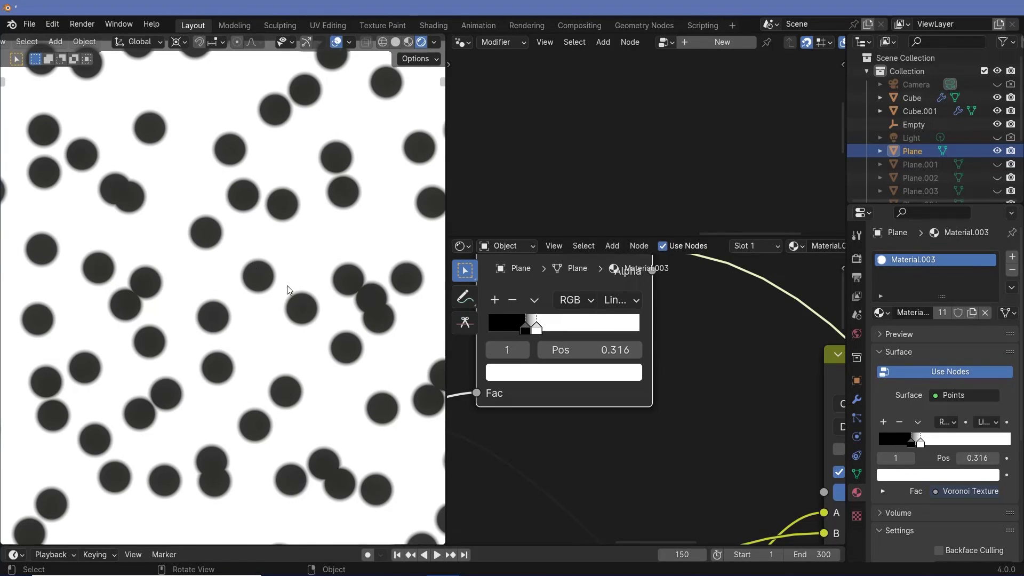
scroll(287, 286, "up", 4)
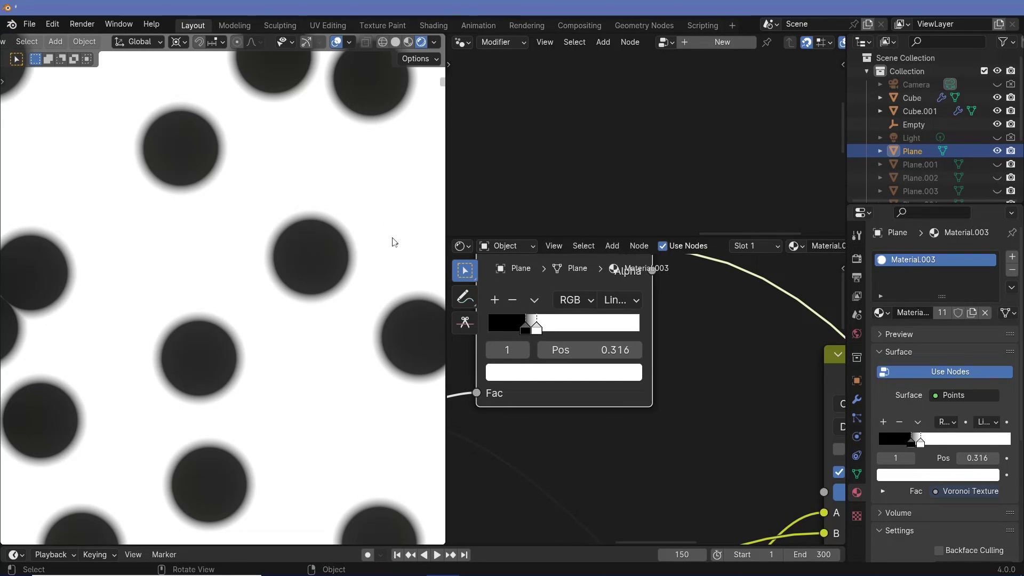
left_click_drag(546, 325, 512, 330)
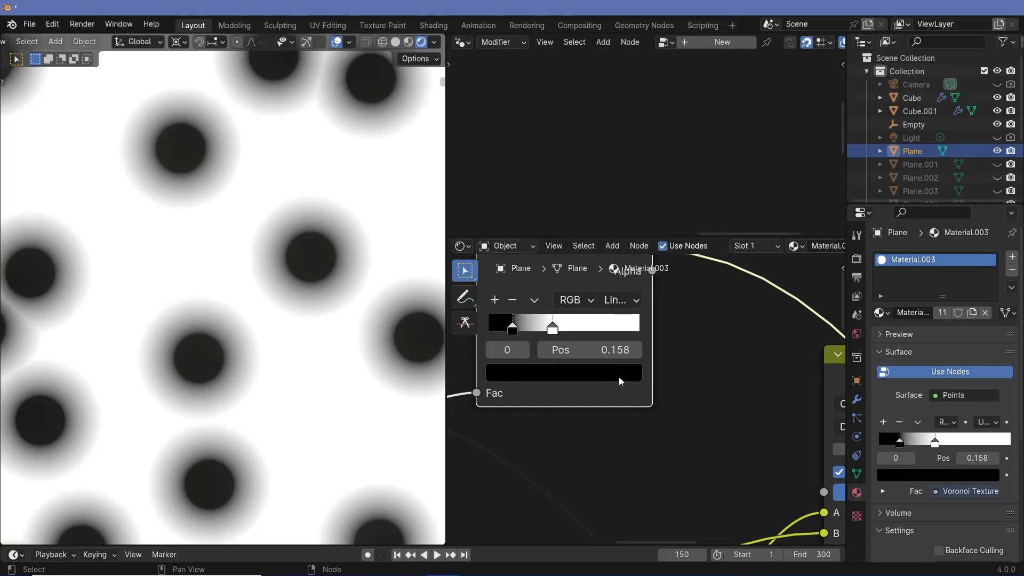
Set the distance metric of the Voronoi Texture in the Cube's geometry nodes to Manhattan.
scroll(614, 377, "down", 4)
middle_click_drag(619, 428, 623, 420)
scroll(359, 359, "down", 4)
scroll(532, 482, "up", 2)
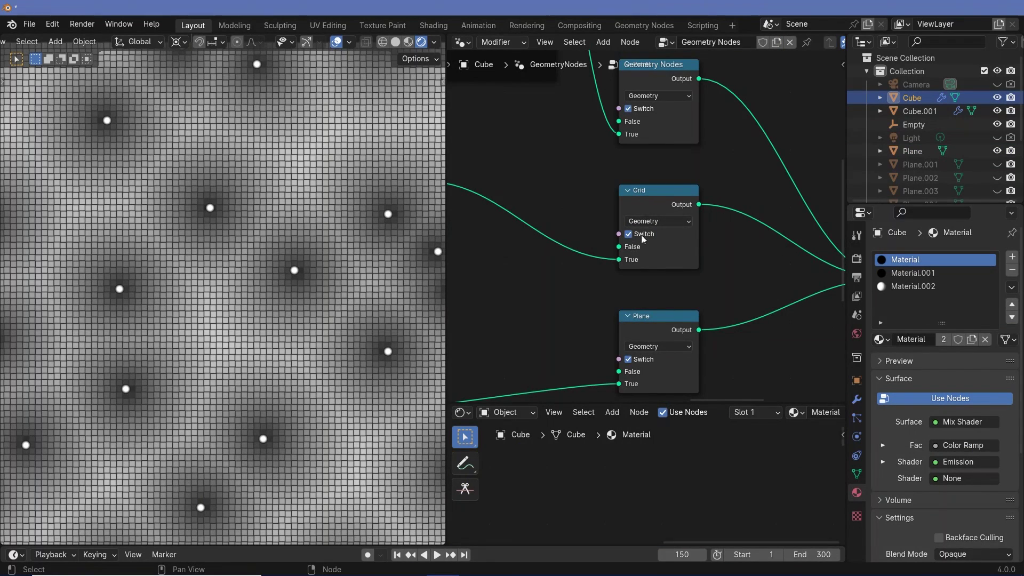
middle_click_drag(559, 309, 475, 194)
scroll(560, 373, "up", 3)
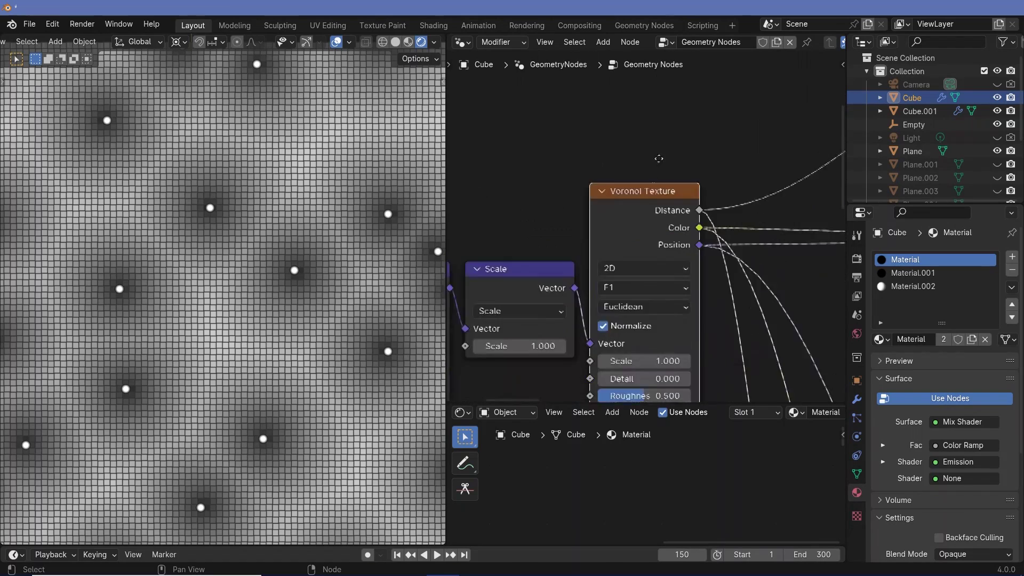
left_click(630, 281)
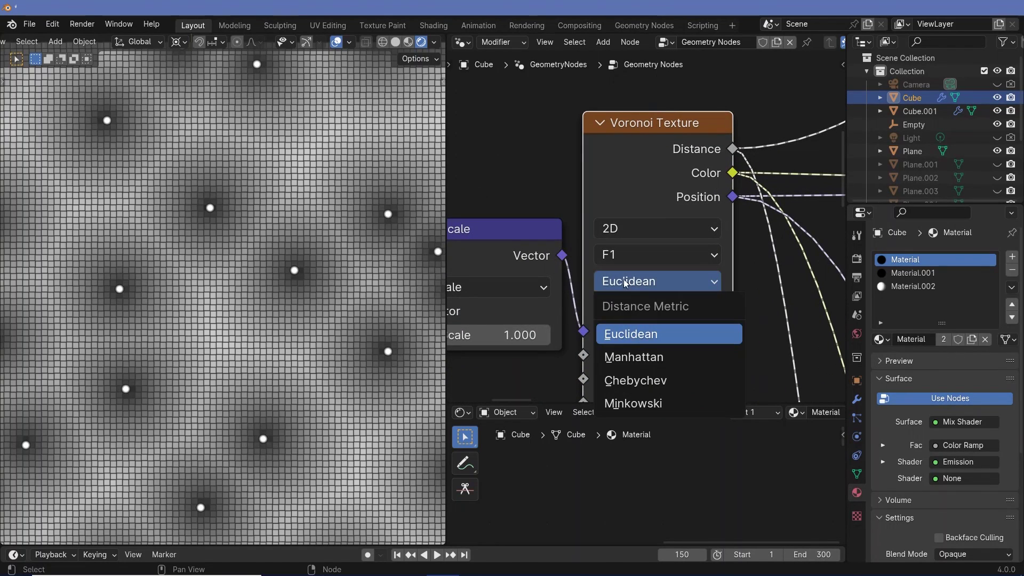
left_click(631, 357)
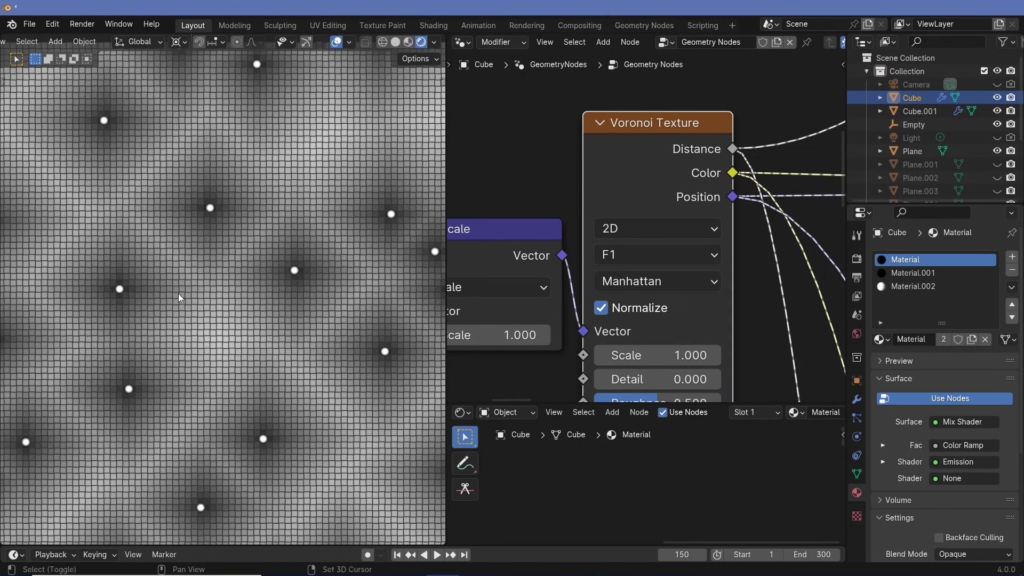
Set the distance metric of the Voronoi Texture in the Plane's material to Manhattan.
scroll(178, 293, "down", 5)
left_click(547, 498)
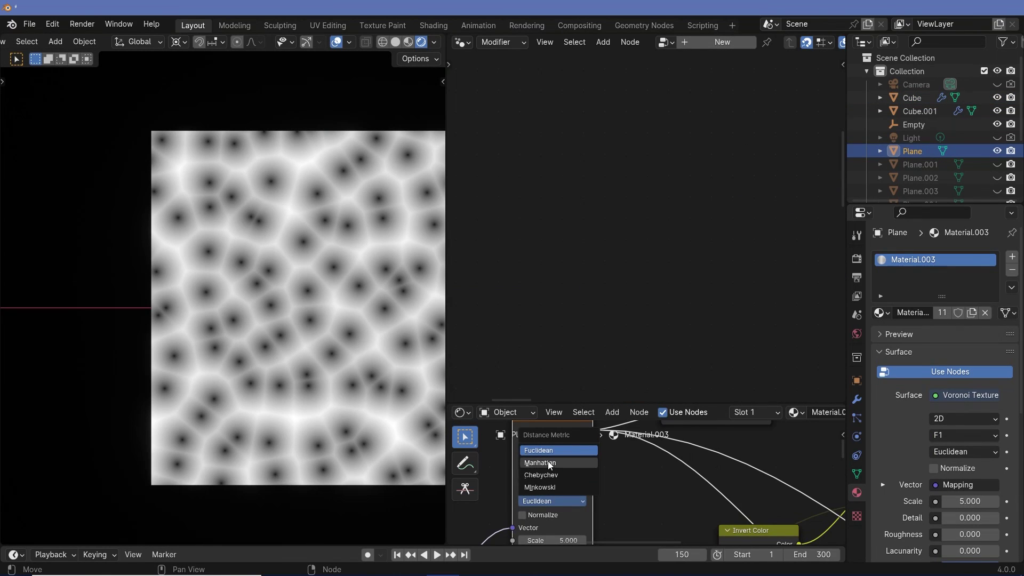
key("Return")
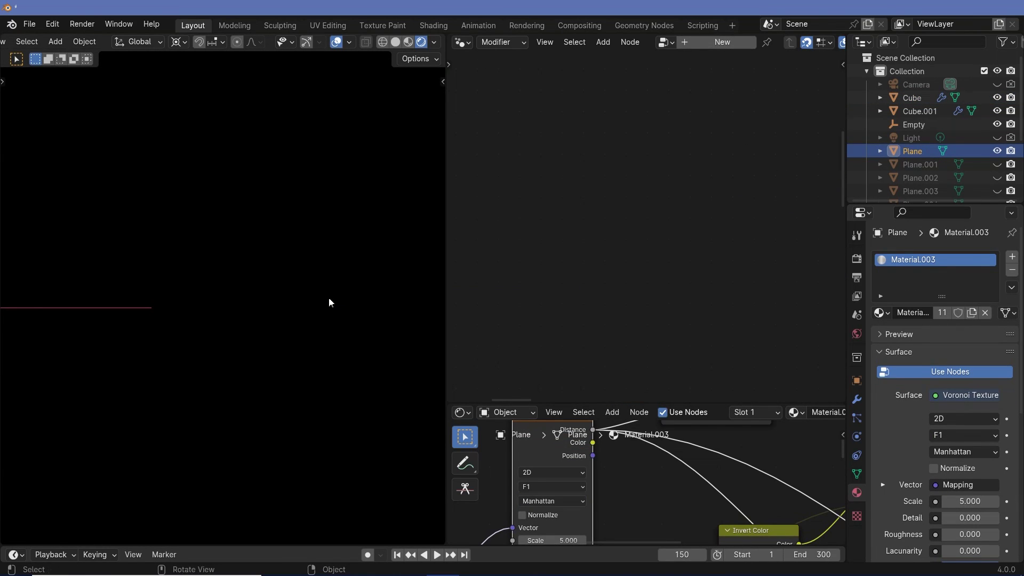
Use the Annotate tool to place one dot on a white point's centre and another on a grid cell diagonally above it.
scroll(316, 304, "up", 2)
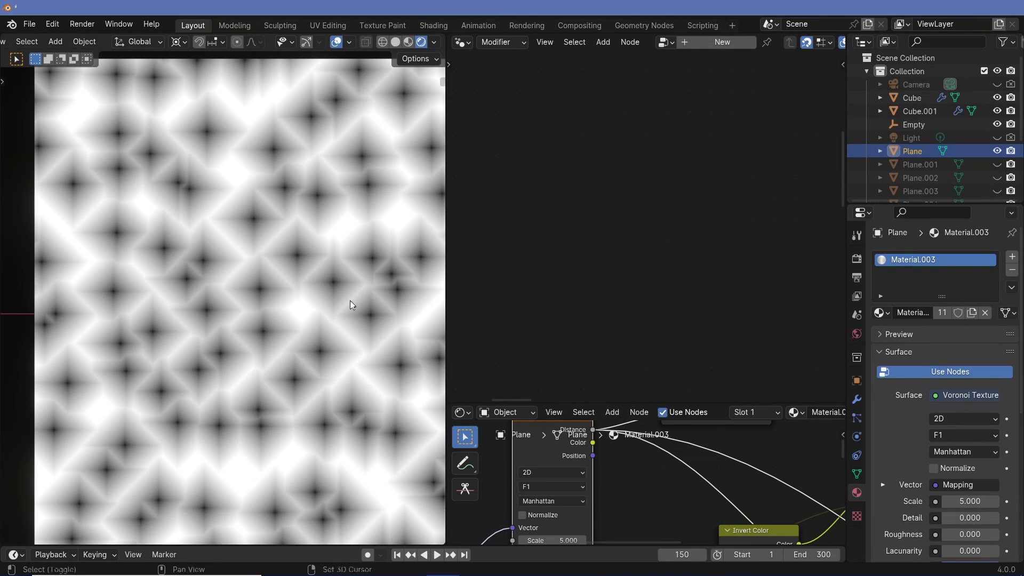
scroll(317, 280, "up", 2)
scroll(199, 304, "up", 3)
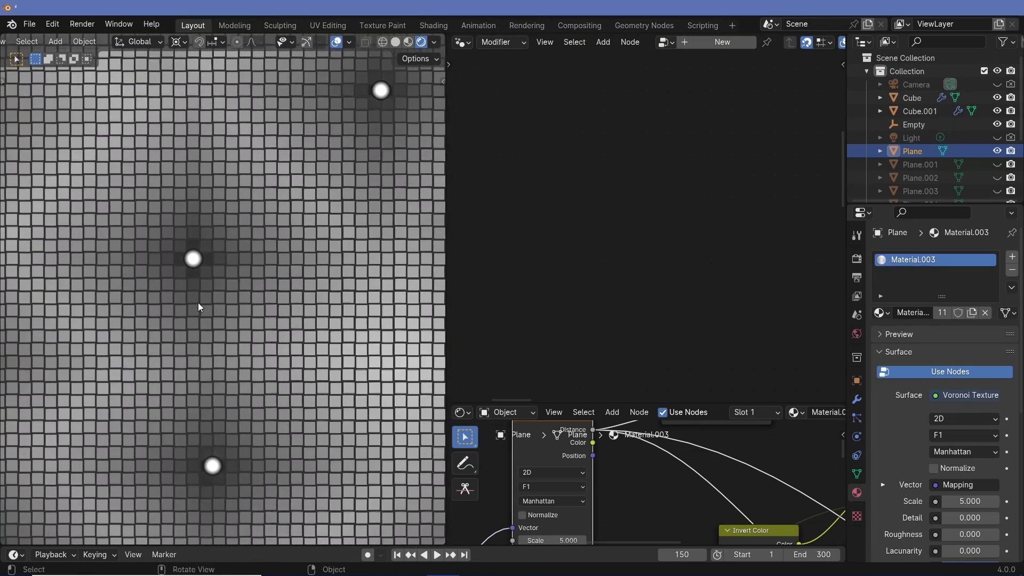
middle_click_drag(254, 295, 325, 356, "shift")
scroll(325, 357, "up", 1)
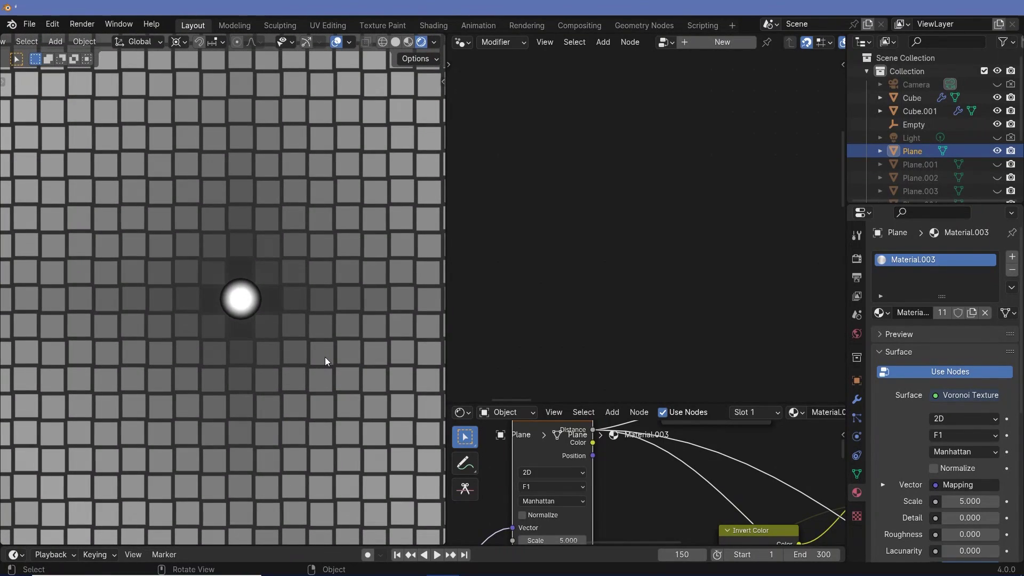
scroll(318, 270, "up", 1)
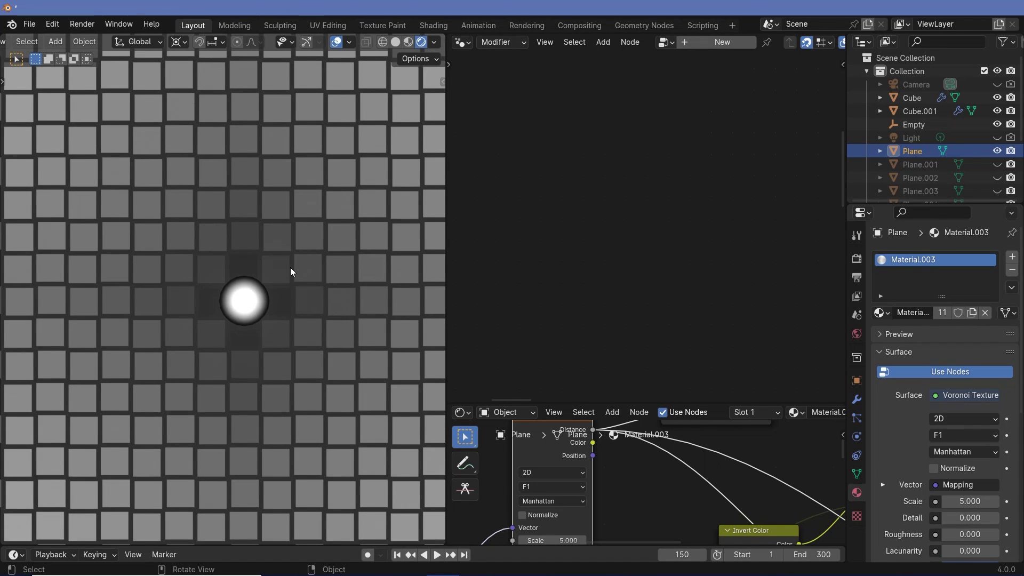
middle_click_drag(389, 187, 356, 190, "shift")
key("shift+space")
key("d")
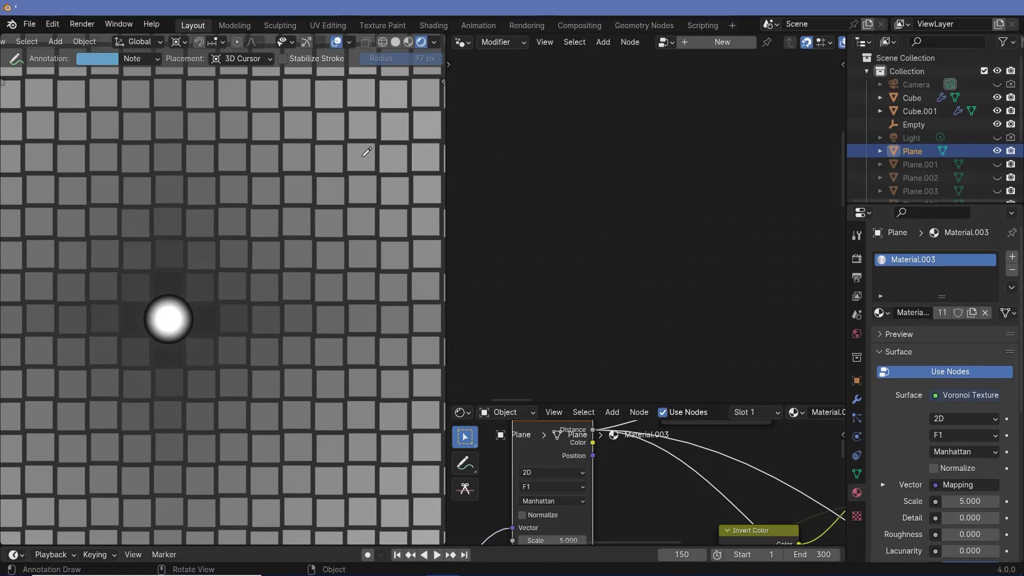
left_click(363, 156)
left_click(169, 320)
Draw a straight double-headed arrow between the two dots with two cells along it circled, and undo these strokes.
mouse_move(364, 155)
left_mouse_down()
mouse_move(185, 319)
mouse_move(192, 294)
mouse_move(211, 318)
left_mouse_up()
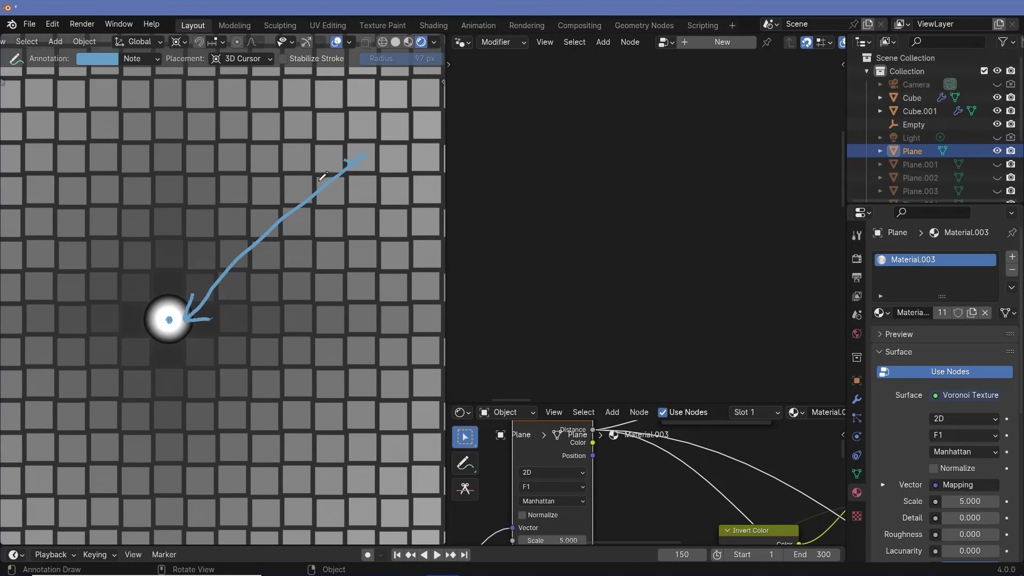
left_click_drag(322, 176, 288, 225)
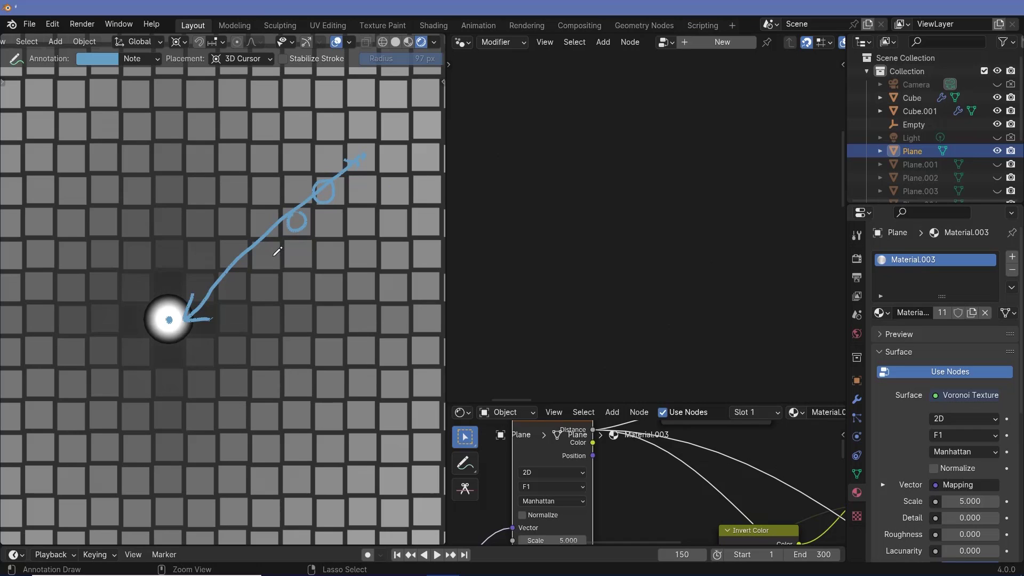
key("ctrl+z")
key("ctrl+z")
key("ctrl+z")
key("ctrl+z")
key("ctrl+z")
key("ctrl+z")
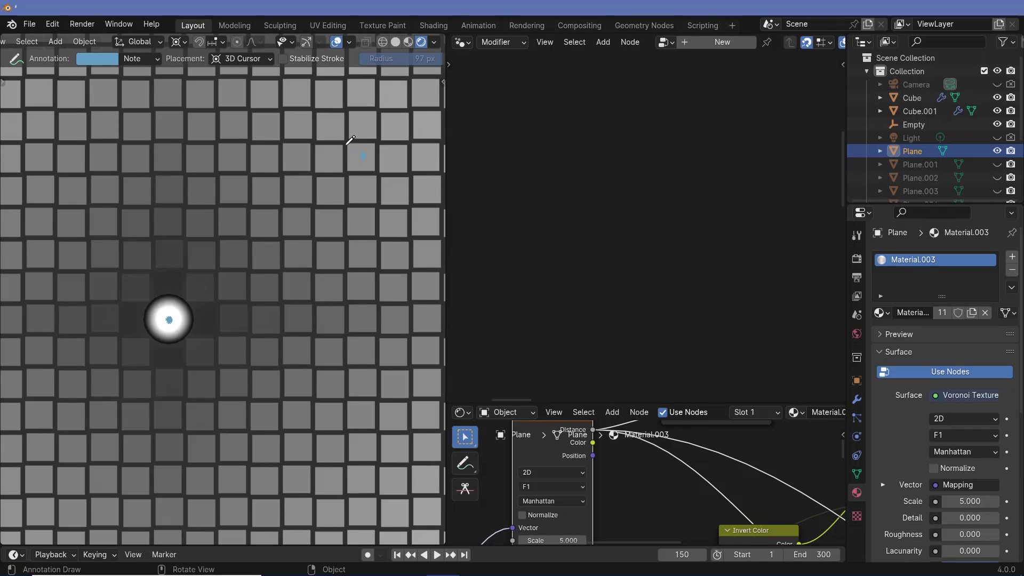
Annotate a staircase path along the grid gaps between the two dots, and a labelled bracket below it for the horizontal X distance.
mouse_move(346, 144)
left_mouse_down()
mouse_move(346, 170)
mouse_move(313, 173)
mouse_move(314, 200)
mouse_move(281, 209)
mouse_move(281, 234)
mouse_move(250, 241)
mouse_move(249, 266)
mouse_move(219, 270)
mouse_move(219, 293)
mouse_move(179, 304)
left_mouse_up()
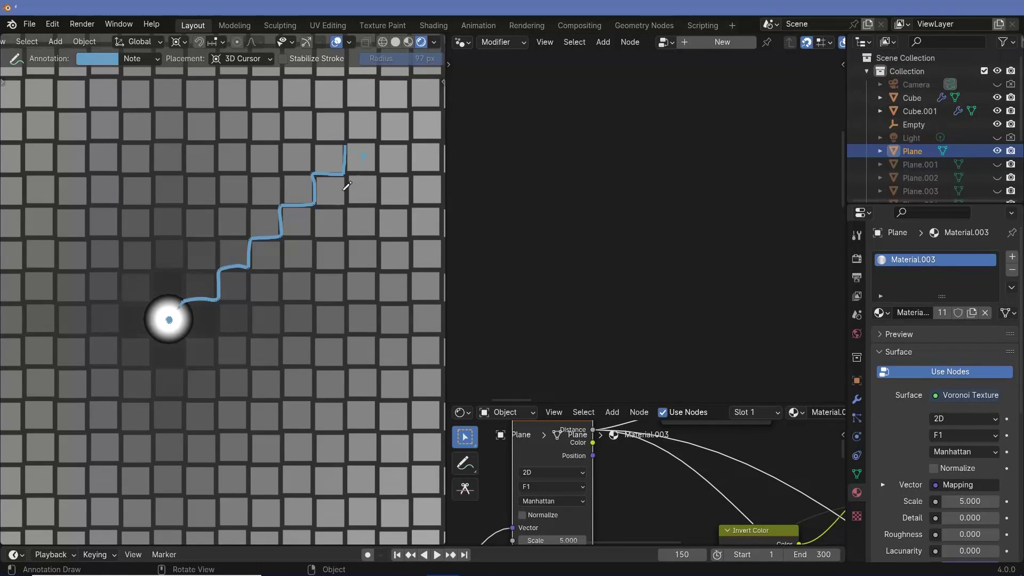
left_click_drag(347, 140, 361, 139)
mouse_move(188, 339)
left_mouse_down()
mouse_move(223, 352)
mouse_move(372, 345)
left_mouse_up()
mouse_move(268, 389)
left_mouse_down()
mouse_move(286, 367)
mouse_move(287, 383)
mouse_move(263, 376)
left_mouse_up()
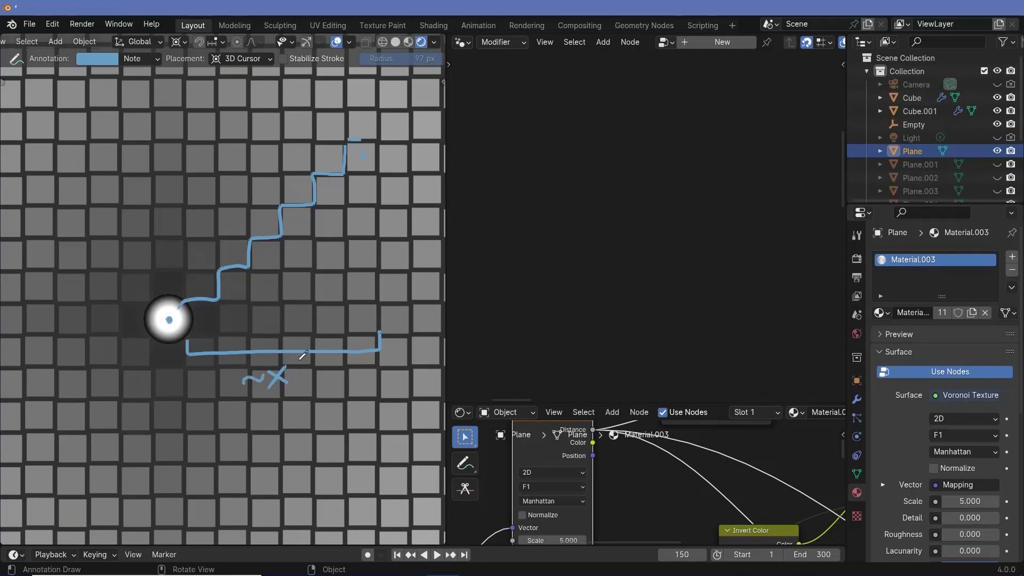
Annotate a vertical bracket beside the staircase path, label it ΔY, and correct the horizontal bracket's label to ΔX.
mouse_move(380, 144)
left_mouse_down()
mouse_move(397, 170)
mouse_move(402, 294)
mouse_move(380, 347)
left_mouse_up()
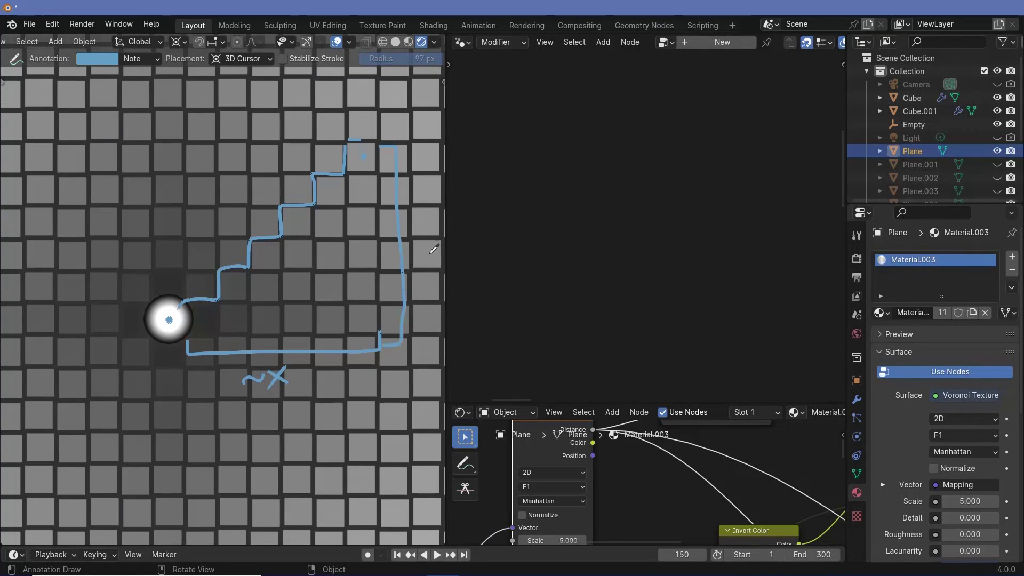
left_click_drag(411, 247, 425, 243)
key("ctrl+z")
left_click_drag(416, 241, 413, 263)
left_click_drag(416, 242, 426, 255)
Write the sum ΔX + ΔY enclosed in square brackets below the staircase diagram.
mouse_move(178, 435)
left_mouse_down()
mouse_move(183, 457)
mouse_move(198, 454)
left_mouse_up()
mouse_move(197, 437)
left_mouse_down()
mouse_move(184, 456)
mouse_move(278, 438)
left_mouse_up()
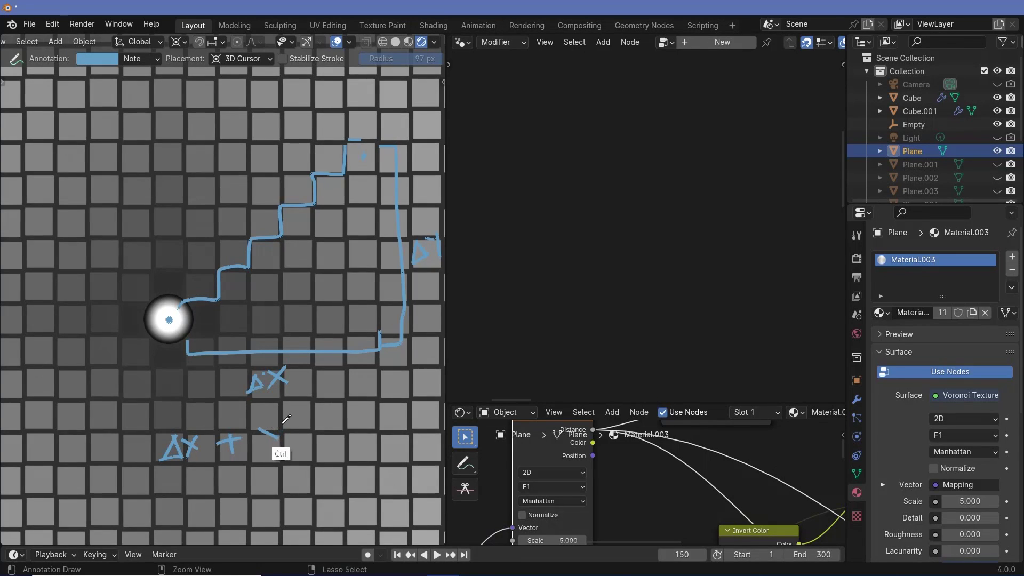
key("ctrl+z")
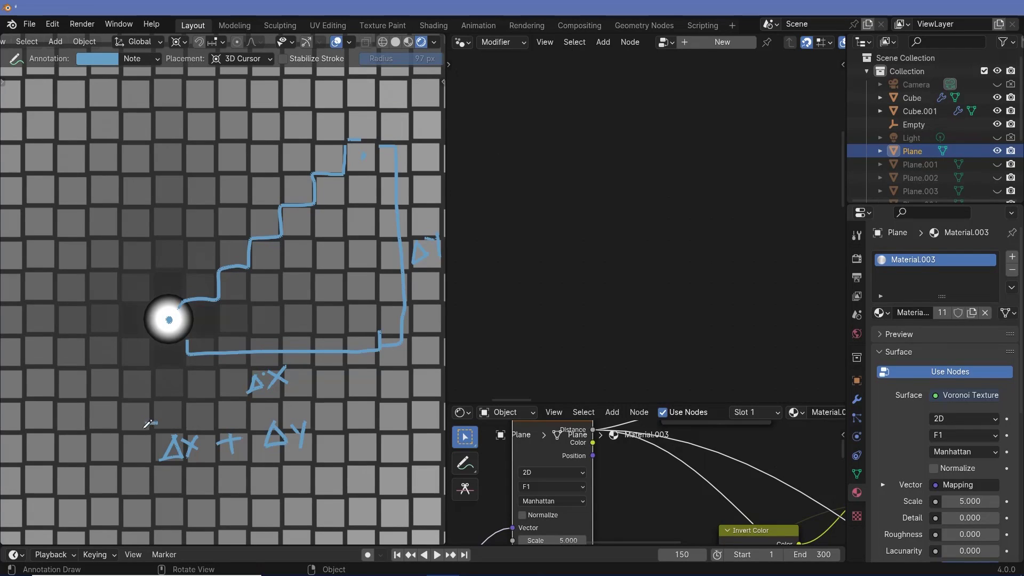
left_click_drag(148, 425, 187, 475)
left_click_drag(315, 405, 314, 458)
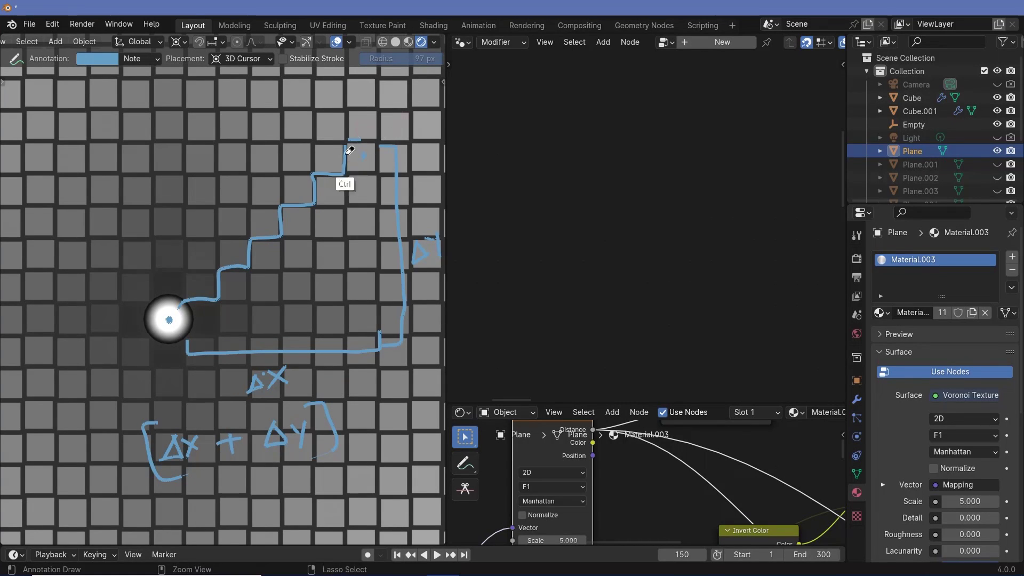
Erase all the distance annotations from the grid view.
mouse_move(363, 154)
left_mouse_down("ctrl")
mouse_move(208, 297)
mouse_move(206, 347)
mouse_move(282, 352)
mouse_move(155, 441)
mouse_move(297, 422)
mouse_move(315, 388)
left_mouse_up("ctrl")
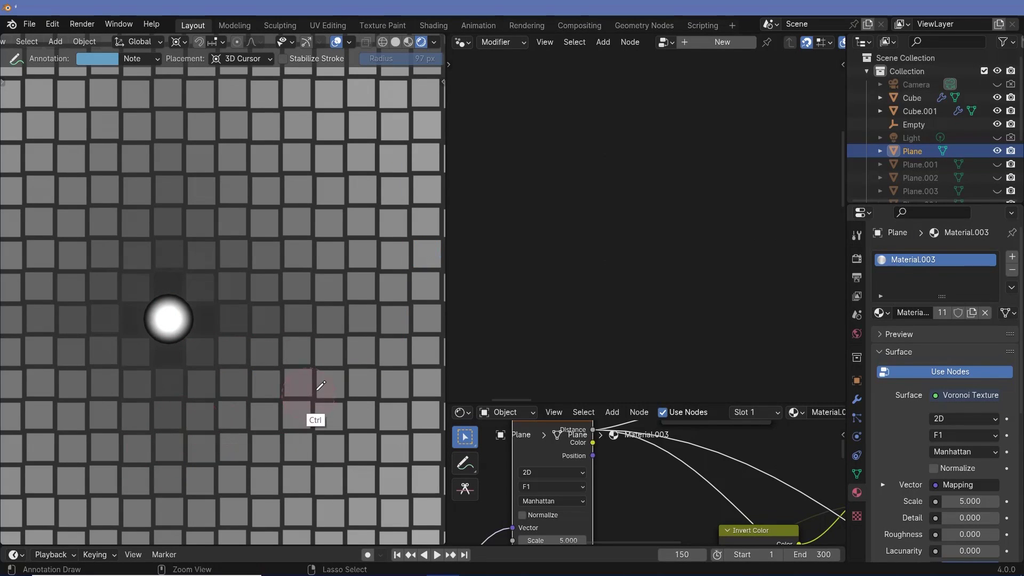
Switch to Paint and handwrite (x₂−x₁) + (y₂−y₁) under the Manhattan heading.
key("alt+Tab")
left_click_drag(612, 285, 629, 301)
mouse_move(634, 297)
left_mouse_down()
mouse_move(645, 308)
mouse_move(660, 288)
mouse_move(714, 284)
left_mouse_up()
left_click_drag(608, 280, 605, 309)
left_click_drag(731, 288, 751, 288)
mouse_move(742, 278)
left_mouse_down()
mouse_move(741, 297)
mouse_move(853, 282)
mouse_move(865, 293)
left_mouse_up()
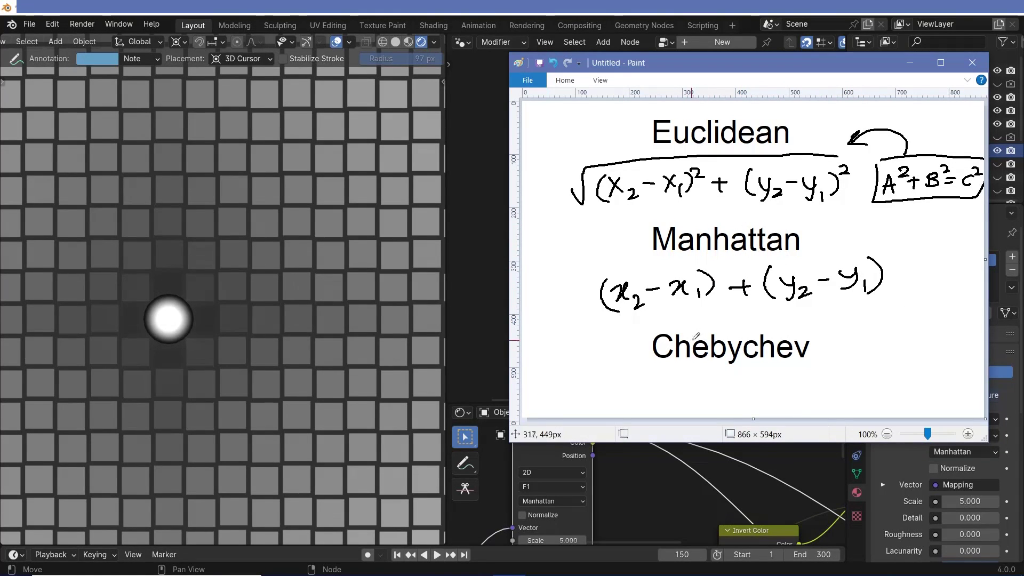
Back in Blender, annotate ticks on the four cells adjacent to the white point and try a diagonal line from its upper-right cell.
left_click(256, 285)
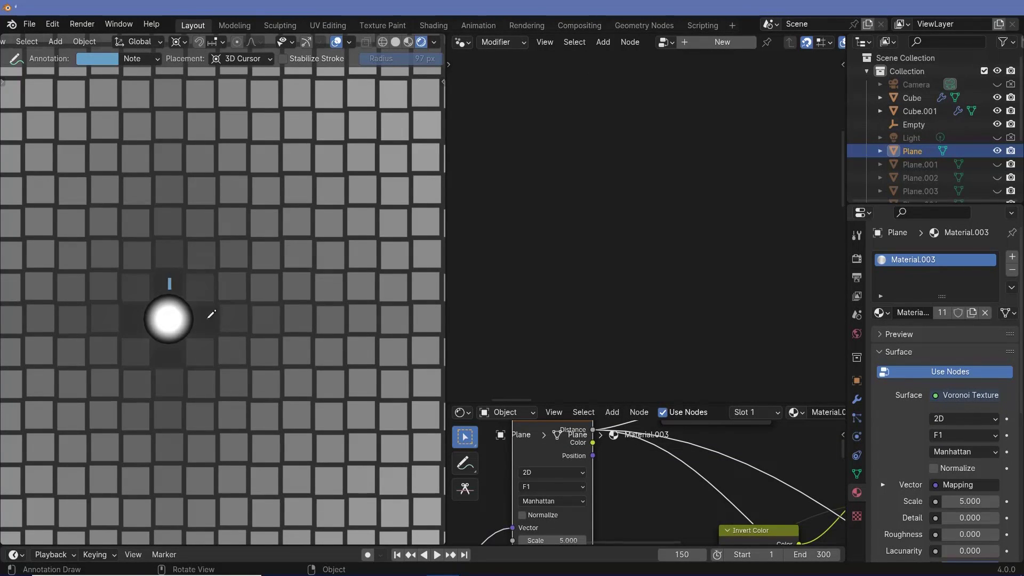
left_click_drag(202, 316, 170, 360)
left_click_drag(134, 316, 134, 326)
left_click_drag(199, 288, 170, 321)
key("ctrl+z")
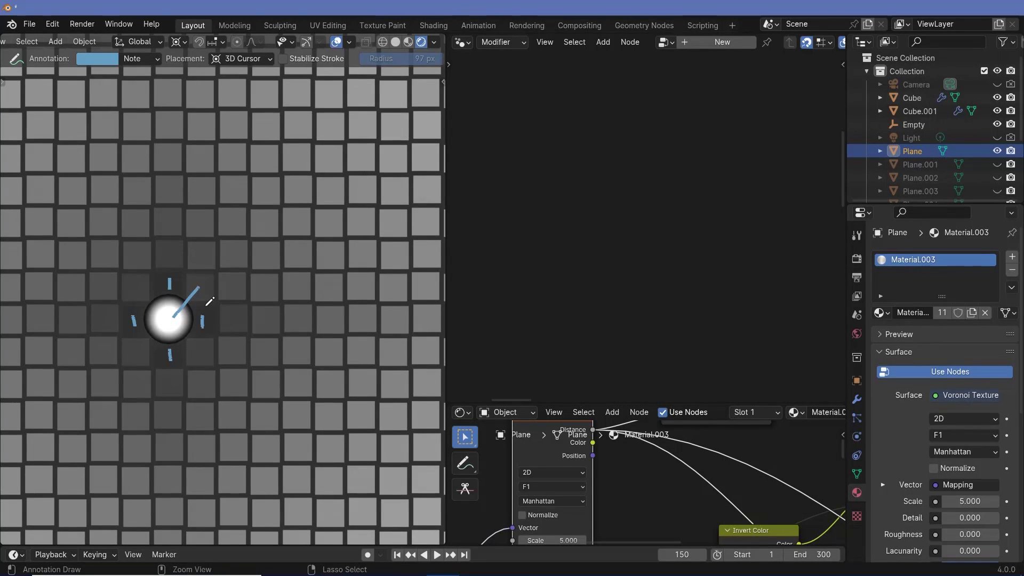
Undo the diagonal line and write 2 on the diagonal neighbours and on the cells two steps straight out from the white point.
key("ctrl+z")
left_click_drag(195, 283, 209, 296)
left_click_drag(194, 347, 209, 357)
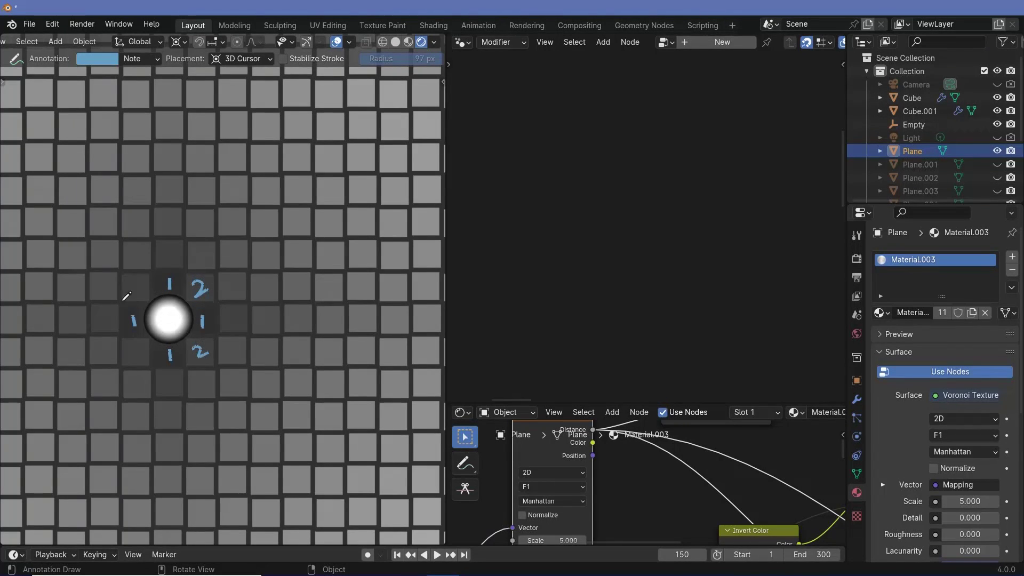
left_click_drag(128, 287, 141, 298)
left_click_drag(129, 348, 140, 358)
left_click_drag(164, 378, 176, 384)
left_click_drag(228, 317, 244, 324)
left_click_drag(164, 247, 174, 260)
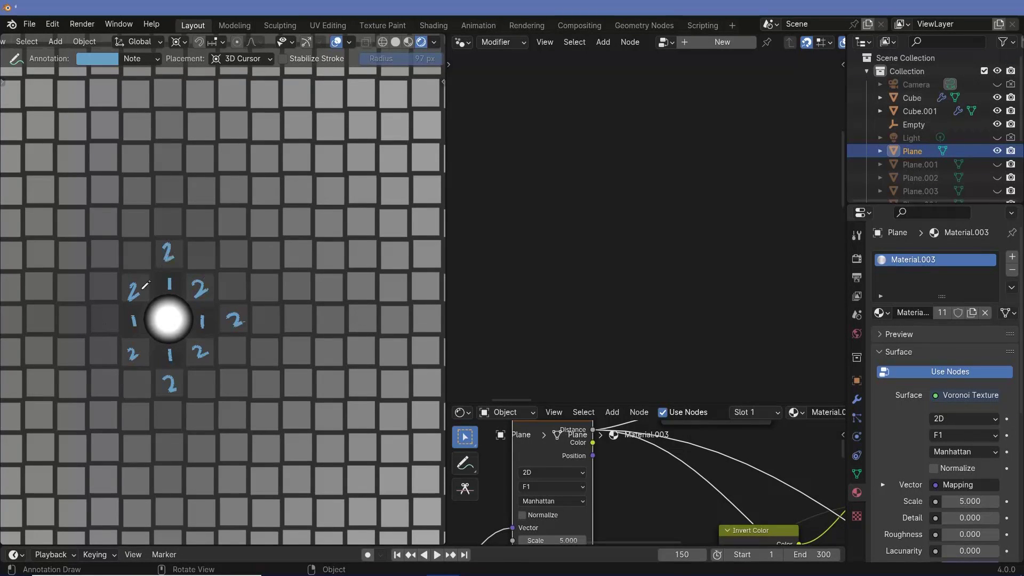
left_click_drag(97, 317, 109, 329)
Write 3 on the eight cells that lie two steps one way and one step the other from the white point.
left_click_drag(129, 374, 130, 396)
left_click_drag(195, 374, 196, 389)
left_click_drag(225, 345, 226, 360)
left_click_drag(224, 281, 226, 296)
left_click_drag(191, 245, 192, 261)
left_click_drag(132, 247, 138, 266)
left_click_drag(97, 281, 102, 300)
left_click_drag(99, 344, 104, 361)
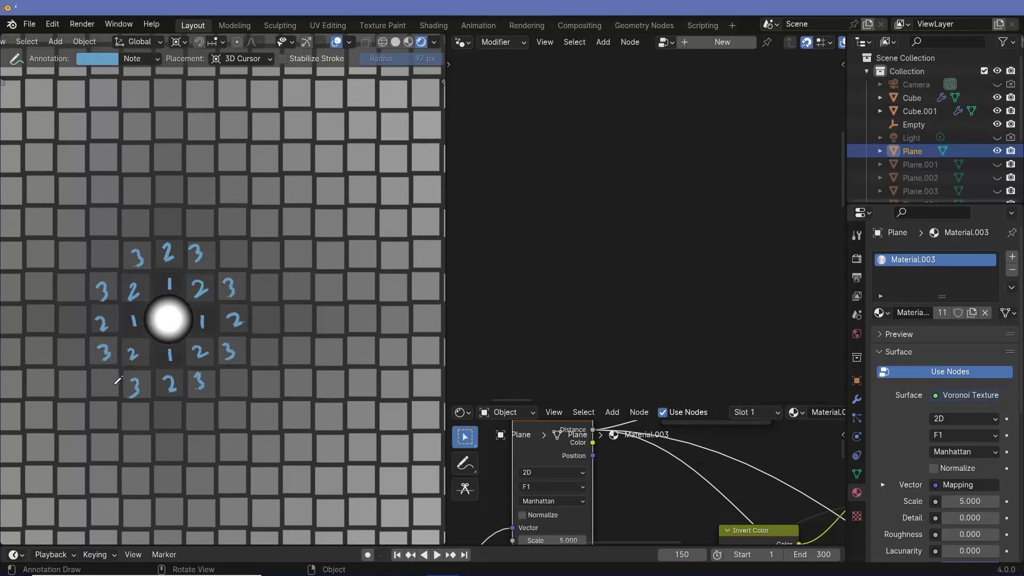
Write 4 on the four corner cells of the numbered block around the white point.
left_click_drag(102, 371, 110, 394)
left_click_drag(229, 375, 237, 392)
left_click_drag(224, 248, 234, 264)
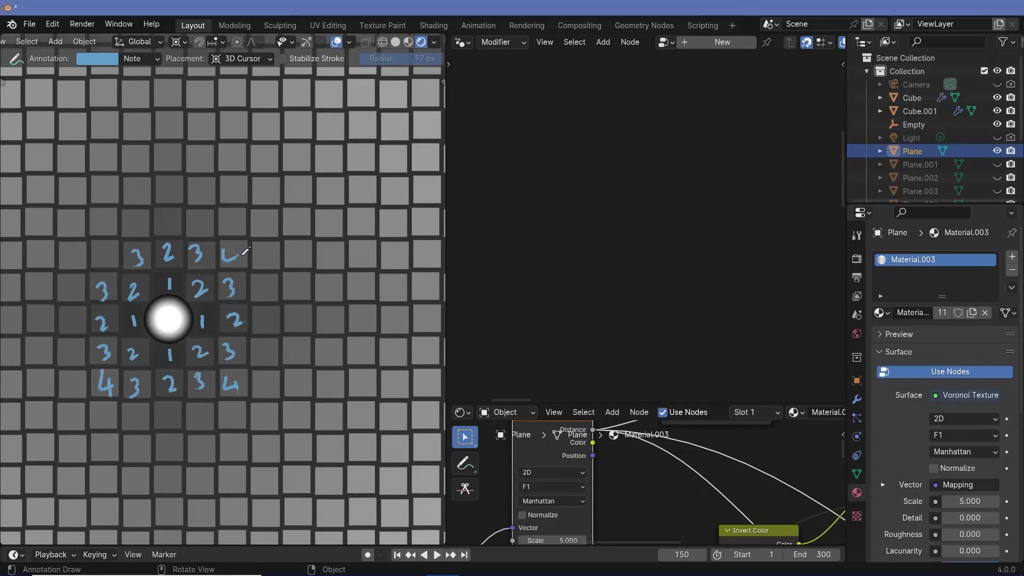
left_click_drag(99, 246, 110, 260)
left_click_drag(106, 246, 108, 266)
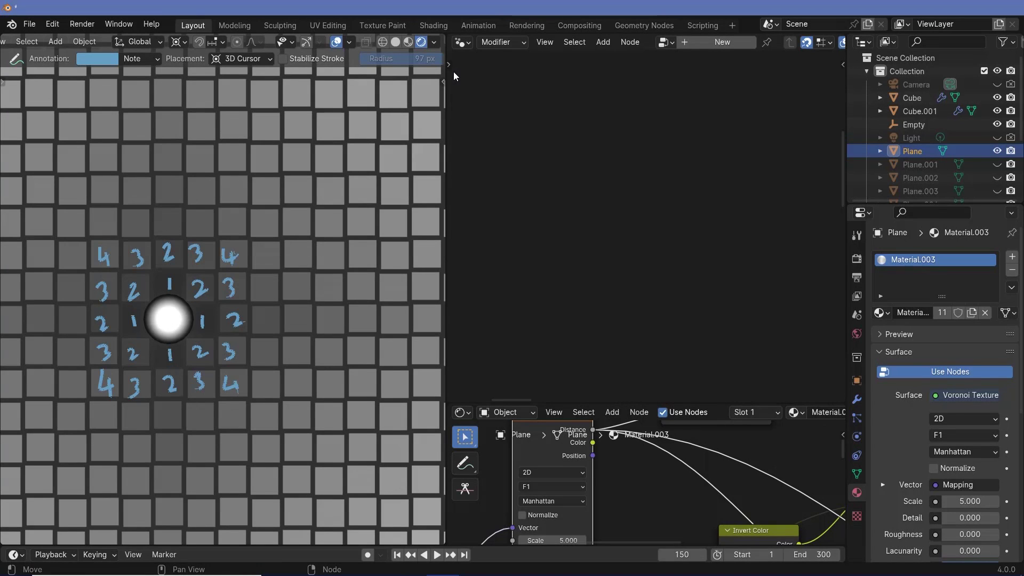
Draw outward arrows from the white point across the numbered cells: one diagonally up-right and four horizontally and vertically.
scroll(197, 284, "up", 4)
middle_click_drag(197, 286, 336, 236, "shift")
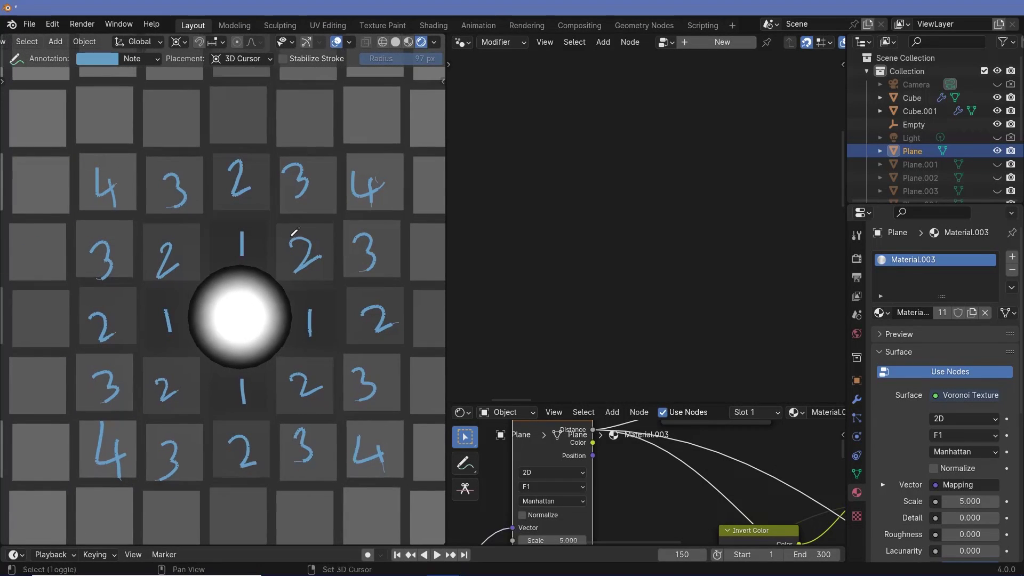
scroll(293, 232, "down", 2)
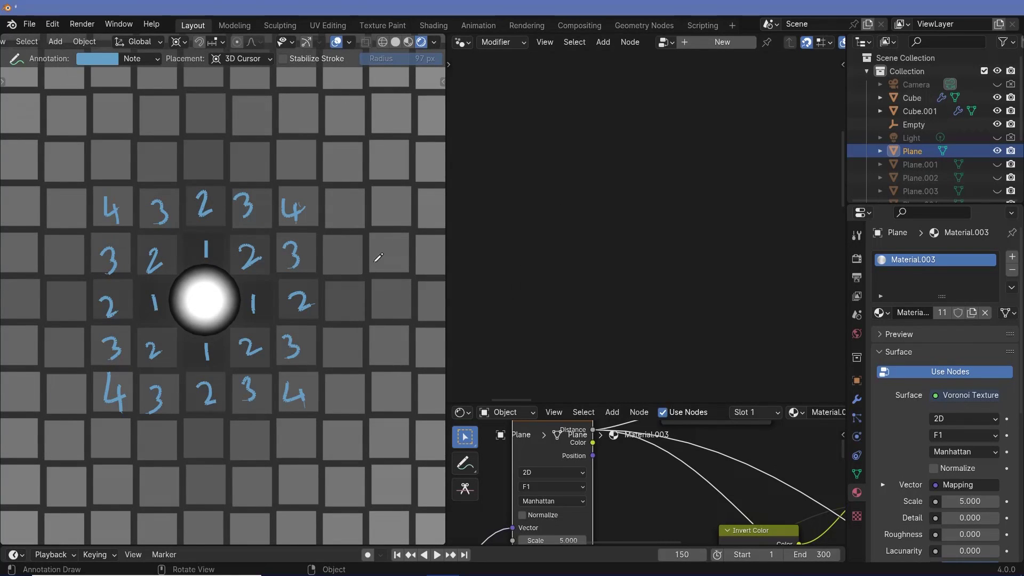
mouse_move(244, 275)
left_mouse_down()
mouse_move(393, 85)
mouse_move(388, 114)
left_mouse_up()
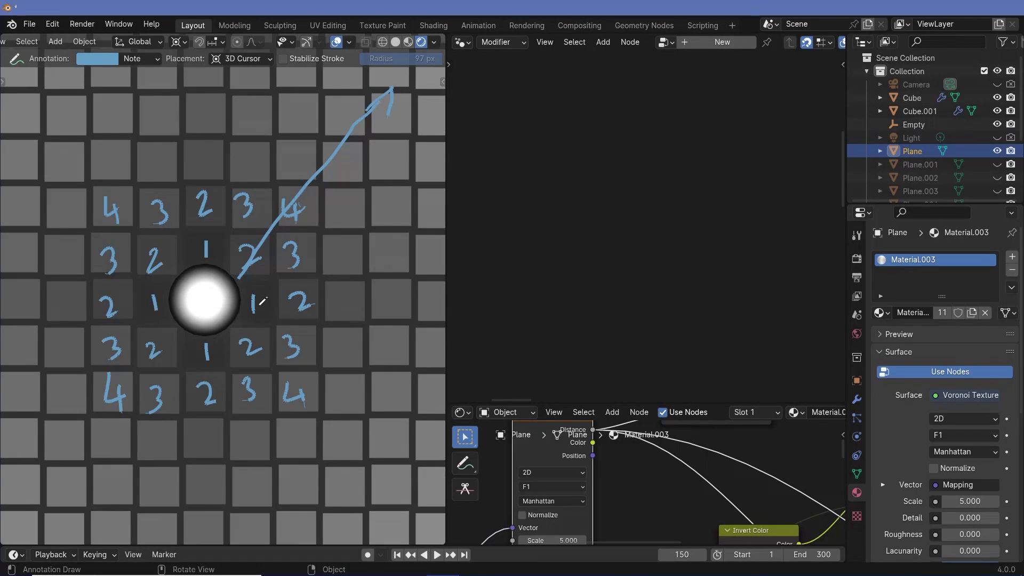
mouse_move(257, 305)
left_mouse_down()
mouse_move(422, 287)
mouse_move(403, 309)
left_mouse_up()
mouse_move(205, 344)
left_mouse_down()
mouse_move(208, 467)
mouse_move(226, 470)
left_mouse_up()
mouse_move(170, 287)
left_mouse_down()
mouse_move(29, 306)
mouse_move(56, 314)
left_mouse_up()
left_click_drag(209, 92, 215, 225)
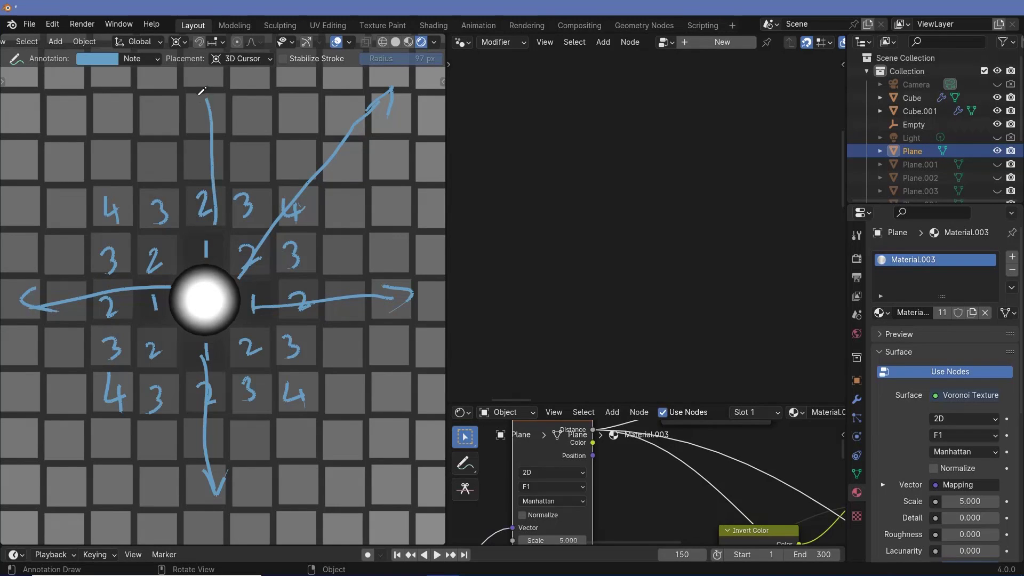
left_click_drag(195, 116, 219, 104)
Draw arrows along the other three diagonals, outward from the white point.
left_click_drag(24, 115, 189, 245)
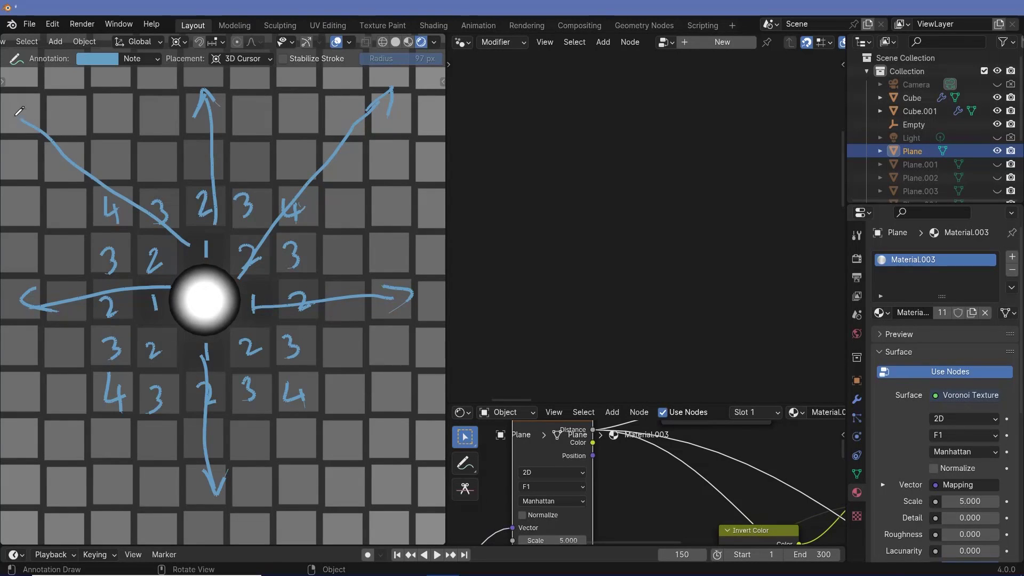
left_click_drag(22, 136, 29, 114)
left_click_drag(253, 343, 395, 457)
left_click_drag(377, 461, 401, 464)
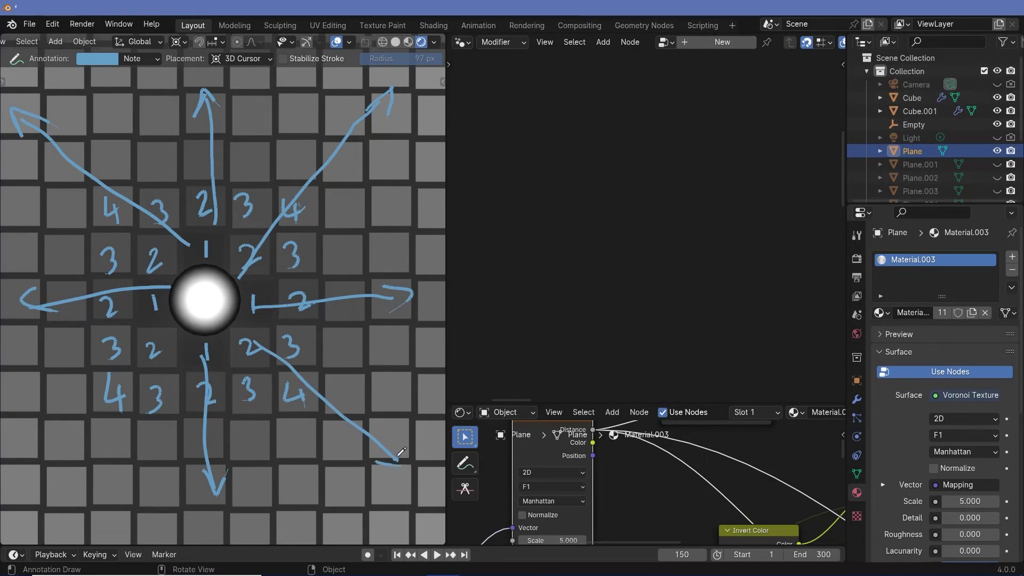
left_click_drag(176, 337, 72, 474)
left_click_drag(70, 432, 123, 457)
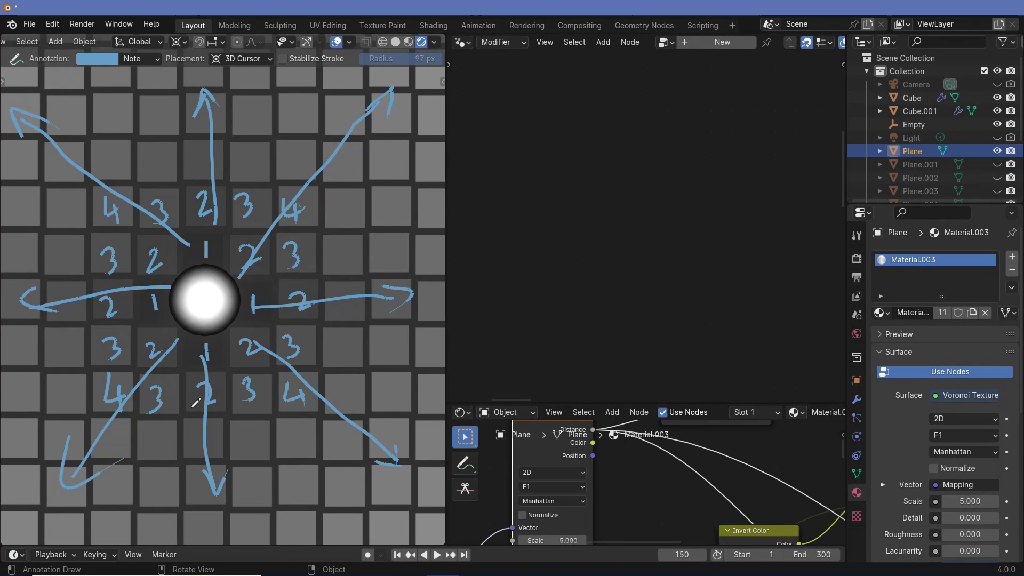
Erase all the Manhattan numbers and arrows from the grid view.
key("ctrl+z")
key("ctrl+z")
key("ctrl+z")
key("ctrl+z")
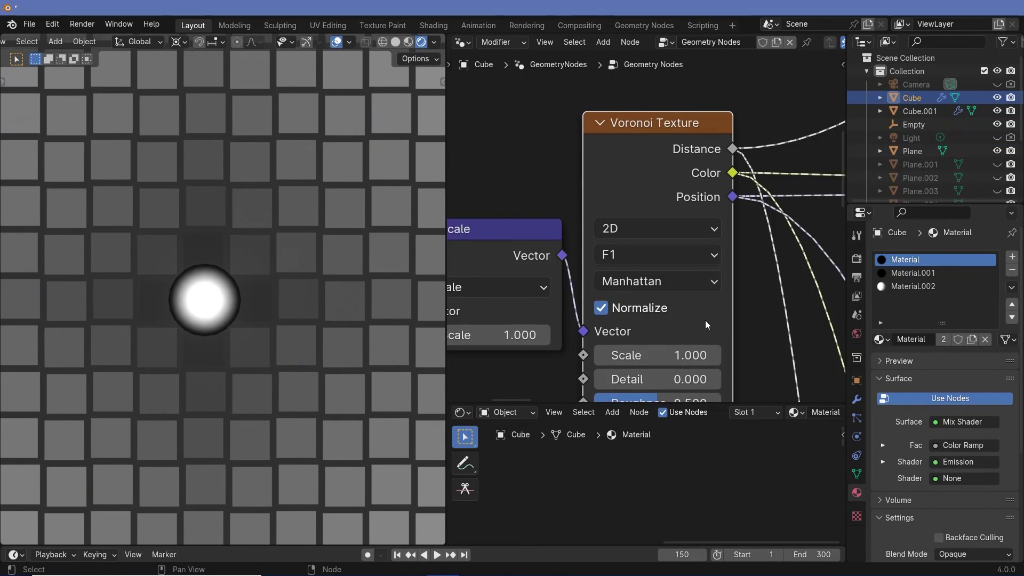
Turn off the Switch option of the Grid node in the cube's geometry nodes.
scroll(705, 320, "down", 3)
middle_click_drag(817, 327, 591, 208)
scroll(643, 226, "up", 1)
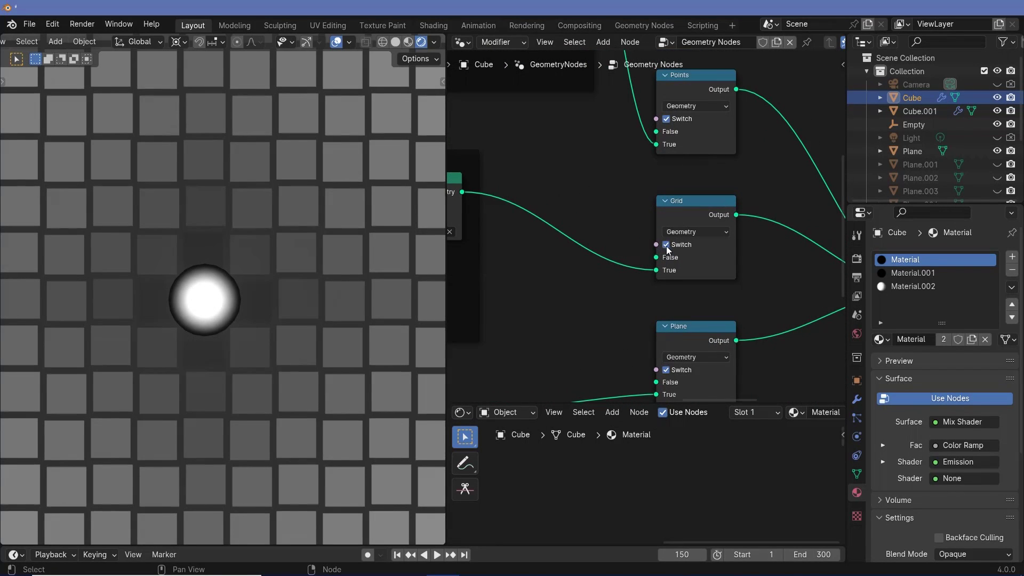
left_click(667, 245)
Examine the Manhattan shading around the white point and the overall pattern formed across many points.
key("d")
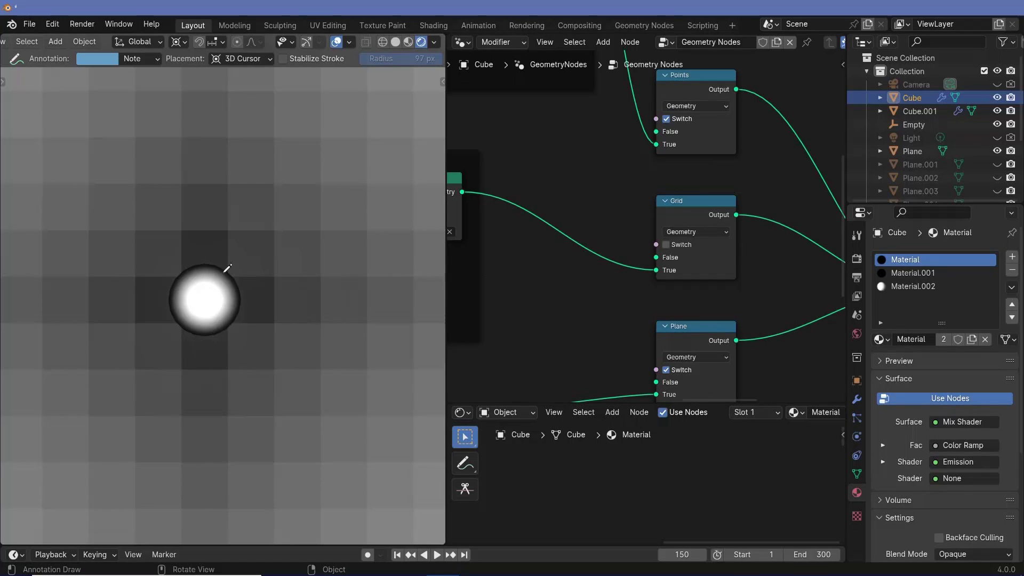
left_click(156, 254)
left_click(115, 294)
scroll(183, 281, "down", 5)
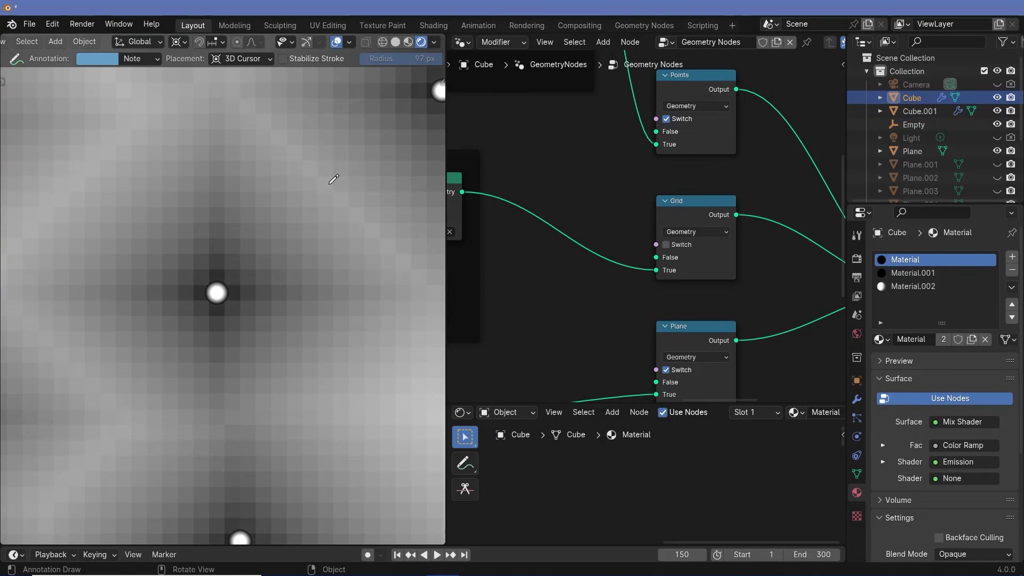
scroll(215, 287, "down", 6)
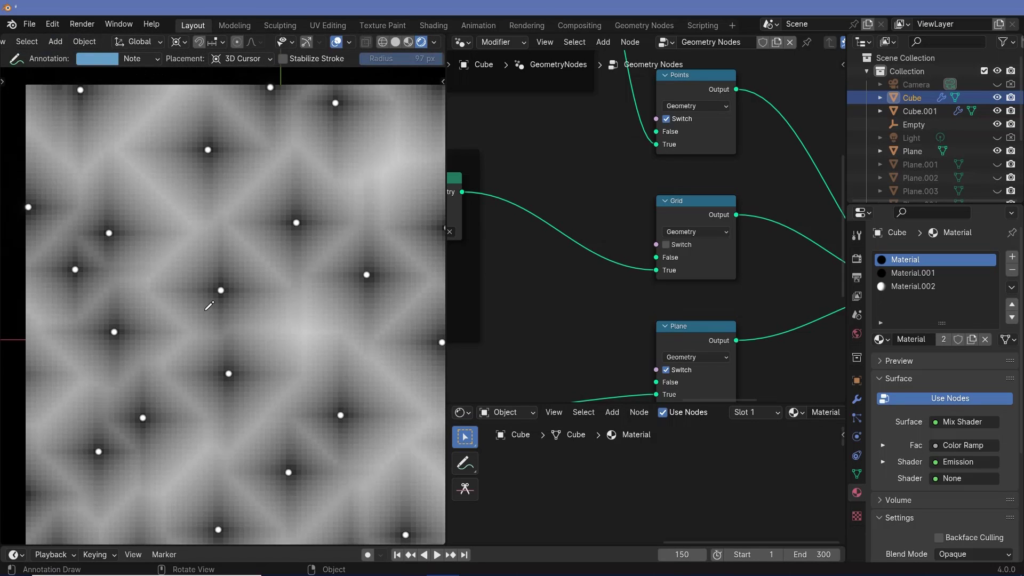
scroll(202, 318, "up", 5)
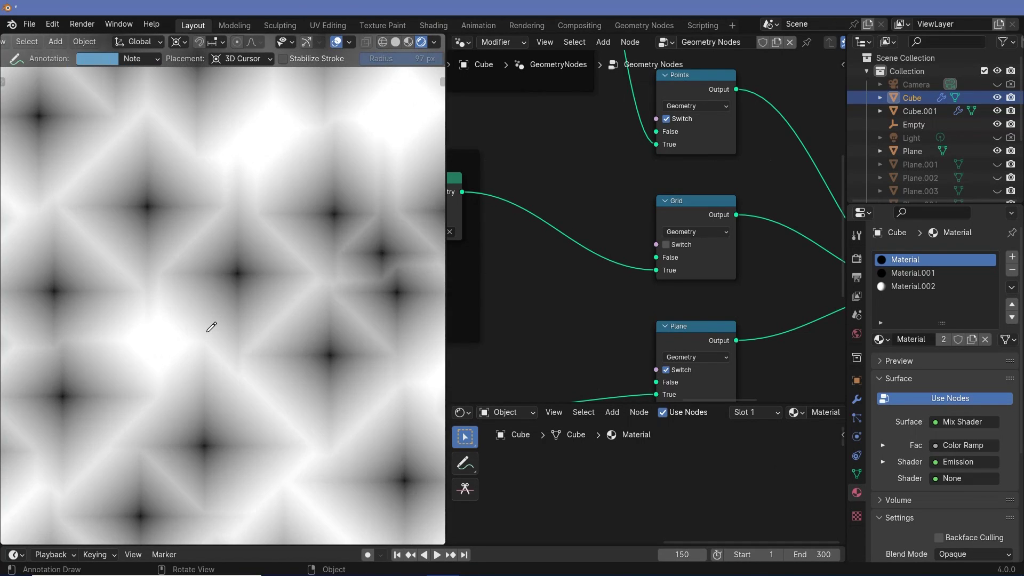
scroll(212, 327, "up", 3)
scroll(238, 283, "down", 5)
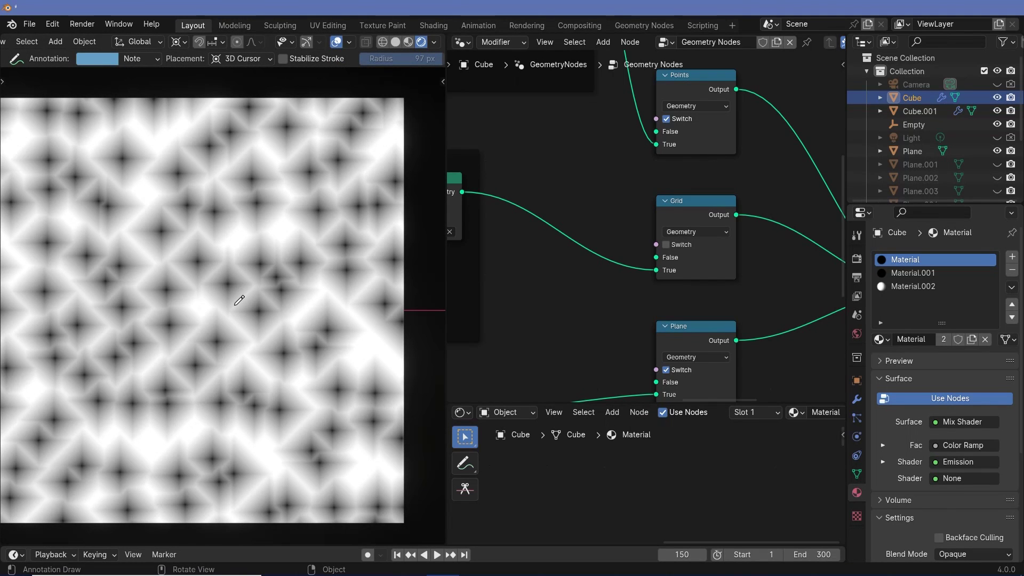
Set the Voronoi Texture's distance metric to Chebychev.
middle_click_drag(693, 240, 953, 137)
scroll(596, 324, "up", 2)
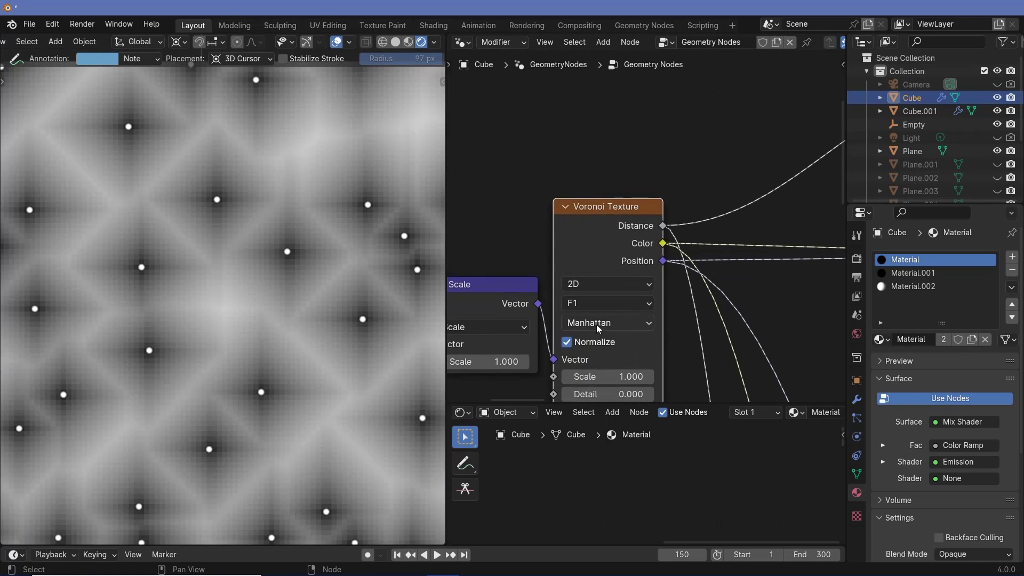
left_click(598, 323)
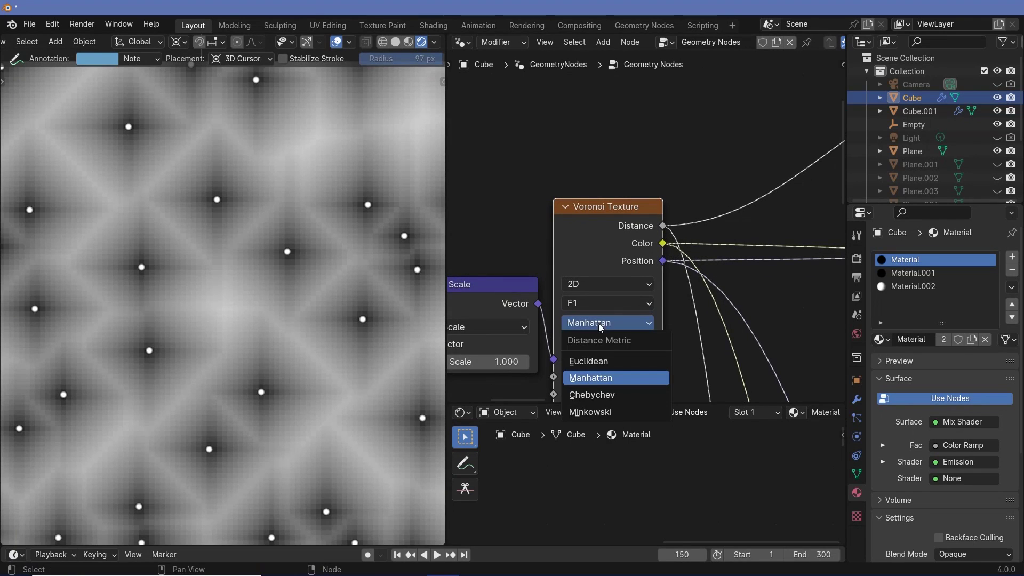
left_click(591, 396)
Draw three horizontal hops from the white point to the cell three columns away, writing 3 there and on the diagonal cell above.
scroll(331, 341, "up", 4)
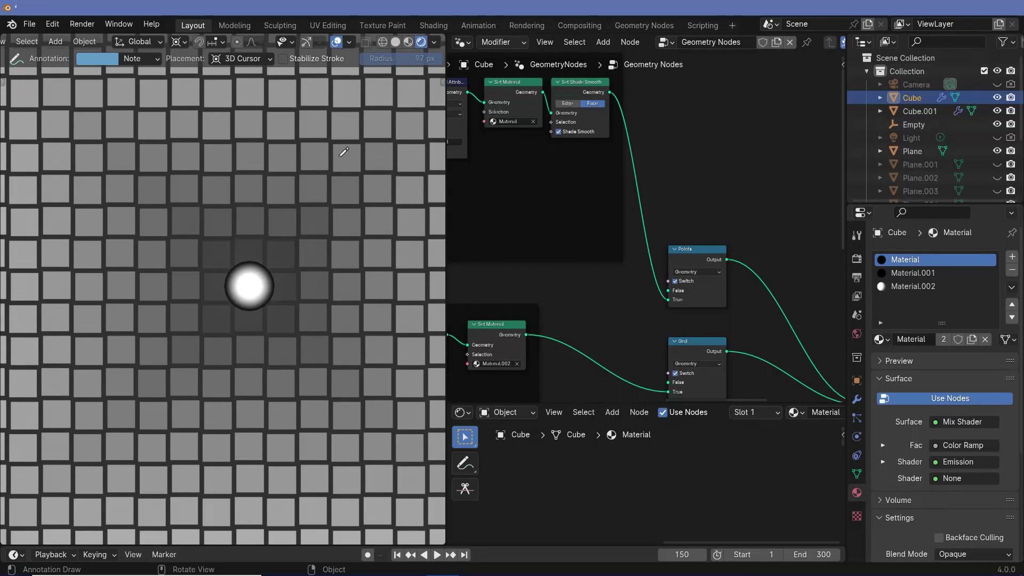
left_click(346, 193)
left_click(248, 288)
mouse_move(345, 192)
left_mouse_down()
mouse_move(249, 294)
mouse_move(285, 271)
mouse_move(346, 179)
mouse_move(348, 188)
left_mouse_up()
key("ctrl+z")
key("ctrl+z")
key("ctrl+z")
left_click(343, 282)
left_click_drag(309, 280, 254, 308)
left_click_drag(351, 279, 342, 300)
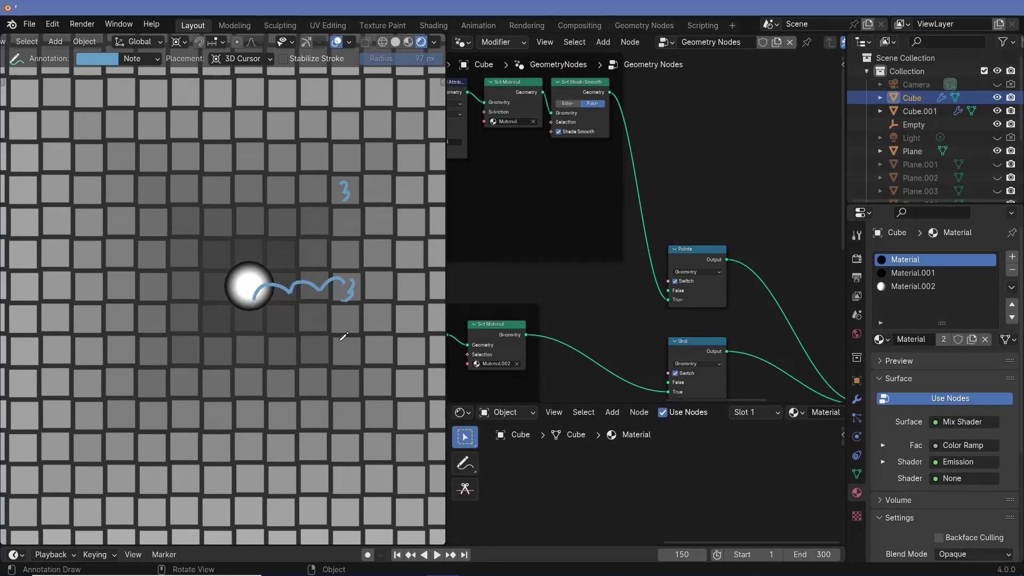
Erase the hop marks and both 3s from the grid view.
key("ctrl+z")
left_click_drag(342, 184, 346, 197, "ctrl")
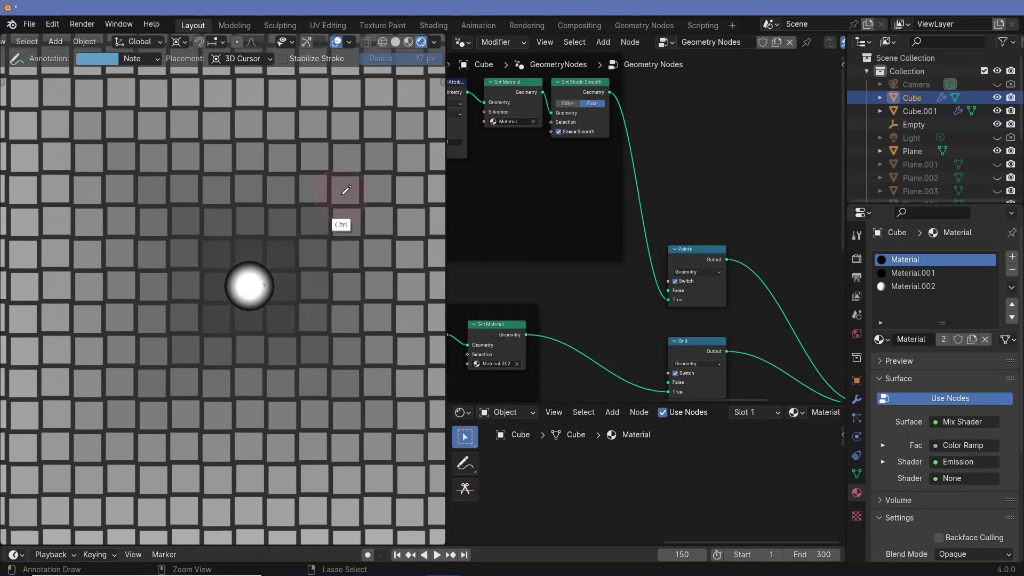
key("ctrl+alt")
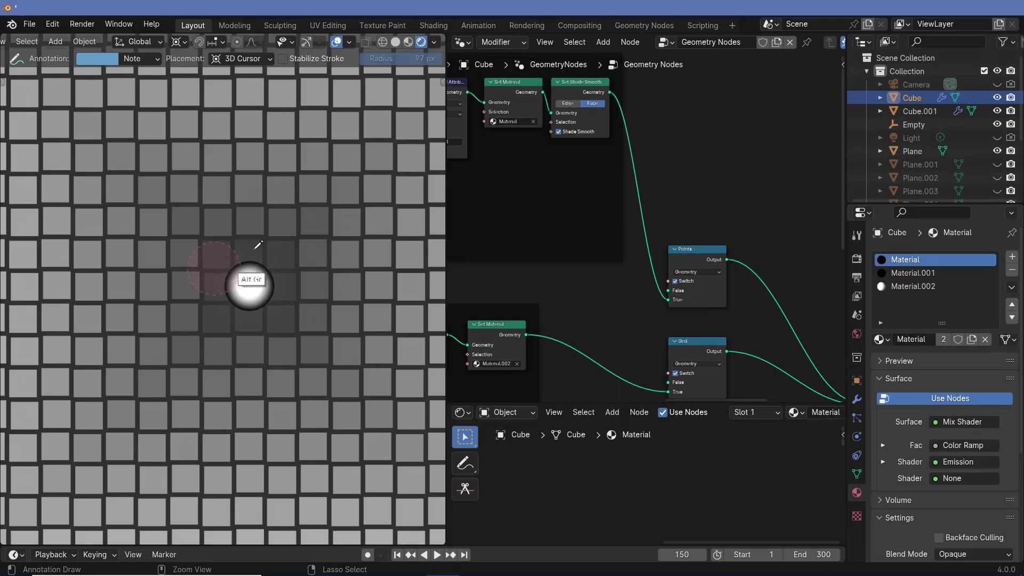
Write 1, 2 and 3 on the cells of the three successive square rings around the white point.
left_click_drag(249, 256, 203, 230)
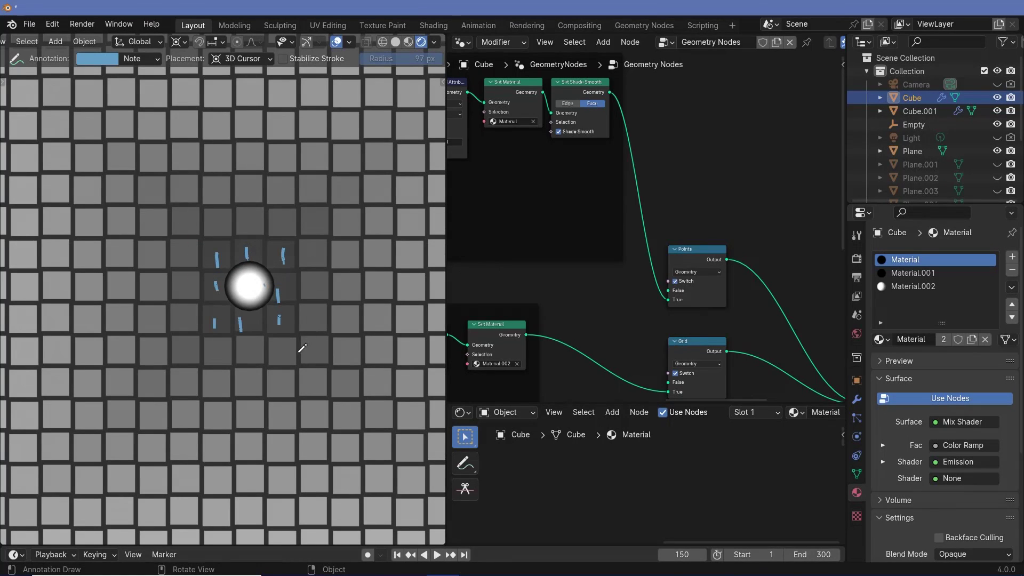
left_click_drag(180, 216, 191, 233)
left_click_drag(210, 214, 223, 229)
mouse_move(246, 215)
left_mouse_down()
mouse_move(262, 230)
mouse_move(322, 228)
mouse_move(323, 266)
left_mouse_up()
left_click_drag(309, 276, 322, 286)
left_click_drag(307, 312, 320, 323)
left_click_drag(308, 344, 320, 356)
left_click_drag(243, 344, 292, 357)
left_click_drag(178, 343, 222, 356)
left_click_drag(178, 312, 190, 323)
left_click_drag(180, 277, 193, 292)
left_click_drag(175, 248, 189, 264)
mouse_move(151, 181)
left_mouse_down()
mouse_move(155, 198)
mouse_move(186, 185)
mouse_move(181, 197)
left_mouse_up()
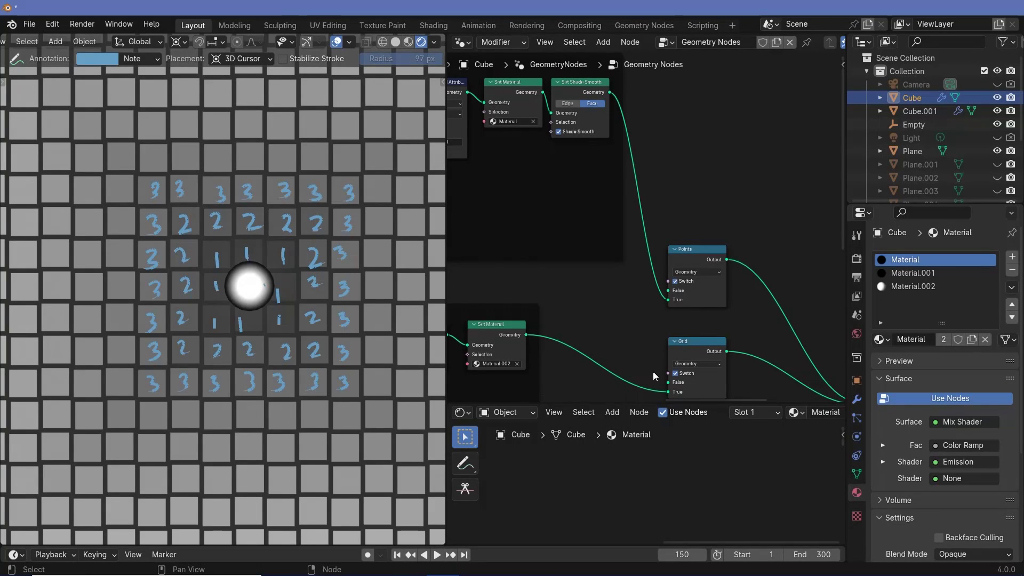
Turn off the Grid node's Switch and draw a circle around the numbered squares with straight and diagonal lines from the white point.
left_click(675, 374)
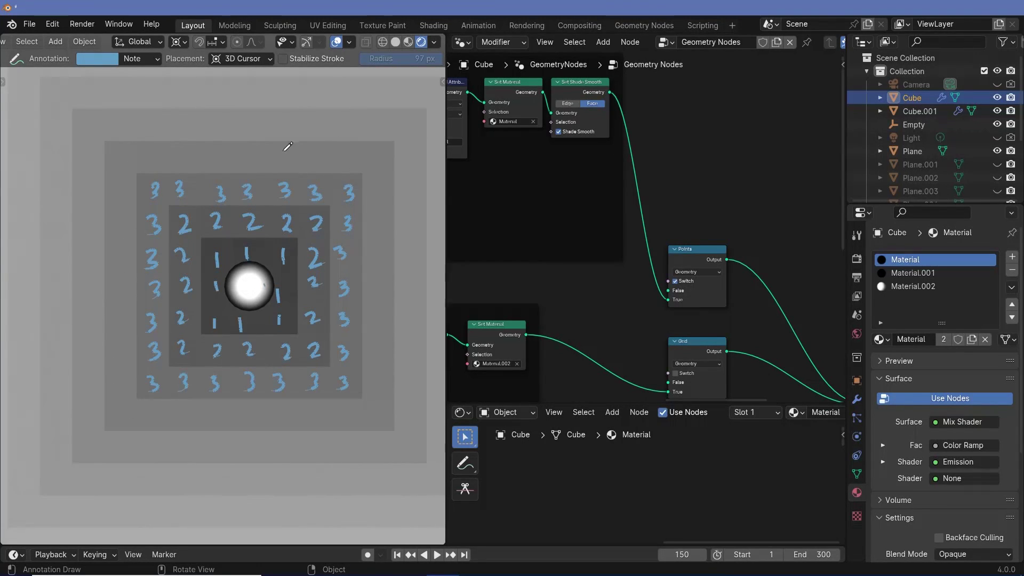
mouse_move(273, 130)
left_mouse_down()
mouse_move(354, 415)
mouse_move(405, 249)
mouse_move(241, 129)
left_mouse_up()
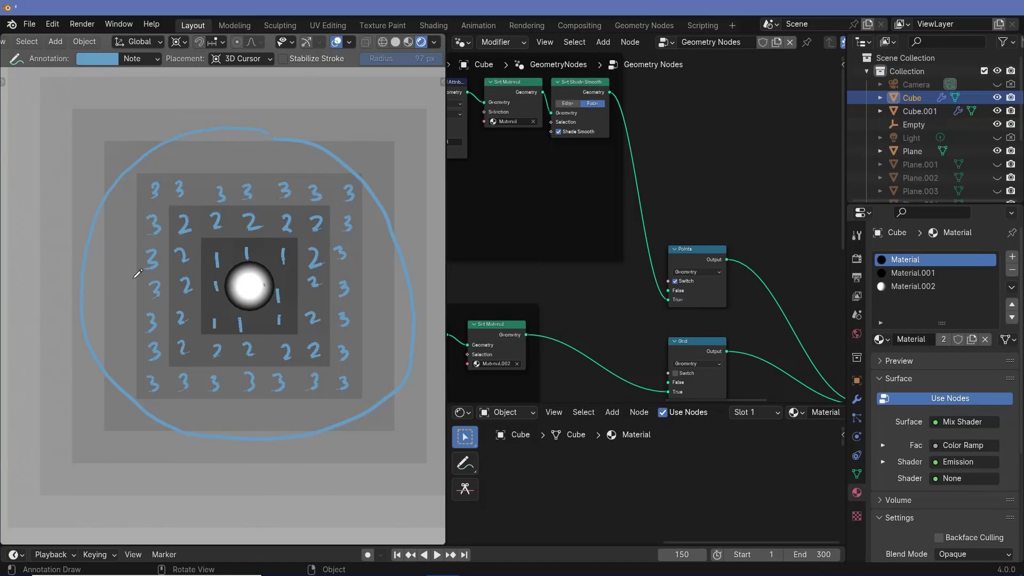
left_click_drag(232, 281, 87, 276)
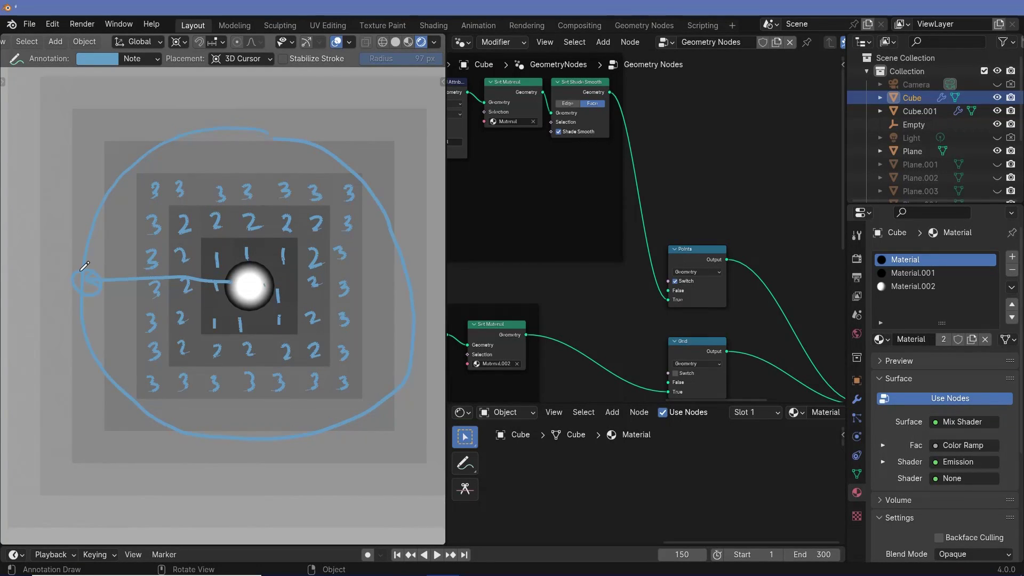
mouse_move(149, 175)
left_mouse_down()
mouse_move(140, 193)
mouse_move(154, 176)
mouse_move(230, 262)
left_mouse_up()
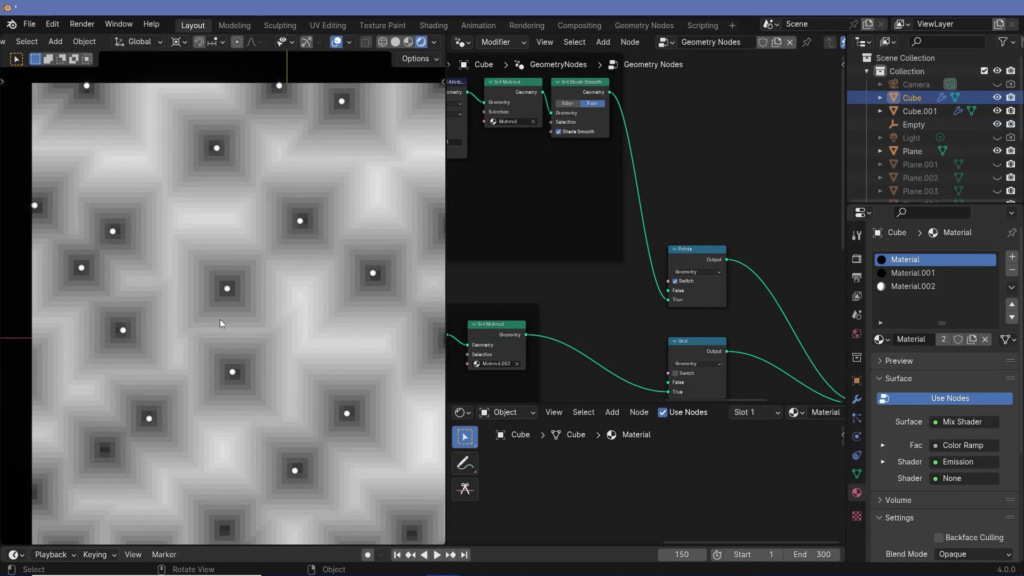
Examine the square Chebychev shading around a single point and across the whole plane.
scroll(237, 289, "down", 3)
scroll(236, 307, "up", 6)
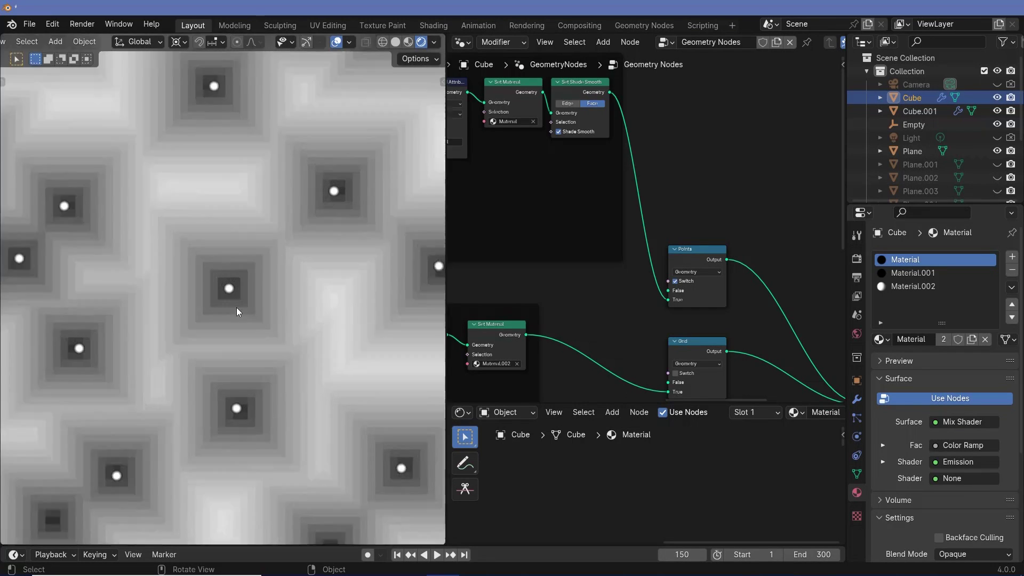
scroll(165, 353, "up", 2)
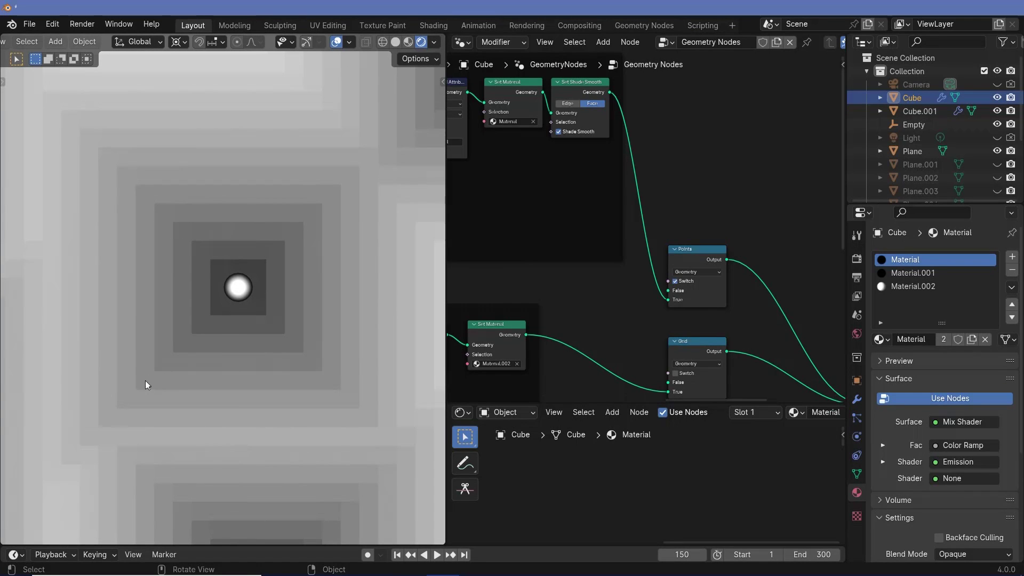
scroll(145, 381, "up", 2)
scroll(161, 398, "down", 5)
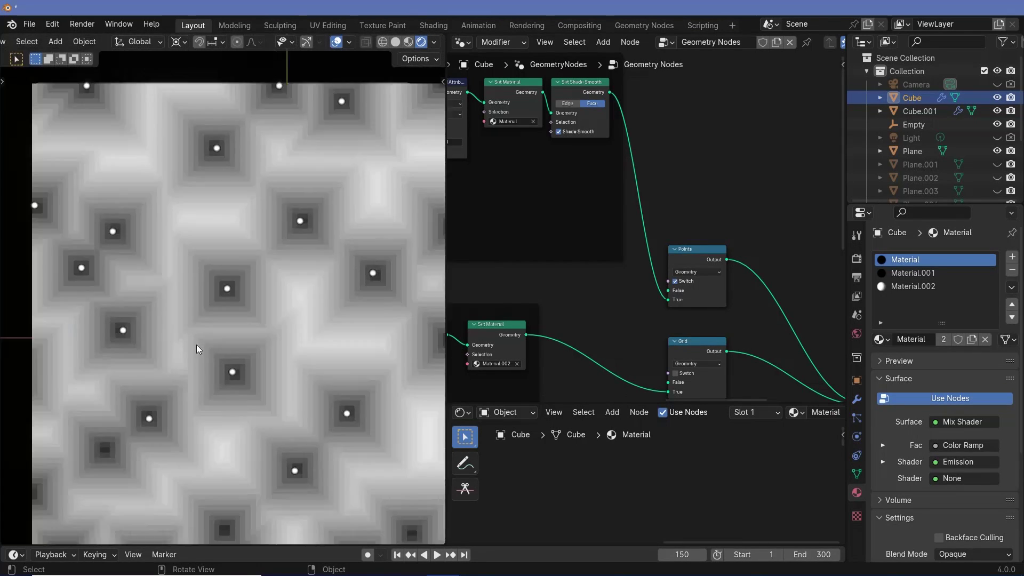
scroll(196, 345, "up", 2)
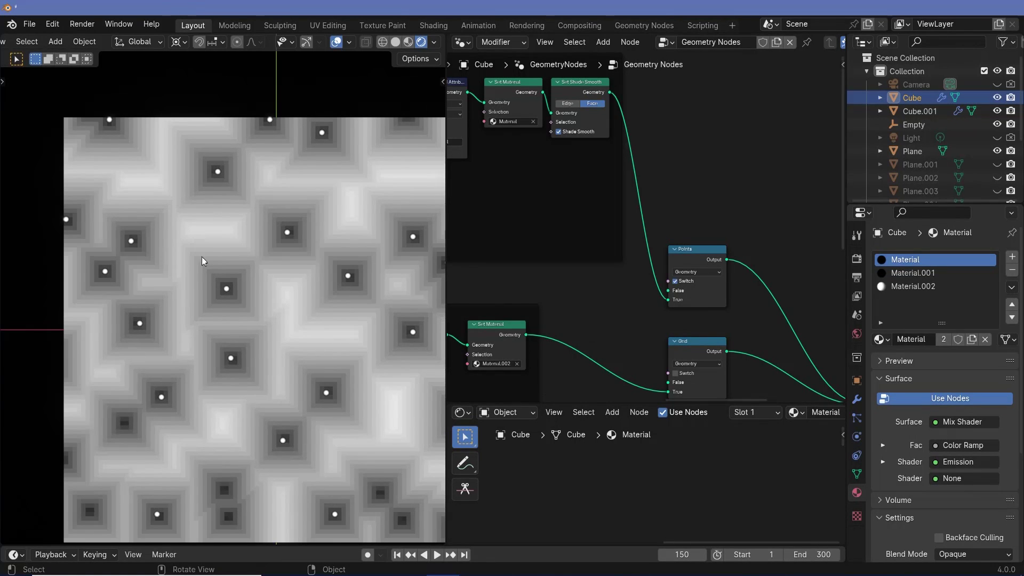
Select the neighbouring plane with the undotted texture and set its Voronoi Texture distance metric to Chebychev, comparing it with the dotted plane.
middle_click_drag(177, 334, 261, 341)
left_click(262, 341)
left_click(561, 501)
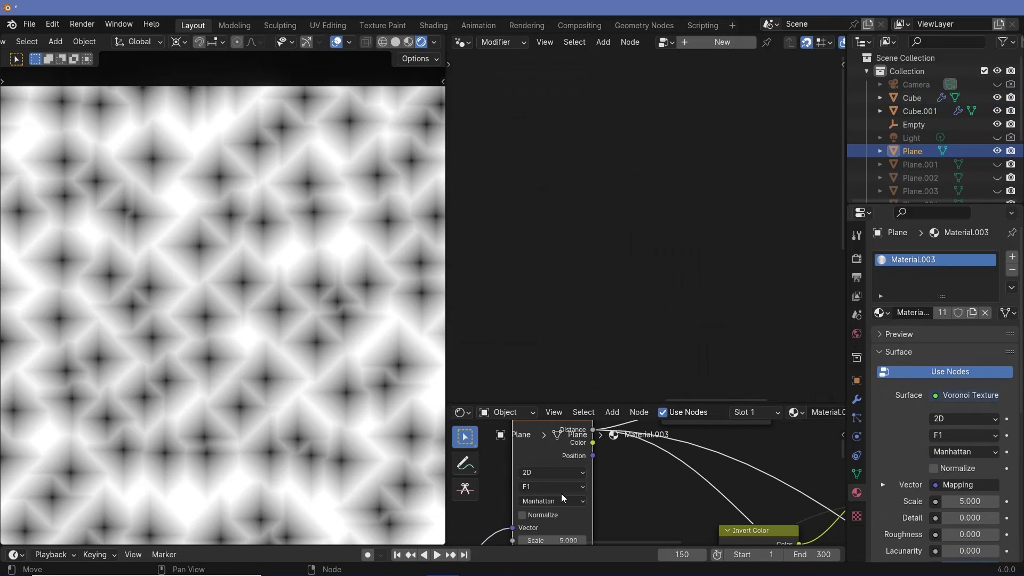
left_click(554, 475)
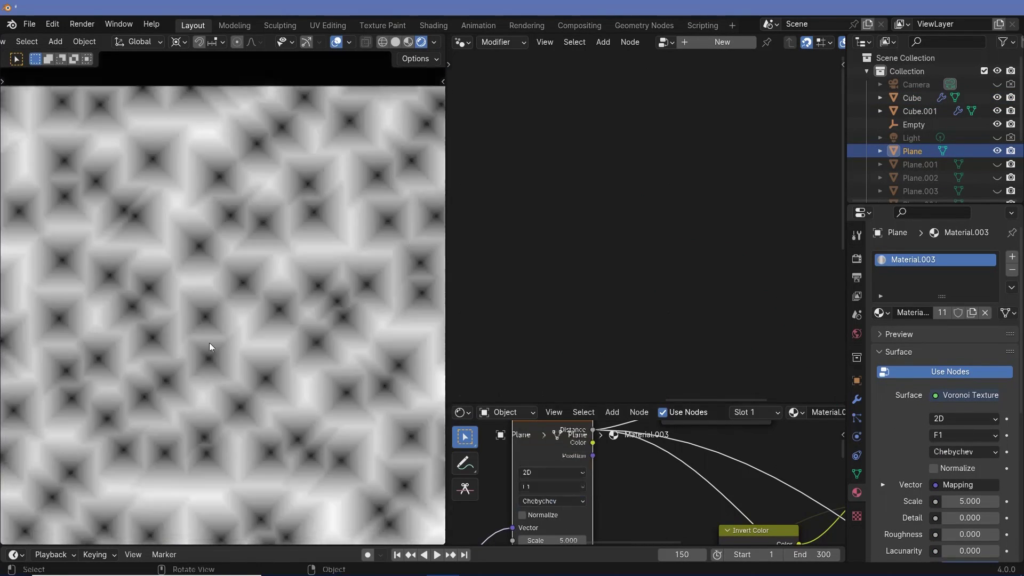
scroll(208, 342, "up", 4)
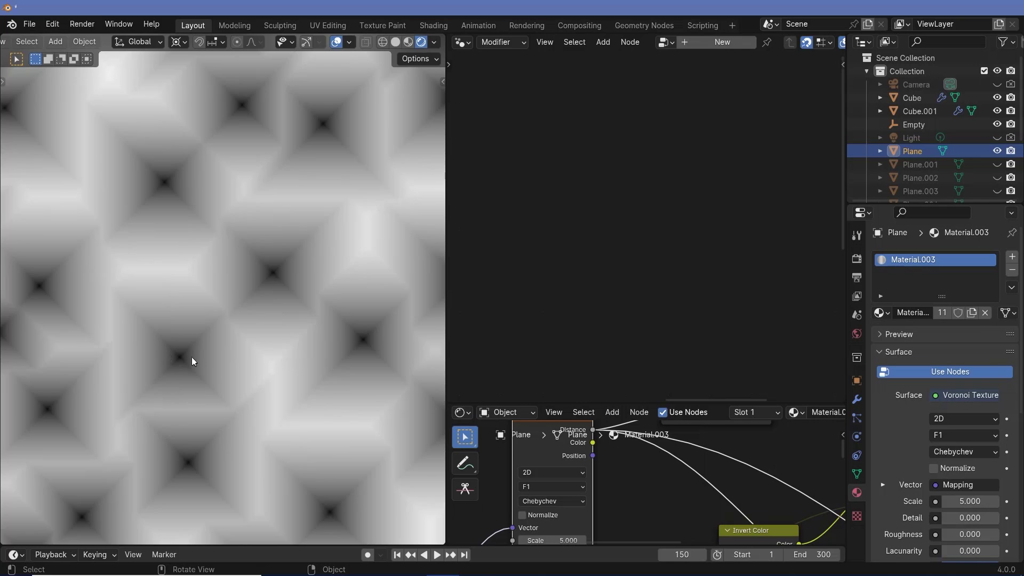
scroll(191, 357, "up", 1)
scroll(182, 369, "down", 7)
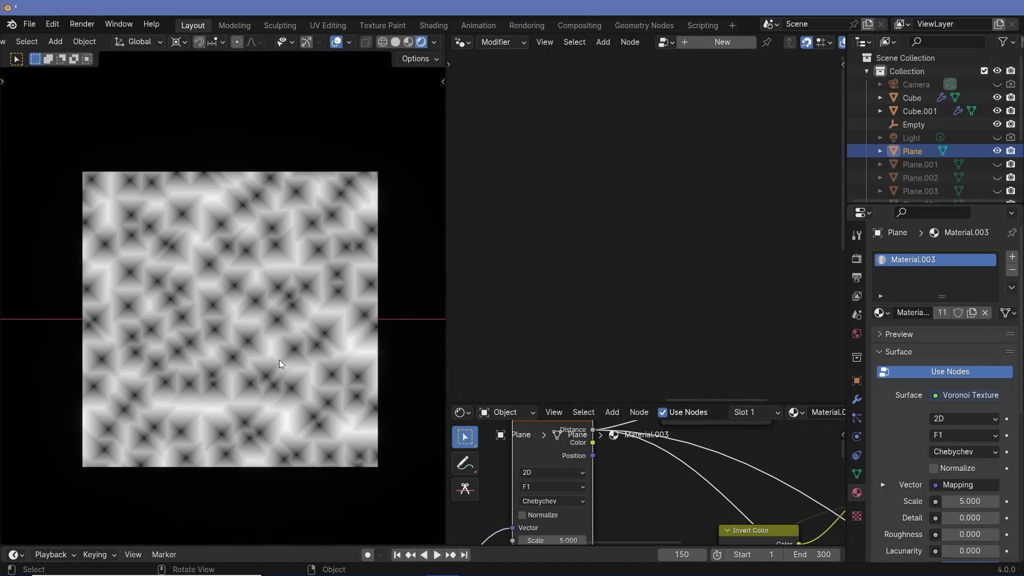
scroll(242, 369, "up", 4)
middle_click_drag(245, 367, 232, 325, "shift")
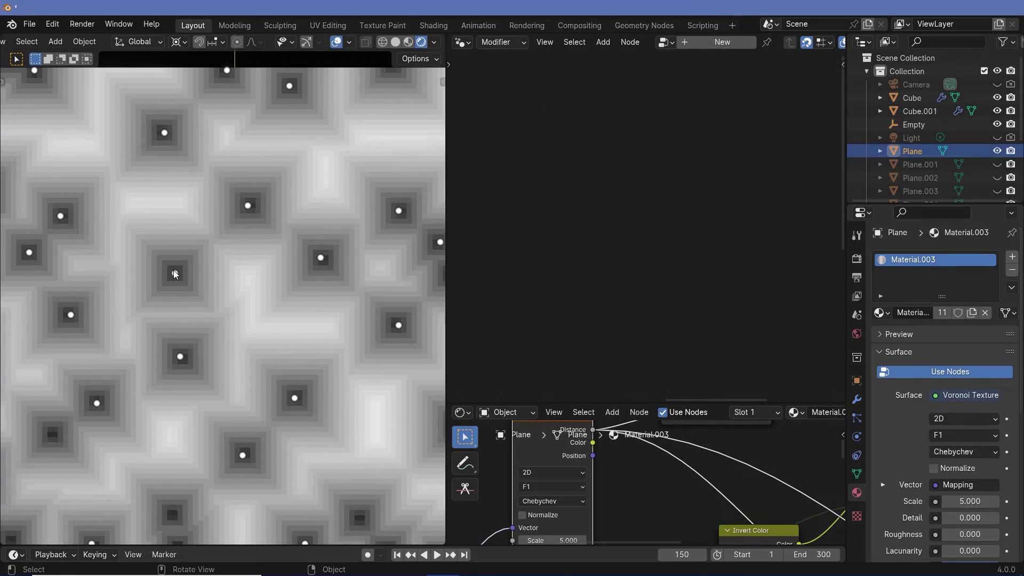
scroll(176, 275, "up", 6)
Switch to Paint and handwrite max((x2−x1), (y2−y1)) under the Chebychev heading.
key("alt+Tab")
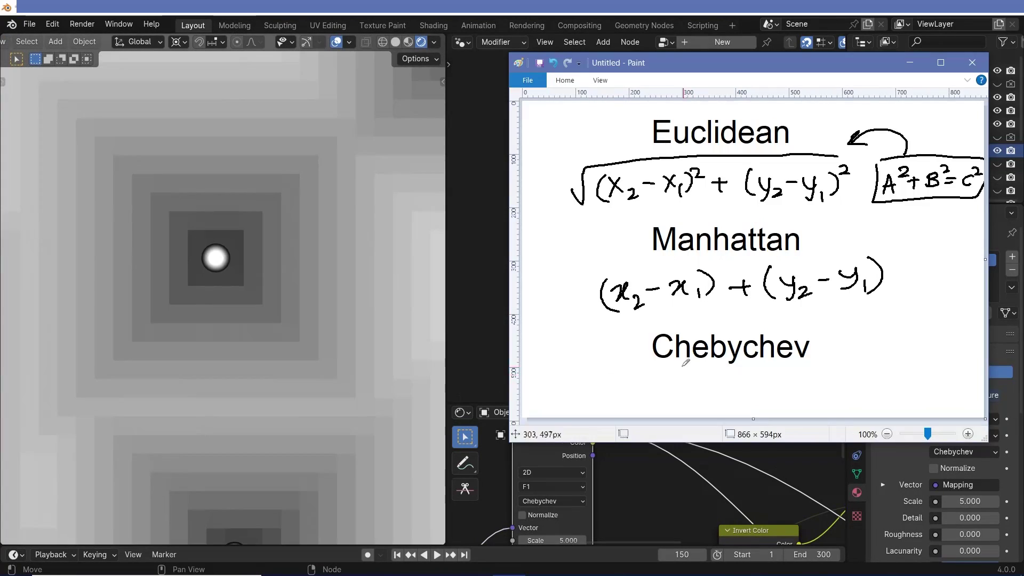
mouse_move(558, 396)
left_mouse_down()
mouse_move(564, 386)
mouse_move(628, 397)
left_mouse_up()
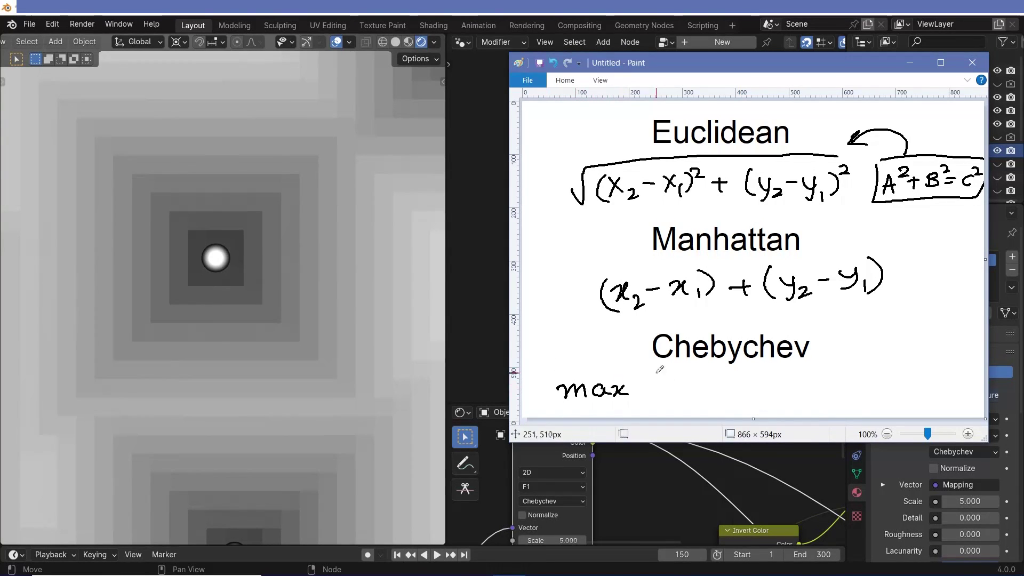
mouse_move(655, 364)
left_mouse_down()
mouse_move(647, 403)
mouse_move(702, 400)
mouse_move(714, 383)
left_mouse_up()
left_click_drag(718, 374, 732, 396)
left_click_drag(665, 367, 656, 409)
left_click_drag(754, 388, 751, 403)
mouse_move(781, 368)
left_mouse_down()
mouse_move(777, 396)
mouse_move(800, 408)
mouse_move(840, 389)
left_mouse_up()
left_click_drag(846, 376, 852, 406)
left_click_drag(868, 386, 877, 397)
left_click_drag(879, 351, 889, 413)
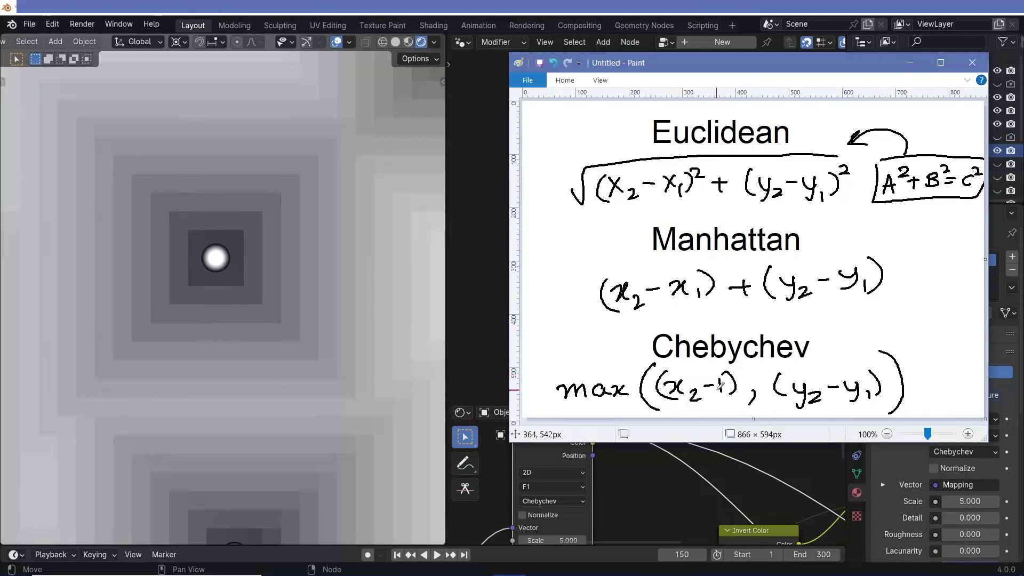
mouse_move(724, 372)
left_mouse_down()
mouse_move(715, 393)
mouse_move(732, 374)
left_mouse_up()
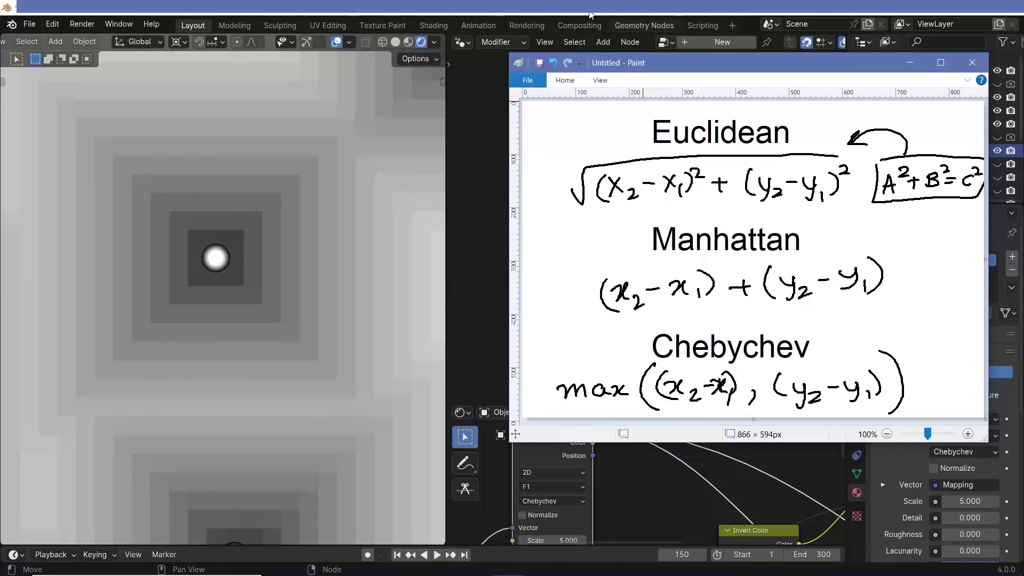
Back in Blender, annotate a vertical line through the white point with 0 and x labels and ticks numbered 1, 2 and 3.
left_click(47, 401)
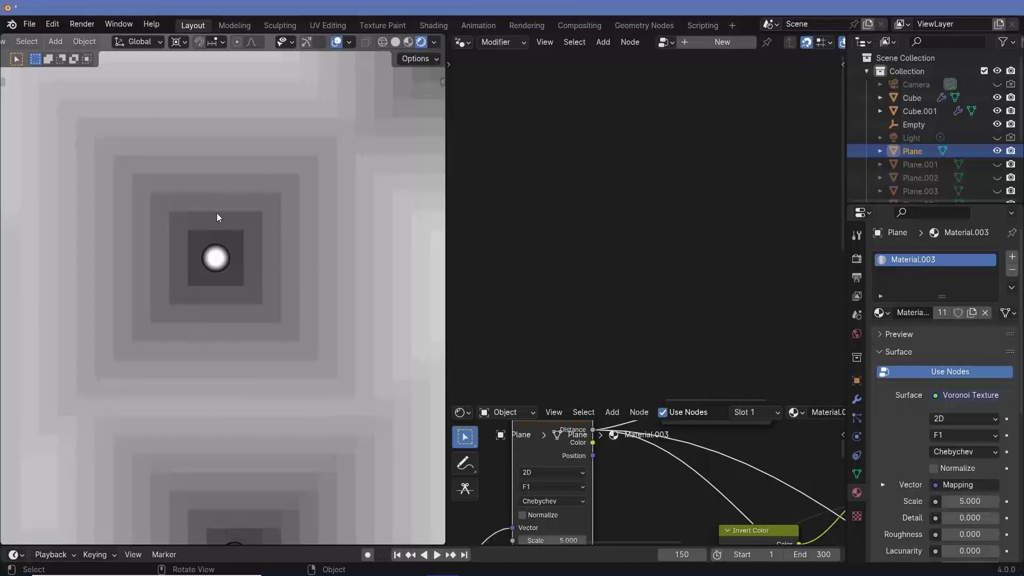
key("d")
mouse_move(214, 239)
left_mouse_down()
mouse_move(215, 222)
mouse_move(216, 298)
mouse_move(228, 278)
left_mouse_up()
left_click_drag(250, 283, 245, 288)
left_click_drag(226, 185, 224, 191)
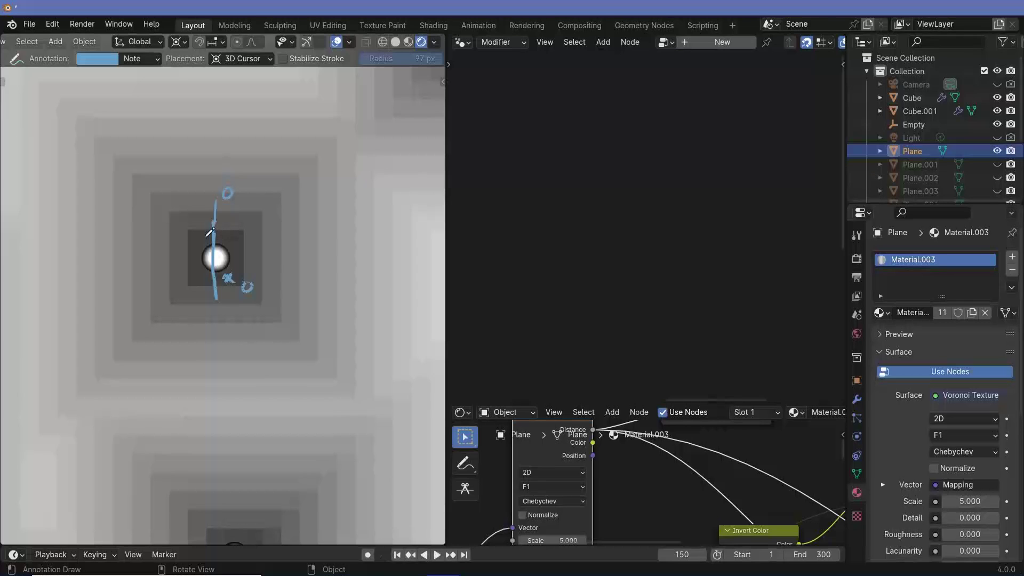
mouse_move(205, 238)
left_mouse_down()
mouse_move(226, 238)
mouse_move(230, 202)
left_mouse_up()
left_click_drag(231, 239, 248, 205)
Draw a diagonal line from the white point to a dot labelled 2,2 and add arrows pointing left.
left_click(180, 224)
mouse_move(190, 235)
left_mouse_down()
mouse_move(183, 218)
mouse_move(216, 257)
left_mouse_up()
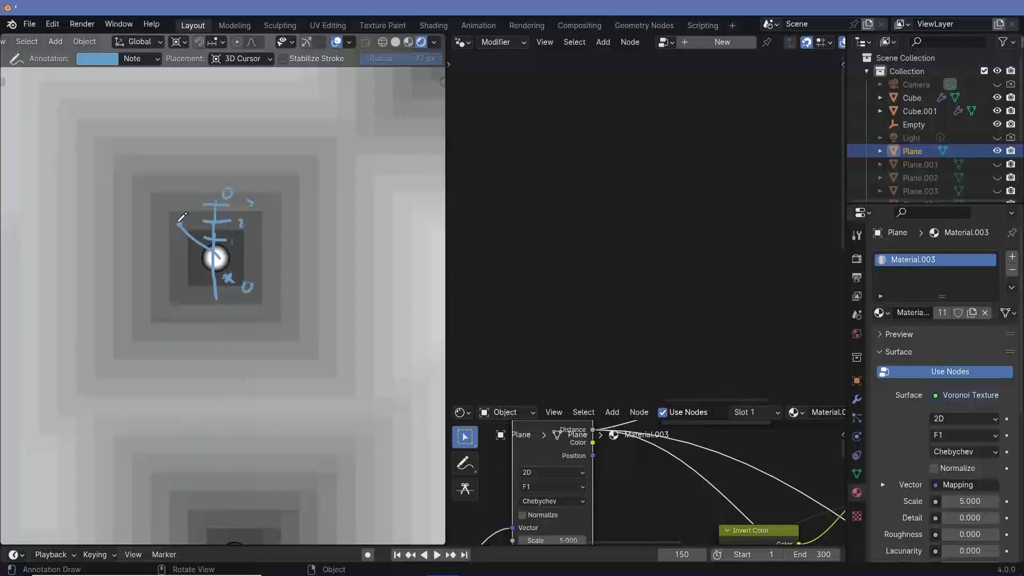
mouse_move(171, 204)
left_mouse_down()
mouse_move(184, 212)
mouse_move(195, 202)
mouse_move(164, 218)
mouse_move(169, 230)
left_mouse_up()
left_click_drag(211, 249, 159, 256)
mouse_move(171, 236)
left_mouse_down()
mouse_move(158, 255)
mouse_move(201, 273)
left_mouse_up()
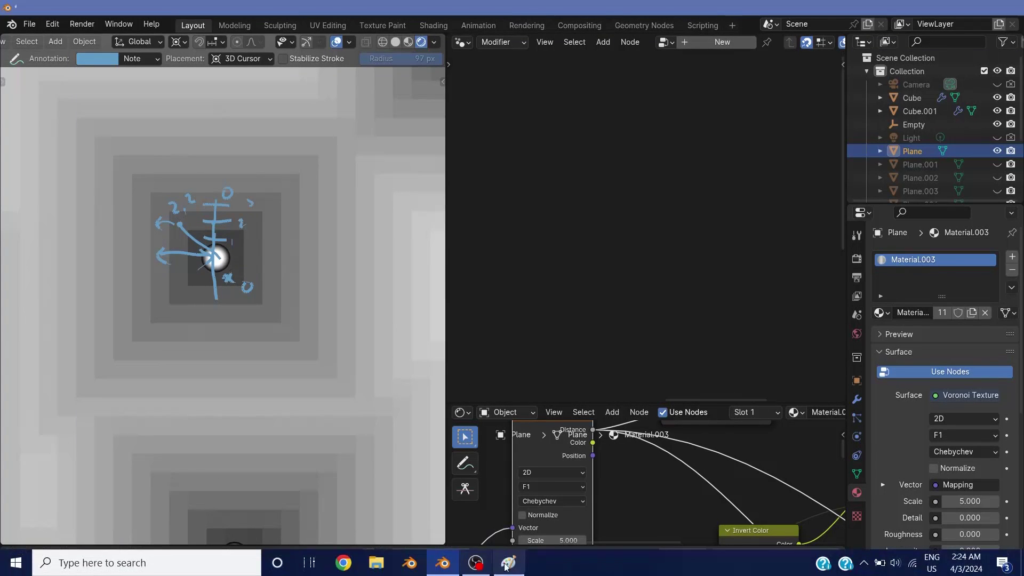
Switch to Paint and turn the minus signs in the Chebychev formula into tildes, undoing the excess stroke.
left_click(509, 569)
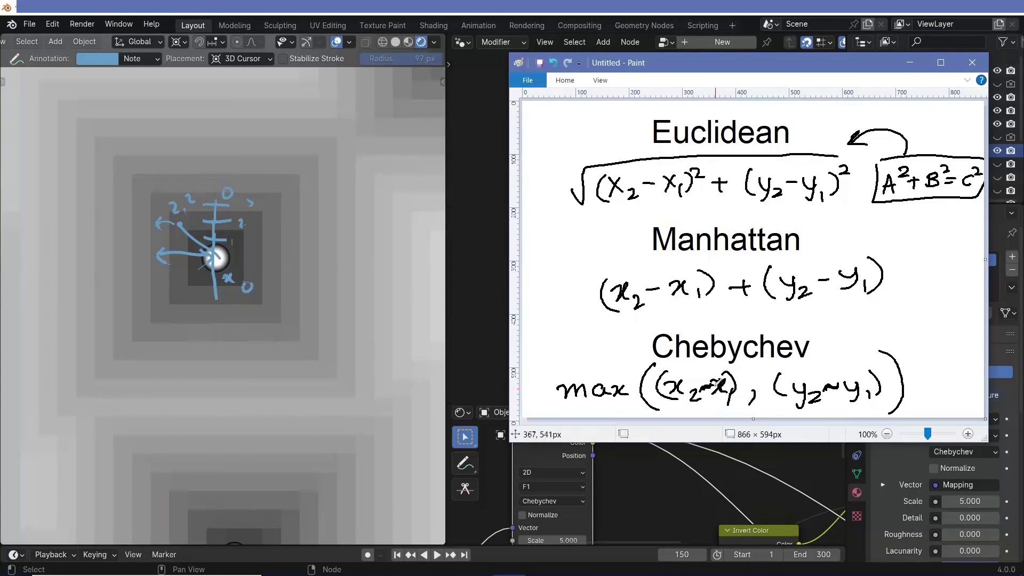
key("ctrl+z")
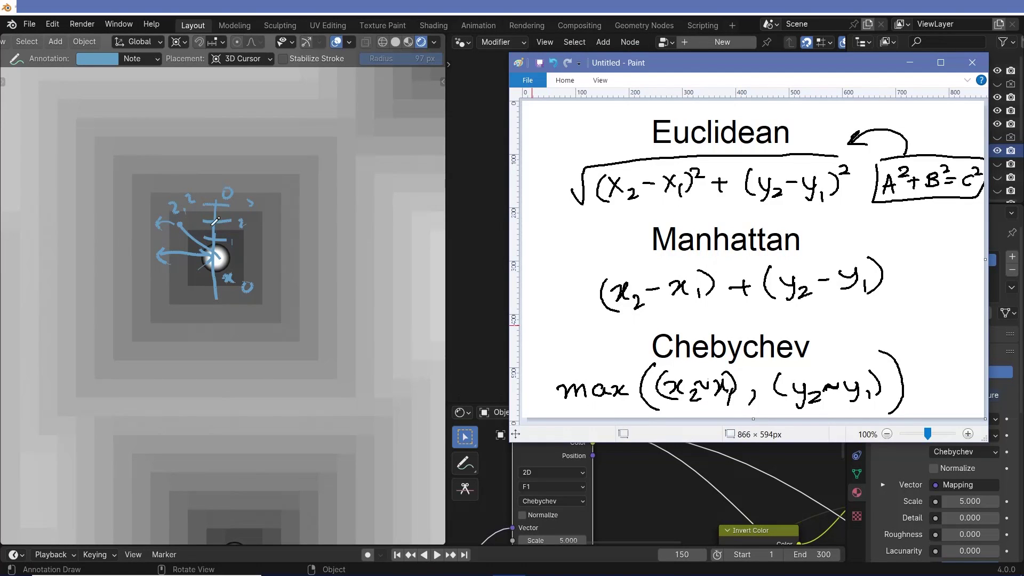
Erase the annotations around the white point in Blender and bring the undotted plane back into view.
mouse_move(173, 240)
left_mouse_down("ctrl")
mouse_move(213, 256)
mouse_move(235, 305)
left_mouse_up("ctrl")
scroll(235, 305, "down", 10)
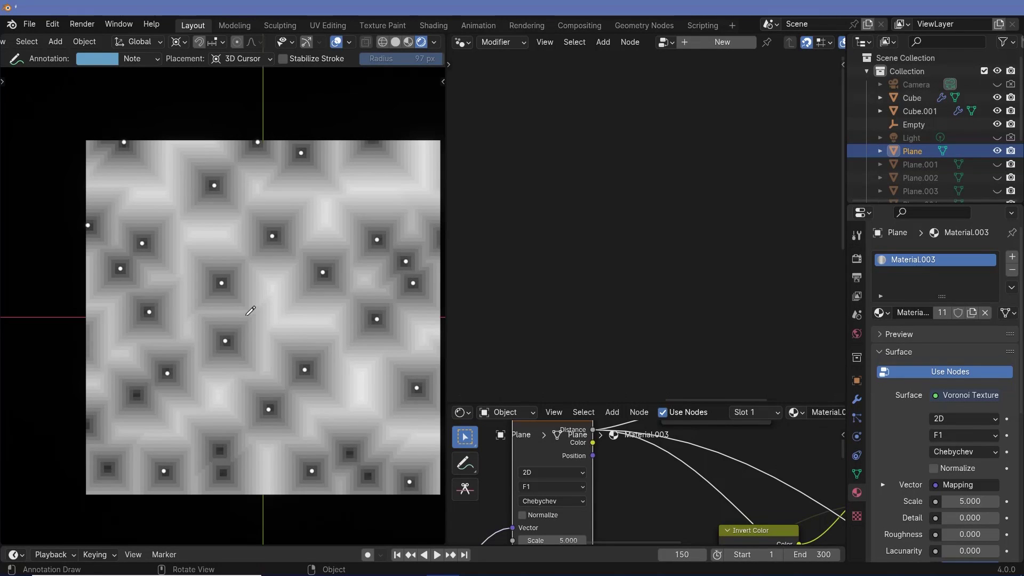
middle_click_drag(248, 315, 398, 341, "shift")
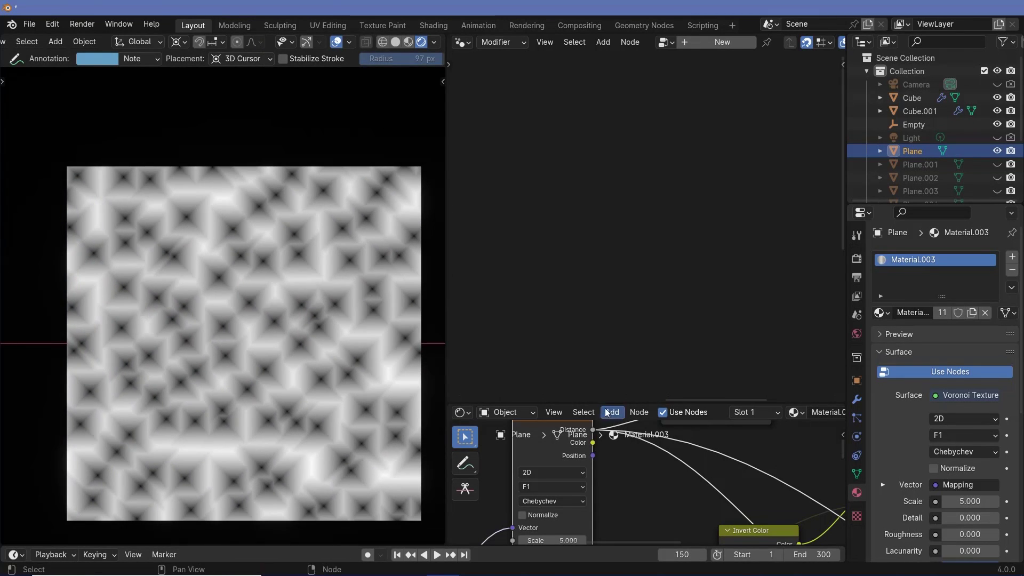
Enlarge the shader editor and set the Voronoi Texture's distance metric to Minkowski.
left_click_drag(625, 241, 626, 221)
scroll(645, 416, "up", 2)
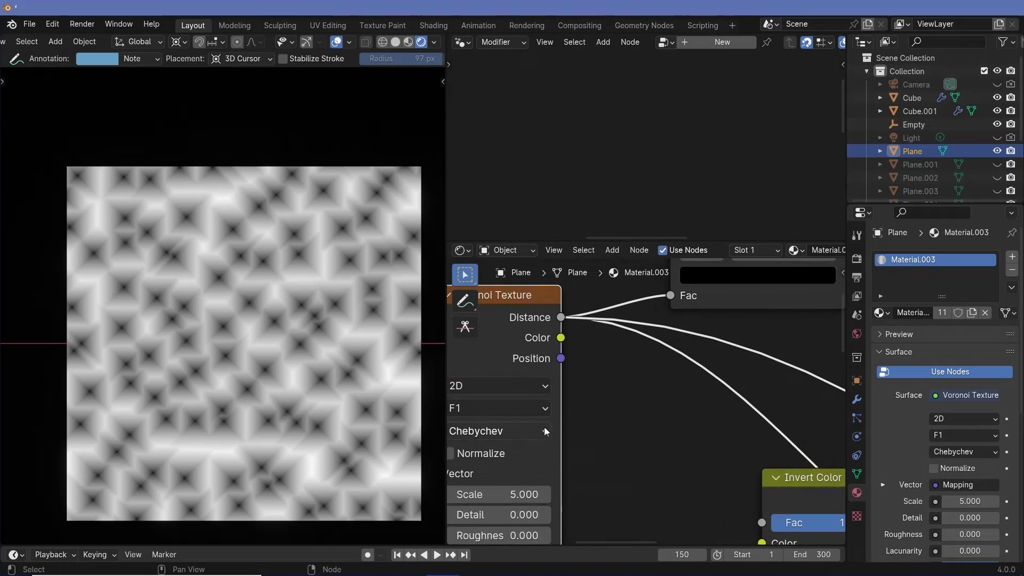
left_click(533, 431)
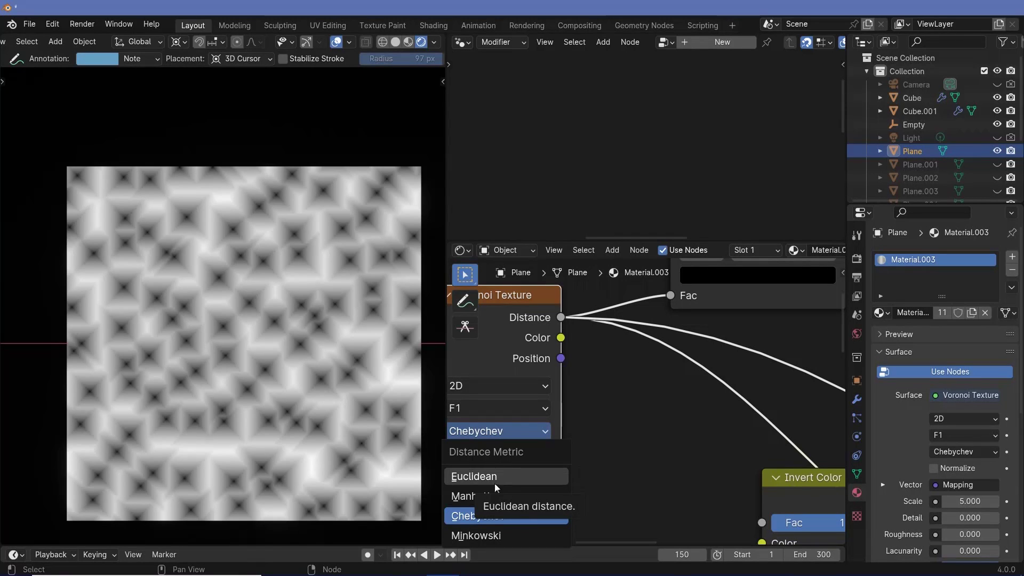
left_click(493, 536)
scroll(590, 435, "up", 3)
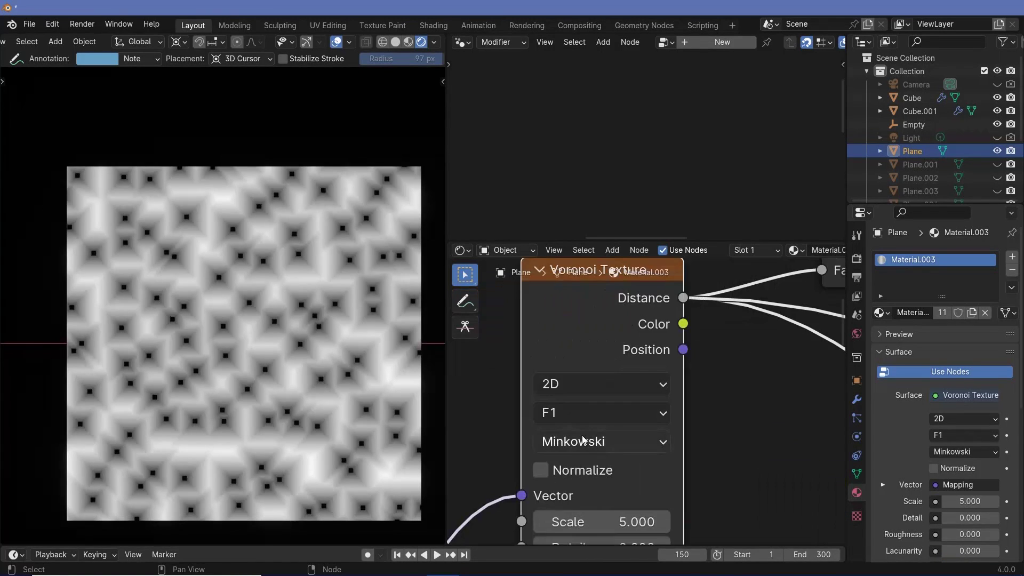
left_click(585, 449)
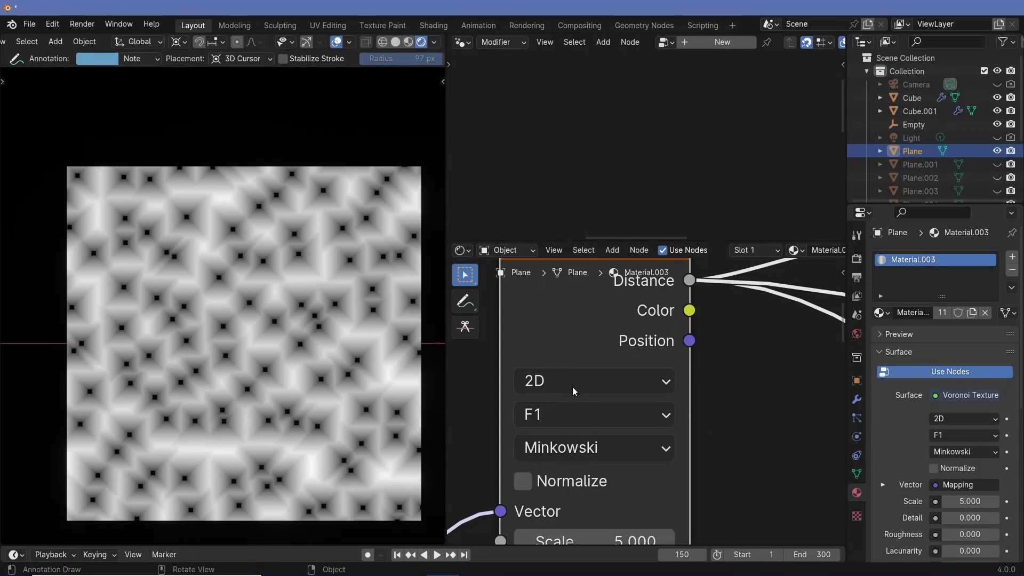
Set the Voronoi Texture's Exponent to 1.
scroll(744, 435, "down", 1)
scroll(737, 454, "down", 2, "shift")
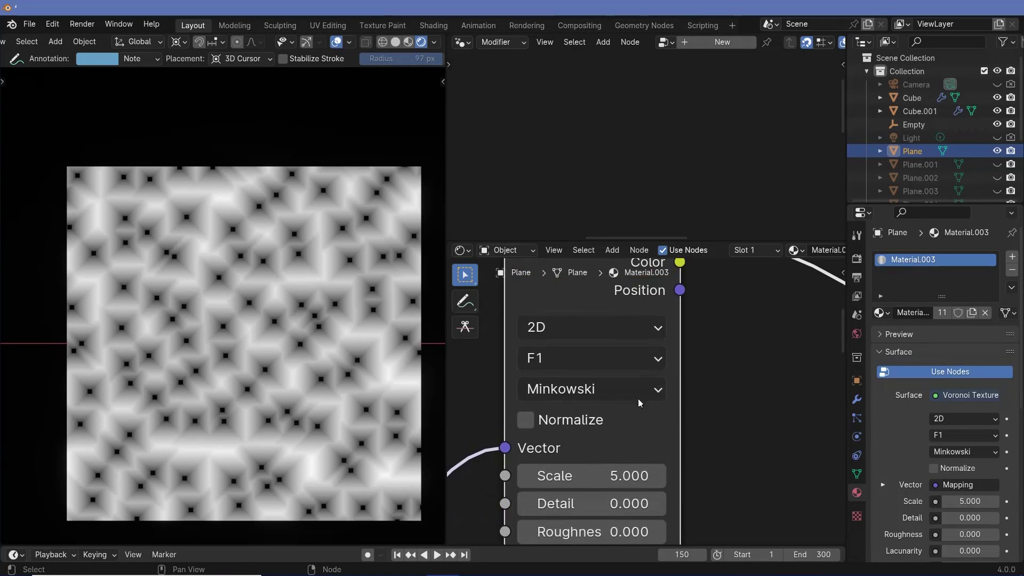
scroll(704, 399, "down", 3, "shift")
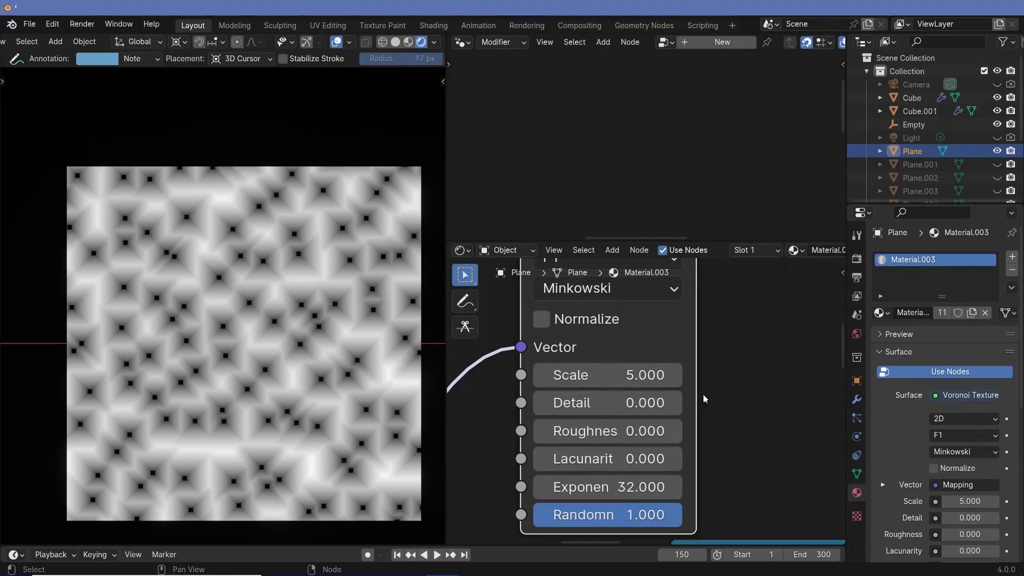
left_click(612, 491)
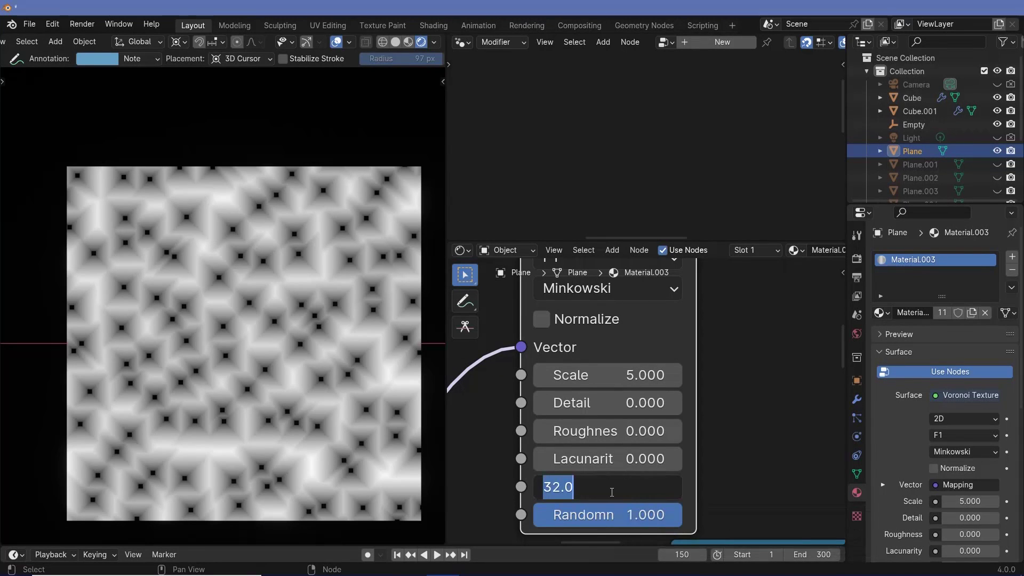
type("1")
key("Return")
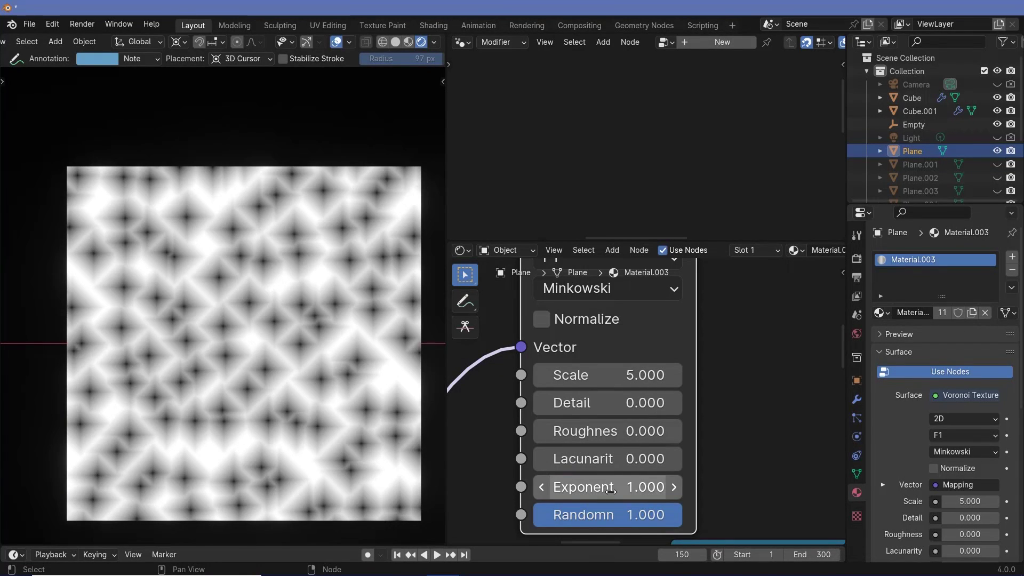
Switch the distance metric to Manhattan for comparison and return it to Minkowski.
scroll(613, 453, "up", 4, "shift")
left_click(609, 355)
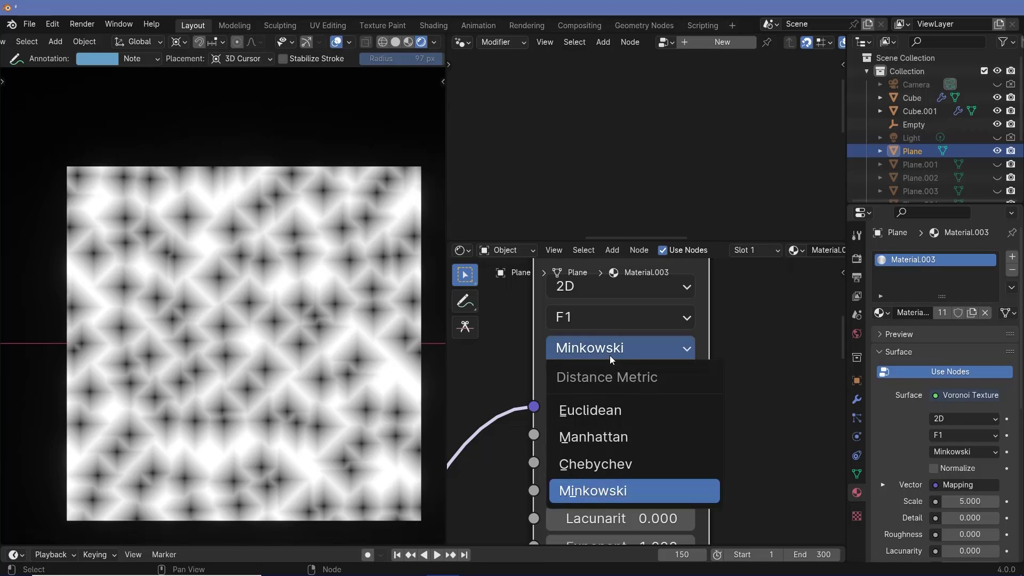
left_click(613, 443)
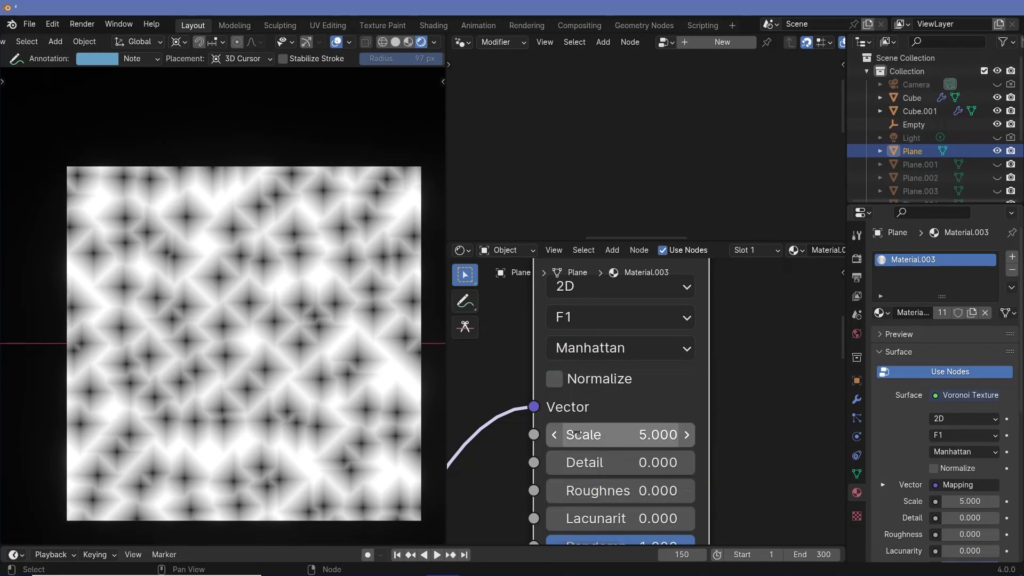
left_click(578, 348)
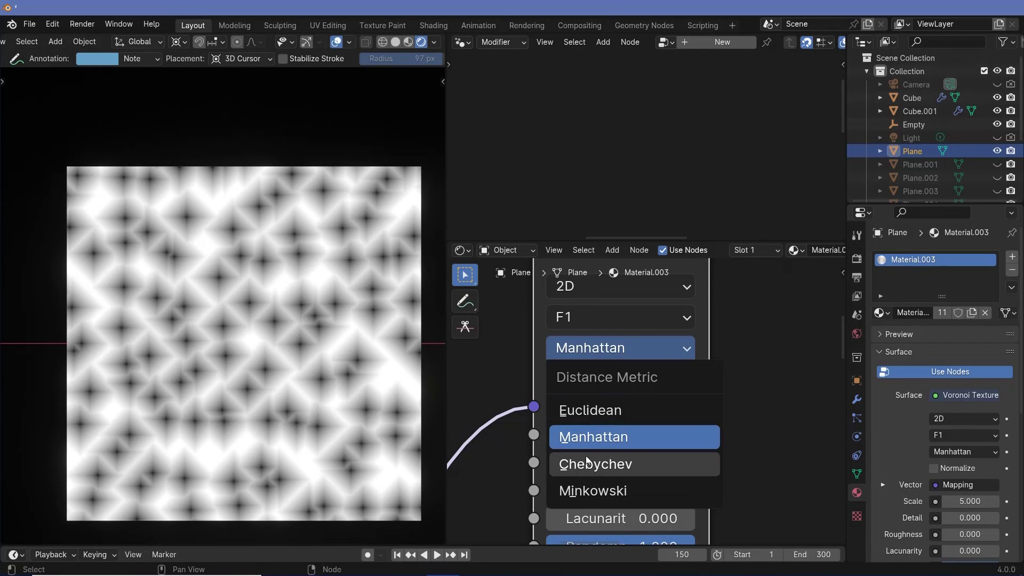
left_click(587, 495)
Leave the annotation tool in the 3D view and set the Minkowski Exponent to 2.
middle_click_drag(693, 492, 705, 411)
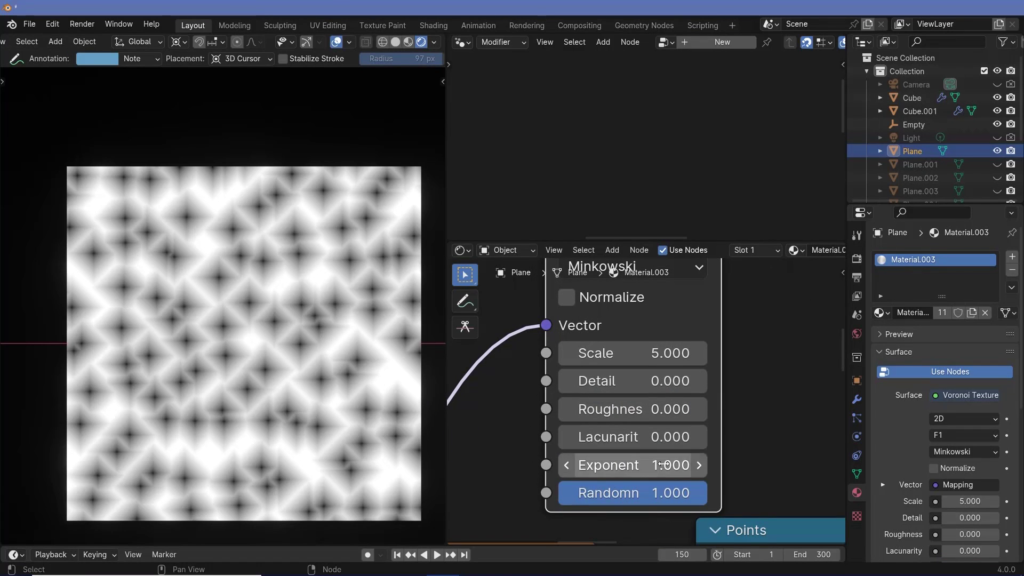
scroll(162, 271, "up", 3)
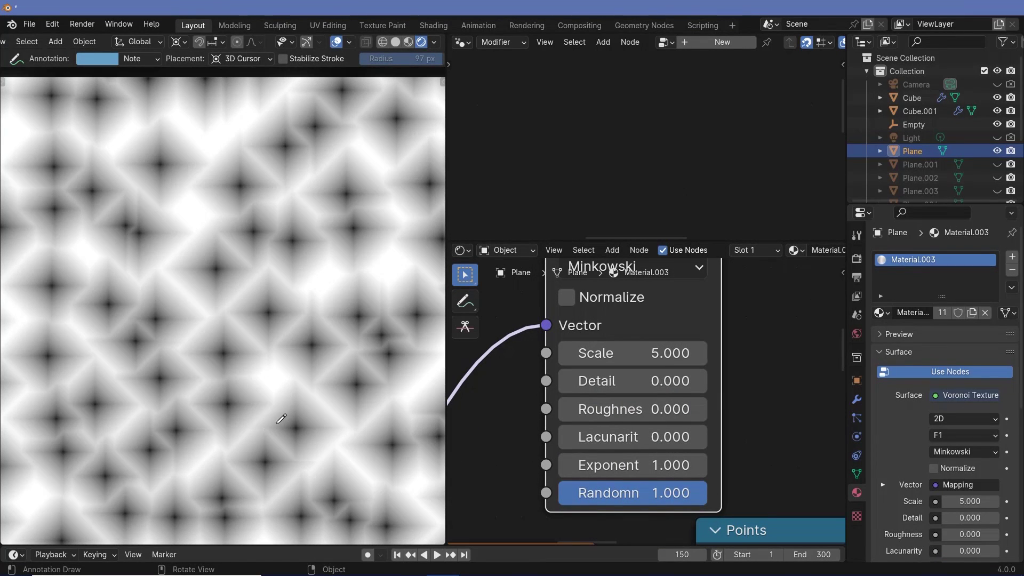
key("w")
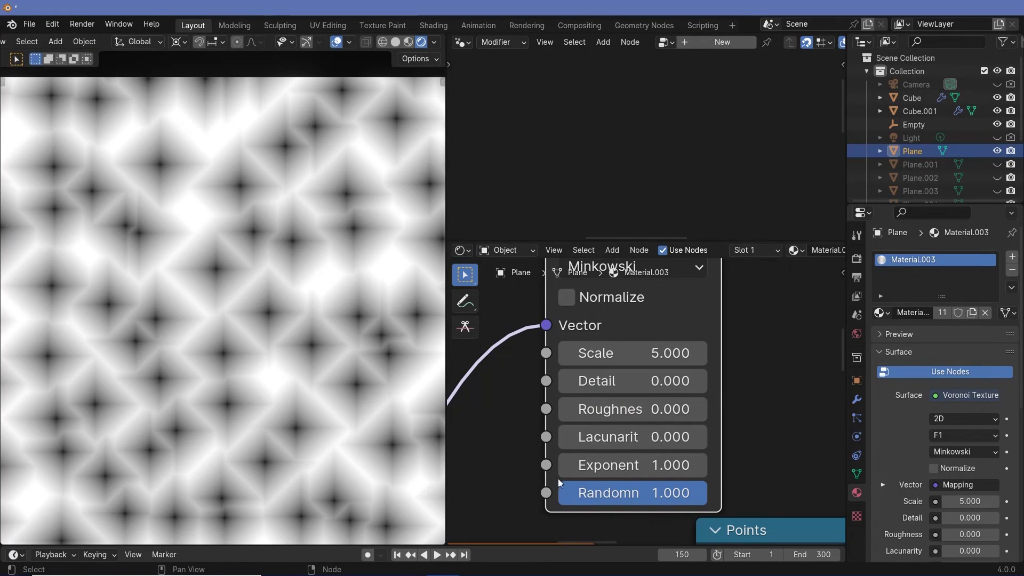
double_click(602, 466)
type("2")
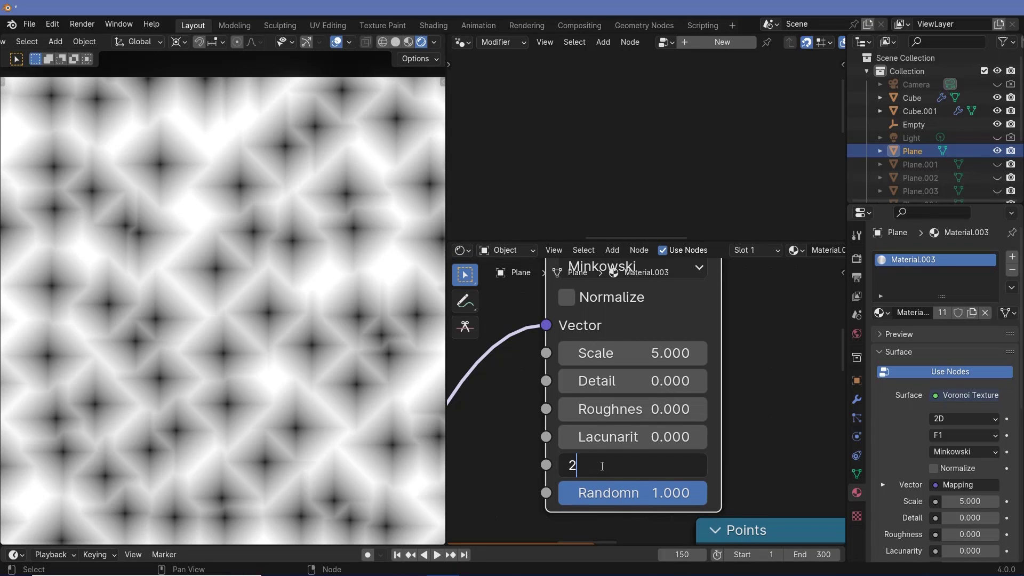
key("Return")
scroll(297, 349, "down", 2)
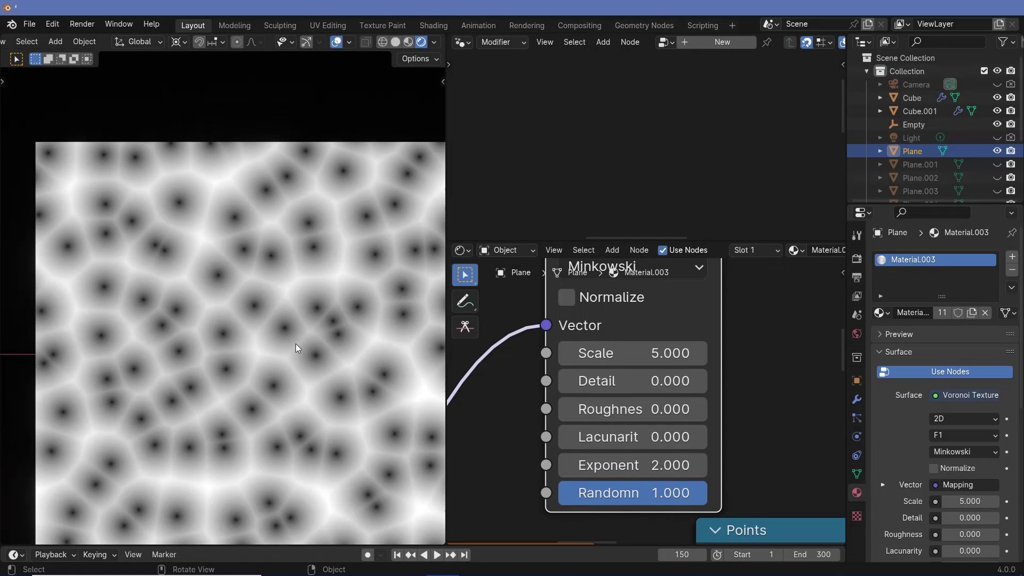
Change the Voronoi Texture's distance metric to Euclidean to compare it with the Minkowski pattern.
middle_click_drag(708, 368, 698, 463)
left_click(628, 359)
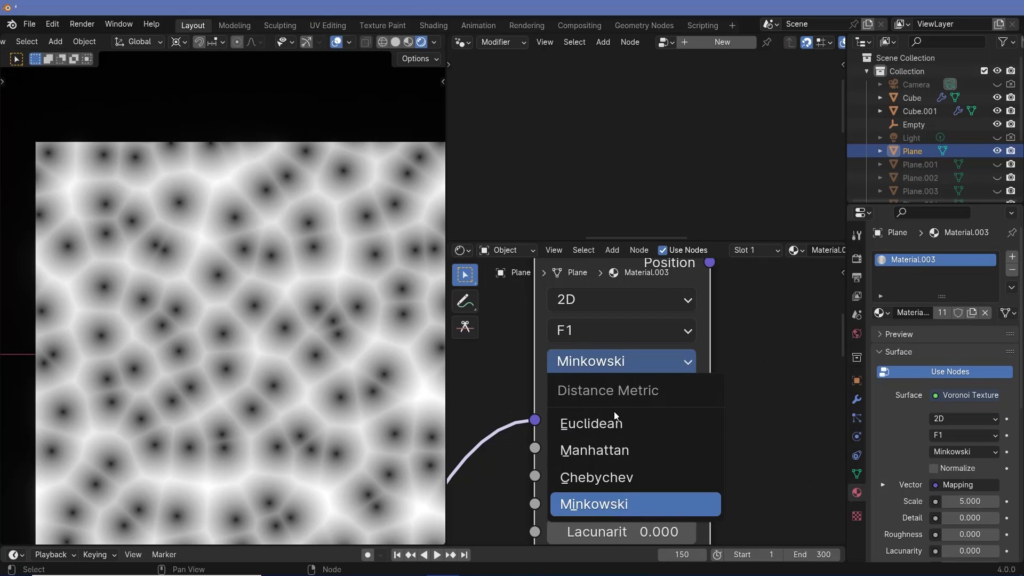
left_click(610, 422)
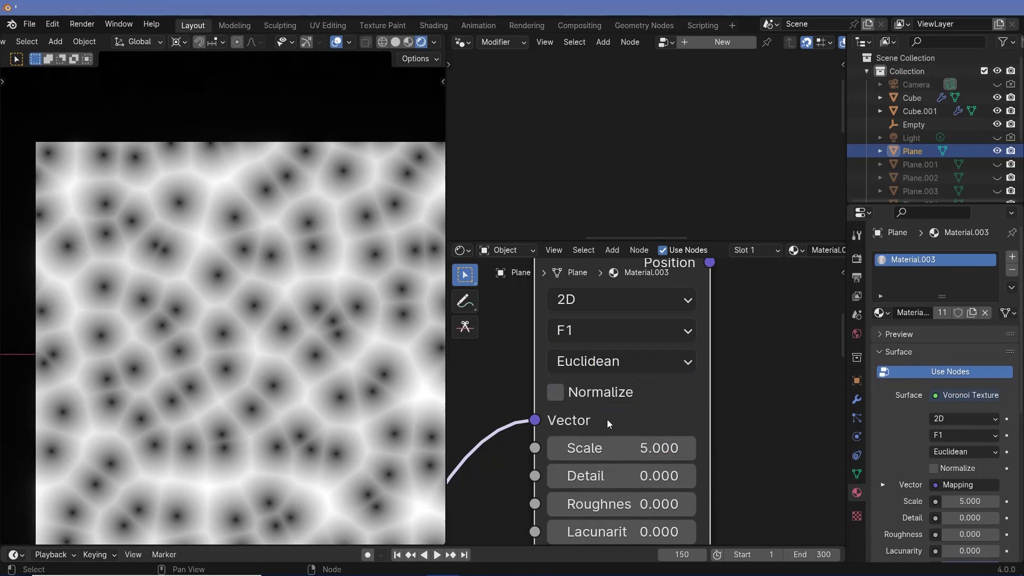
Switch the Voronoi Texture's distance metric to Minkowski and raise its Exponent to 32.
middle_click_drag(719, 426, 658, 379)
left_click(656, 369)
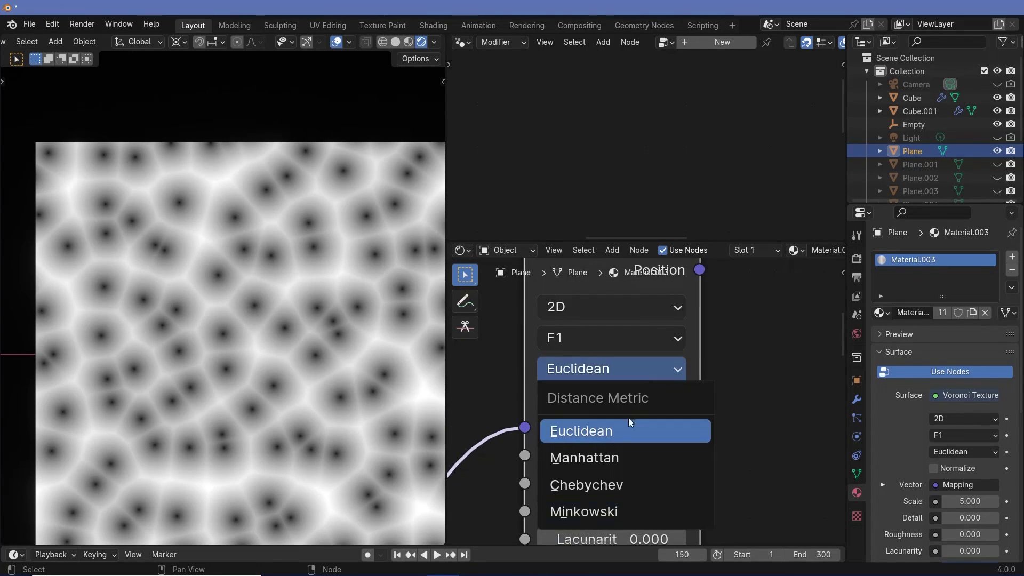
left_click(608, 519)
middle_click_drag(693, 442, 689, 398)
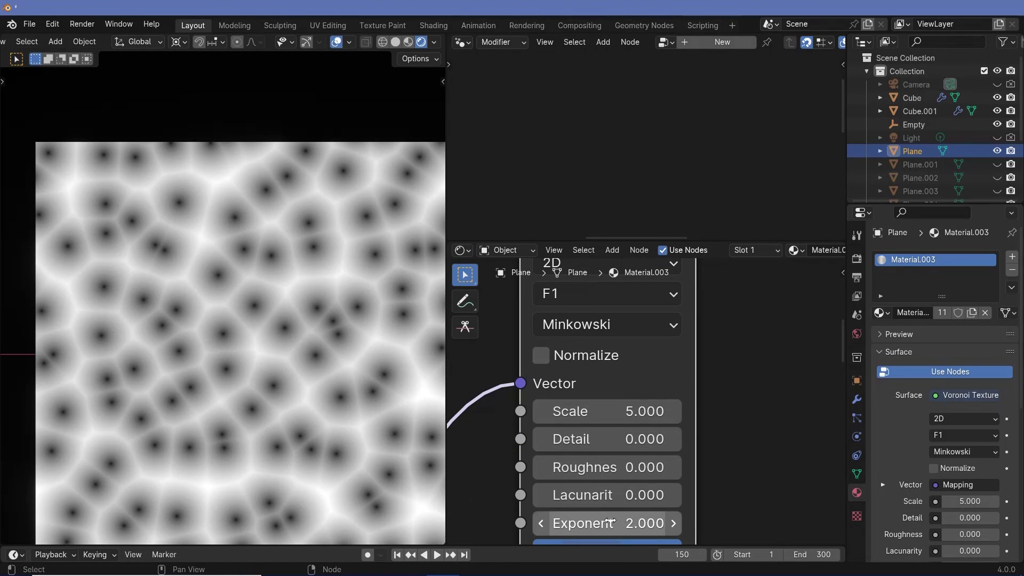
left_click_drag(610, 521, 675, 521)
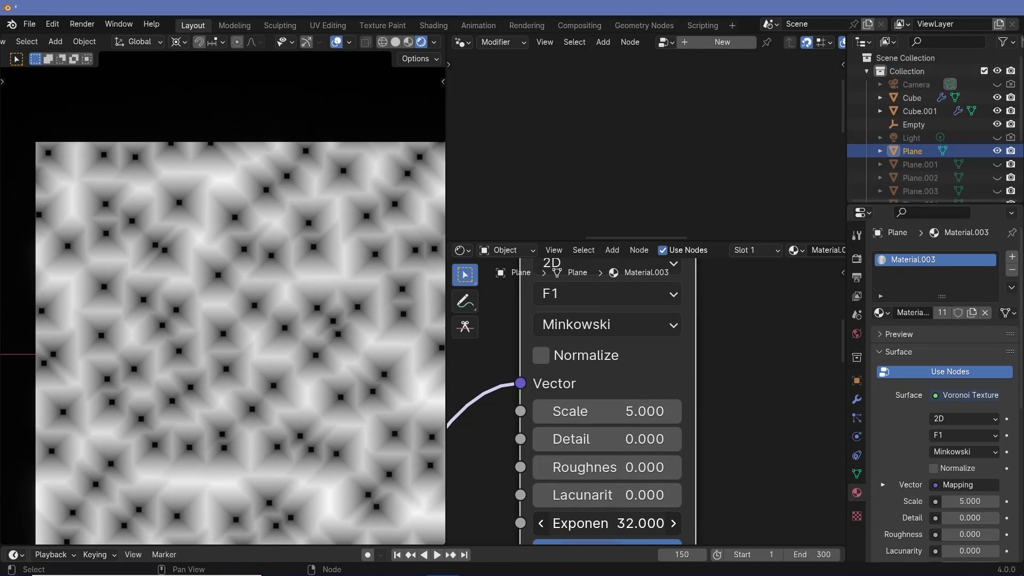
Change the distance metric to Chebychev to compare it with the high-exponent pattern, and return it to Minkowski.
middle_click_drag(570, 336, 584, 377)
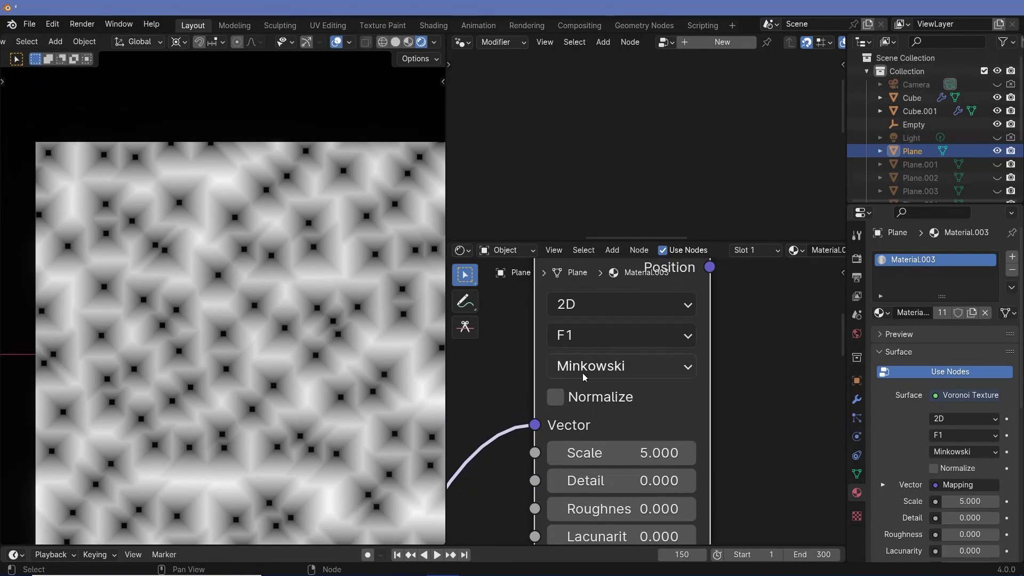
left_click(635, 364)
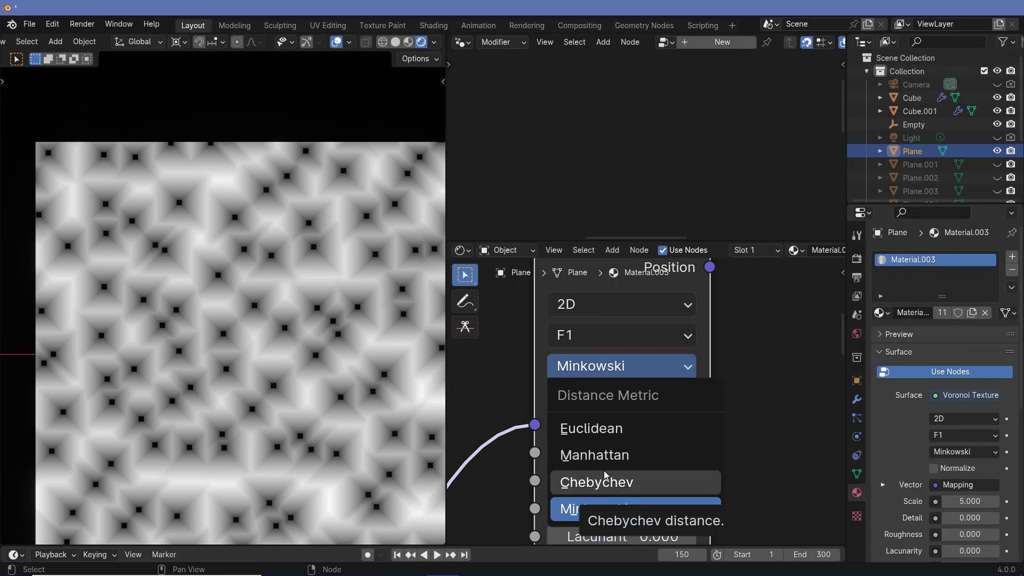
left_click(605, 480)
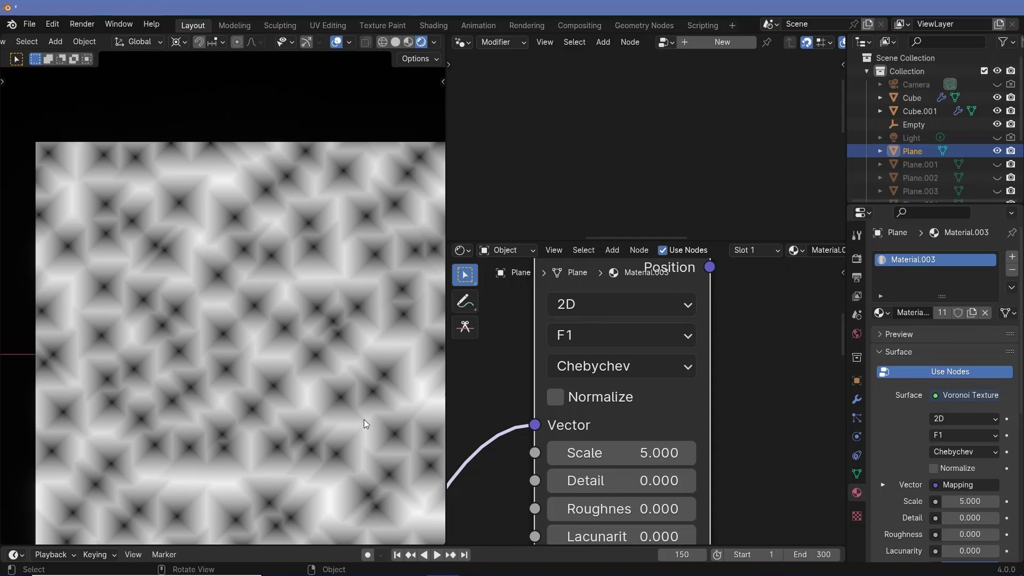
middle_click_drag(605, 389, 605, 289)
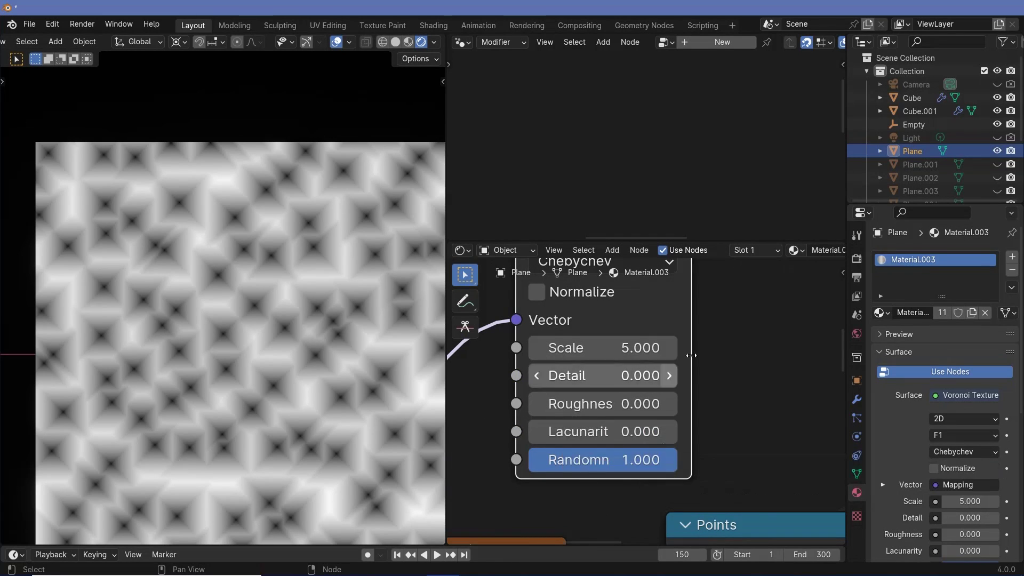
middle_click_drag(655, 274, 651, 356)
left_click(651, 349)
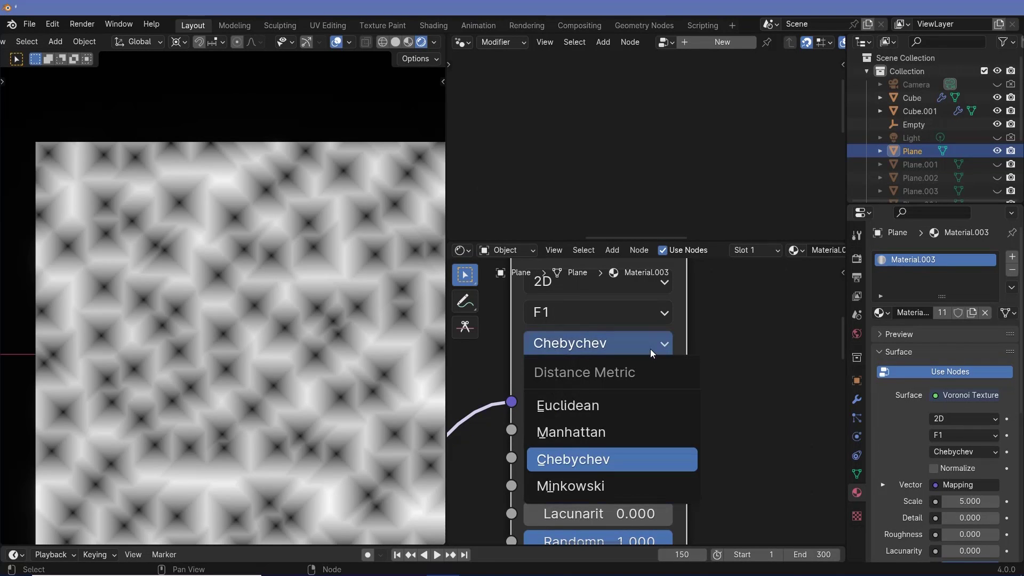
left_click(613, 482)
scroll(613, 483, "down", 3)
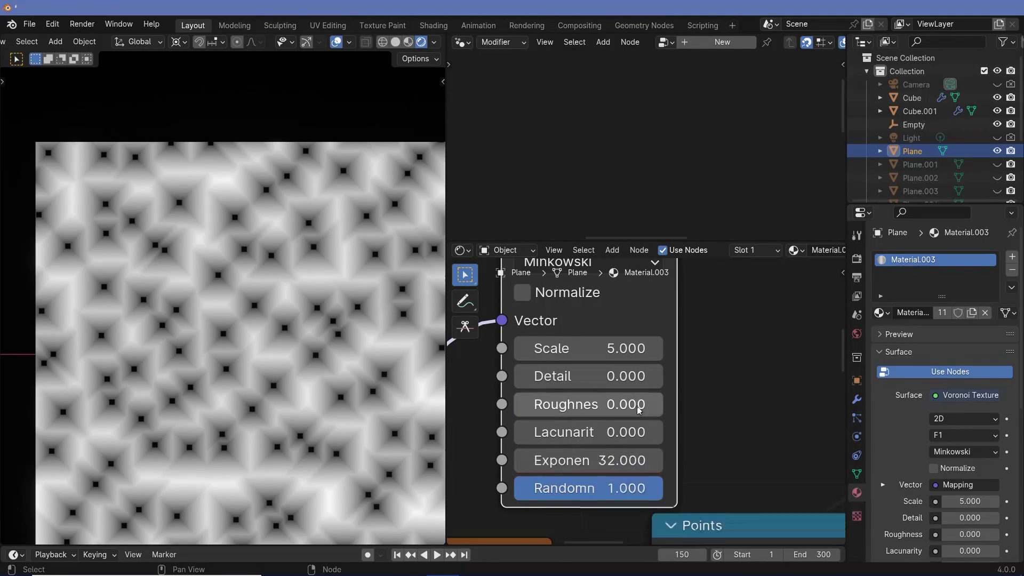
middle_click_drag(637, 404, 713, 482)
scroll(714, 482, "down", 1)
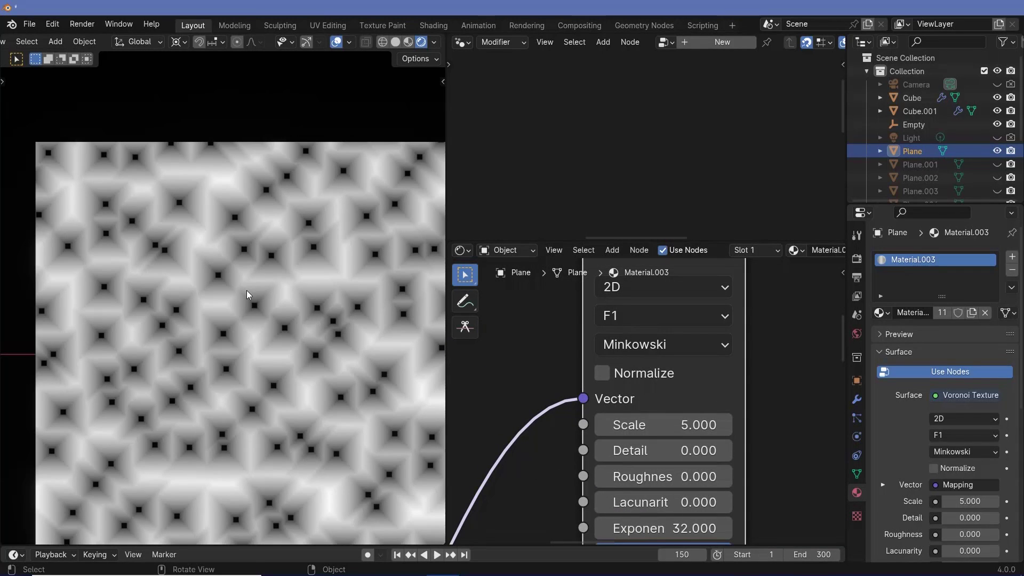
left_click(694, 345)
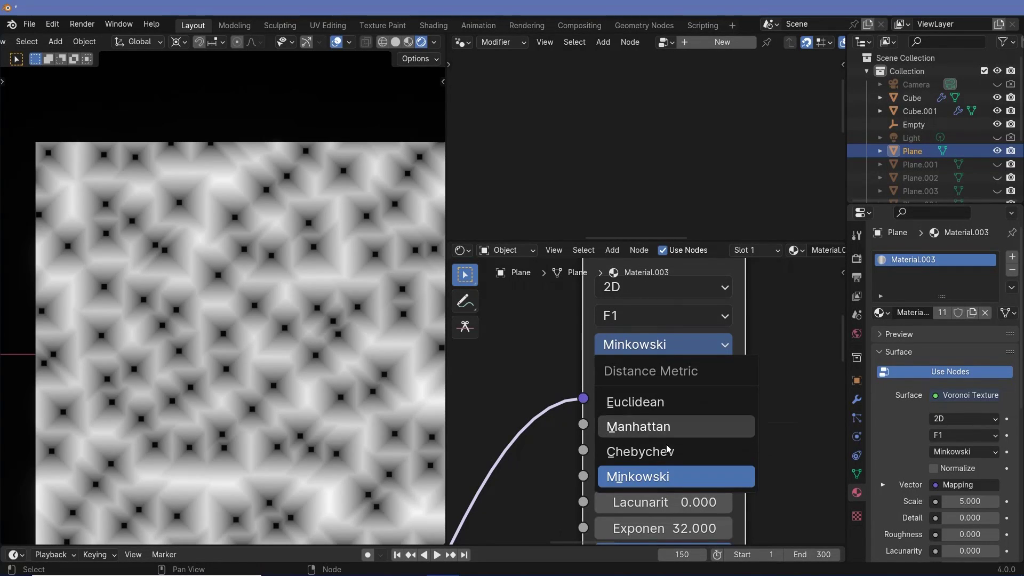
left_click(670, 481)
scroll(599, 336, "down", 2)
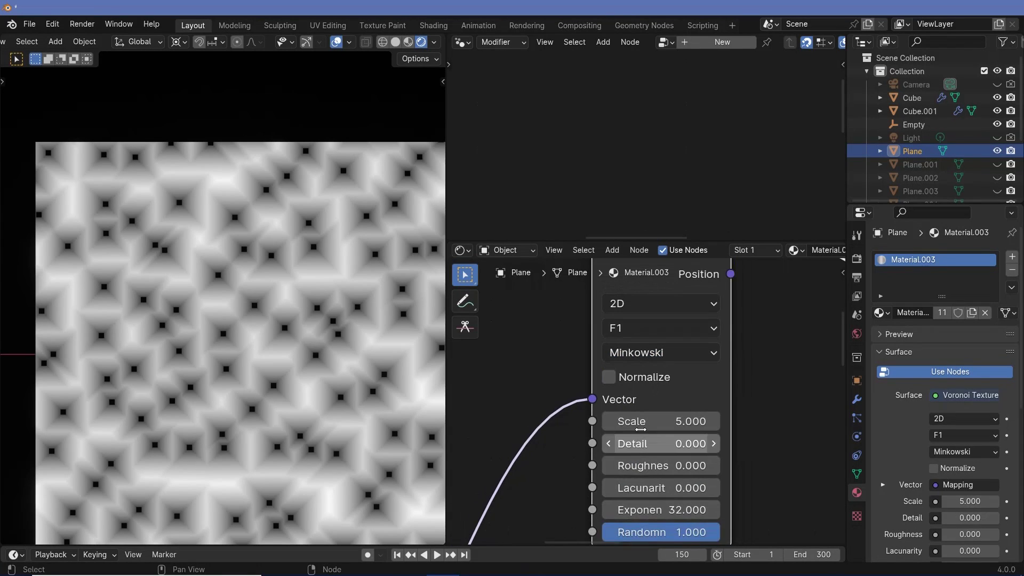
scroll(612, 453, "up", 2)
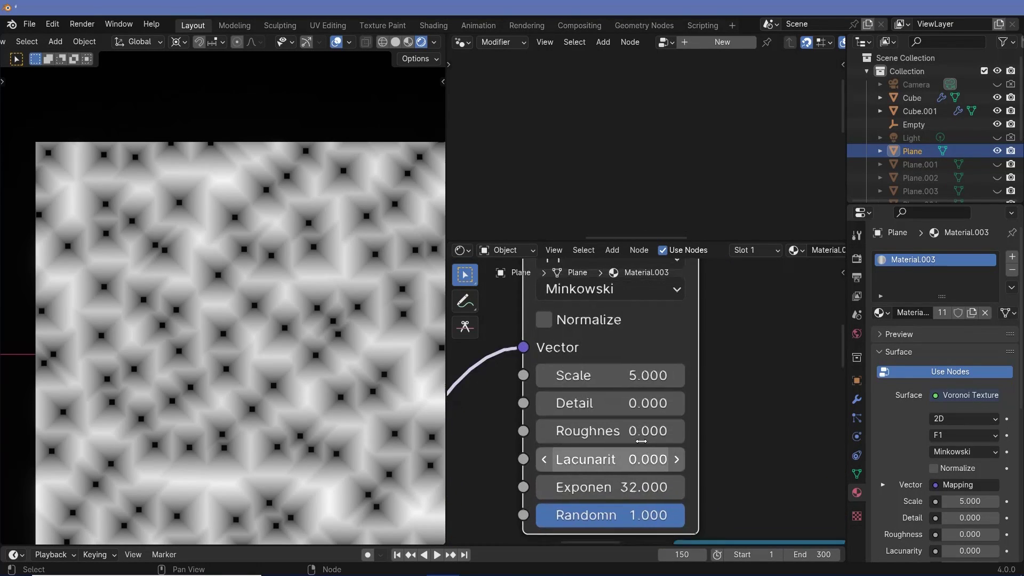
Lower the Minkowski Exponent to 0 and reset it to 1.
left_click_drag(612, 453, 491, 454)
left_click(613, 453)
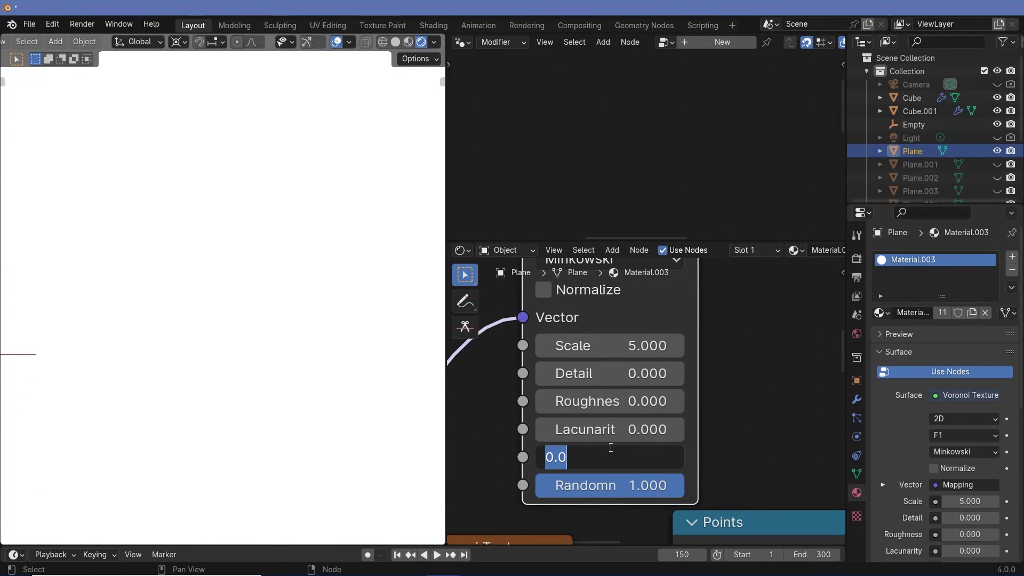
type("0")
key("BackSpace")
type("1")
key("Return")
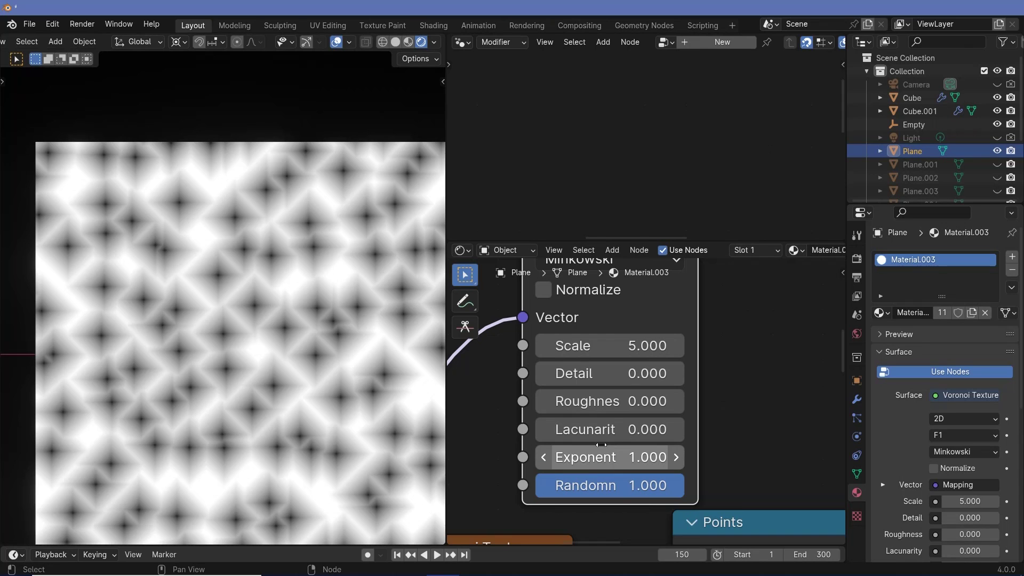
Reduce the Minkowski Exponent to 0.38 and inspect the pattern on the plane up close.
mouse_move(597, 454)
left_mouse_down()
mouse_move(625, 457)
mouse_move(587, 457)
left_mouse_up()
left_click(610, 460)
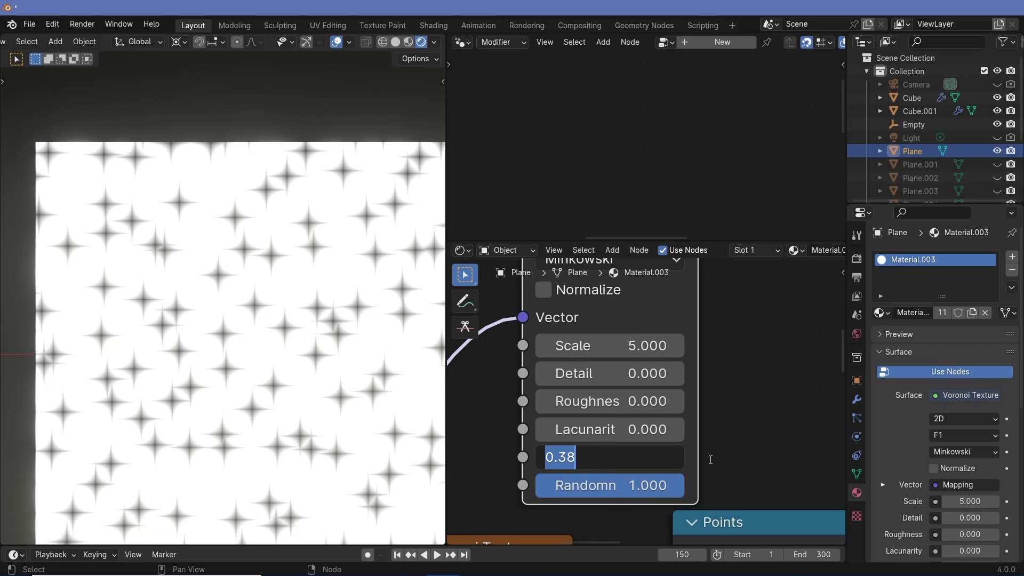
key("minus")
key("minus")
left_click(672, 458)
key("Return")
scroll(235, 309, "up", 3)
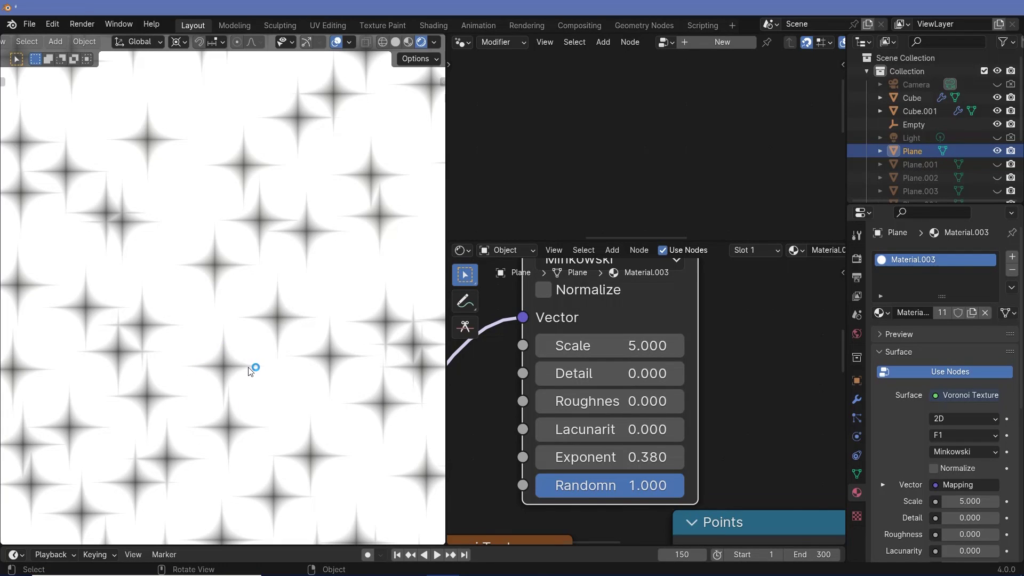
scroll(242, 361, "down", 2)
scroll(630, 349, "down", 1)
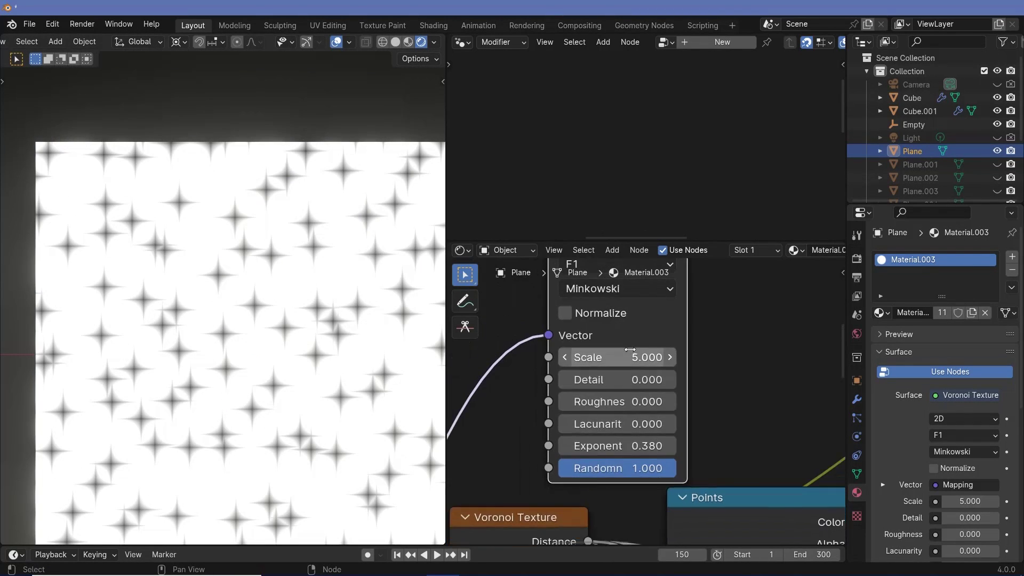
Change the Voronoi Texture's distance metric to Euclidean for comparison and switch it to Manhattan.
middle_click_drag(629, 349, 630, 412)
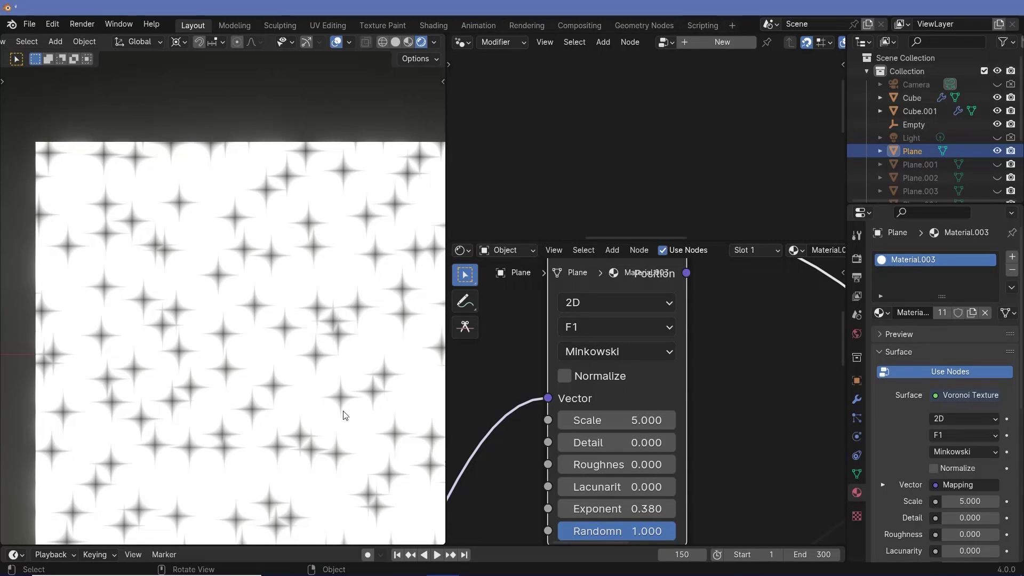
middle_click_drag(724, 367, 725, 410)
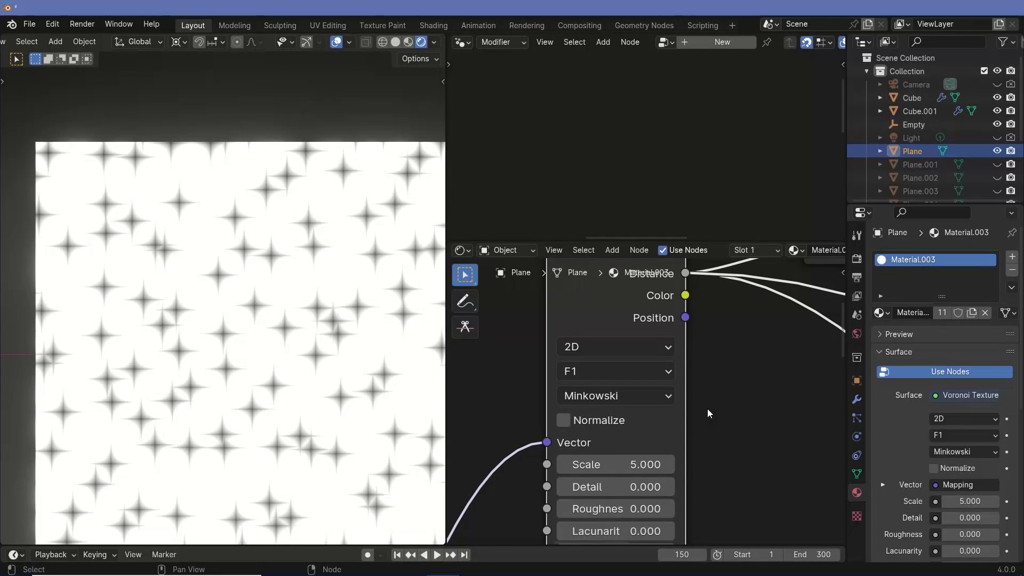
middle_click_drag(707, 408, 702, 472)
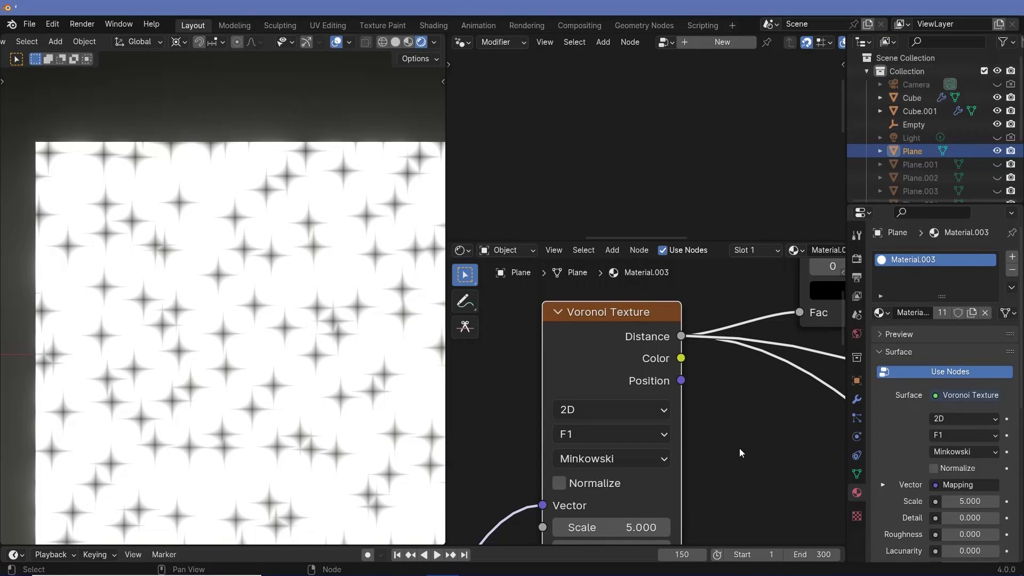
left_click(608, 459)
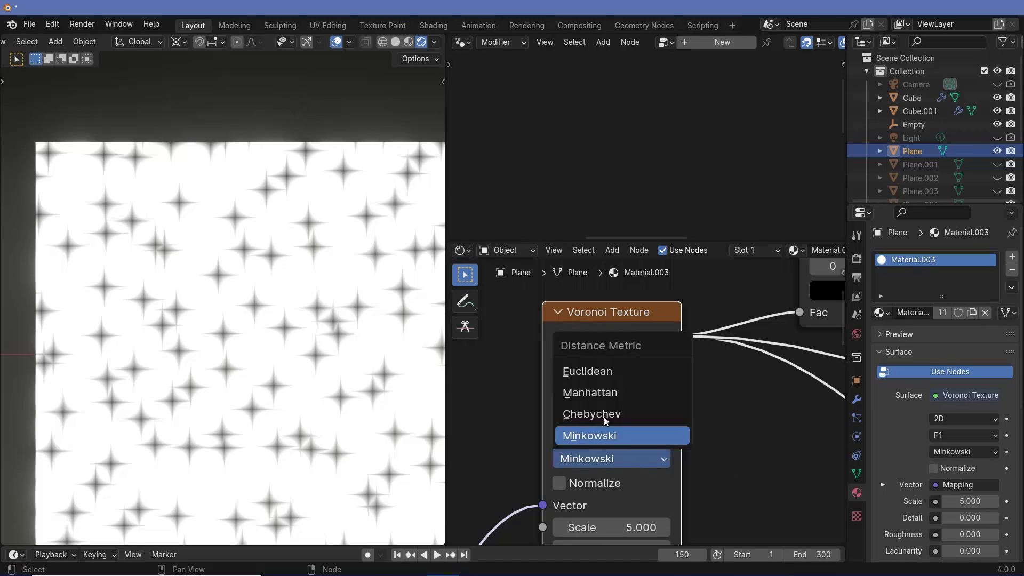
left_click(591, 373)
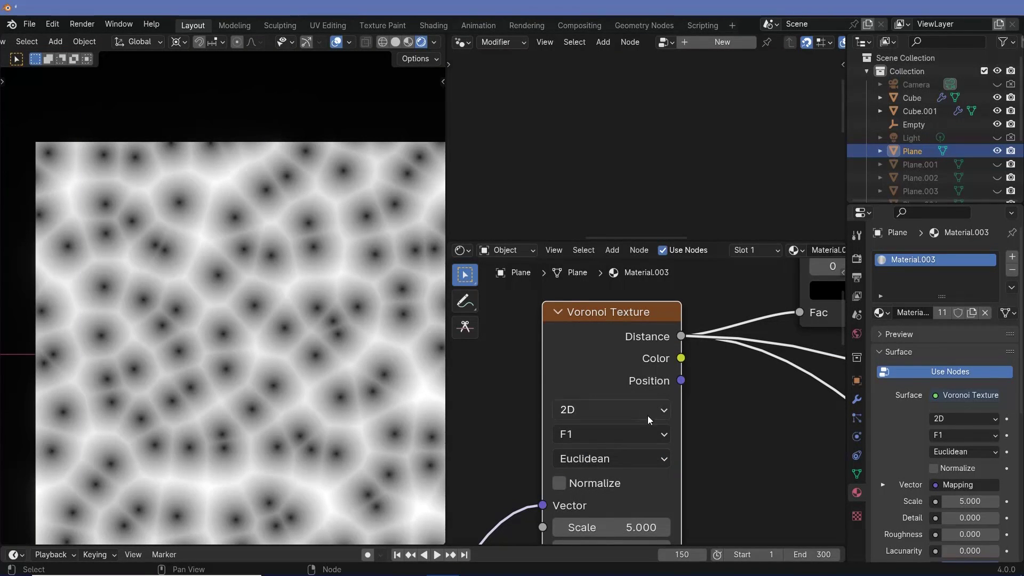
left_click(619, 457)
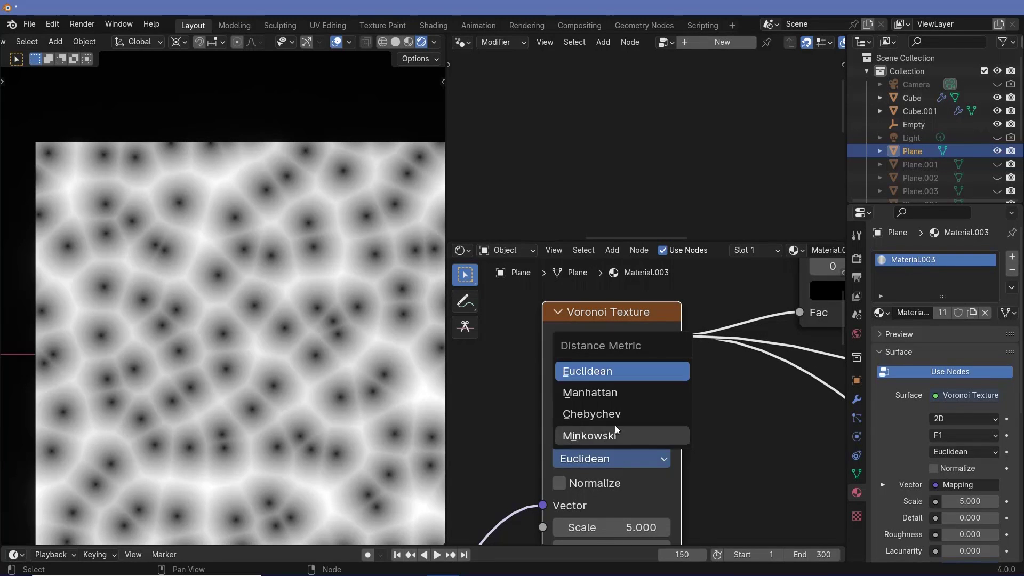
left_click(614, 393)
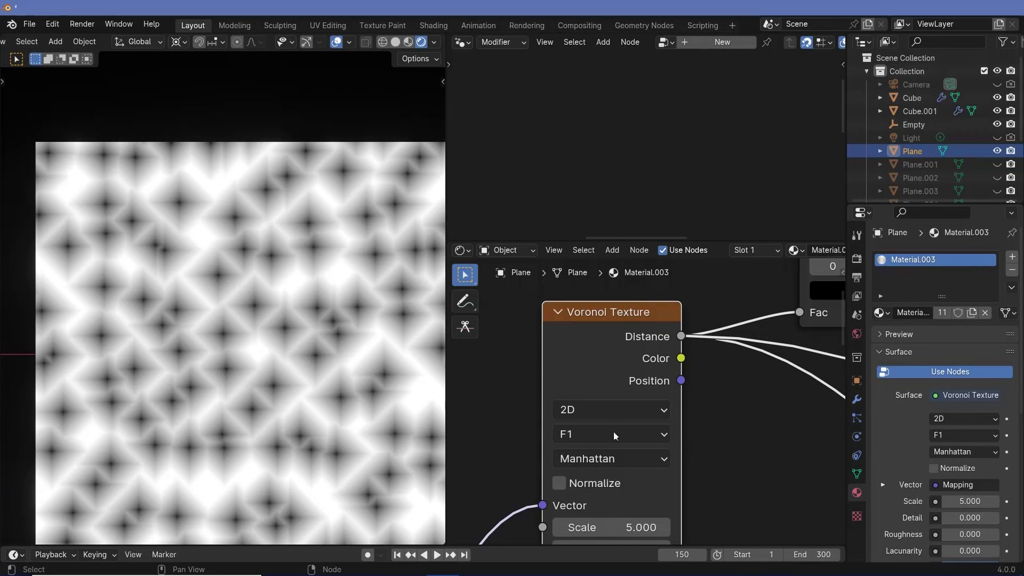
Preview the Voronoi Texture's Color output on the plane and examine the Manhattan cell shapes up close.
left_click(638, 343, "ctrl+shift")
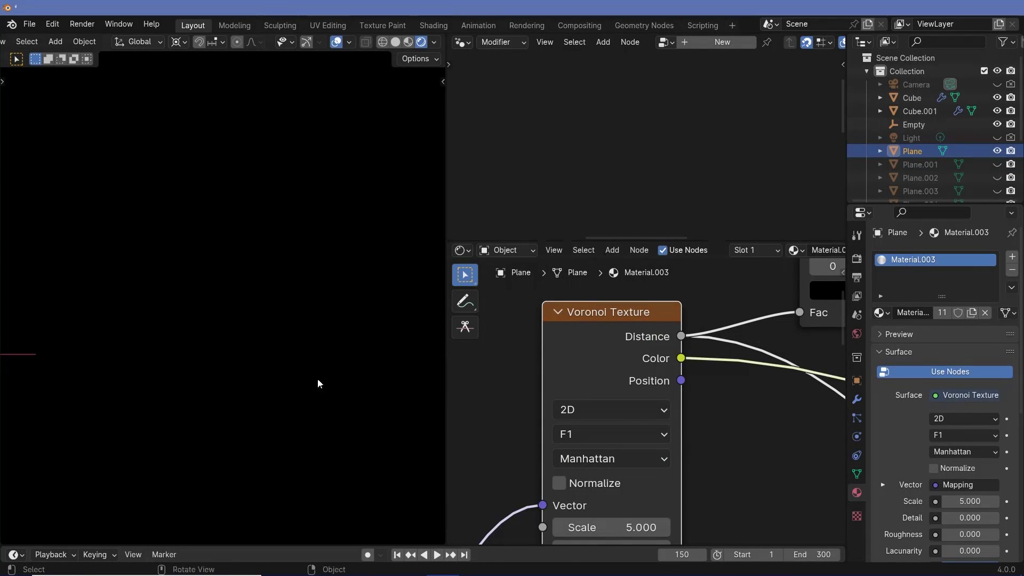
scroll(301, 349, "up", 2)
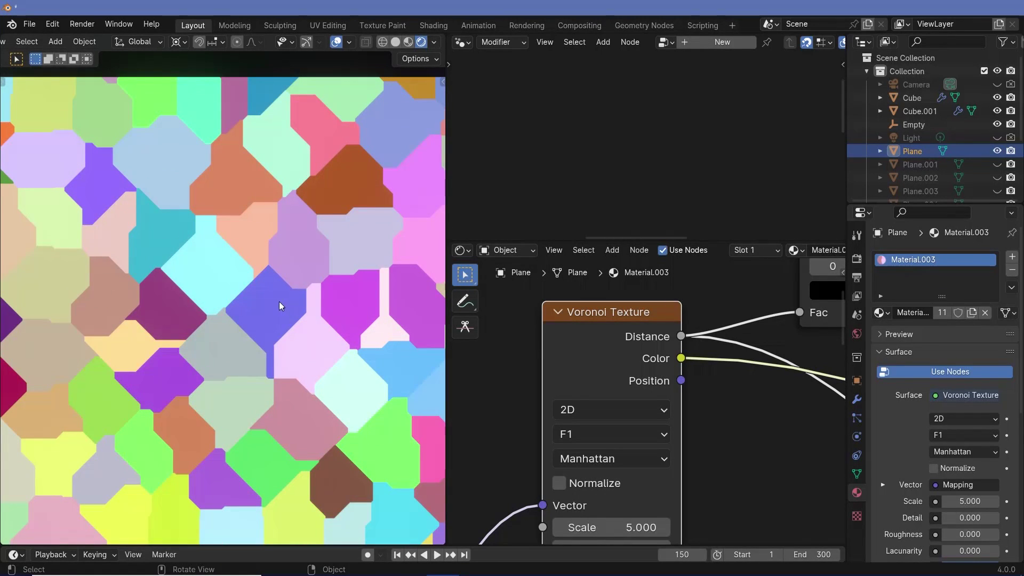
middle_click_drag(579, 356, 628, 402)
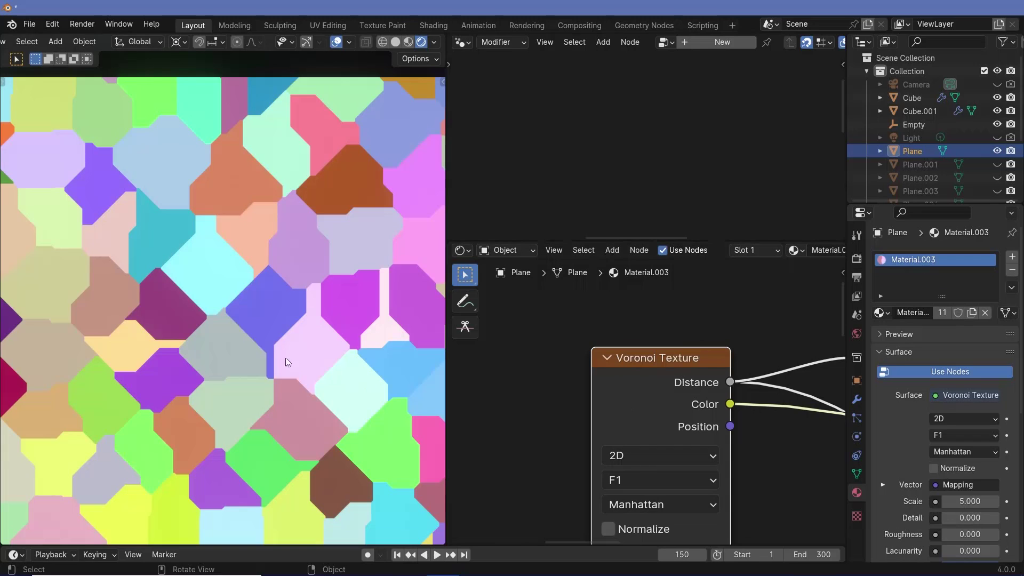
scroll(274, 324, "up", 3)
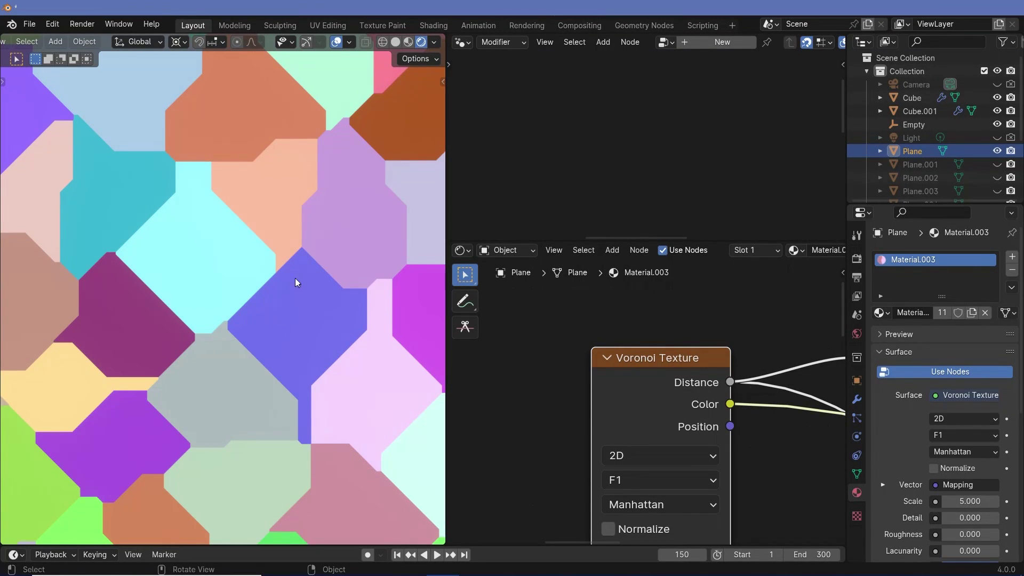
Set the Voronoi Texture's distance metric to Euclidean and preview its Distance output on the plane.
middle_click_drag(664, 458, 648, 418)
left_click(688, 463)
left_click(688, 473)
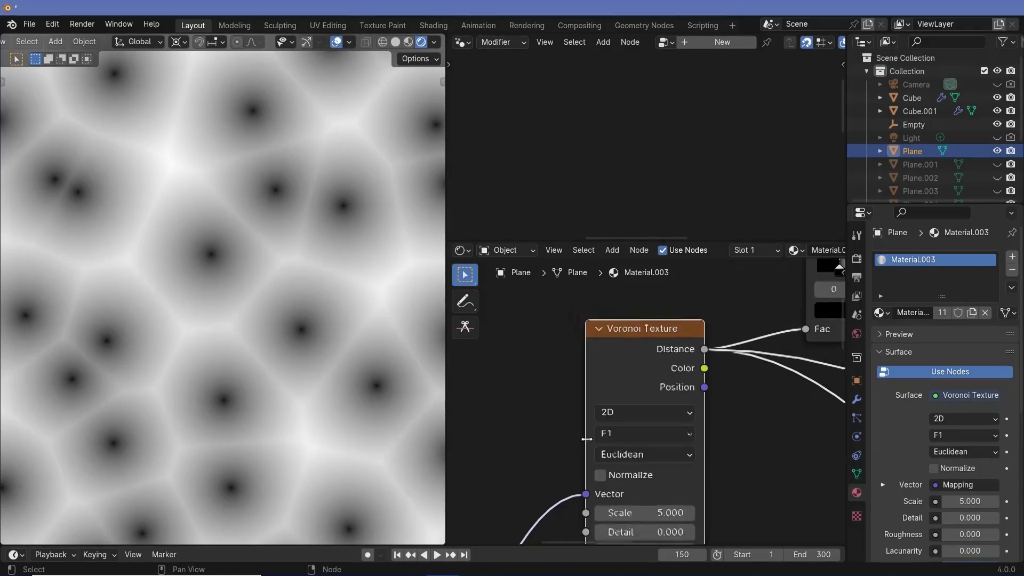
Set the Voronoi Texture's feature output to F2 and enable Normalize.
scroll(587, 439, "up", 2)
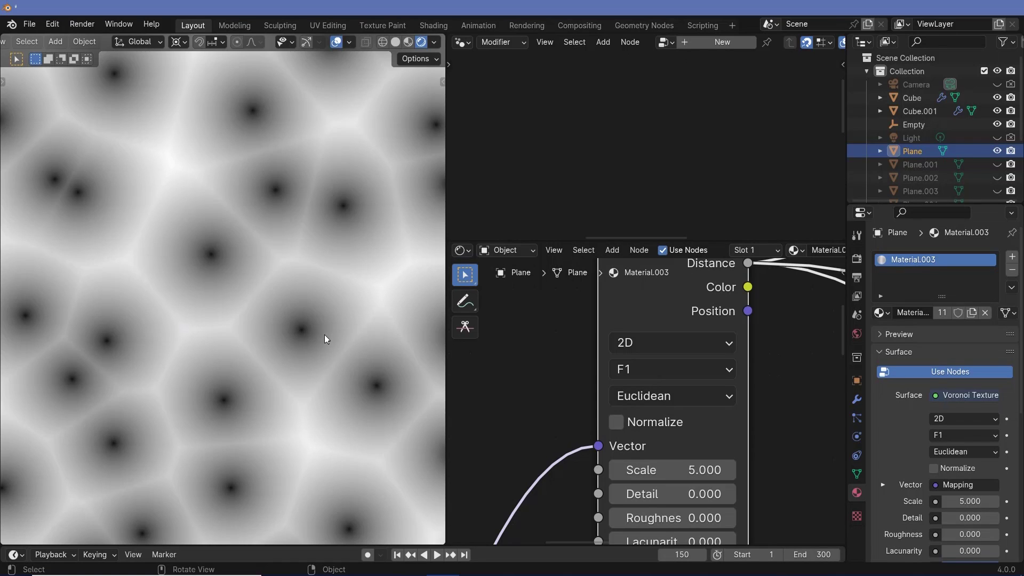
scroll(421, 329, "down", 2)
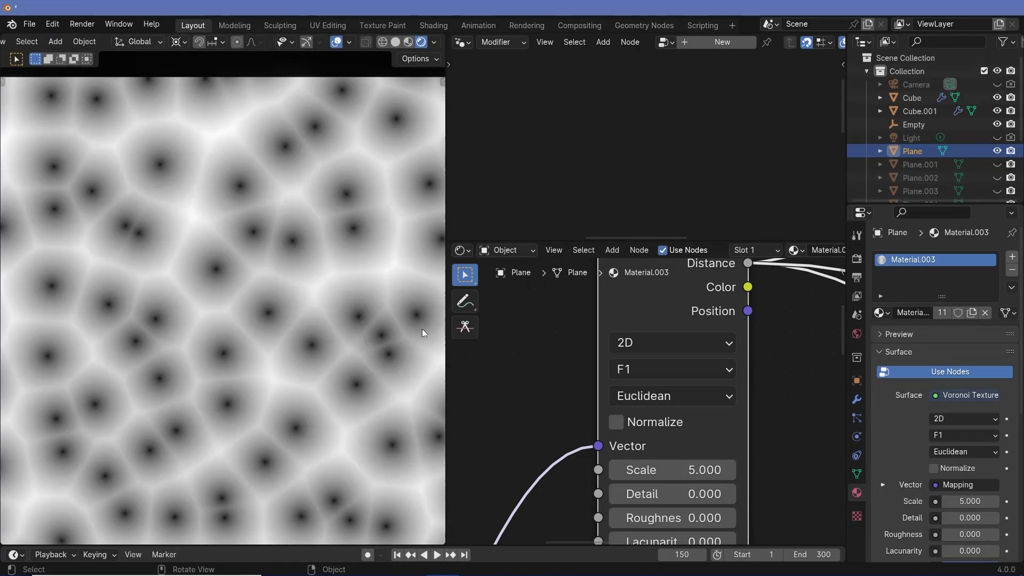
left_click(636, 377)
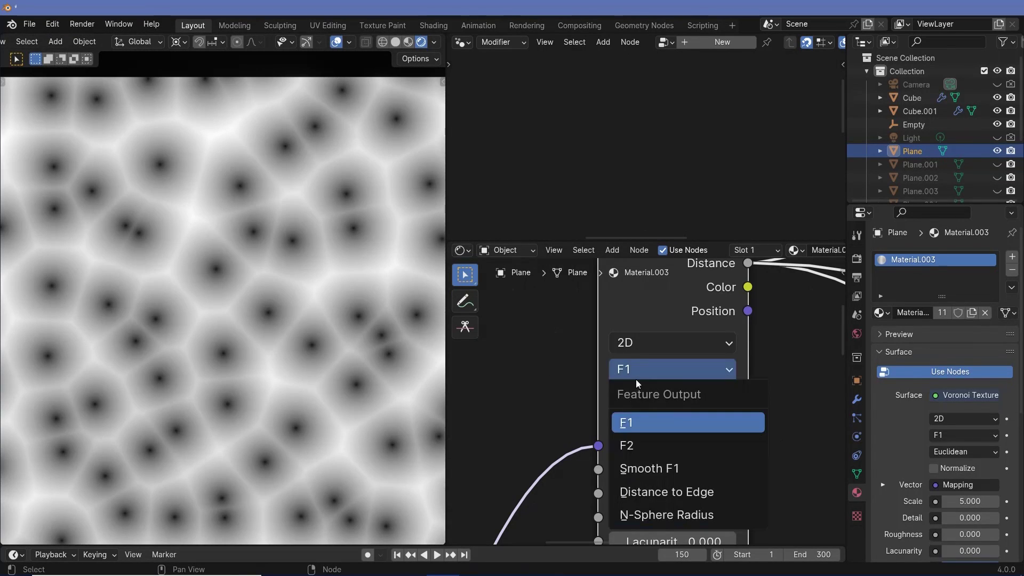
left_click(648, 440)
middle_click_drag(163, 200, 244, 287, "shift")
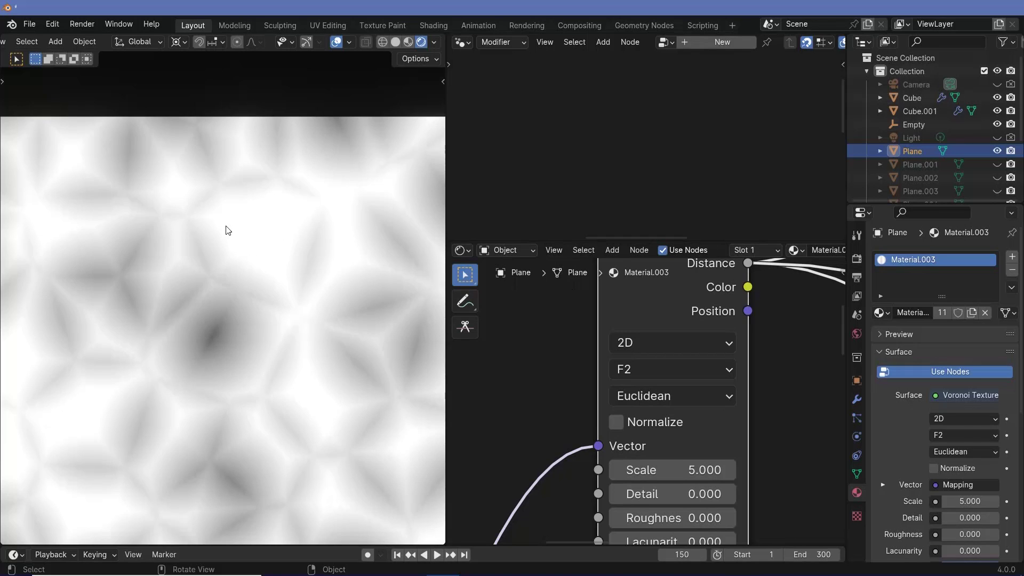
left_click(616, 422)
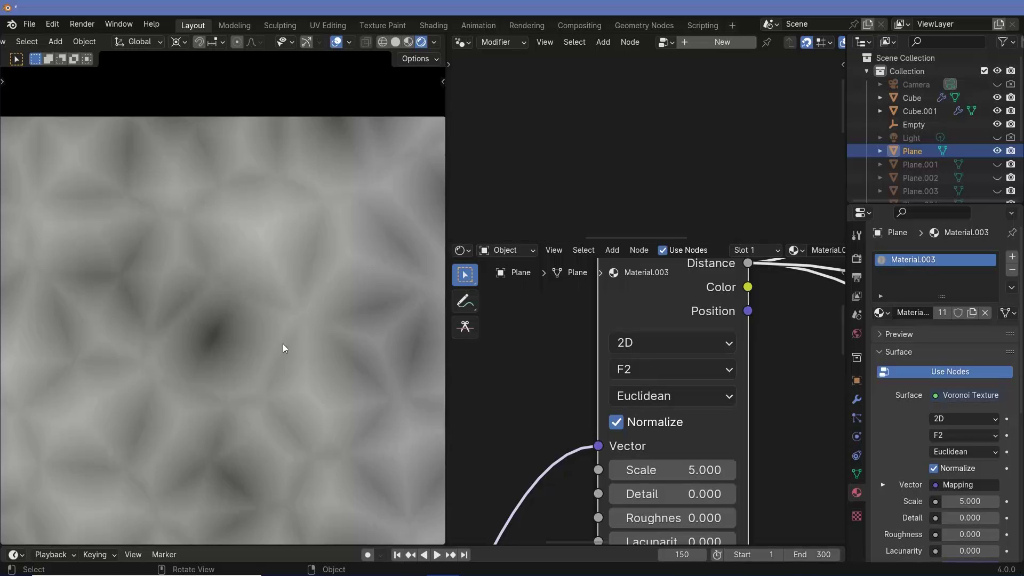
Examine the F2 pattern on the plane, disabling Normalize on the Voronoi Texture for comparison and enabling it again.
scroll(282, 343, "down", 2)
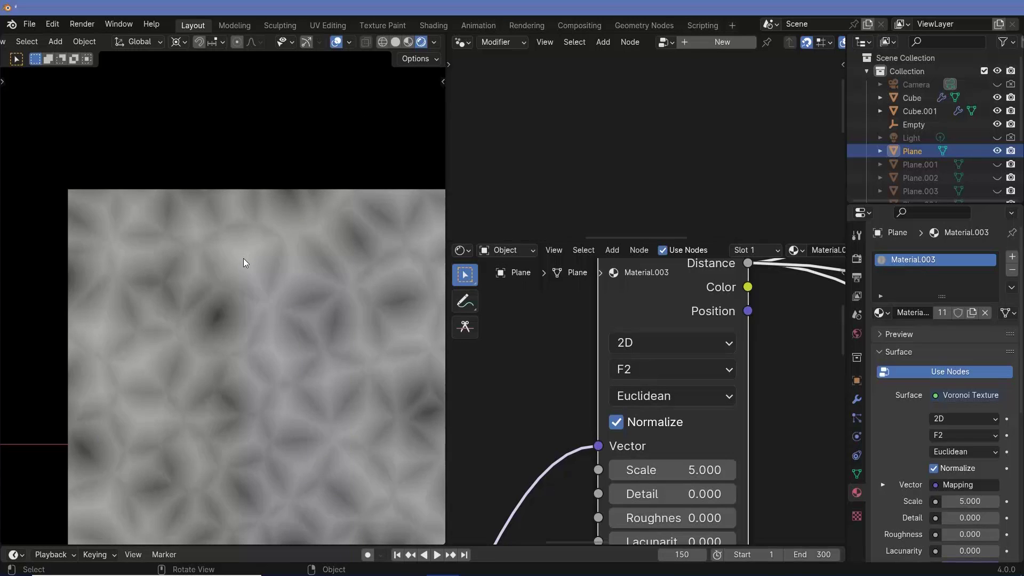
scroll(248, 256, "up", 2)
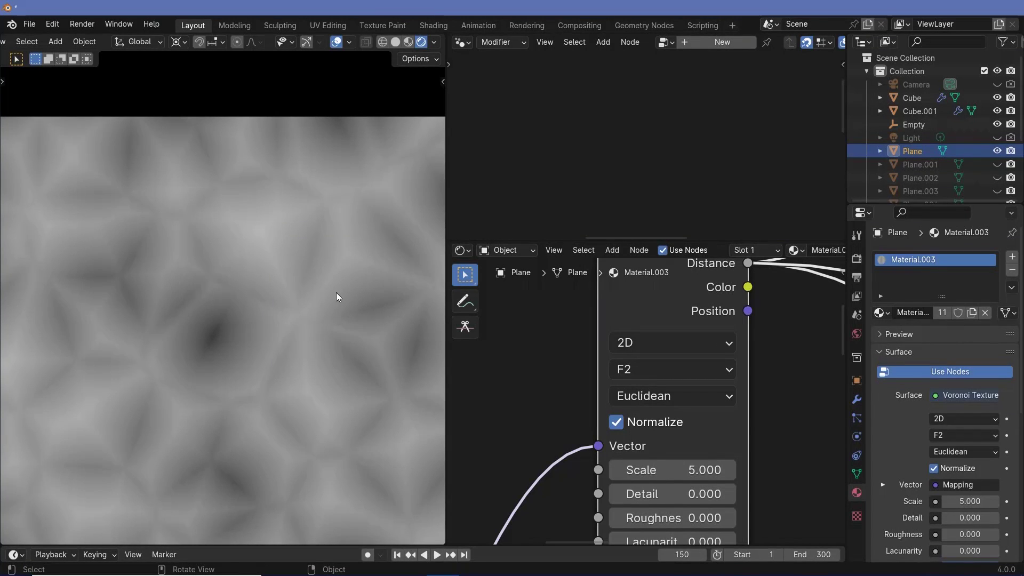
scroll(270, 276, "down", 2)
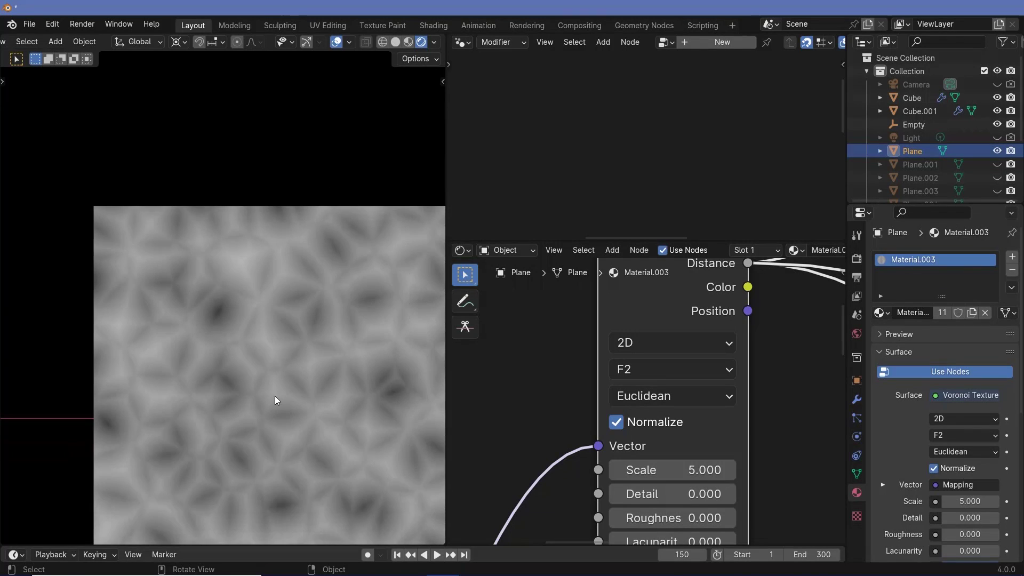
scroll(267, 329, "up", 3)
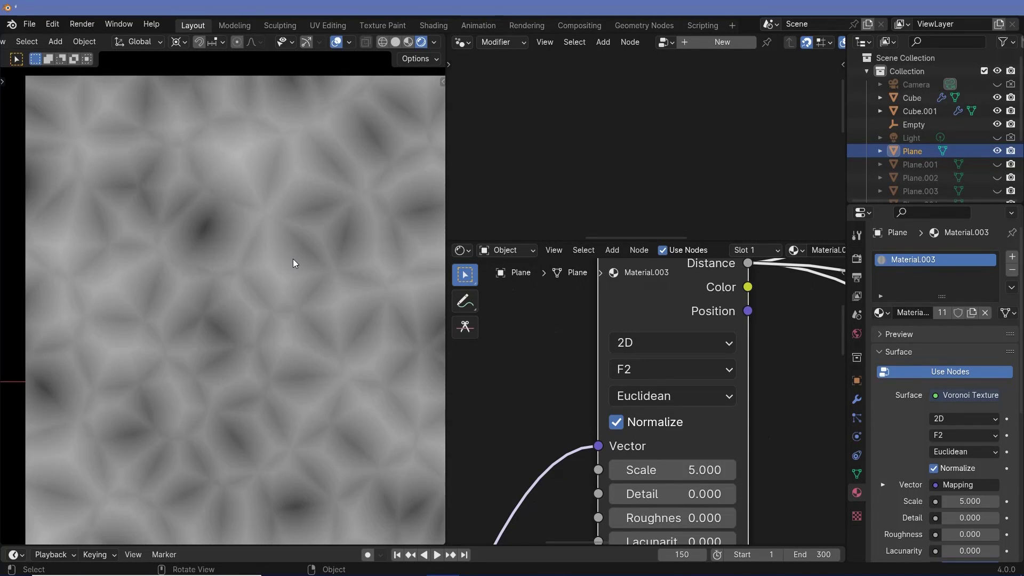
left_click(616, 423)
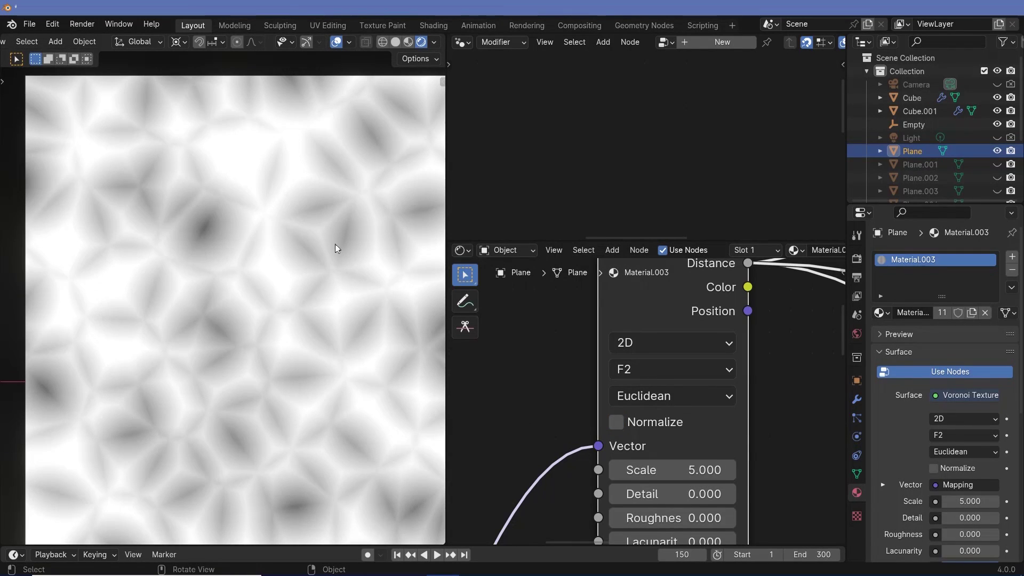
left_click(617, 423)
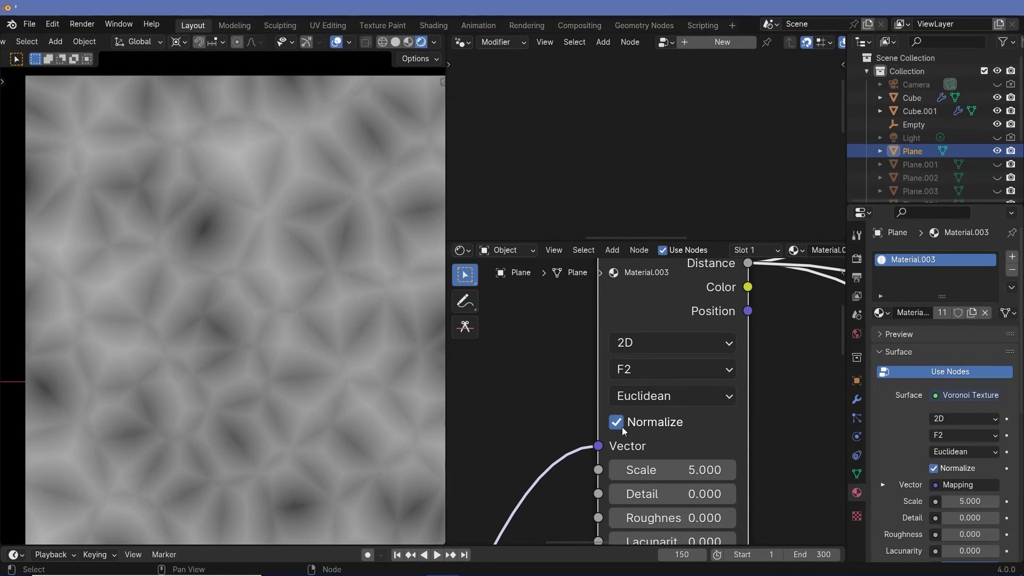
Set the Voronoi Texture's feature output to F1 and compare the pattern with Normalize off and on, leaving Normalize enabled.
left_click(658, 374)
left_click(635, 422)
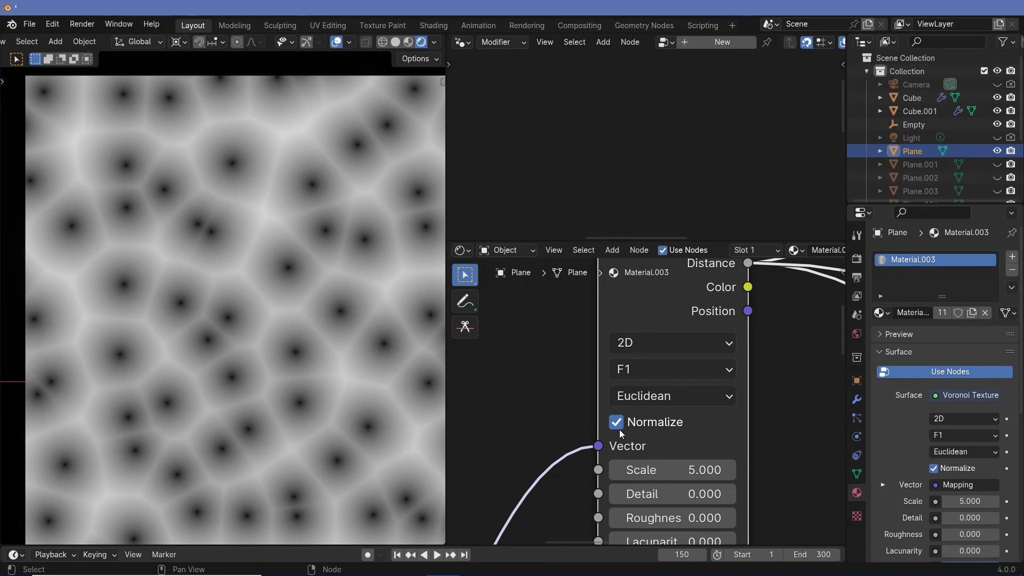
left_click(620, 429)
left_click(619, 428)
left_click(616, 423)
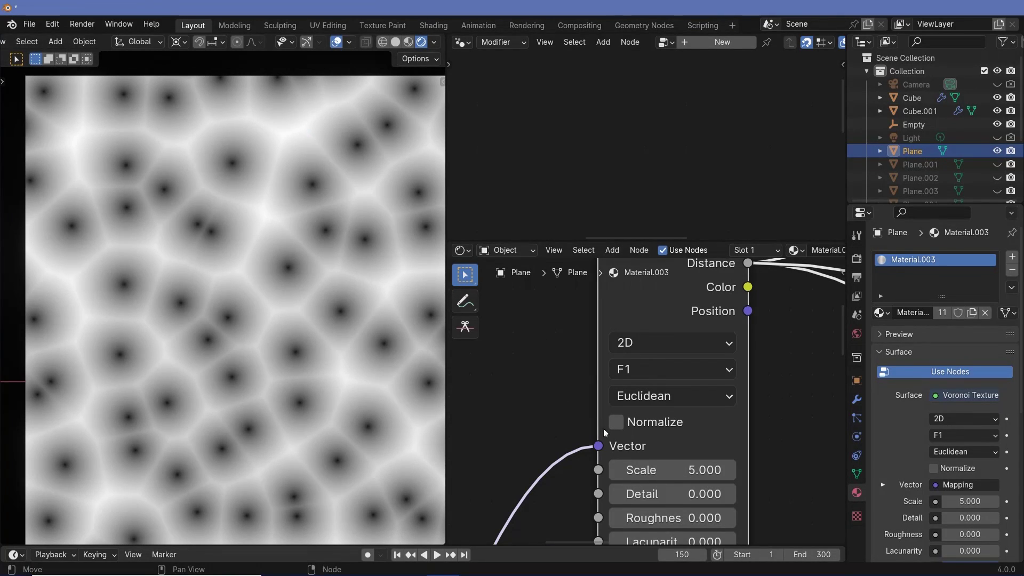
left_click(617, 423)
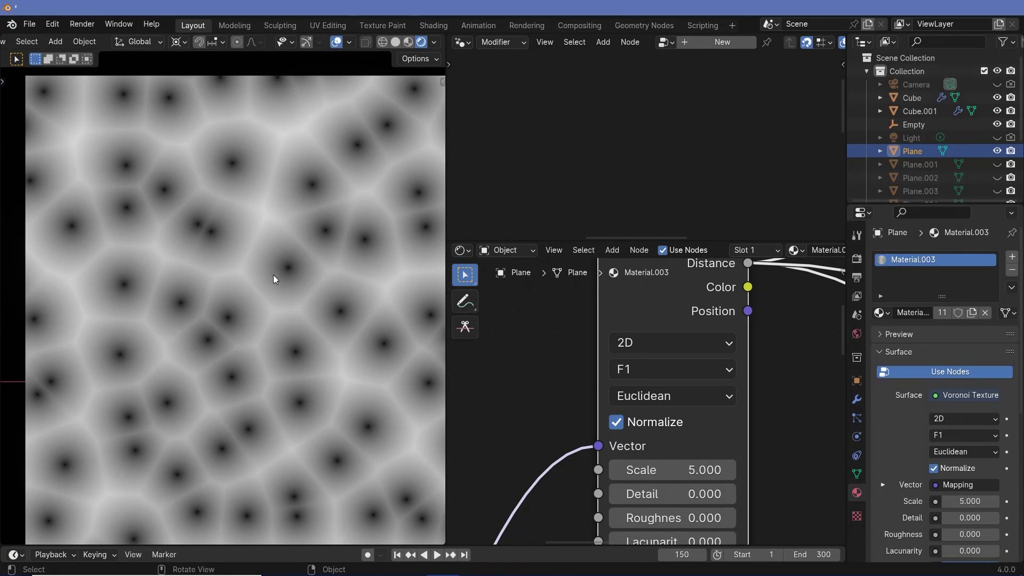
left_click(616, 426)
left_click(616, 426)
Review the feature output and distance metric options available on the Voronoi Texture node.
scroll(495, 408, "down", 2)
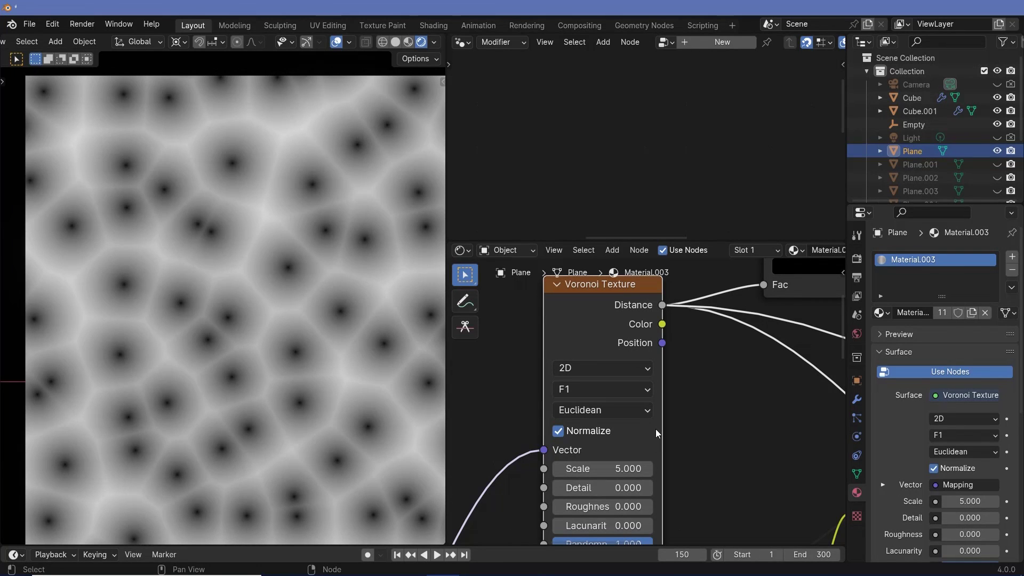
scroll(655, 429, "up", 2)
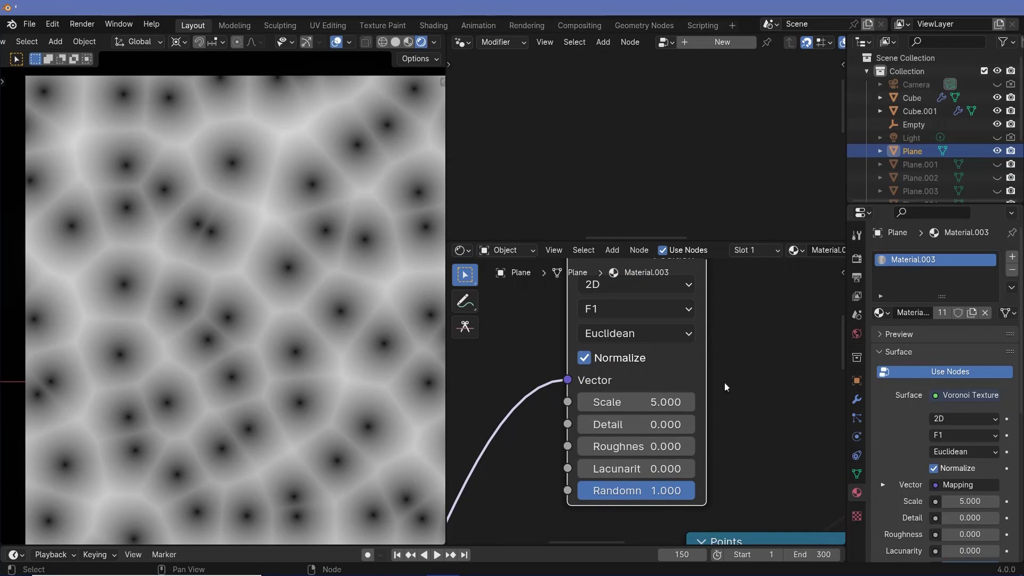
scroll(638, 402, "up", 2, "shift")
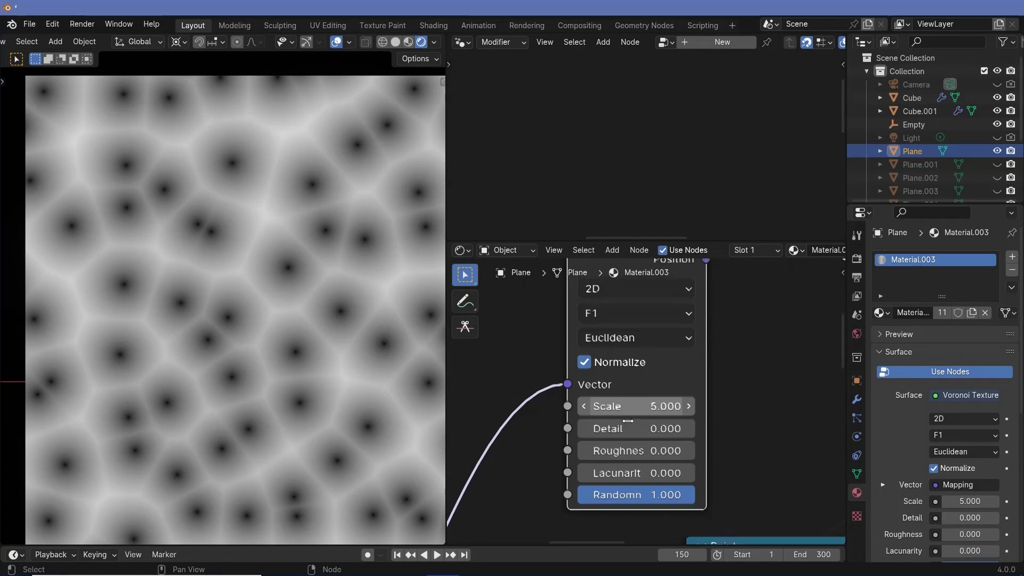
left_click(645, 373)
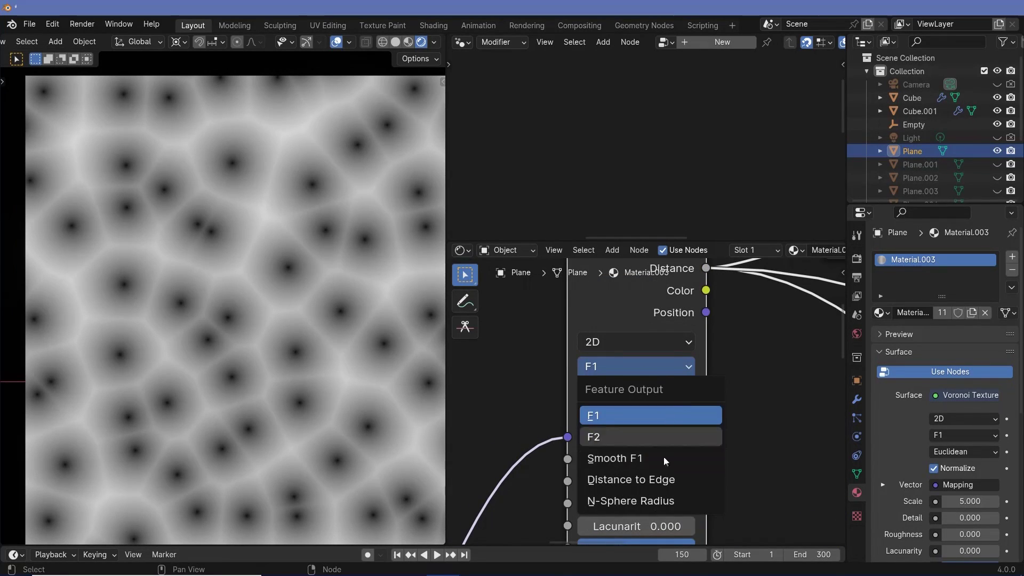
left_click(668, 370)
left_click(667, 392)
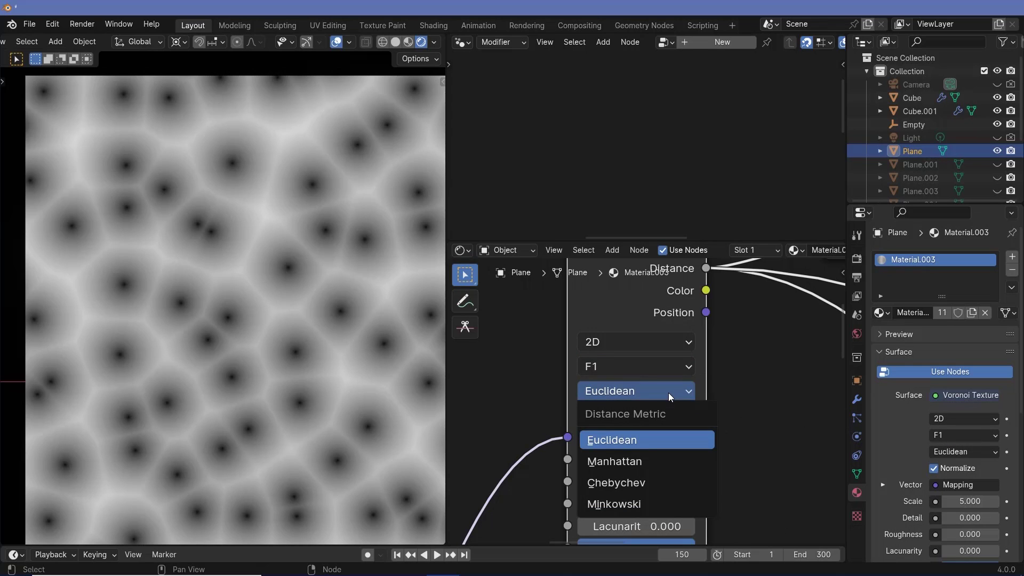
left_click(667, 392)
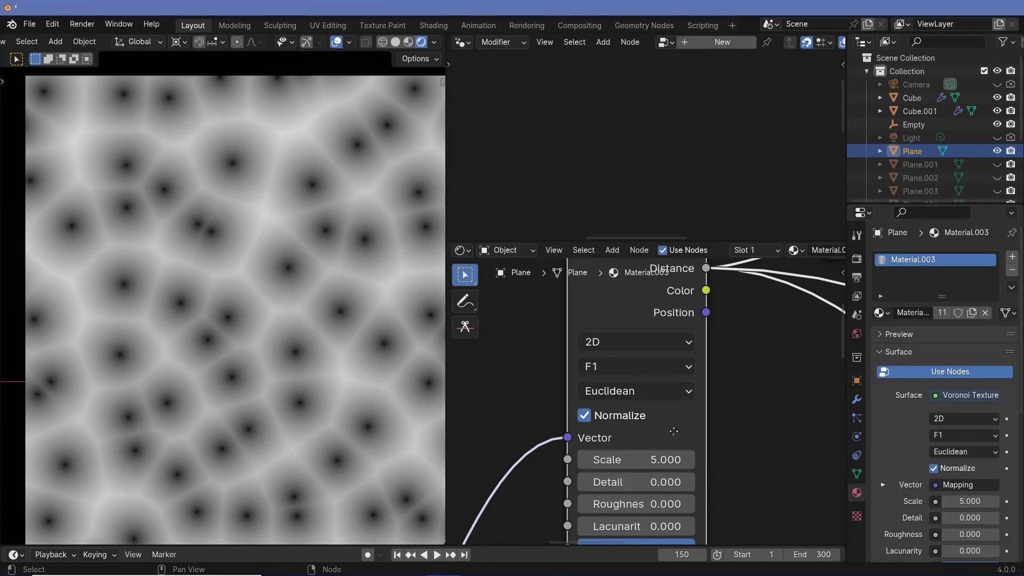
scroll(662, 470, "down", 1, "shift")
left_click(654, 357)
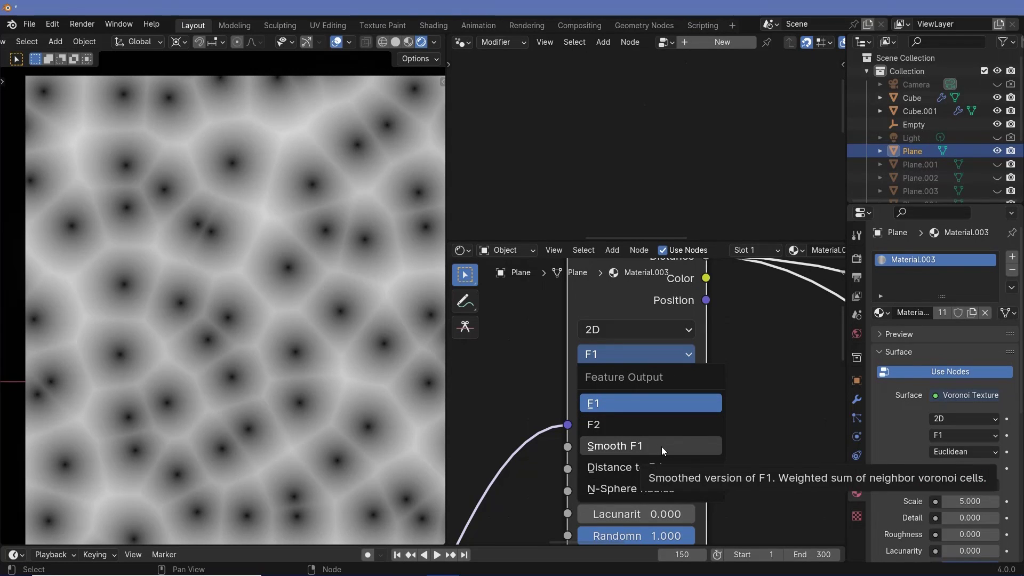
left_click(680, 382)
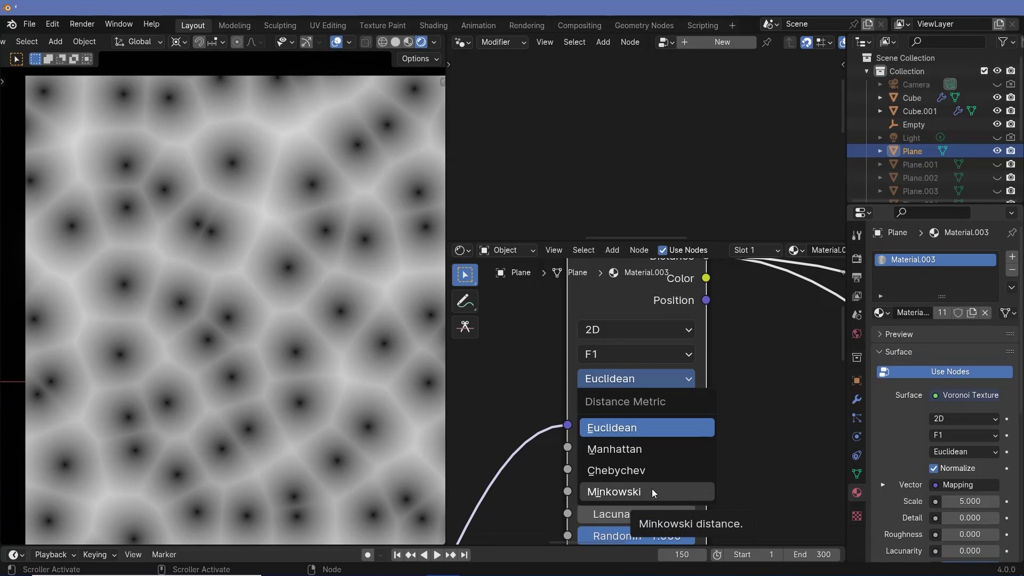
Trace the Voronoi Texture's Vector input back to the Mapping and Texture Coordinate nodes and examine both.
middle_click_drag(684, 381, 646, 326)
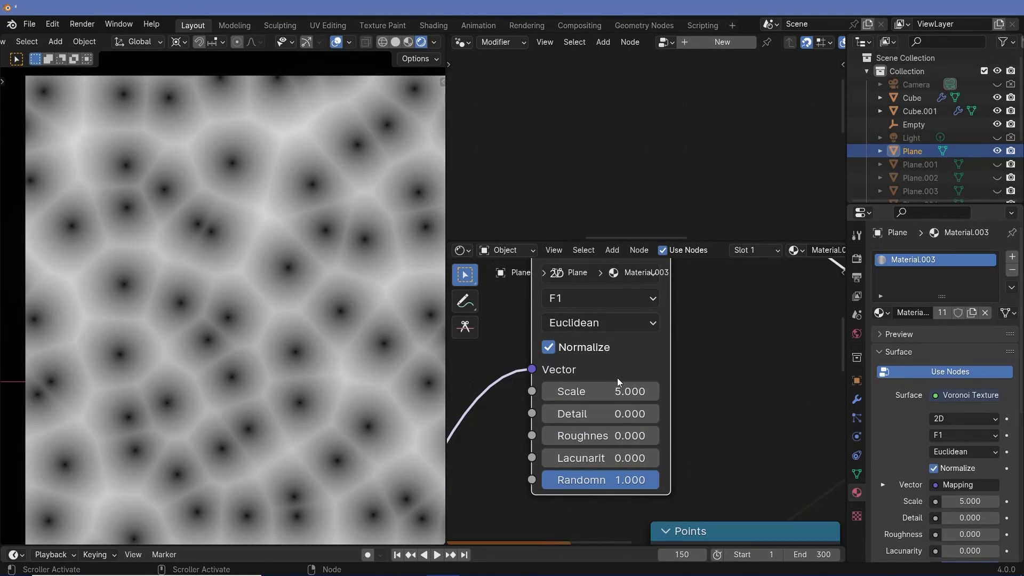
middle_click_drag(617, 377, 693, 388)
scroll(693, 389, "up", 2)
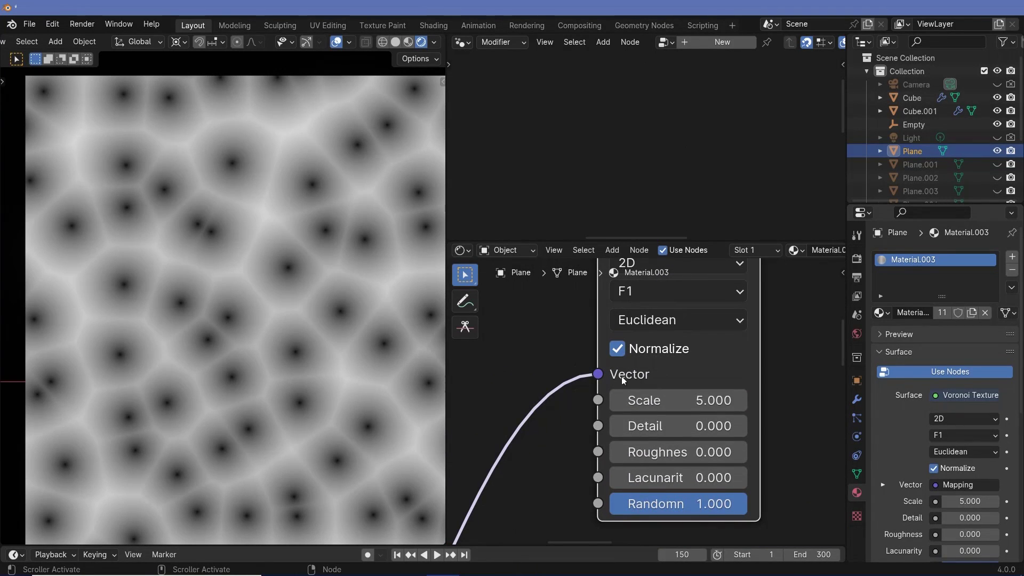
scroll(629, 380, "down", 3)
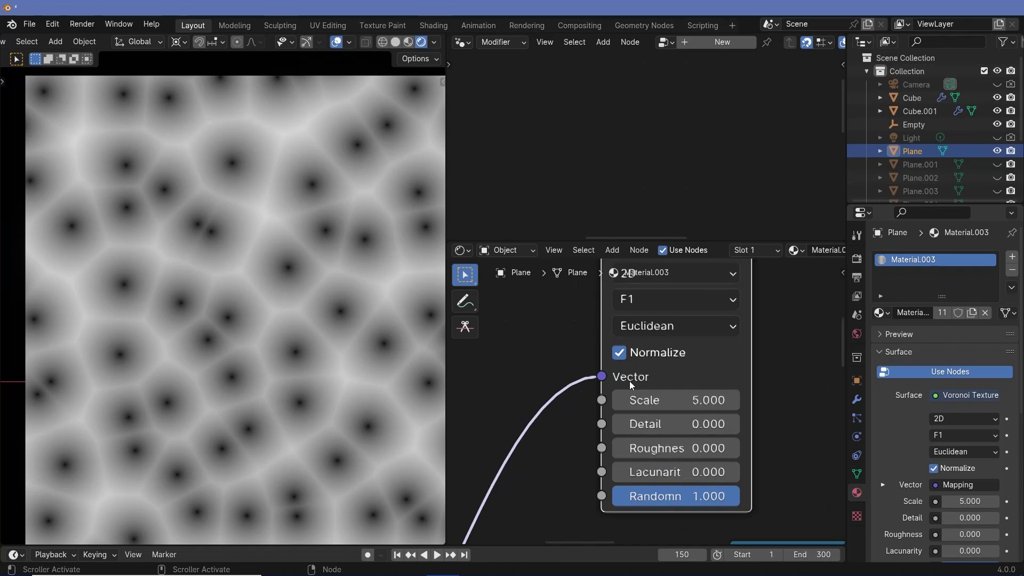
scroll(646, 400, "down", 1)
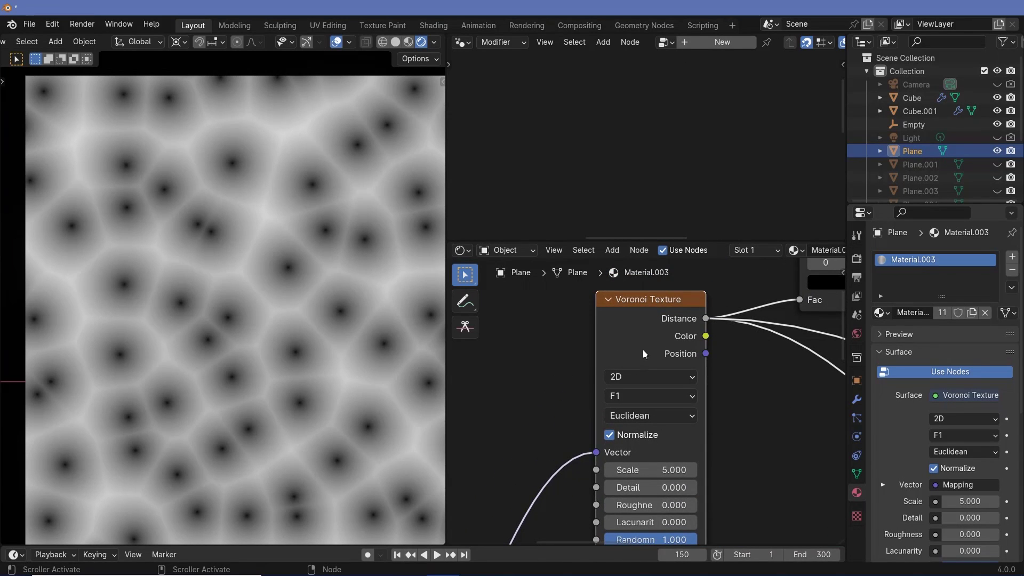
scroll(642, 350, "down", 1)
scroll(561, 468, "down", 6, "shift")
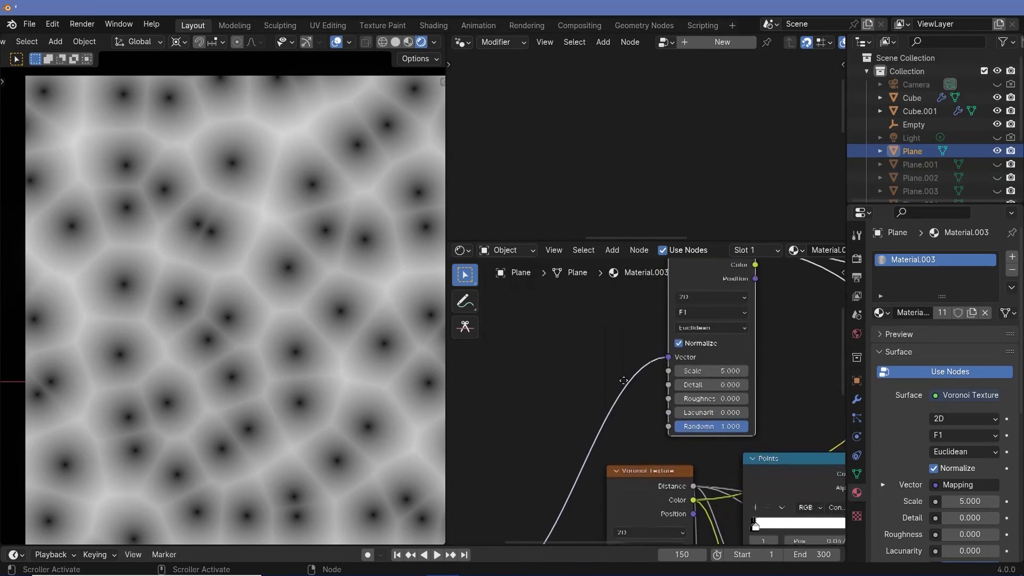
scroll(665, 492, "left", 5, "ctrl")
scroll(693, 454, "down", 2, "shift")
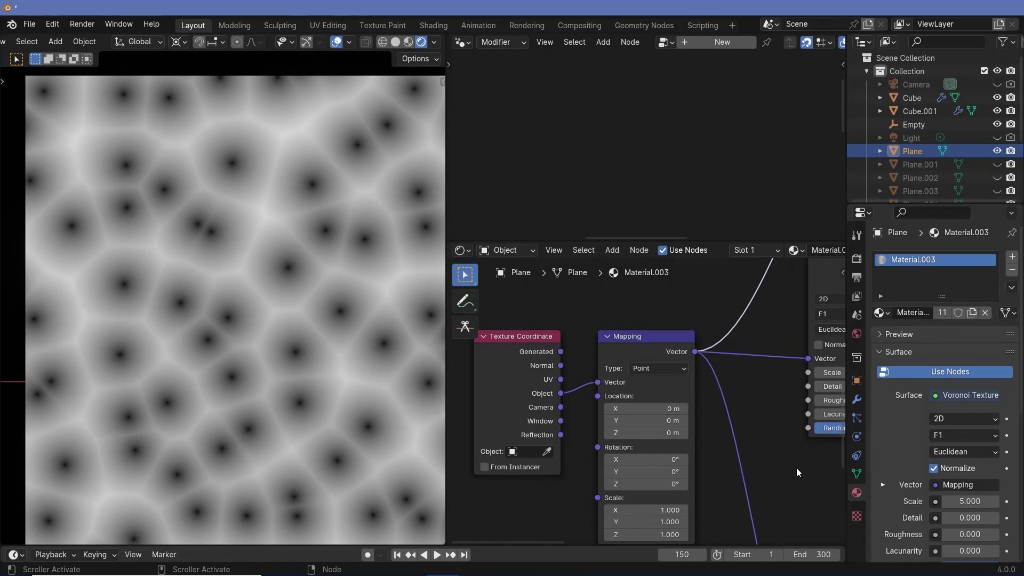
middle_click_drag(719, 411, 713, 445)
left_click(642, 387)
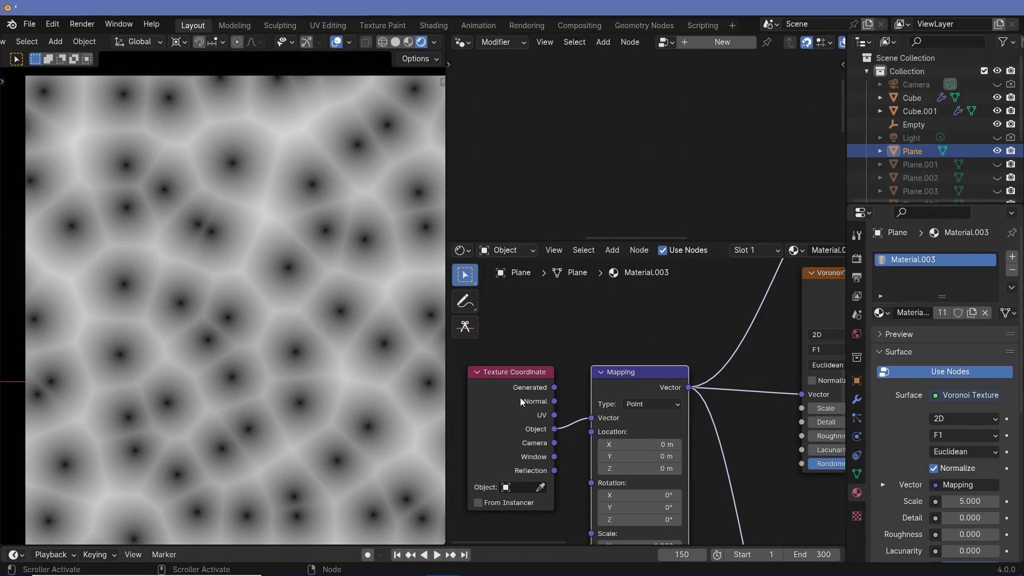
left_click(520, 398)
Shift the Mapping node's X location to -0.03 m as a demonstration and reset it to 0 m.
scroll(697, 507, "down", 1, "shift")
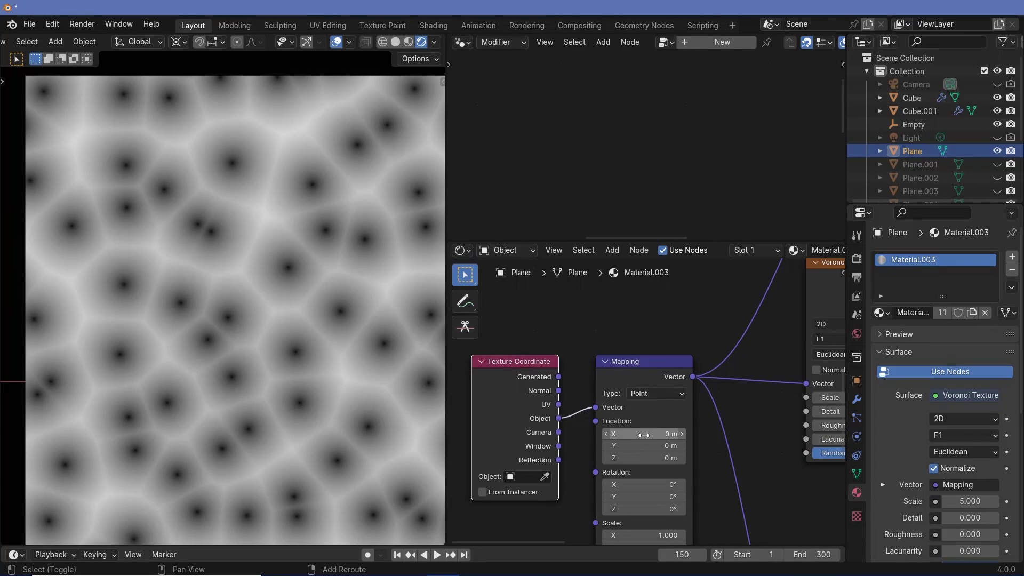
mouse_move(644, 434)
left_mouse_down()
mouse_move(667, 435)
mouse_move(638, 435)
left_mouse_up()
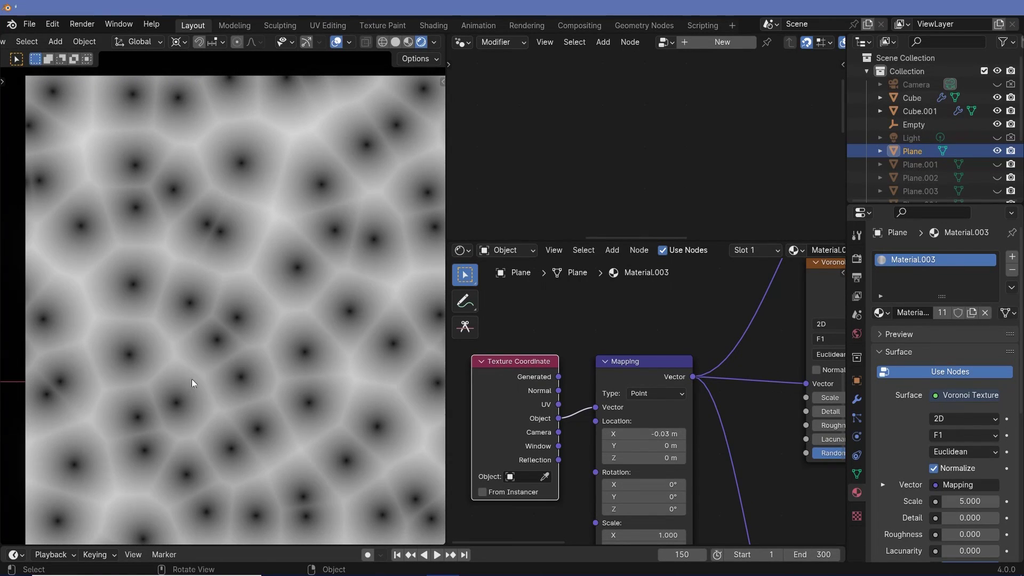
left_click(644, 433)
type("0")
key("Return")
Try a scale of 0 on all three axes of the Mapping node and undo it.
scroll(645, 480, "down", 3, "shift")
left_click_drag(644, 476, 648, 500)
key("ctrl+z")
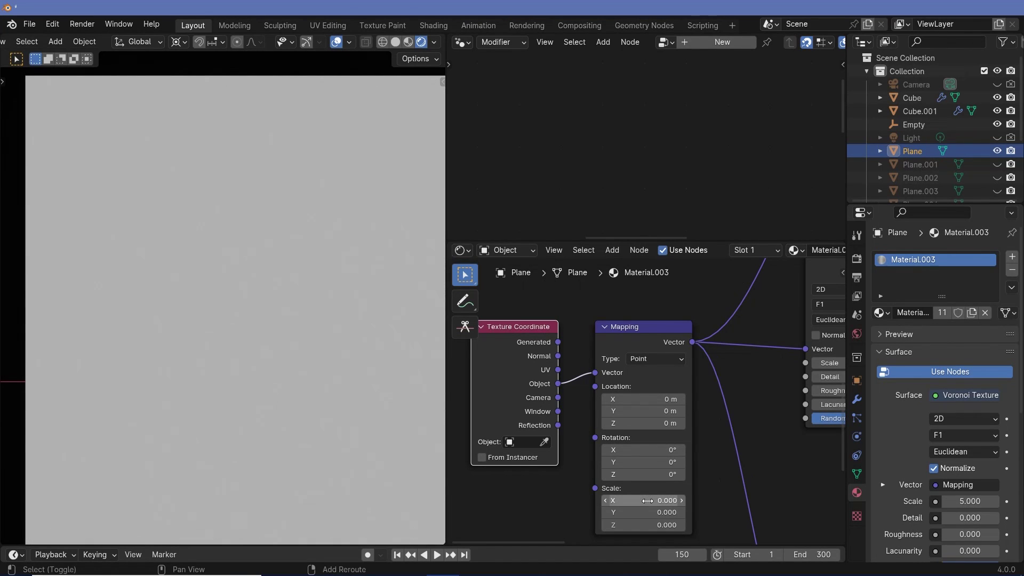
key("ctrl+z")
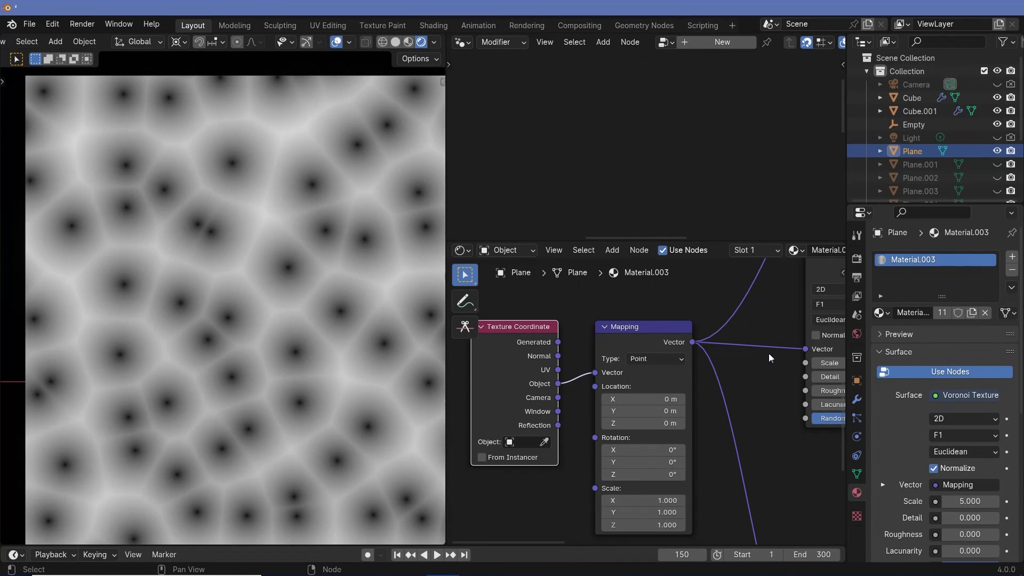
Lower the Voronoi Texture's Scale to 3.81 to demonstrate its effect and restore it to 5.
middle_click_drag(769, 353, 584, 406)
scroll(584, 405, "up", 4)
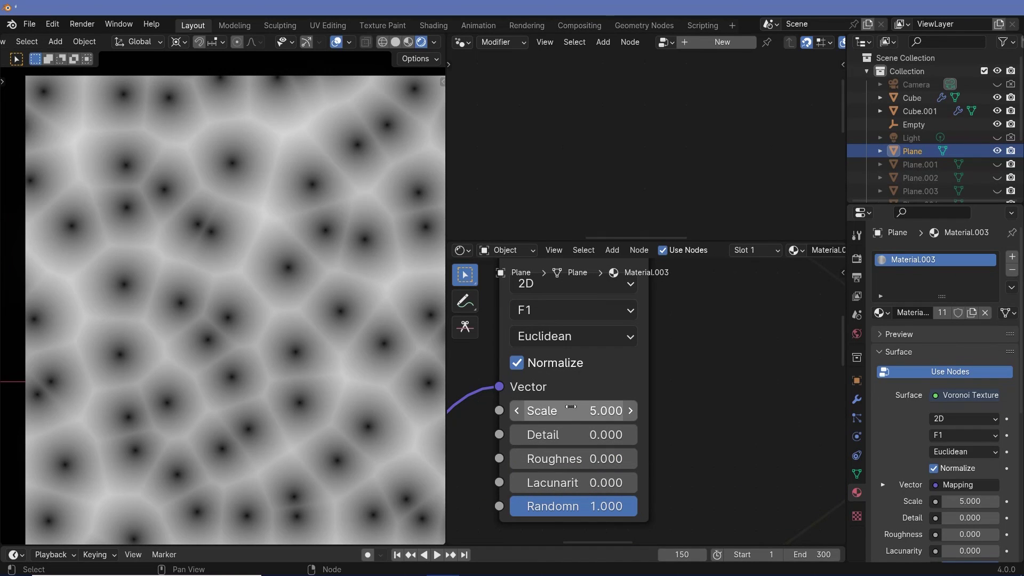
middle_click_drag(574, 414, 600, 420)
scroll(600, 420, "down", 1)
mouse_move(601, 420)
left_mouse_down()
mouse_move(822, 420)
mouse_move(554, 420)
mouse_move(608, 420)
left_mouse_up()
left_click(611, 420)
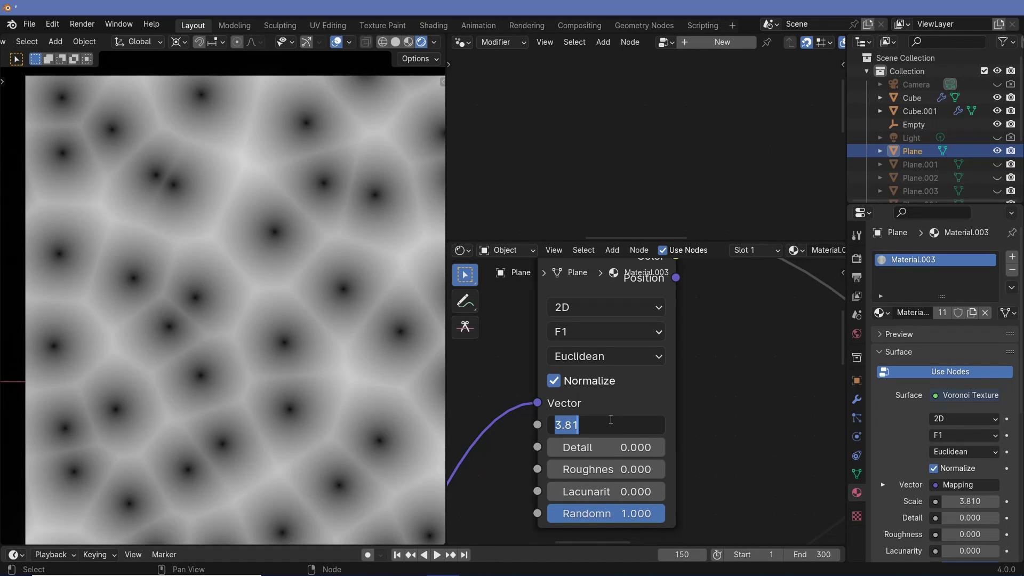
type("5")
key("Return")
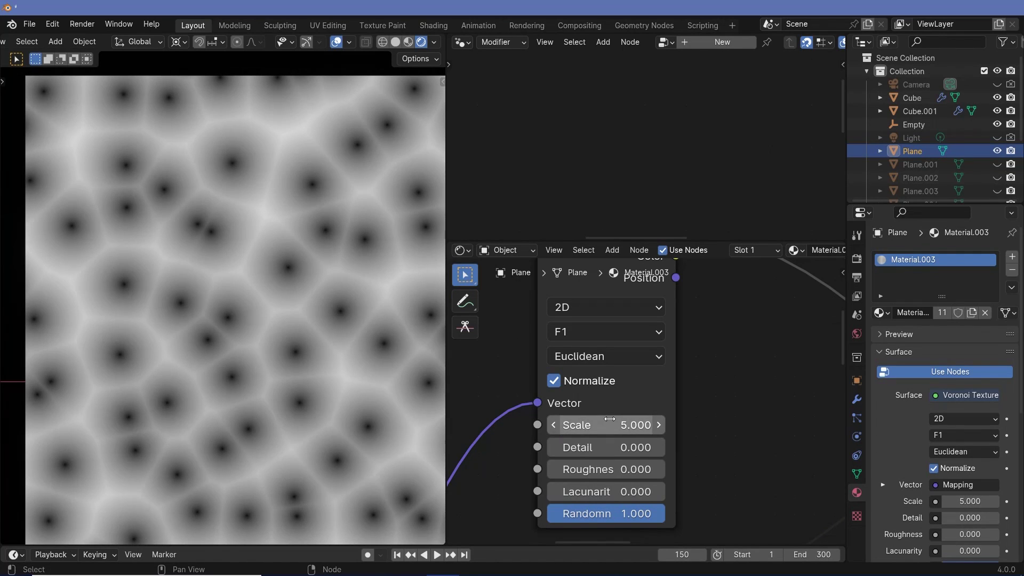
Examine the Voronoi Texture's Detail, Roughness and Lacunarity settings and read the Lacunarity description.
scroll(705, 457, "up", 3)
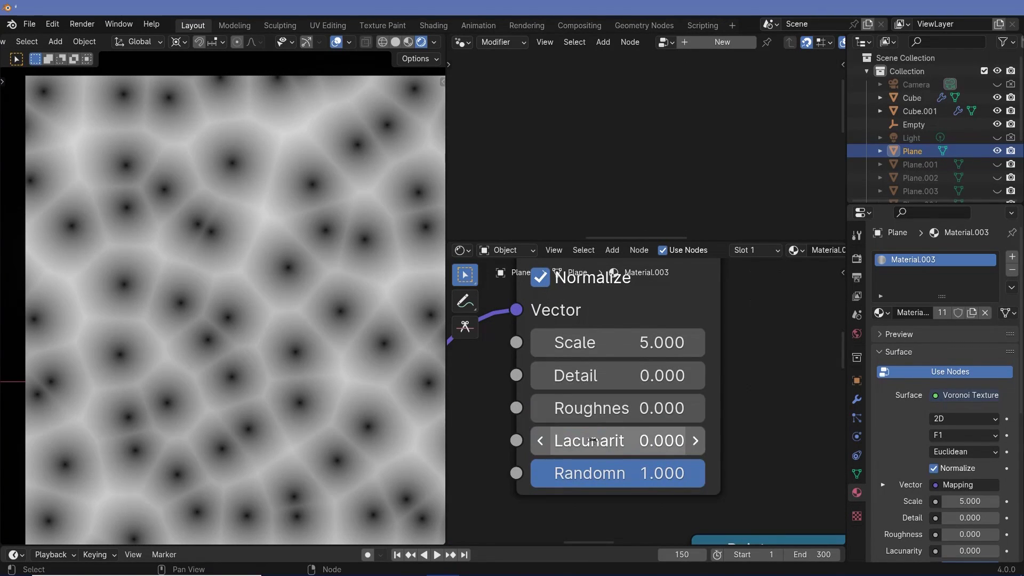
left_click(613, 376)
left_click(607, 408)
left_click(611, 441)
left_click(613, 442)
left_click(801, 407)
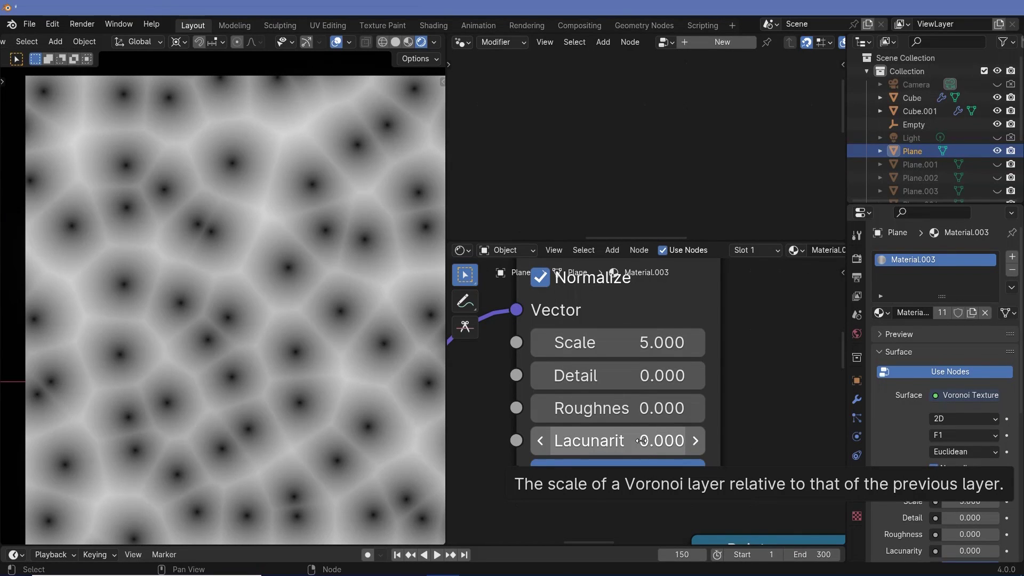
scroll(642, 441, "down", 3)
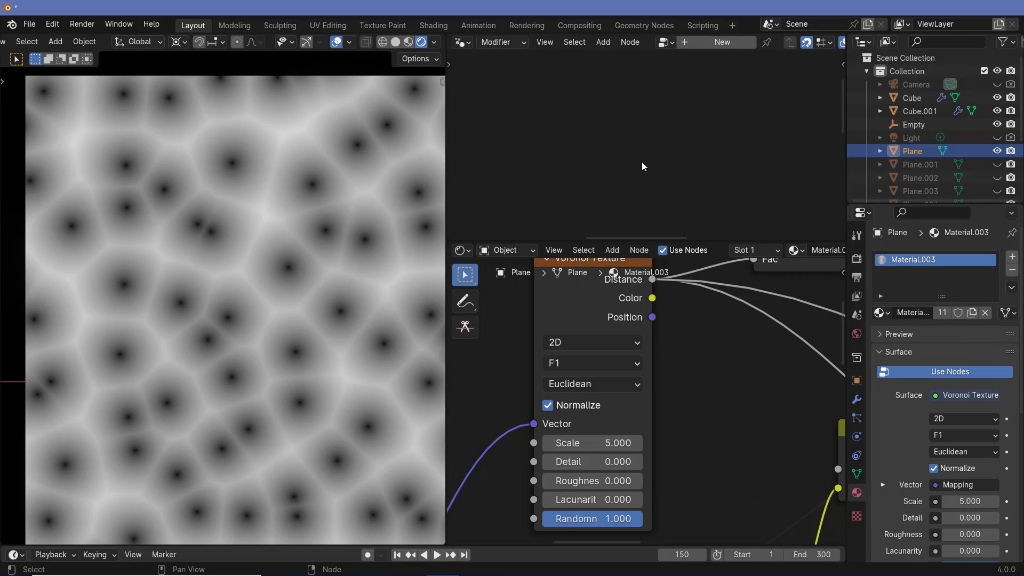
scroll(649, 424, "up", 3)
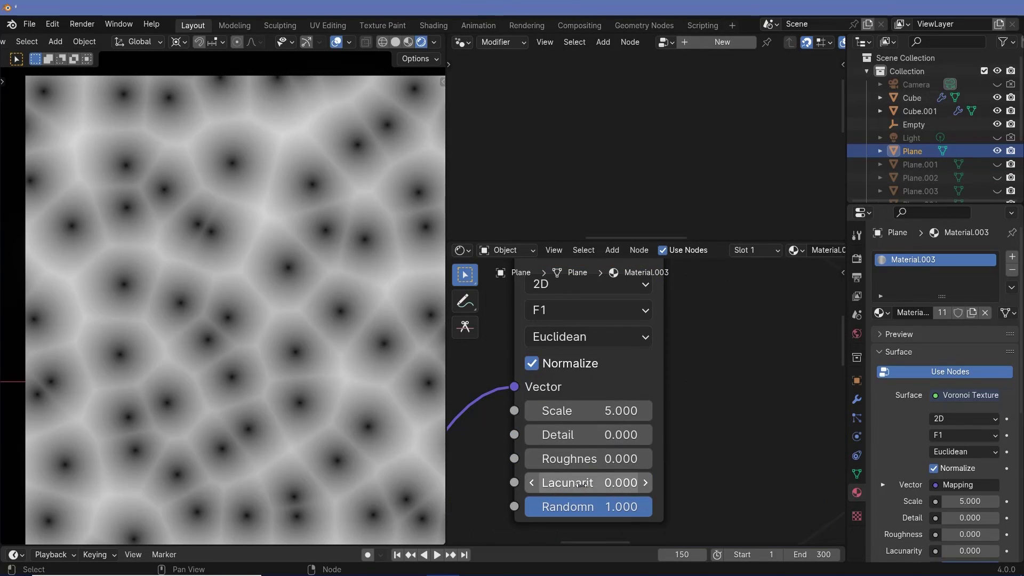
Vary the Voronoi Texture's Detail up to 7.7, return it to 0, and set Roughness to 0.373 and Lacunarity to 6.7.
middle_click_drag(670, 382, 699, 500)
left_click(585, 359)
middle_click_drag(691, 375, 694, 261)
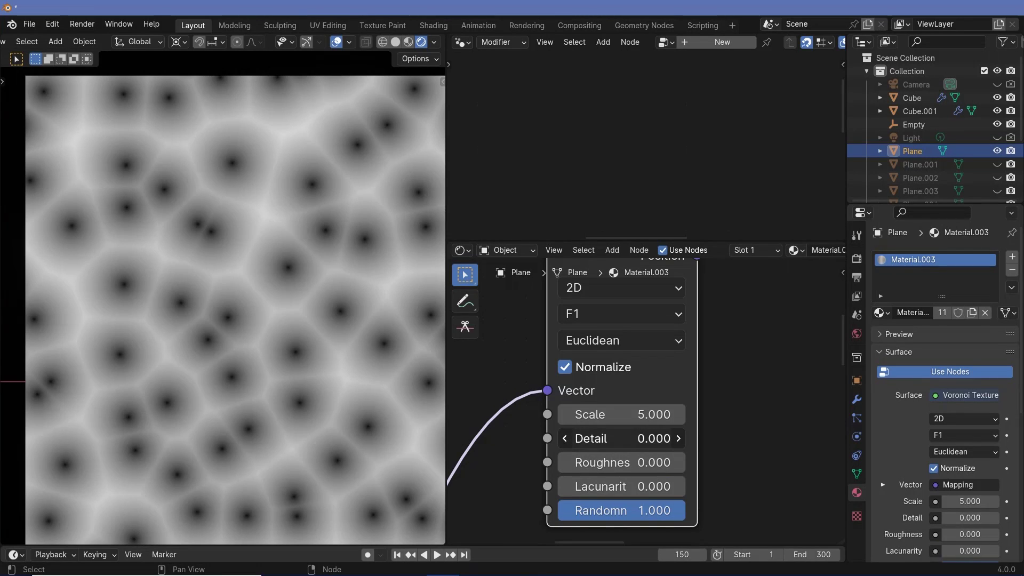
left_click_drag(625, 447, 558, 463)
mouse_move(625, 486)
left_mouse_down()
mouse_move(671, 487)
mouse_move(625, 488)
left_mouse_up()
left_click_drag(626, 438, 587, 438)
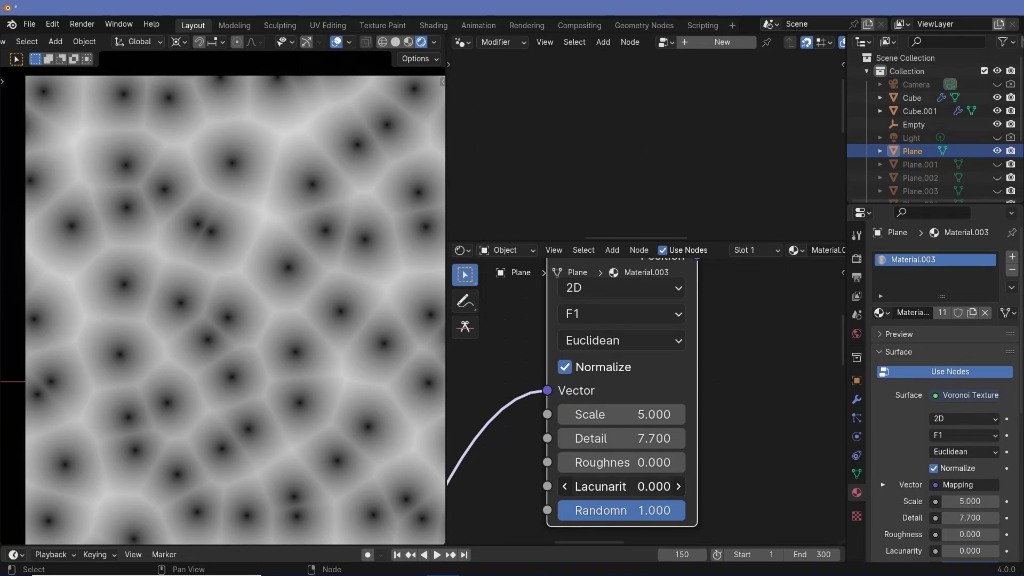
left_click_drag(625, 487, 648, 486)
left_click_drag(624, 437, 643, 487)
scroll(623, 291, "down", 2)
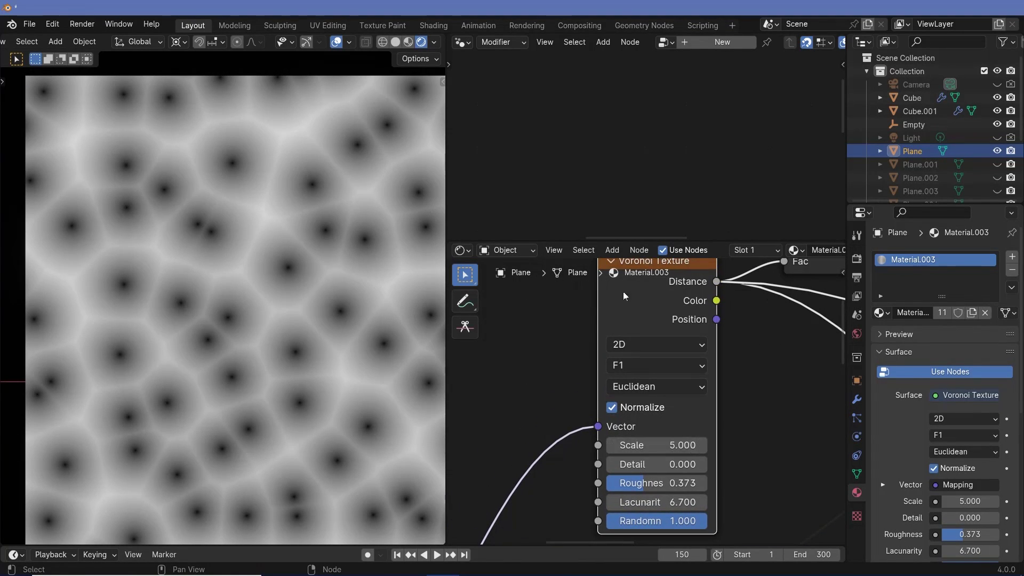
Set the Voronoi Texture's Lacunarity to 1 and its Roughness to 0.
scroll(658, 418, "up", 2)
scroll(658, 418, "down", 3, "ctrl")
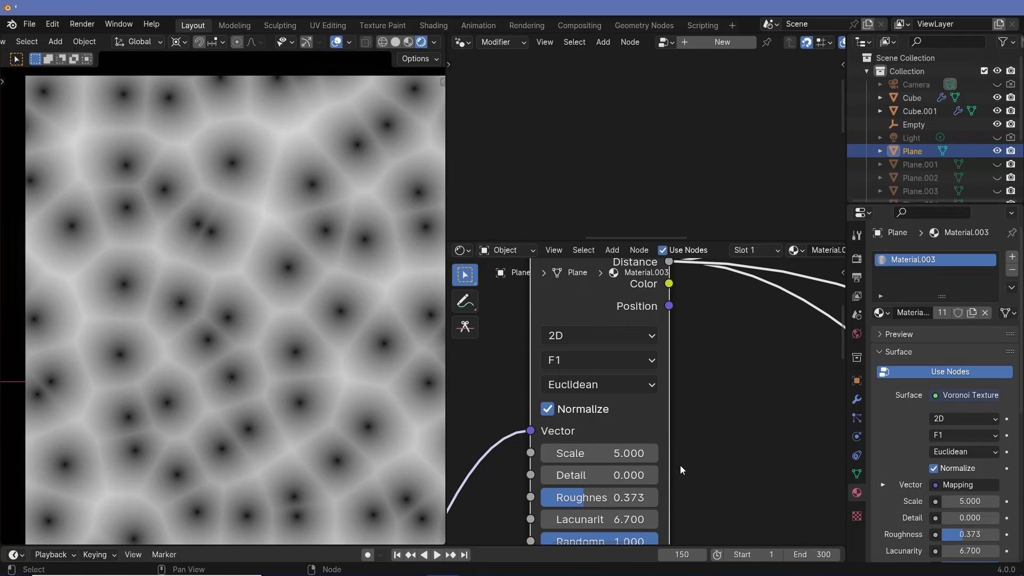
middle_click_drag(680, 469, 693, 452)
left_click(614, 503)
type("1")
key("Return")
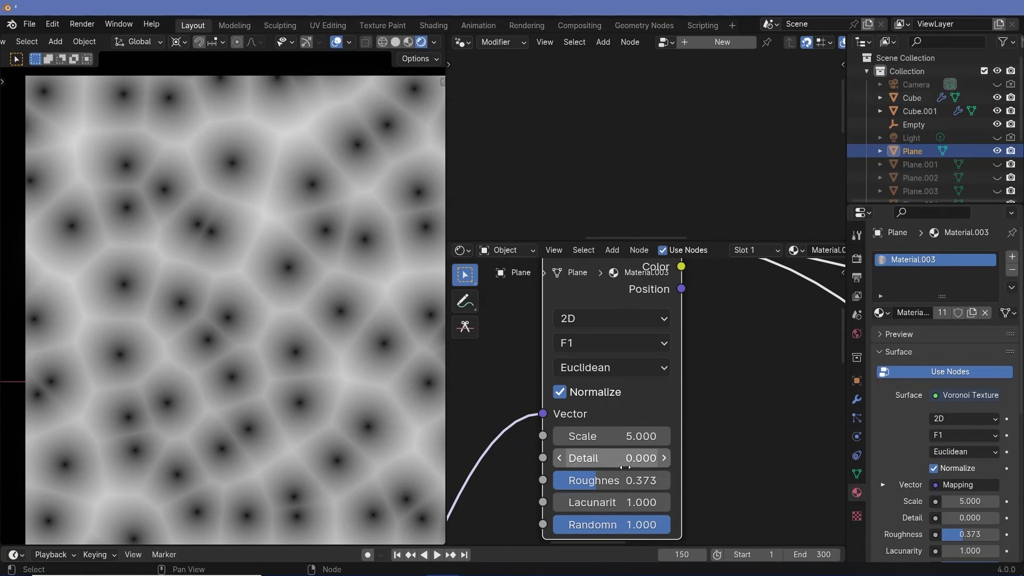
left_click_drag(622, 488, 567, 469)
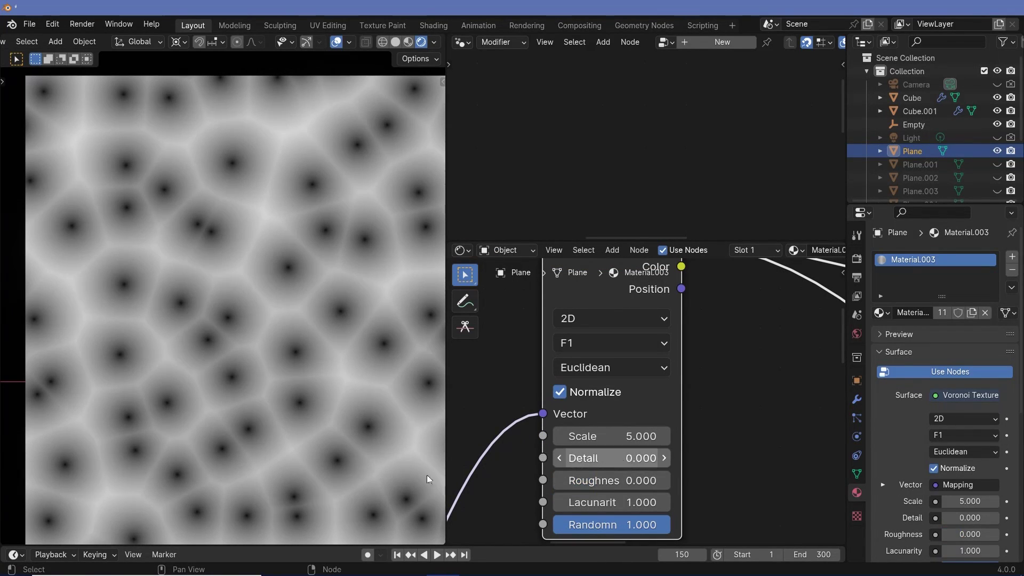
Unhide Plane.001 through Plane.010 in the viewport to show the stack of planes beneath the original one.
scroll(254, 402, "down", 5)
middle_click_drag(254, 381, 248, 292)
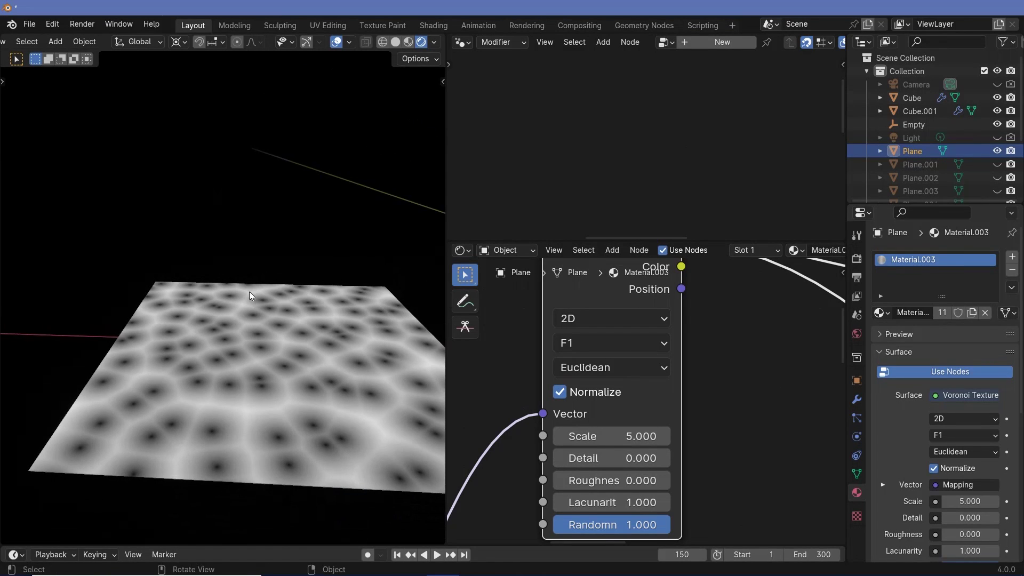
middle_click_drag(180, 397, 203, 350)
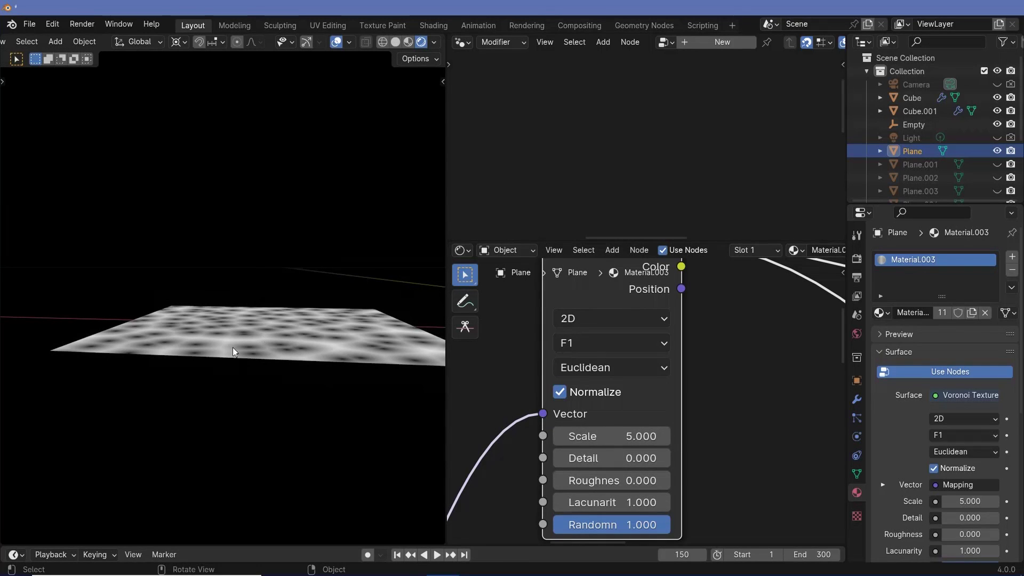
middle_click_drag(304, 347, 216, 339)
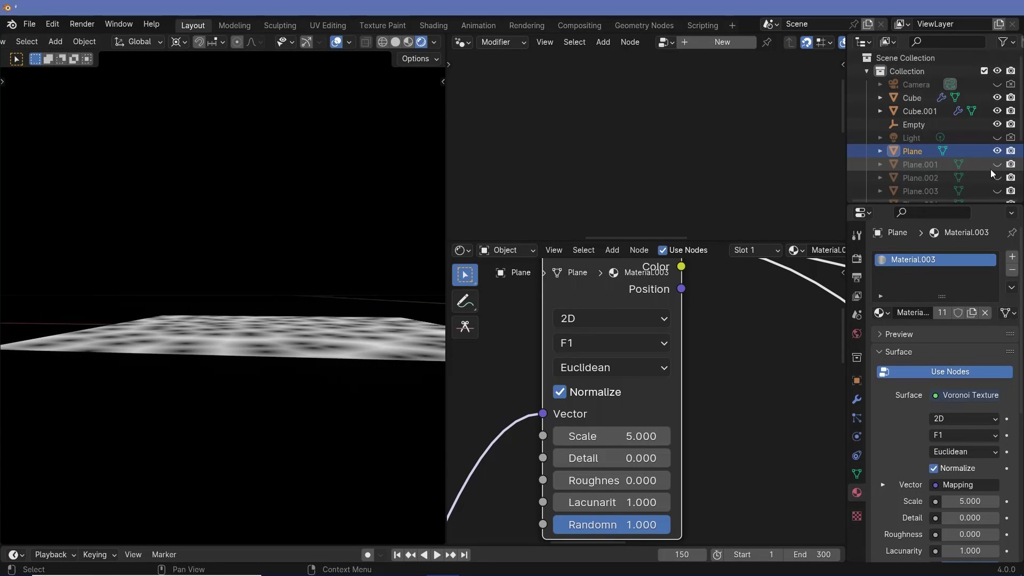
left_click_drag(996, 165, 996, 203)
scroll(996, 176, "down", 4)
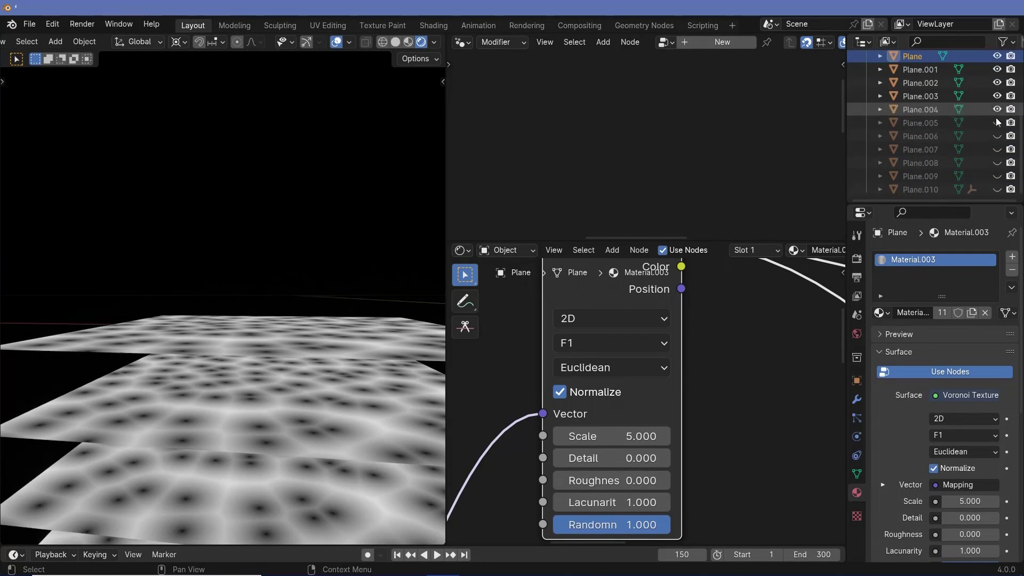
left_click_drag(996, 117, 996, 189)
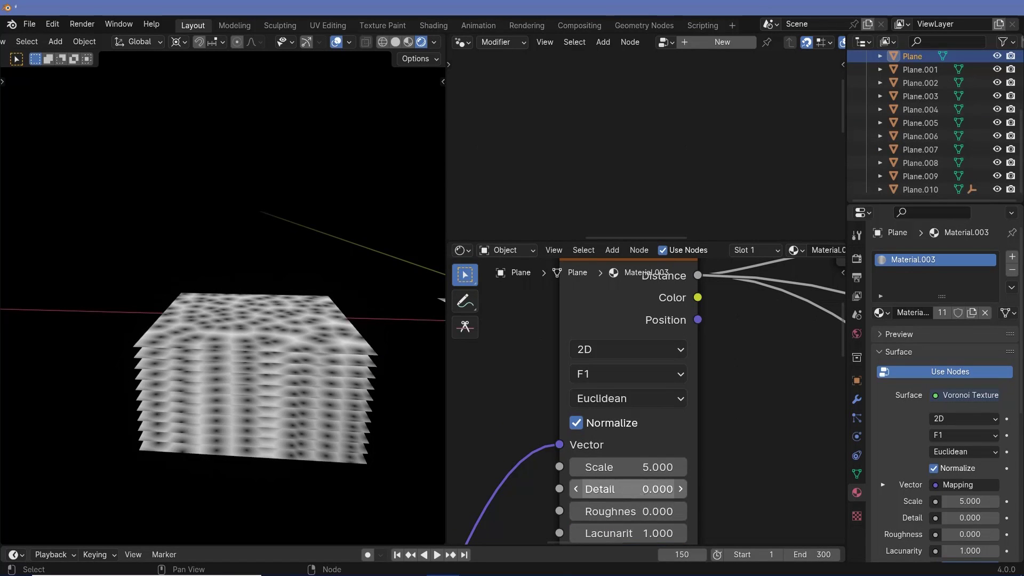
Set the Voronoi Texture's Detail to 15 and view the stacked planes from a lower angle.
left_click_drag(628, 489, 674, 489)
middle_click_drag(300, 377, 305, 339)
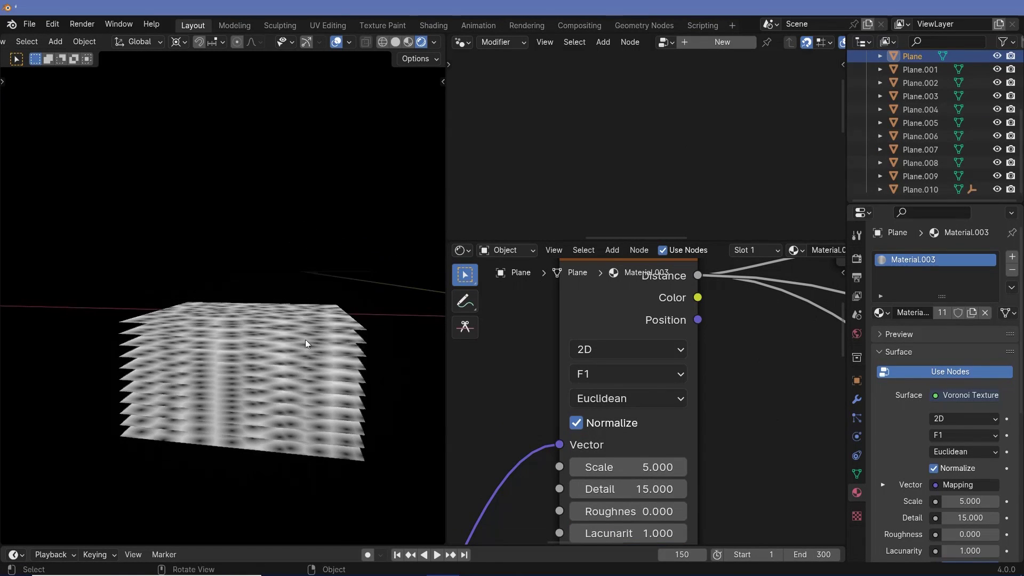
scroll(306, 342, "up", 1)
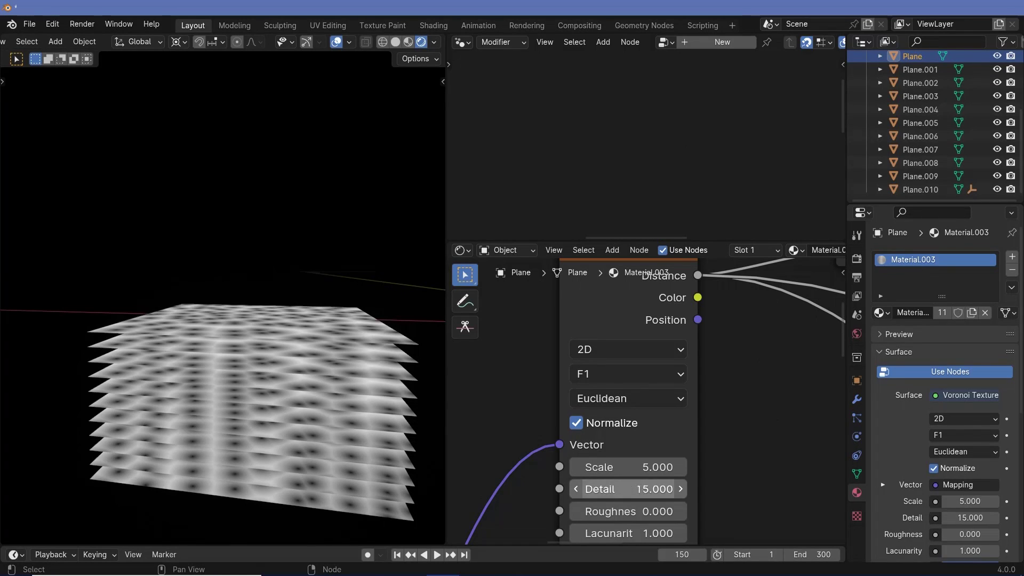
Demonstrate fewer layers with Detail at 5.9 and Plane.006 to Plane.010 hidden, and restore Detail to 15 and the hidden planes.
left_click_drag(636, 489, 608, 489)
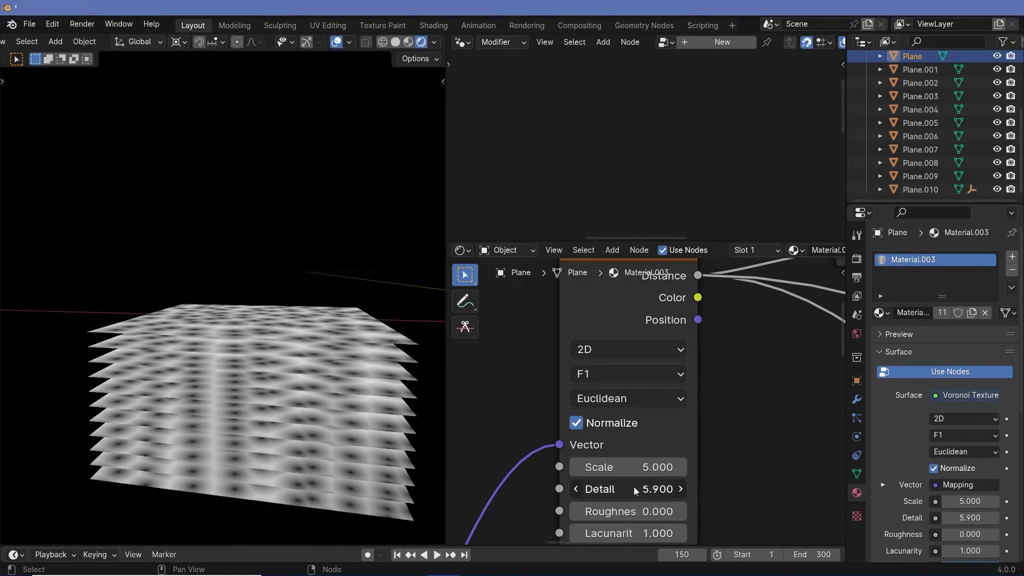
left_click(997, 190)
left_click_drag(997, 170, 997, 136)
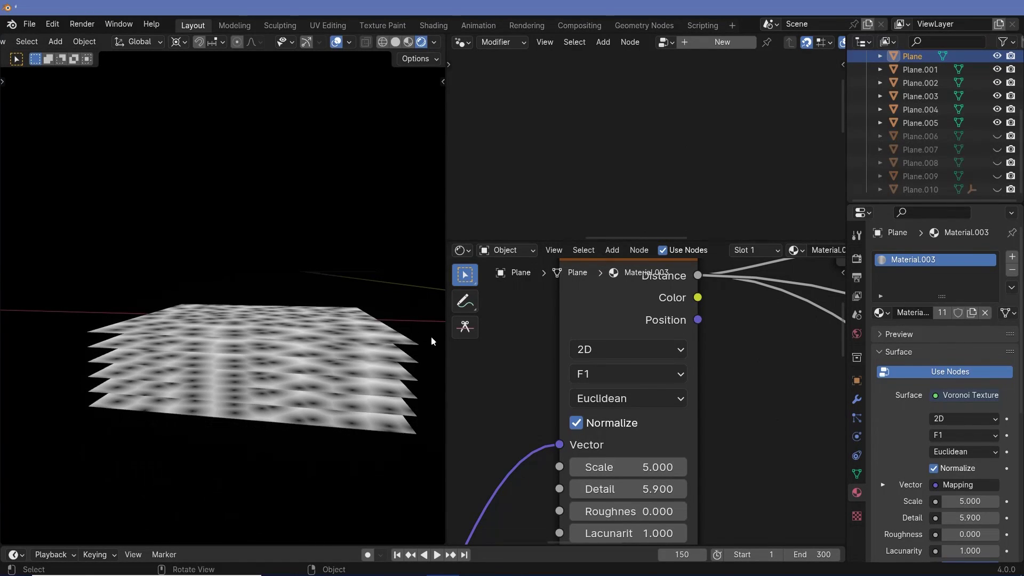
left_click_drag(622, 483, 587, 483)
left_click_drag(654, 489, 800, 488)
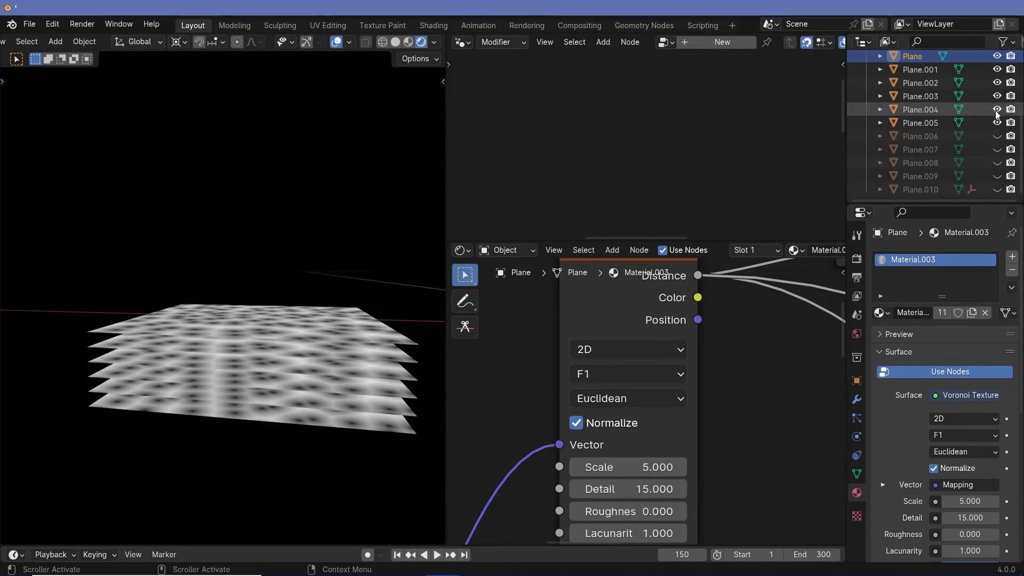
left_click_drag(997, 136, 997, 189)
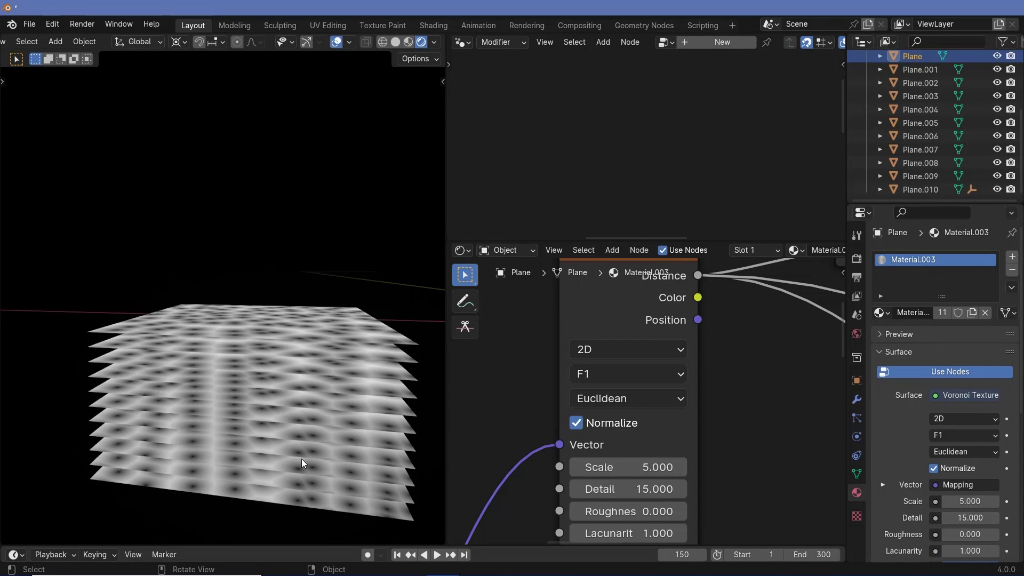
Try a lower Detail value on the Voronoi Texture and undo it.
mouse_move(247, 362)
middle_mouse_down()
mouse_move(244, 345)
mouse_move(244, 361)
middle_mouse_up()
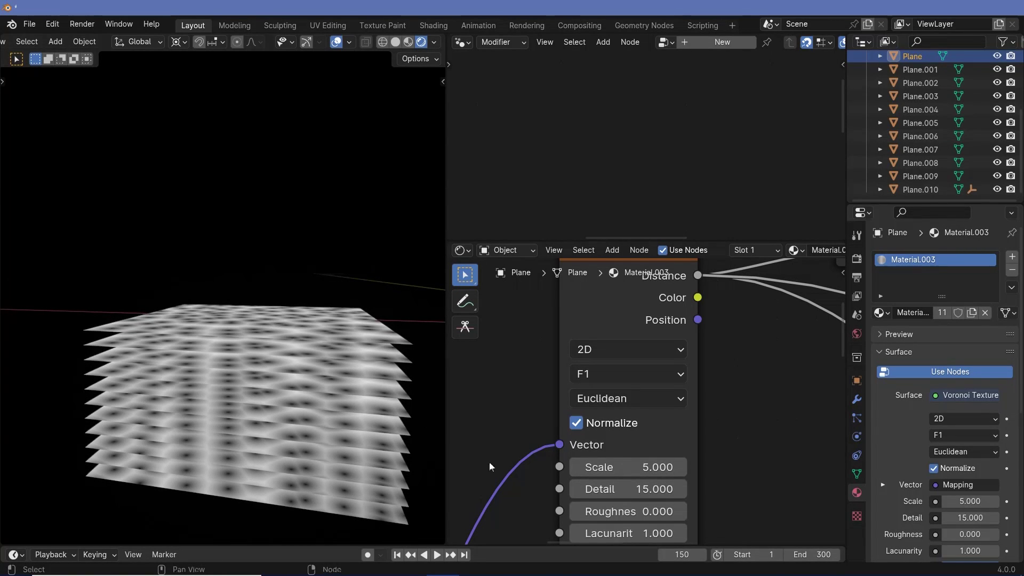
left_click_drag(605, 481, 593, 481)
key("ctrl+z")
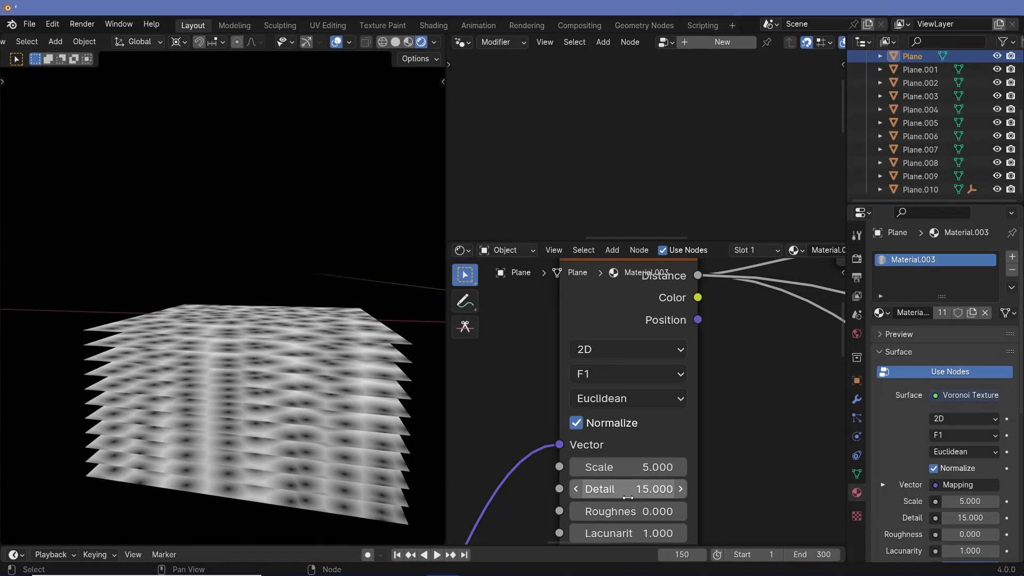
Read the Roughness description, and route the material's surface through the Principled BSDF to view the stacked planes with transparency.
middle_click_drag(736, 478, 721, 432)
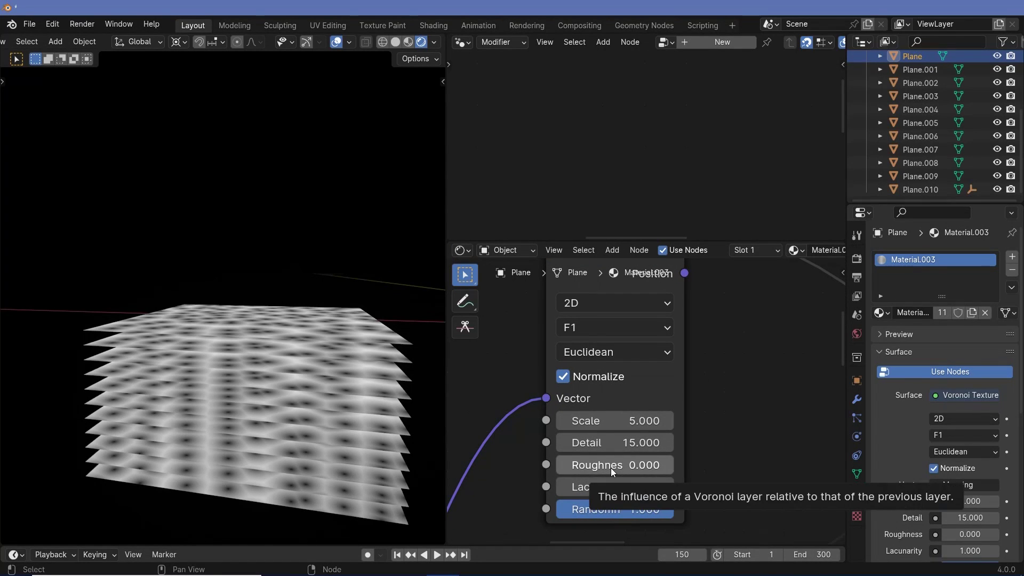
middle_click_drag(641, 398, 616, 492)
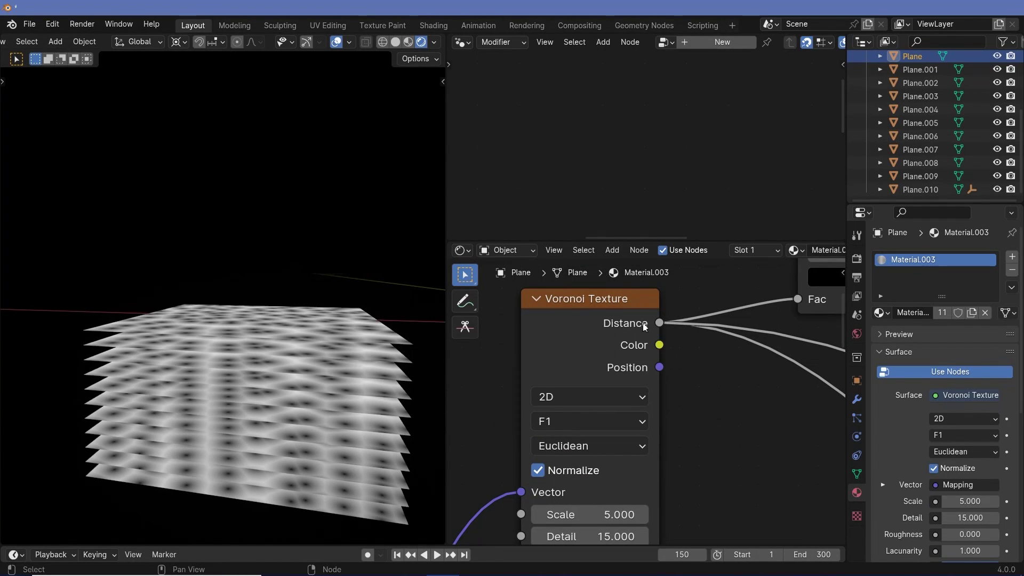
middle_click_drag(433, 361, 265, 353)
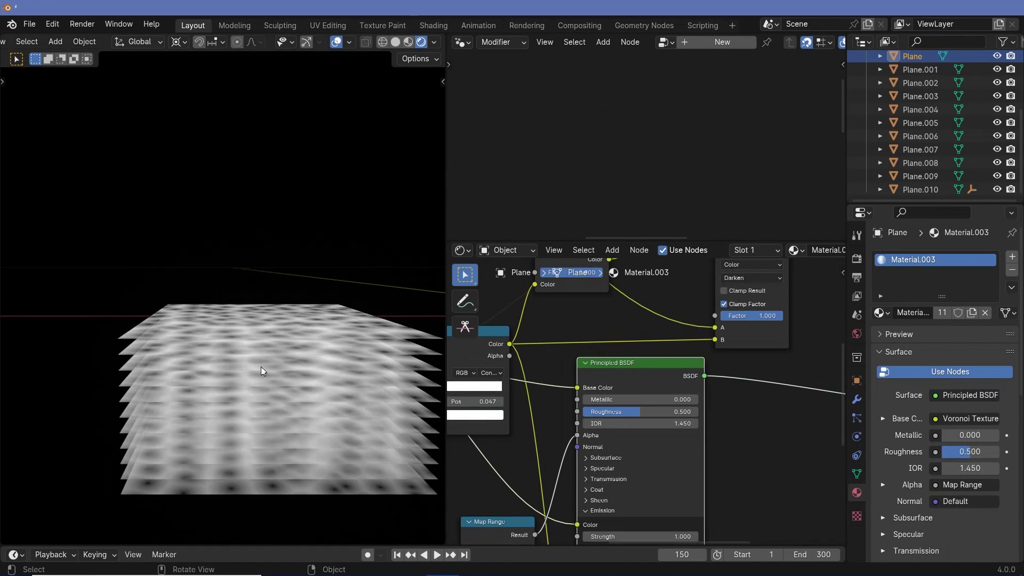
mouse_move(261, 366)
middle_mouse_down()
mouse_move(220, 337)
mouse_move(257, 456)
mouse_move(269, 386)
mouse_move(269, 395)
mouse_move(261, 363)
mouse_move(240, 457)
middle_mouse_up()
middle_click_drag(242, 288, 195, 461)
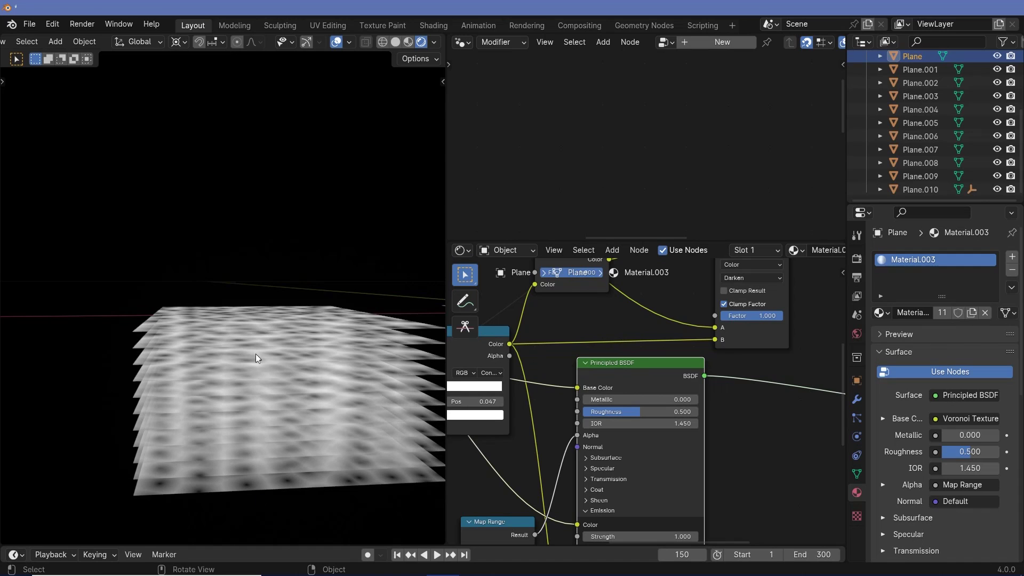
key("KP_7")
scroll(255, 348, "up", 3)
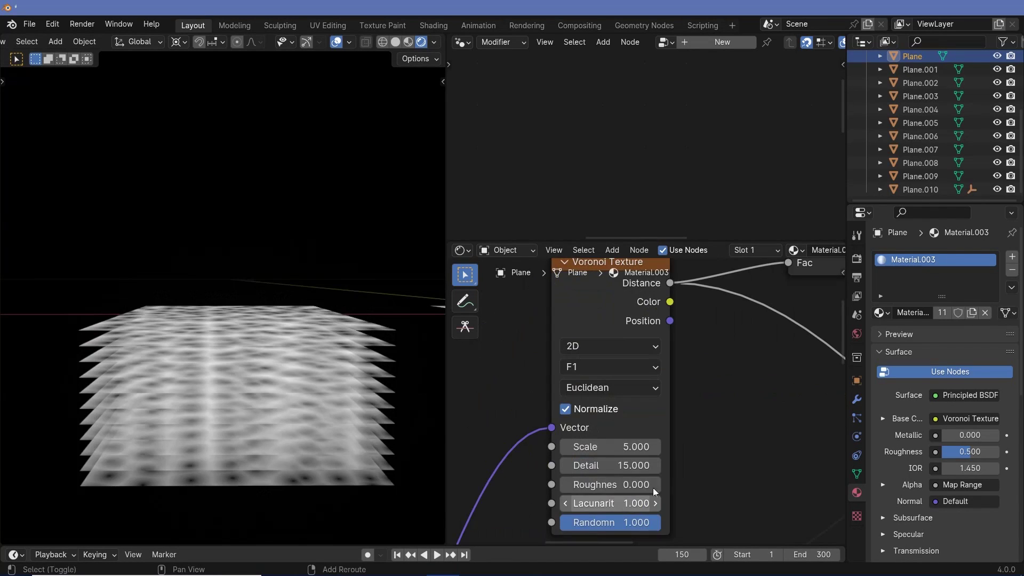
Set the Voronoi Texture's Roughness to 0.1.
middle_click_drag(652, 488, 639, 462)
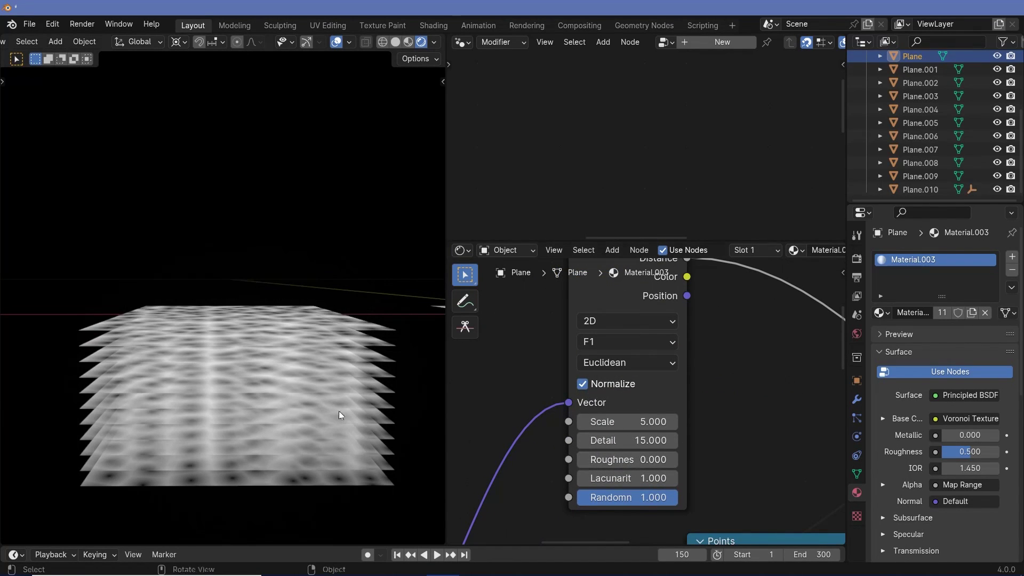
middle_click_drag(339, 411, 281, 466)
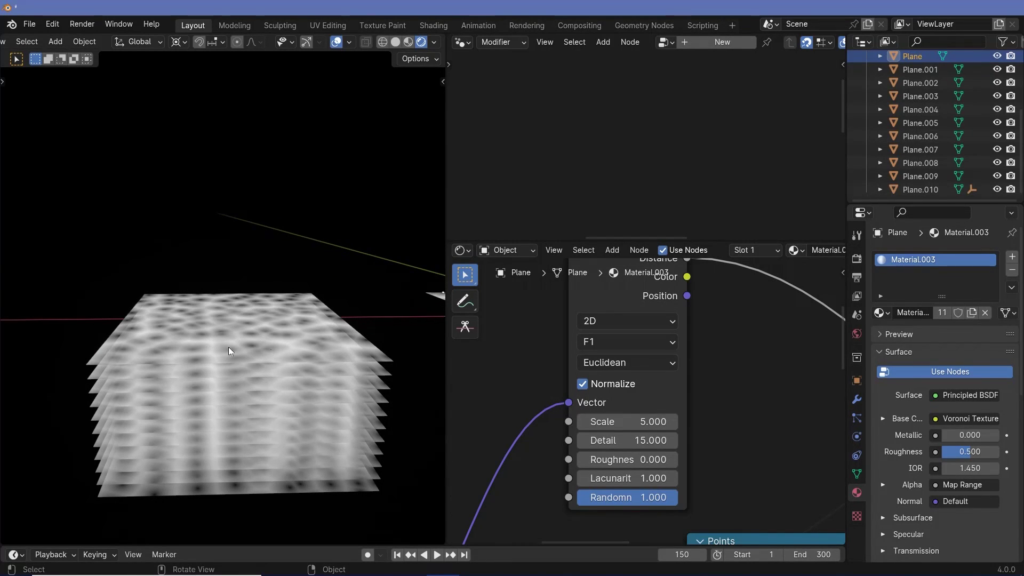
left_click(632, 459)
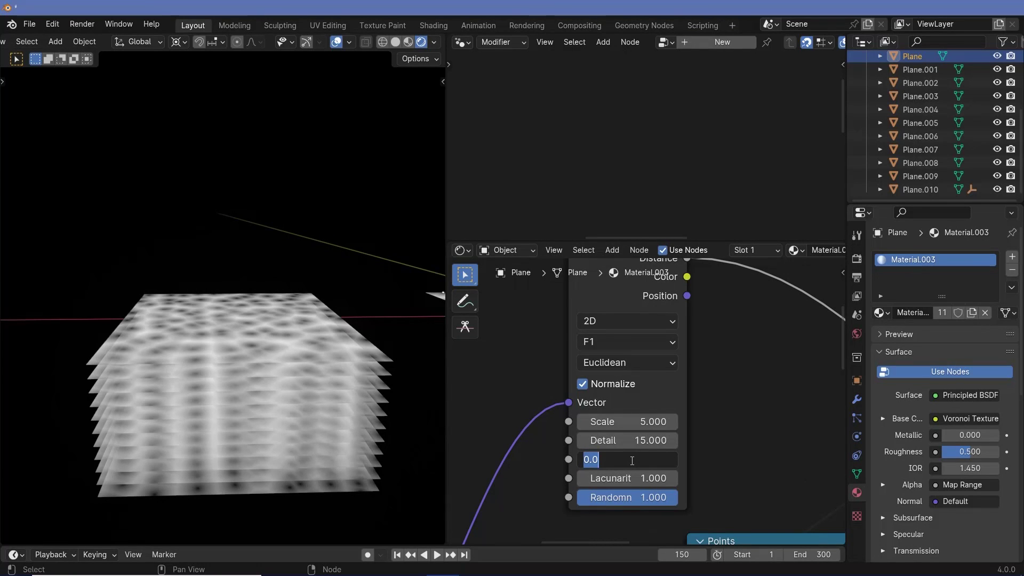
type("0.1")
key("Return")
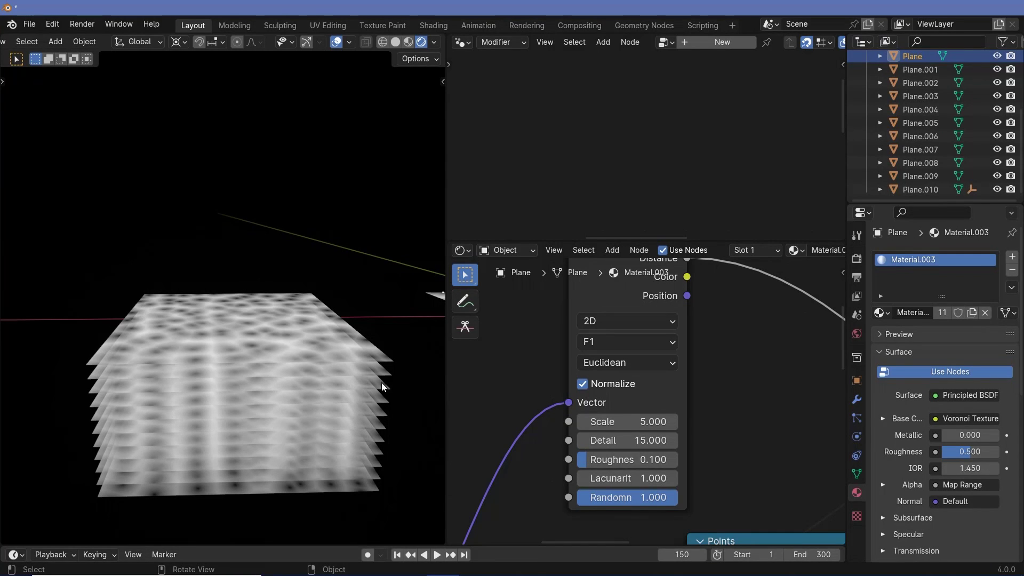
Limit the stack to its top three planes with the Map Range node's To Min at 0.690 and inspect them.
scroll(593, 342, "down", 4)
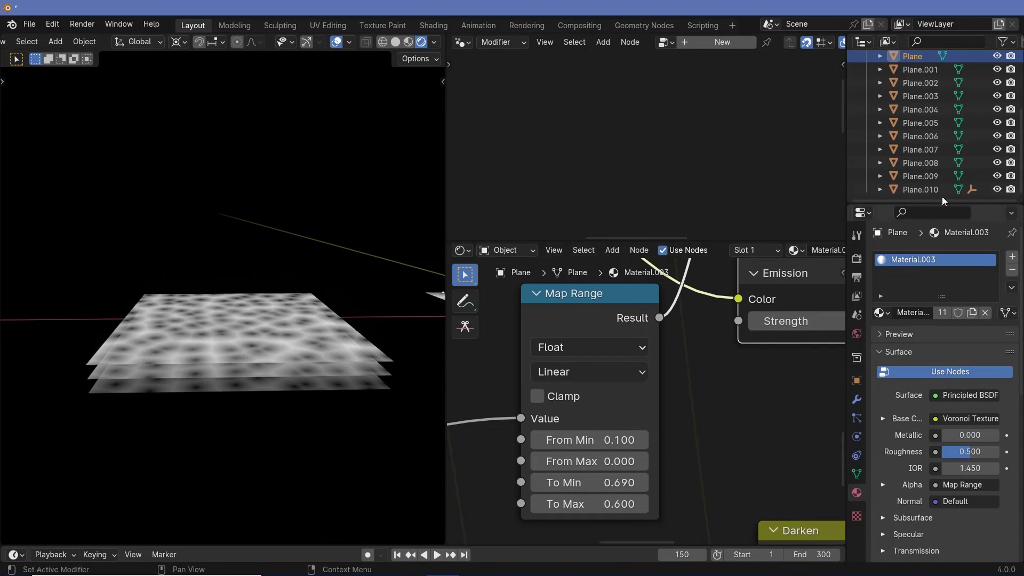
middle_click_drag(480, 299, 529, 327)
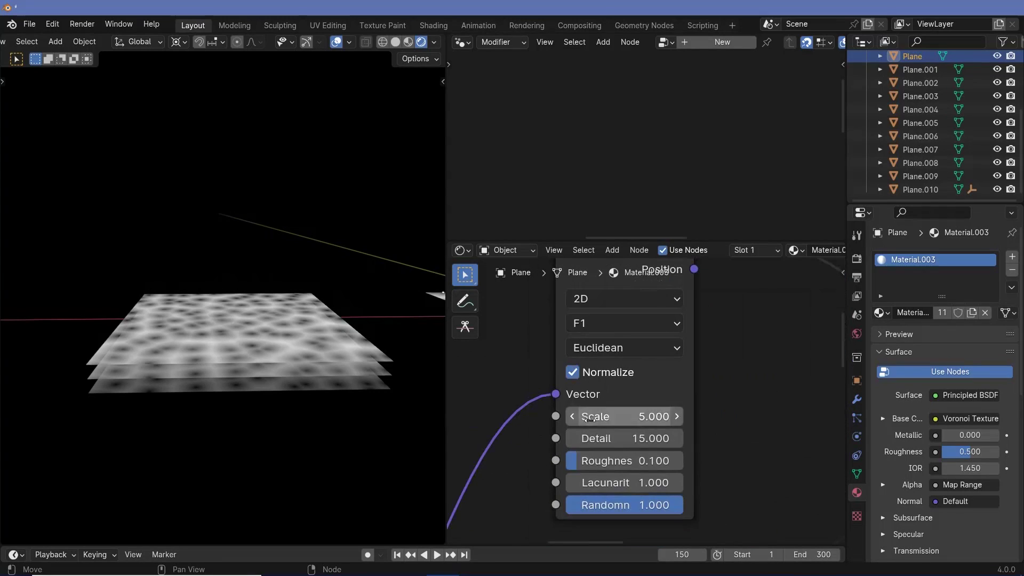
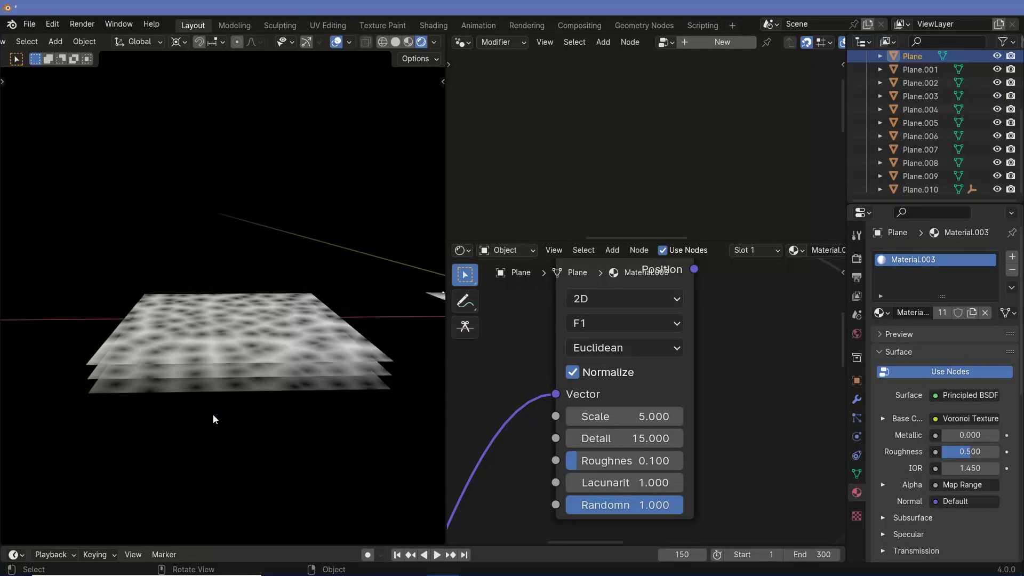
middle_click_drag(211, 400, 217, 436)
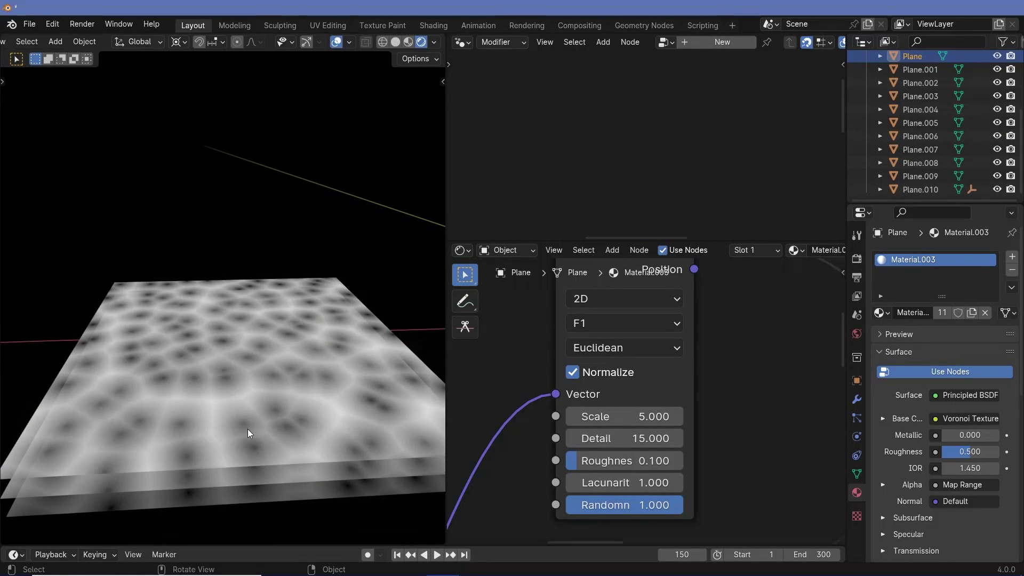
Increase the Voronoi Texture's Roughness and set the Map Range node's To Min to 0.650 to reveal more stacked planes.
left_click_drag(607, 461, 650, 461)
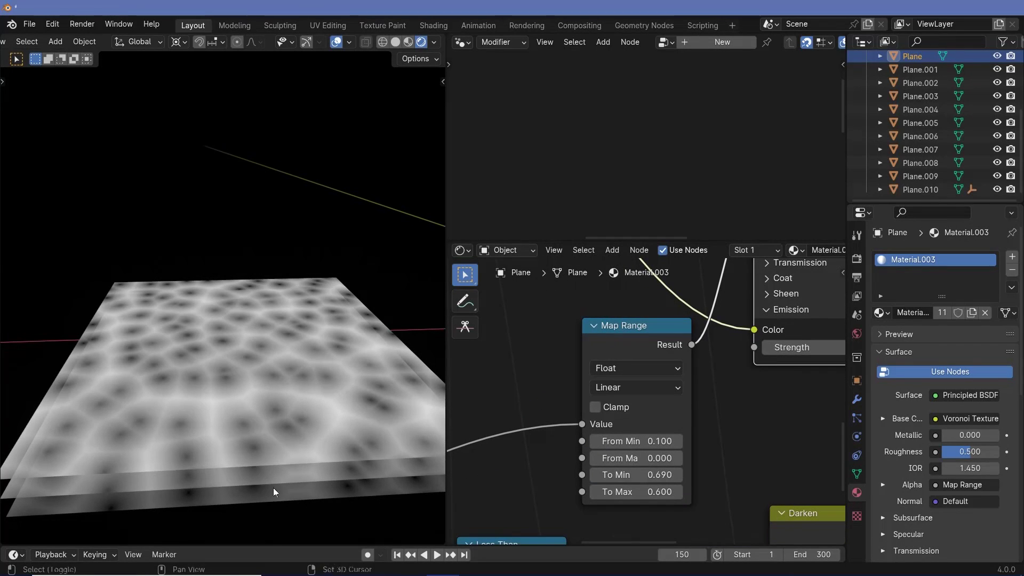
middle_click_drag(273, 488, 280, 409, "shift")
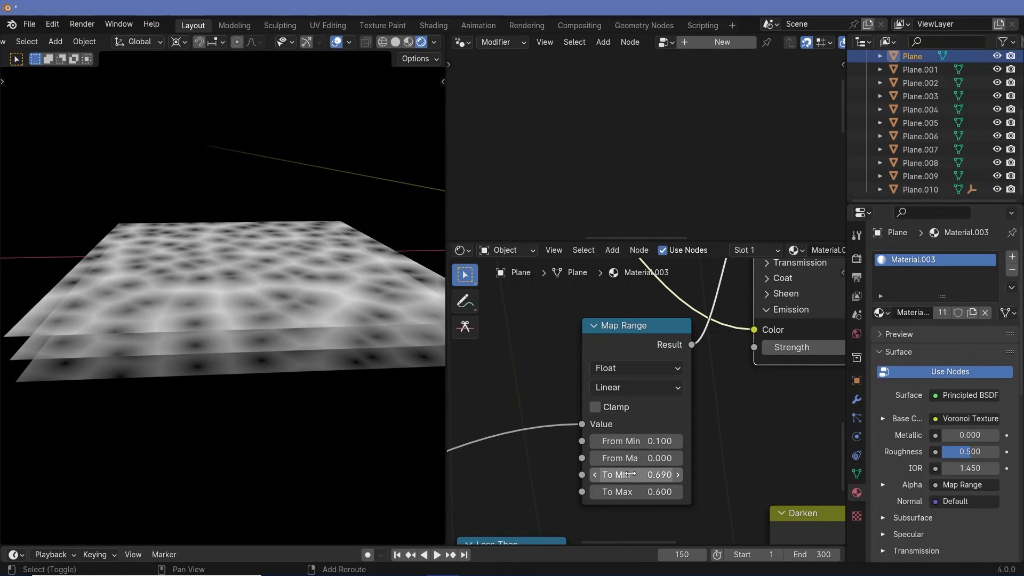
mouse_move(631, 474)
left_mouse_down()
mouse_move(611, 474)
mouse_move(640, 474)
mouse_move(624, 474)
left_mouse_up()
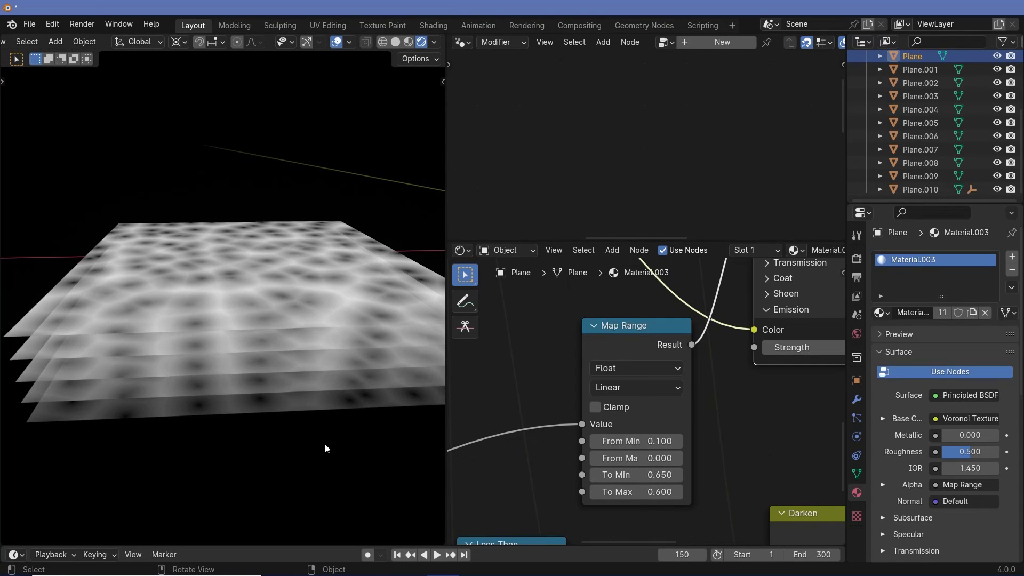
Set the Map Range node's To Min to 0.620 so all the stacked planes show.
left_click(631, 474)
type("0.62")
key("Return")
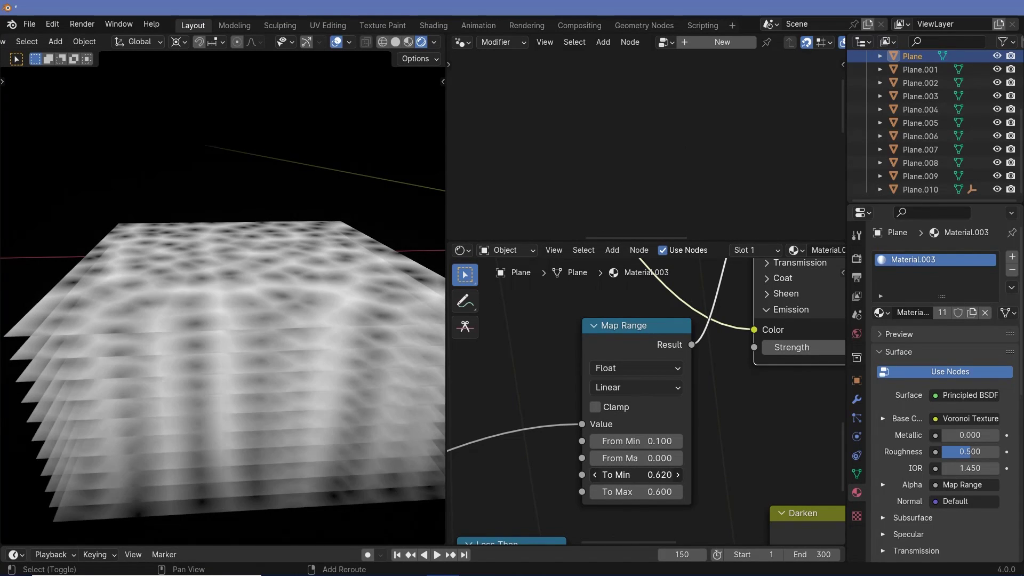
Raise the upper Voronoi Texture's Roughness to 1.000 for comparison and bring it down to 0.253.
middle_click_drag(630, 299, 815, 489)
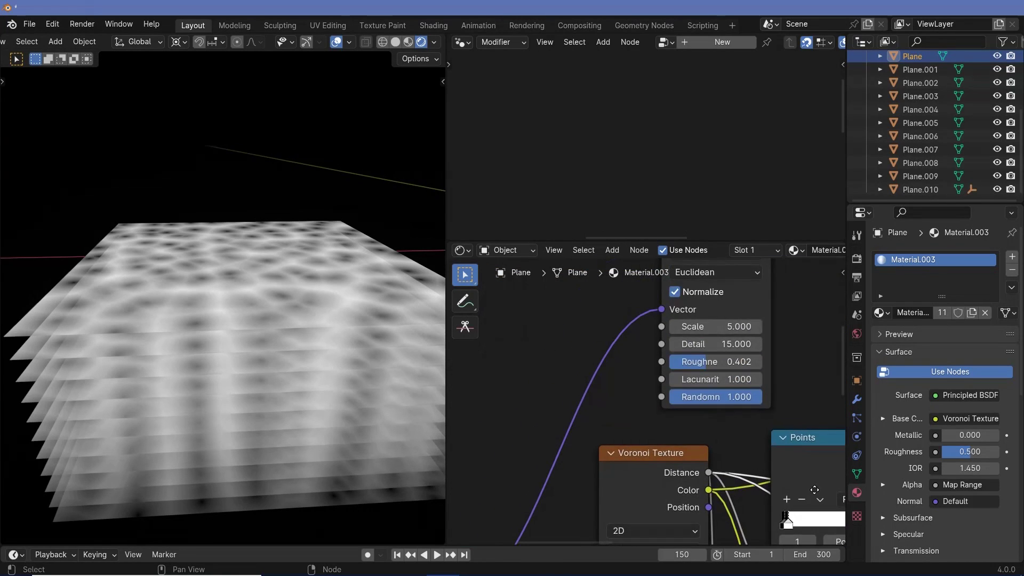
scroll(814, 490, "up", 2)
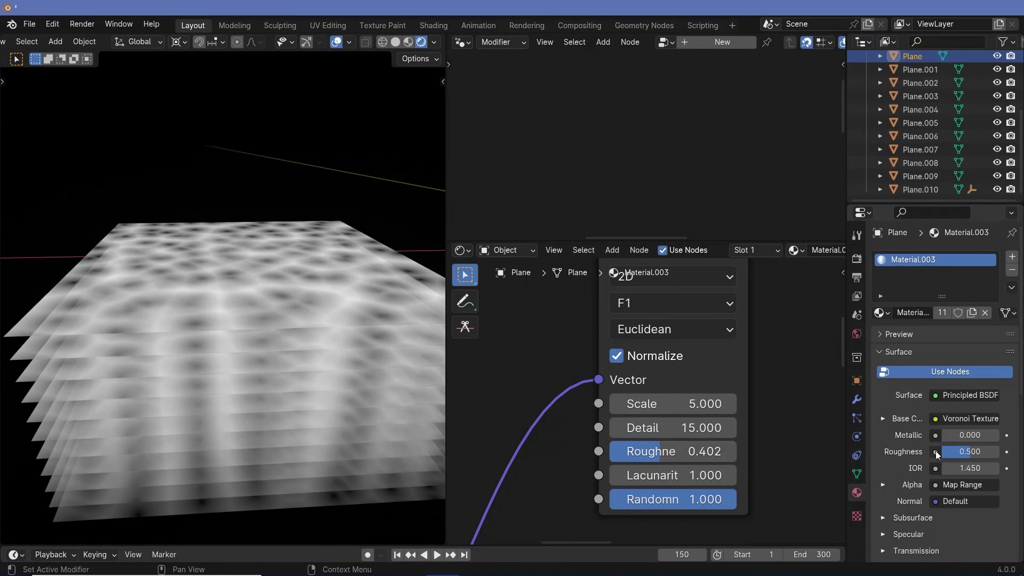
key("KP_7")
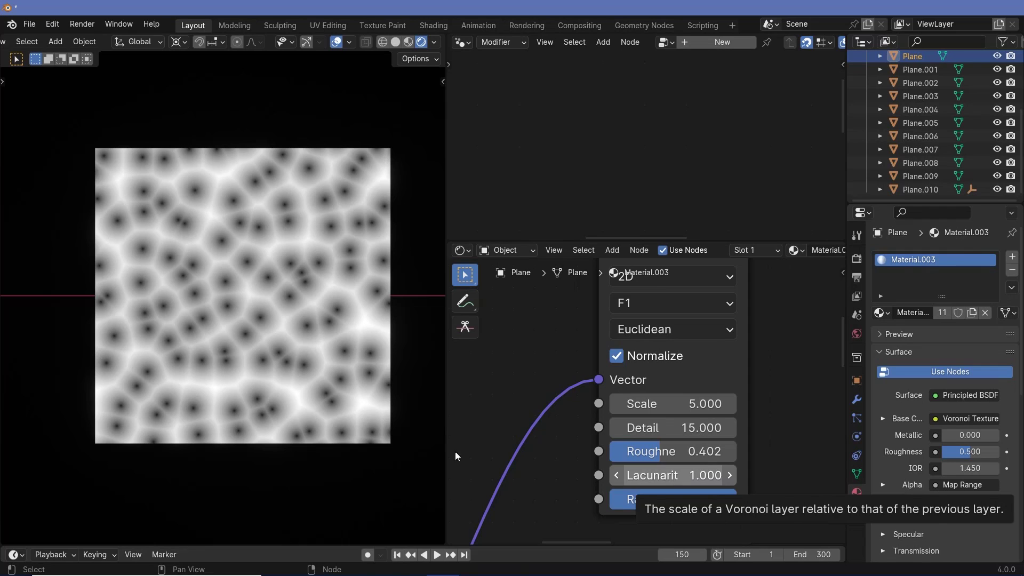
middle_click_drag(237, 389, 238, 270)
scroll(702, 453, "down", 1)
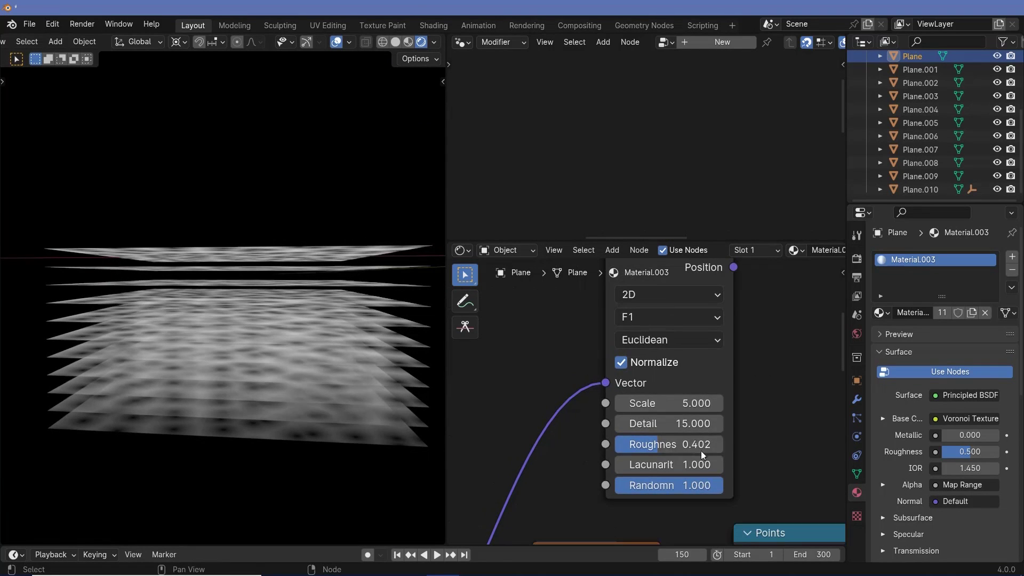
left_click_drag(661, 445, 723, 445)
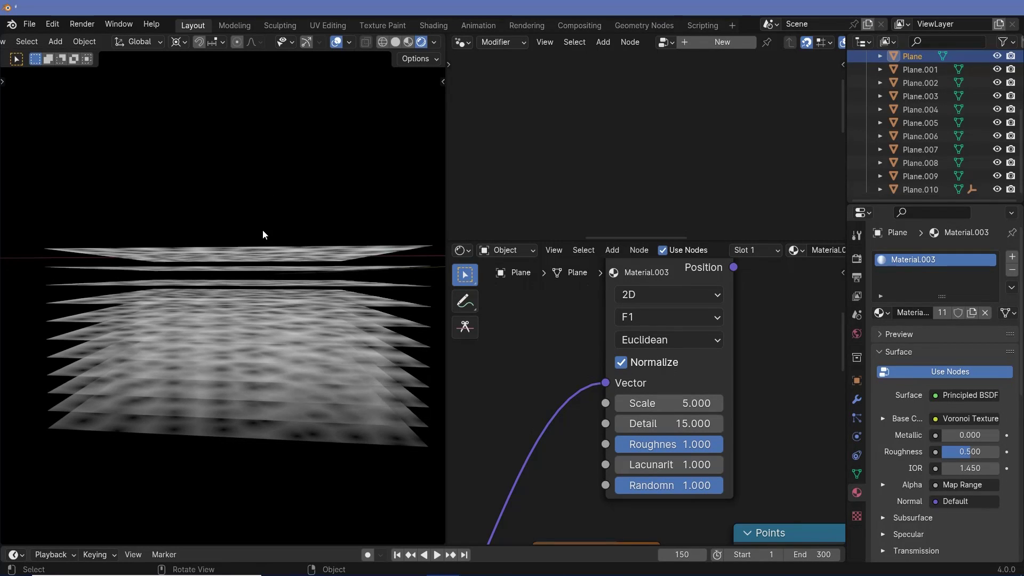
left_click_drag(704, 444, 641, 444)
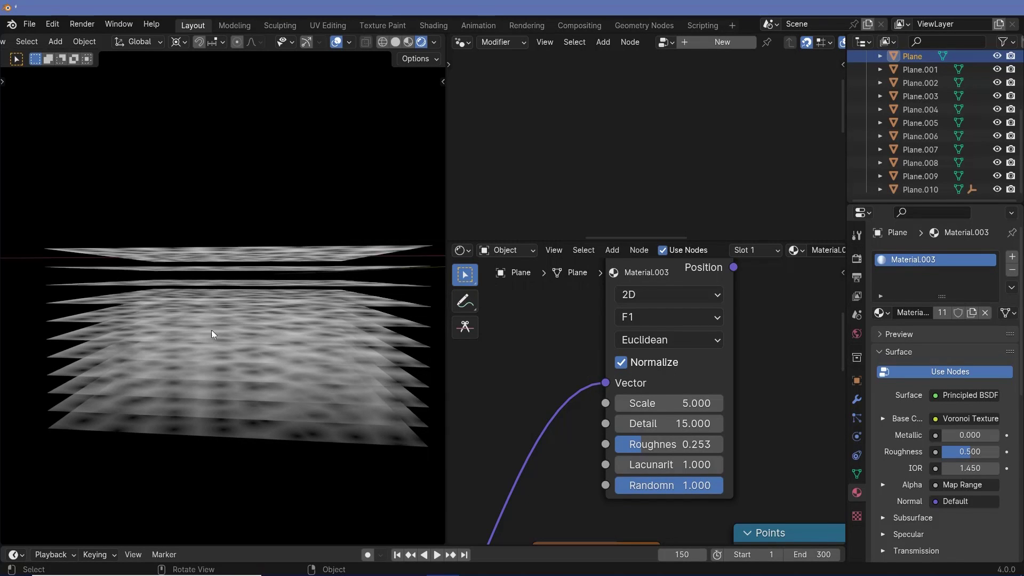
Compare the plane stack from directly above in orthographic and perspective view, and examine how the layers overlap.
middle_click_drag(227, 328, 261, 380)
key("KP_7")
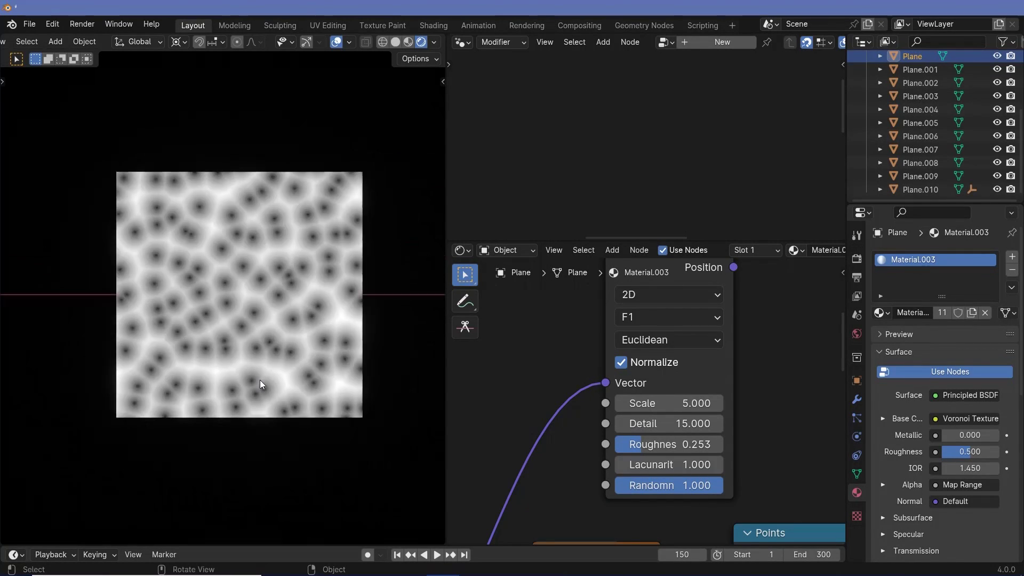
key("KP_5")
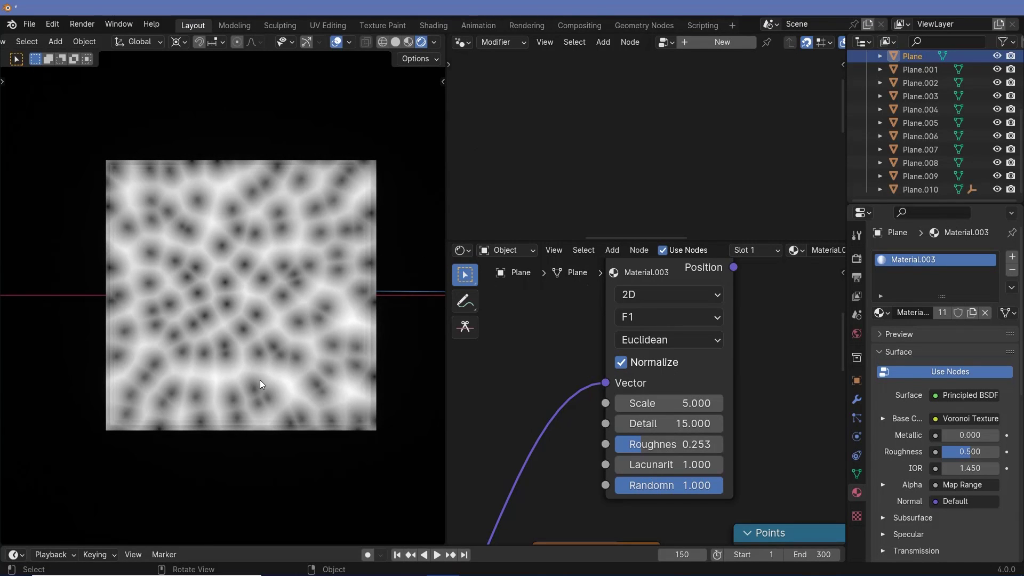
scroll(259, 388, "up", 2)
middle_click_drag(259, 388, 231, 379, "shift")
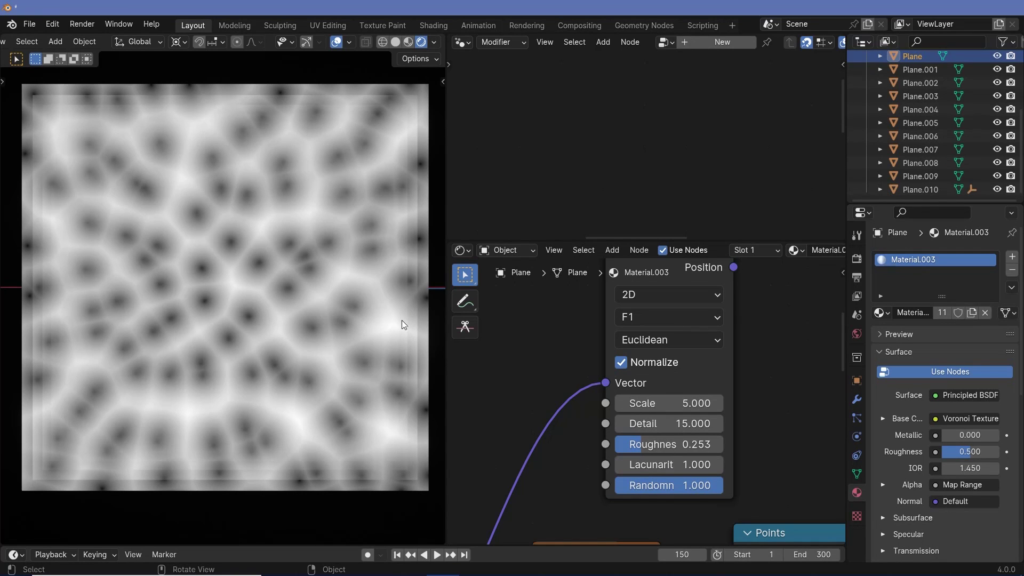
middle_click_drag(323, 393, 151, 559)
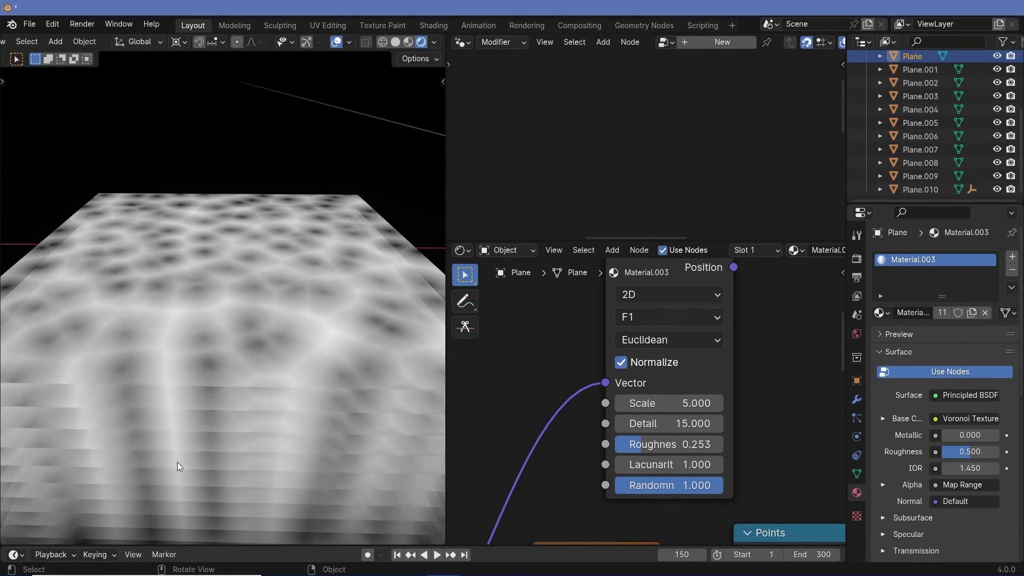
key("KP_8")
key("KP_7")
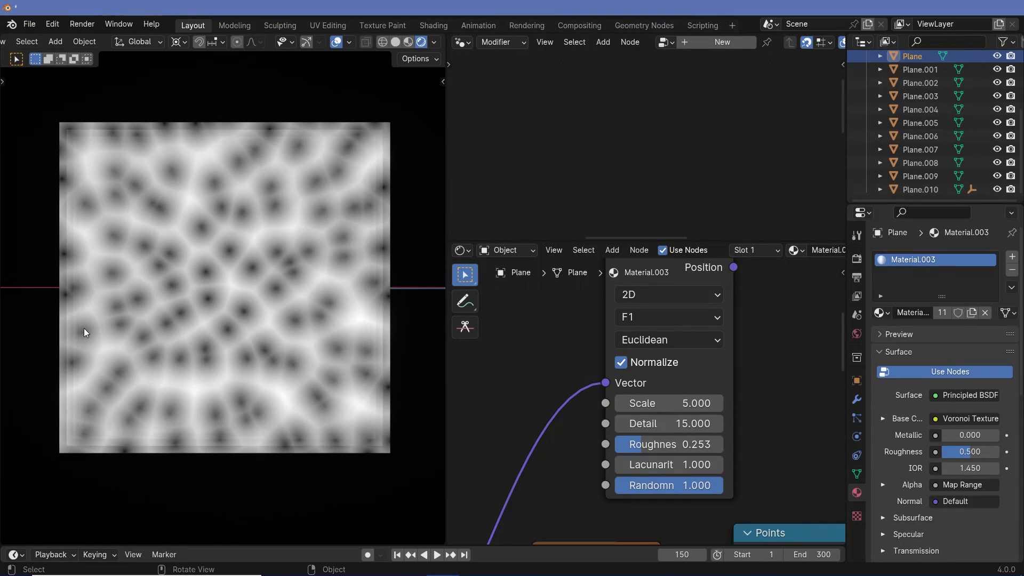
scroll(75, 297, "up", 1)
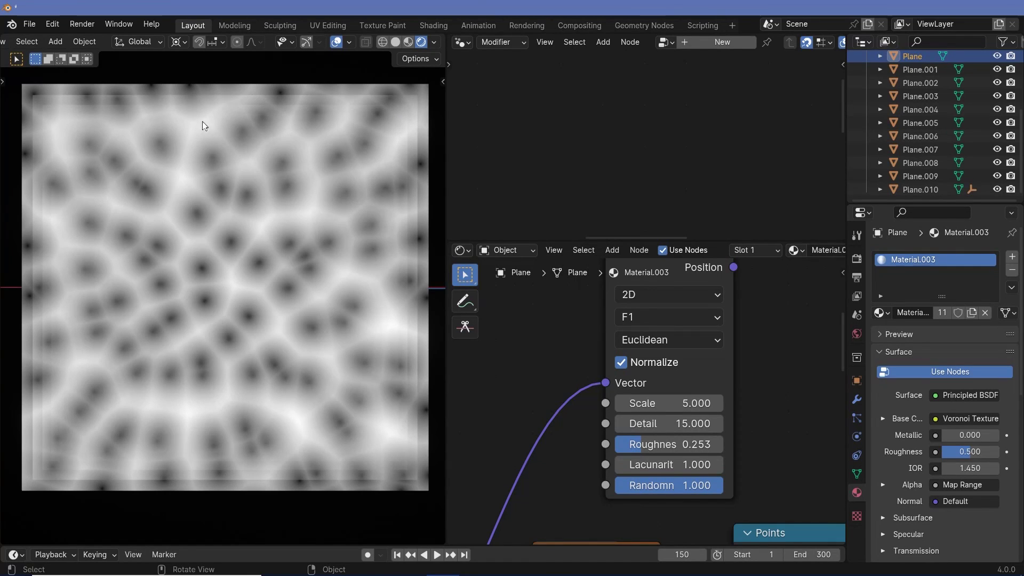
Set the Map Range node's From Min to 6.830, To Min to -0.850 and To Max to 0.200.
scroll(610, 469, "down", 2)
middle_click_drag(610, 469, 293, 347)
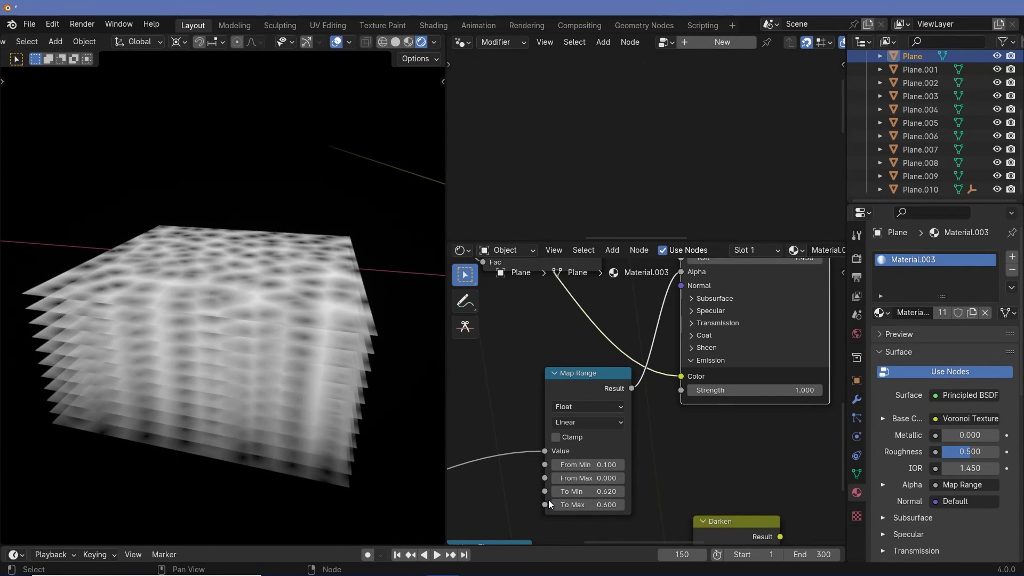
left_click_drag(592, 491, 576, 491)
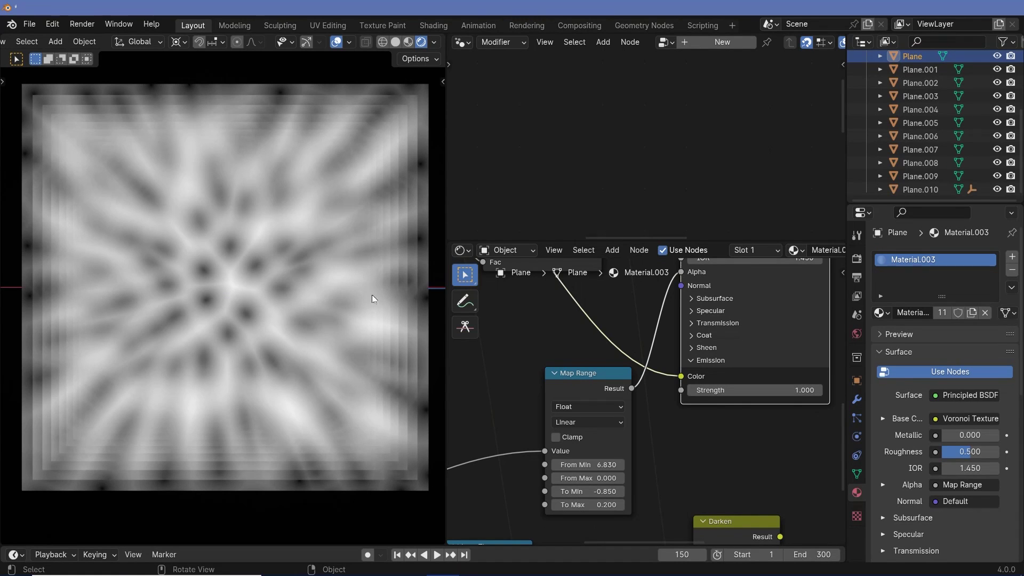
Select all the stacked planes and rescale the stack along the global Z axis.
middle_click_drag(507, 332, 706, 396)
middle_click_drag(232, 424, 231, 237)
left_click_drag(254, 214, 320, 427)
key("s")
key("z")
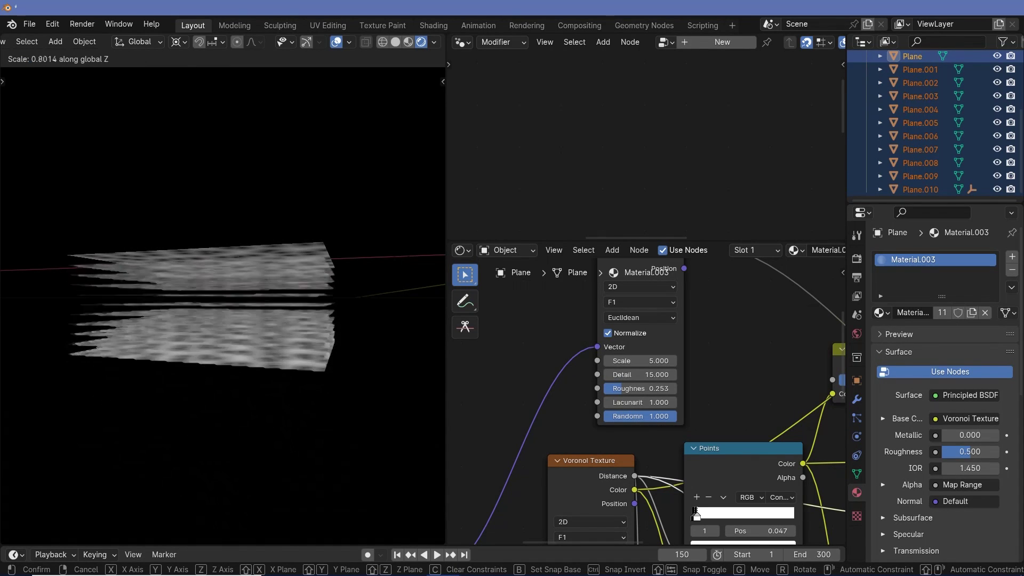
left_click(32, 523)
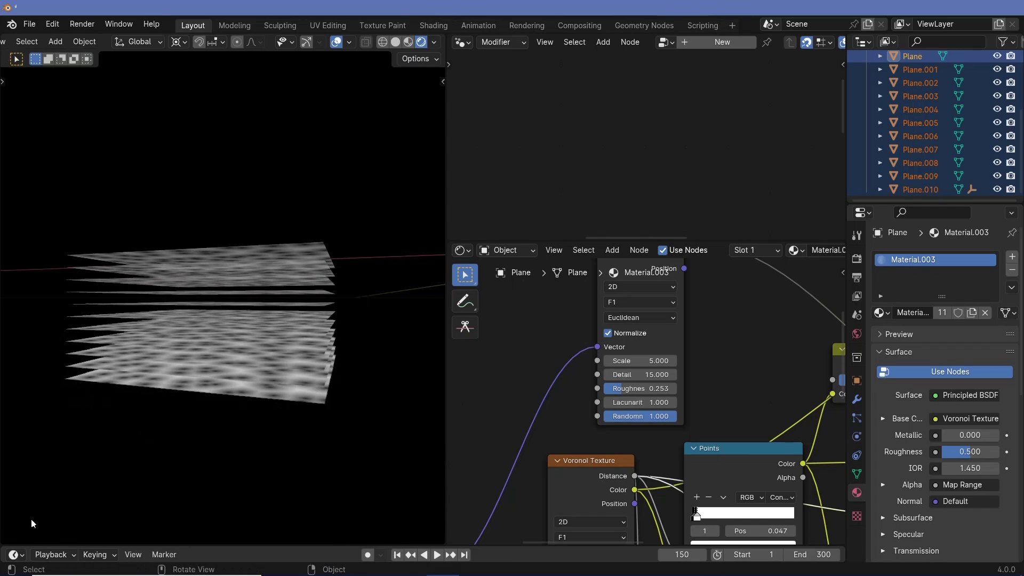
View the stack from above in perspective and compress it along global Z, ending with a factor of about 0.55.
key("KP_7")
key("KP_5")
middle_click_drag(166, 434, 245, 383, "ctrl")
key("s")
key("z")
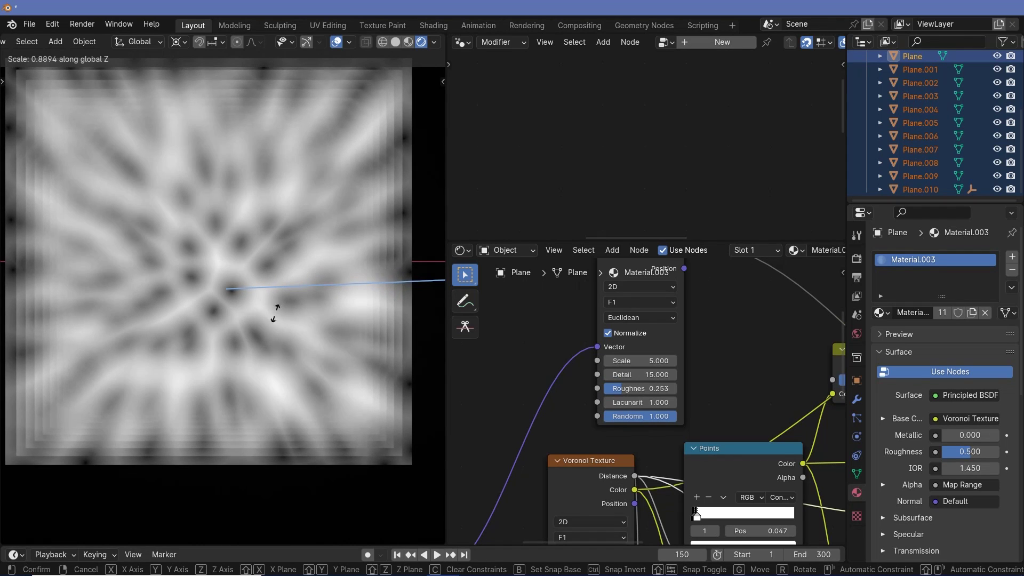
left_click(199, 148)
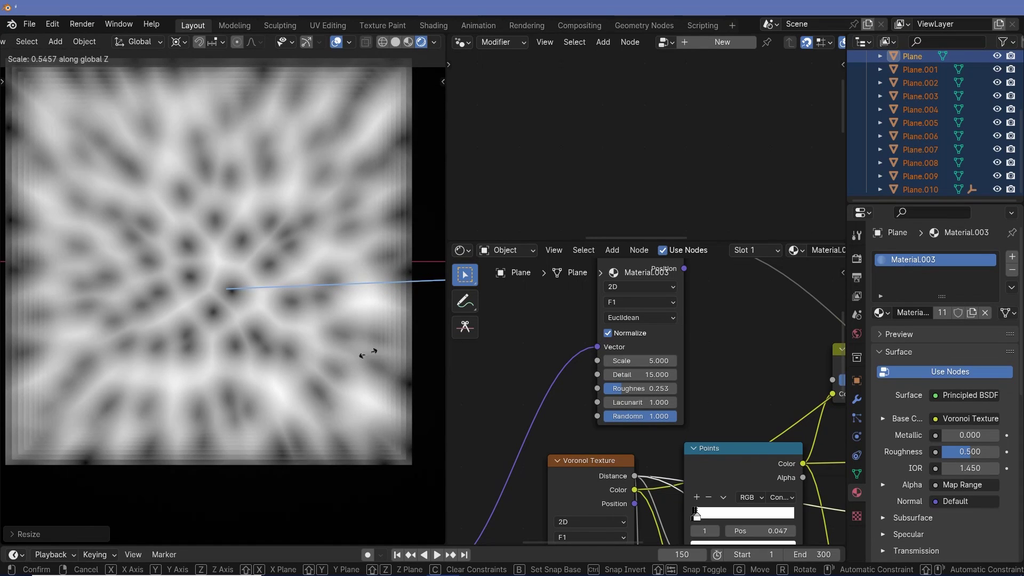
left_click(374, 282)
Compress the selected planes almost flat with a global Z scale of about 0.14.
key("s")
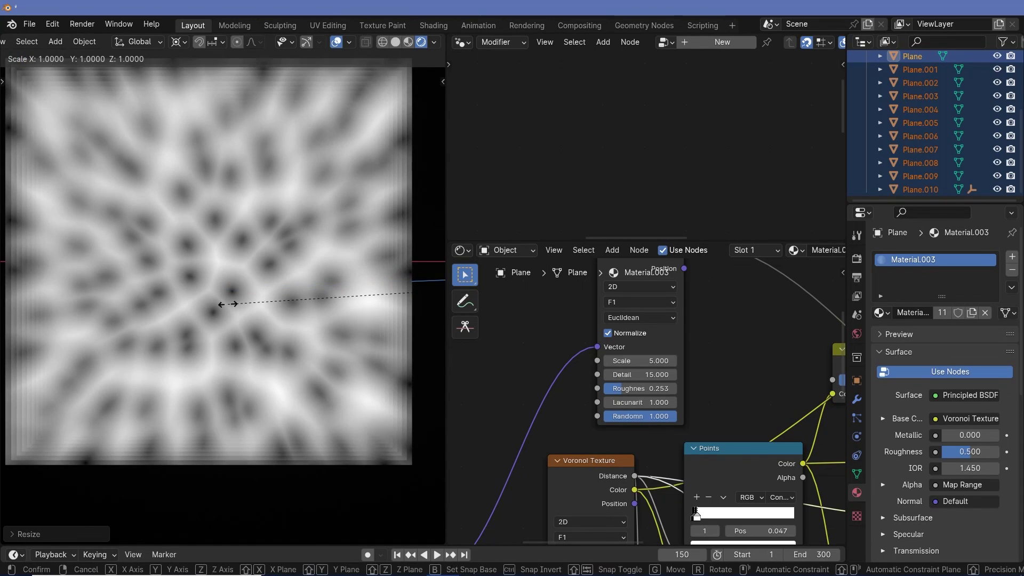
key("z")
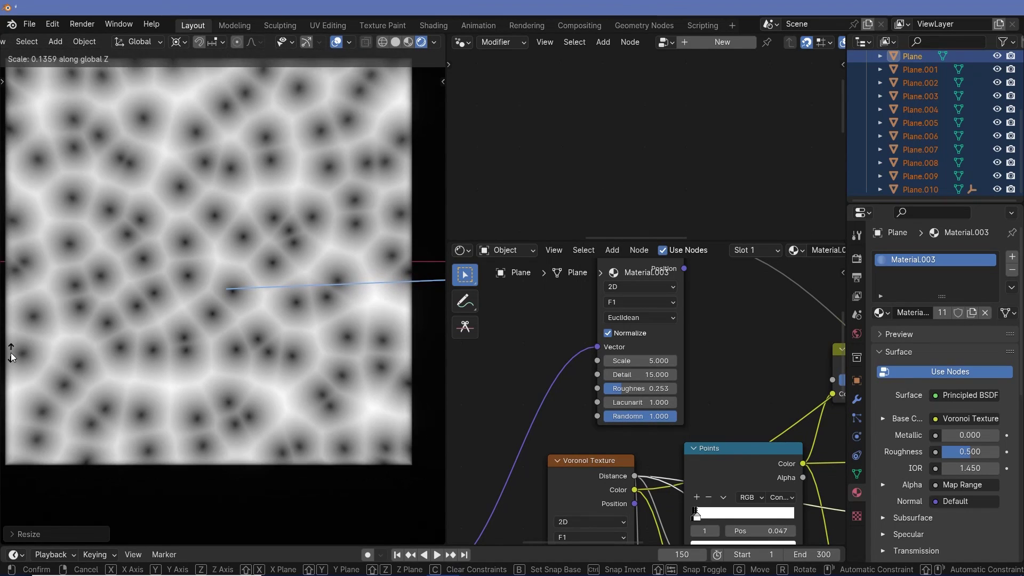
left_click(258, 200)
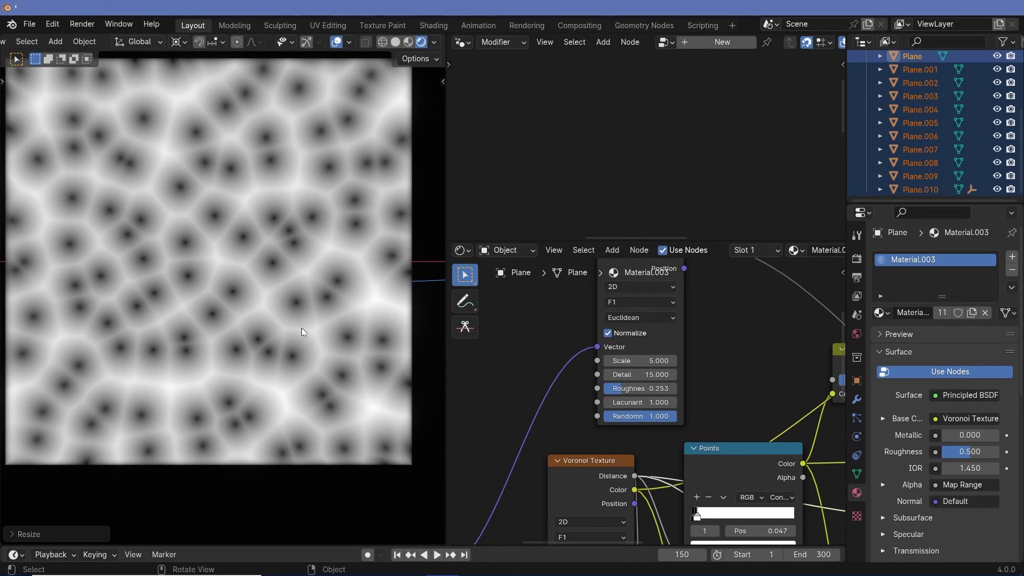
Spread the flattened planes far apart again along global Z and inspect the smeared pattern from above.
key("s")
key("z")
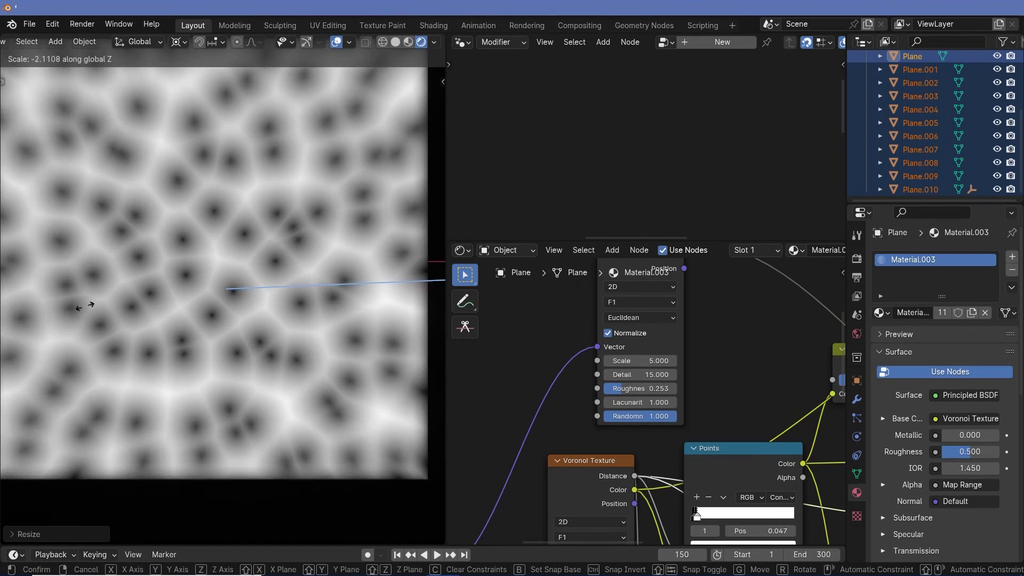
left_click(47, 93)
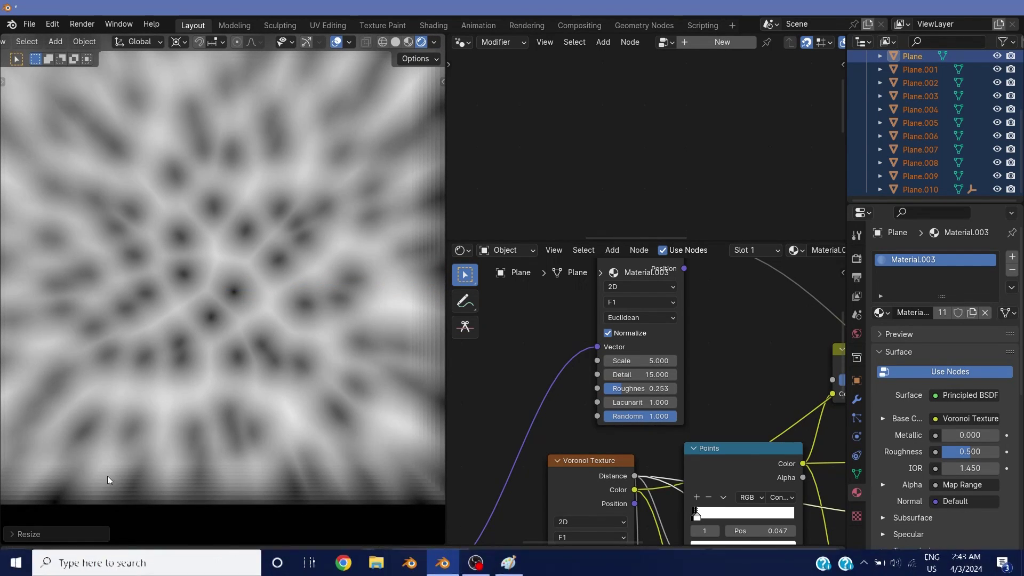
scroll(279, 408, "down", 3)
scroll(280, 407, "up", 1)
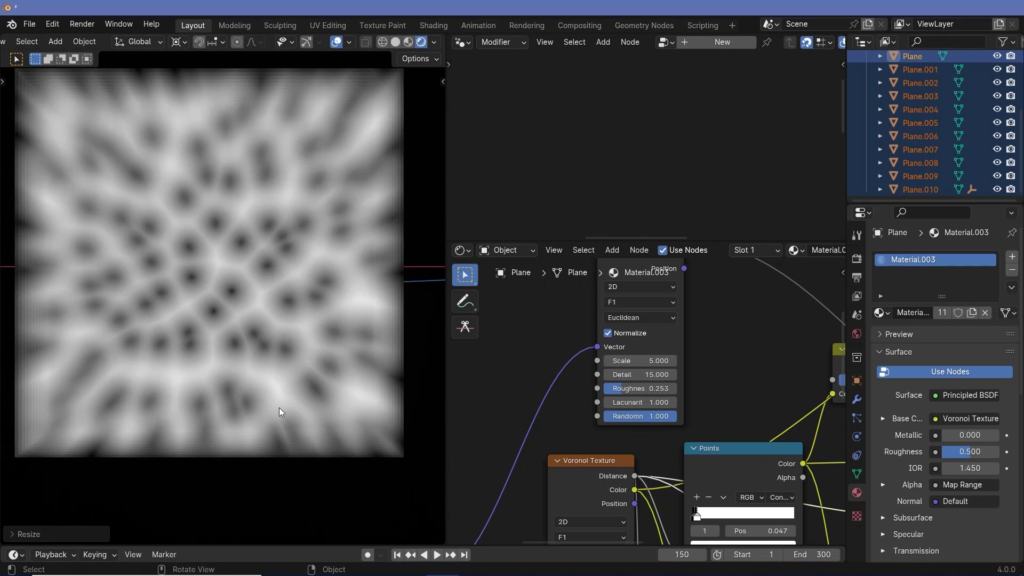
scroll(274, 409, "up", 1)
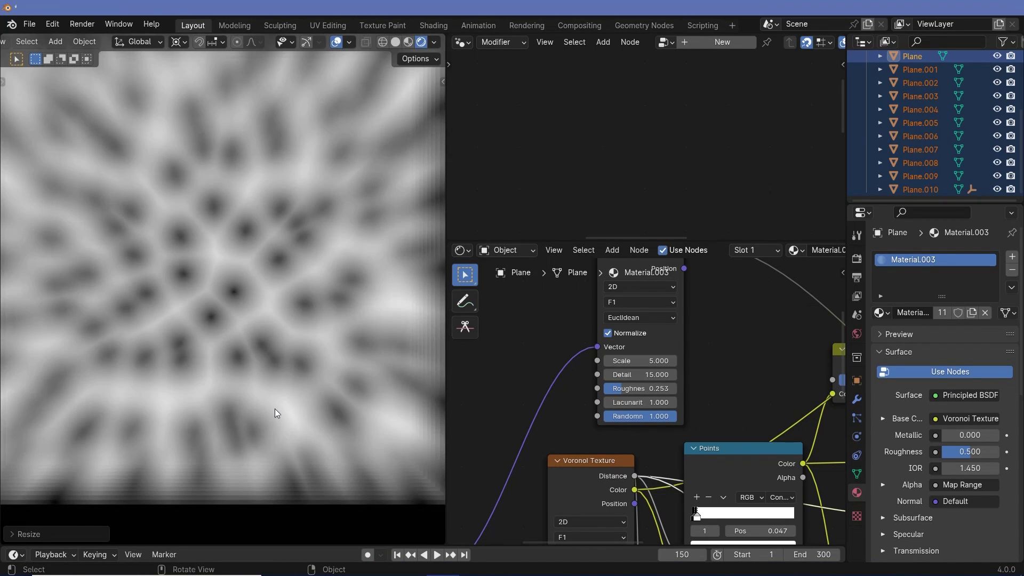
Scale the selected planes by about -2.02 along global Z and inspect the stack from the side.
scroll(274, 408, "down", 1)
key("s")
key("z")
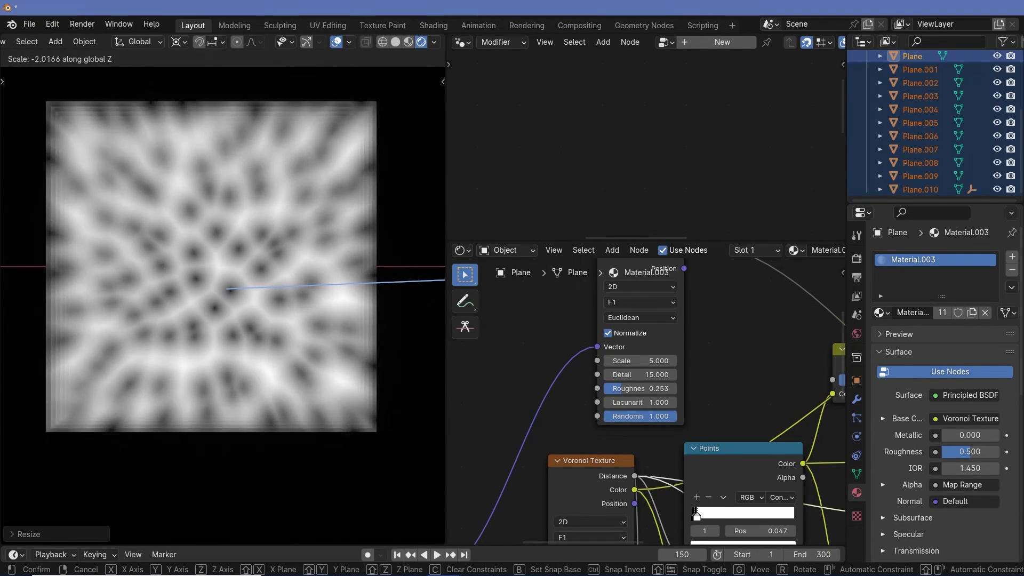
key("Return")
middle_click_drag(227, 320, 224, 265)
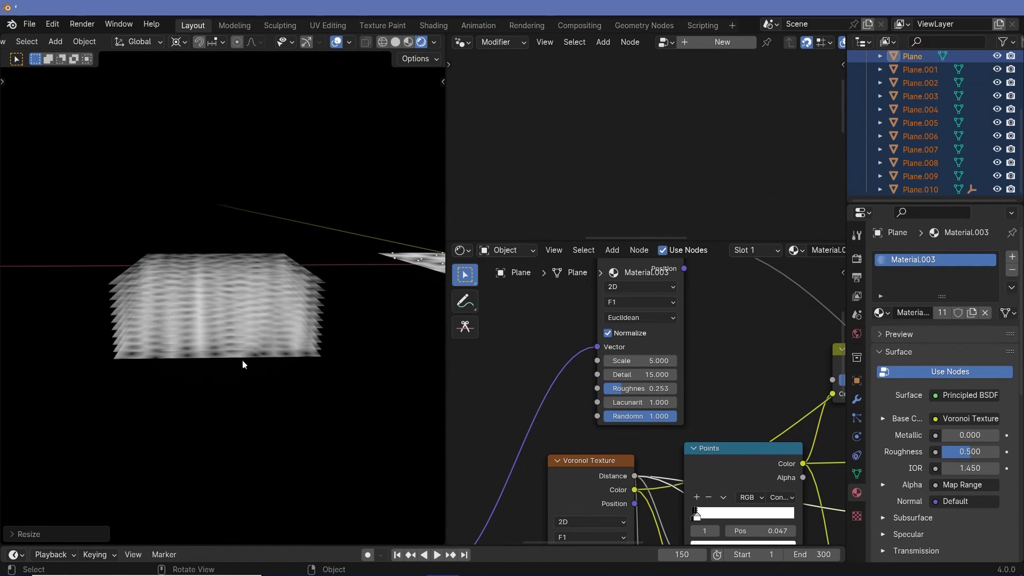
scroll(244, 393, "up", 2)
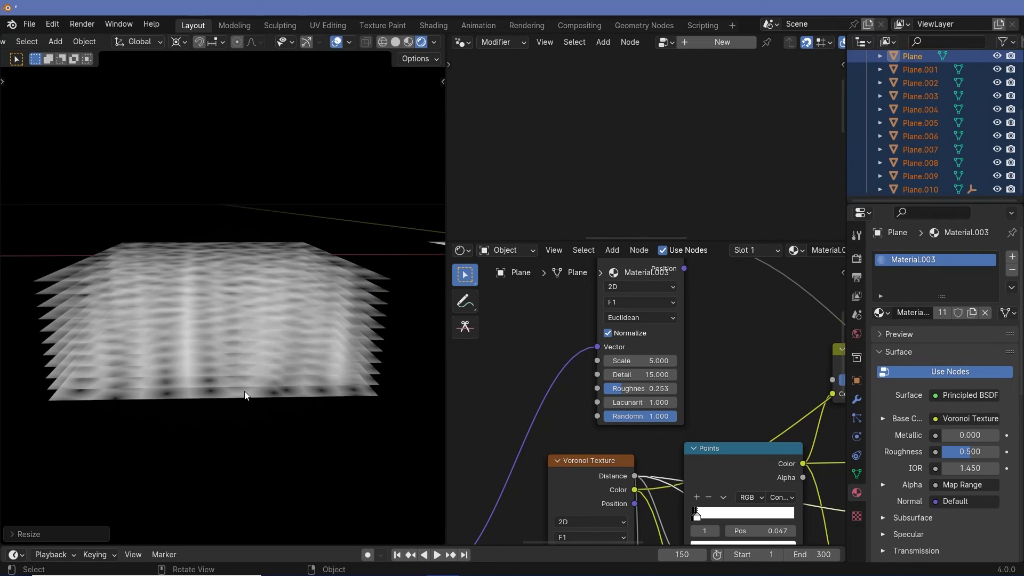
Collapse the selected planes onto one level with a global Z scale of 0, and undo that scaling.
middle_click_drag(95, 283, 154, 256)
key("s")
key("z")
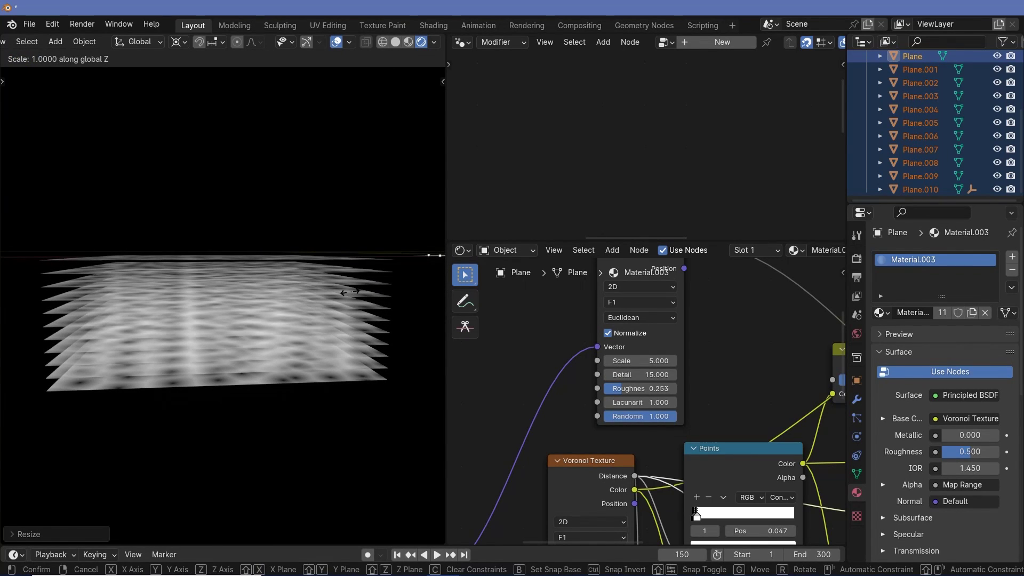
key("0")
key("Return")
mouse_move(103, 257)
middle_mouse_down()
mouse_move(197, 277)
mouse_move(149, 307)
mouse_move(109, 274)
middle_mouse_up()
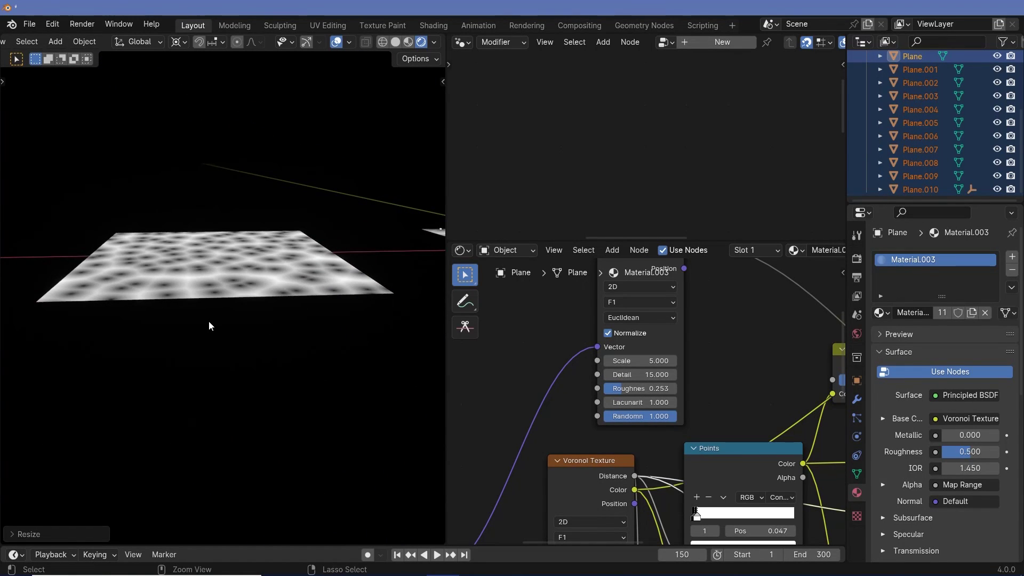
key("ctrl+z")
View the planes from the top, output the Voronoi Texture directly to the surface and set its Scale to 5.150.
key("KP_7")
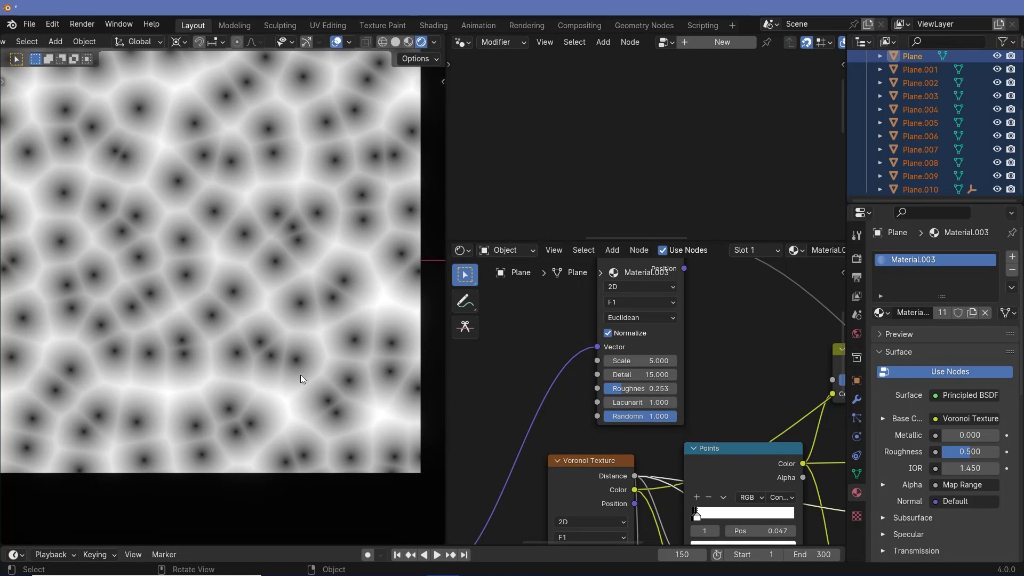
scroll(198, 332, "down", 3)
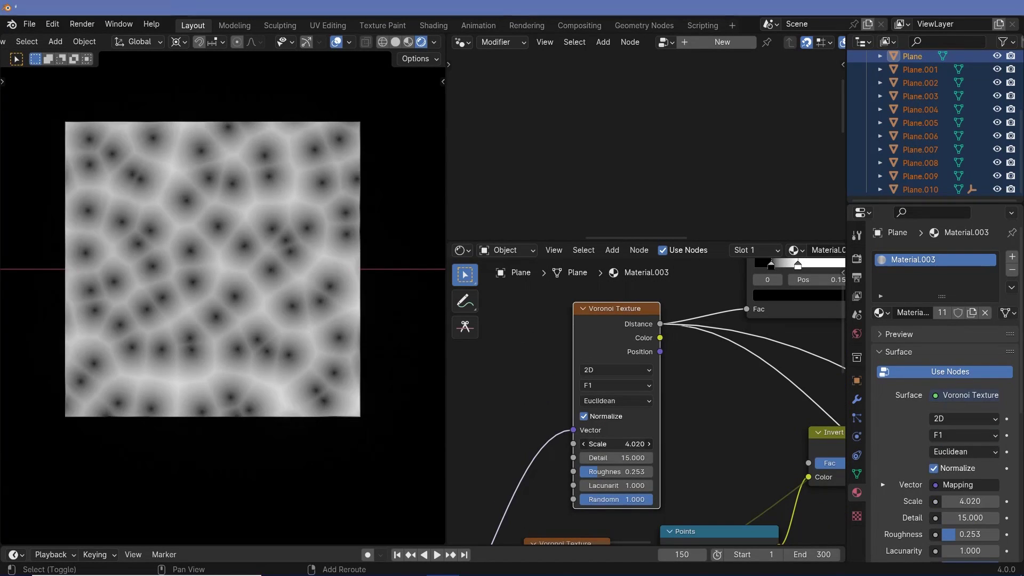
left_click_drag(625, 446, 625, 446)
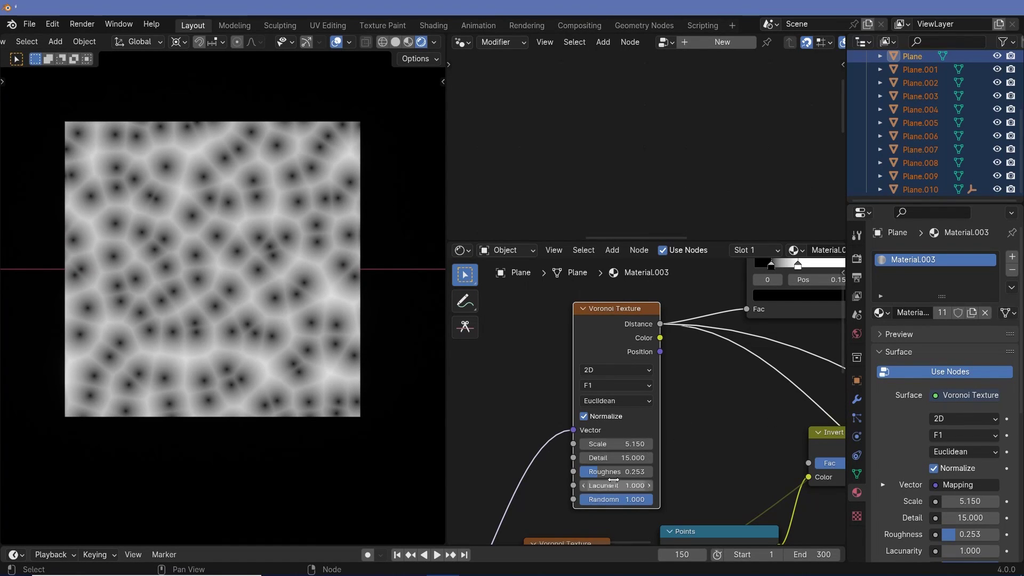
Hide Plane.001 through Plane.010 so only the original Plane remains, and show it from the top.
middle_click_drag(239, 285, 217, 426)
left_click_drag(996, 69, 997, 189)
middle_click_drag(229, 274, 255, 327)
key("KP_7")
scroll(613, 416, "up", 4)
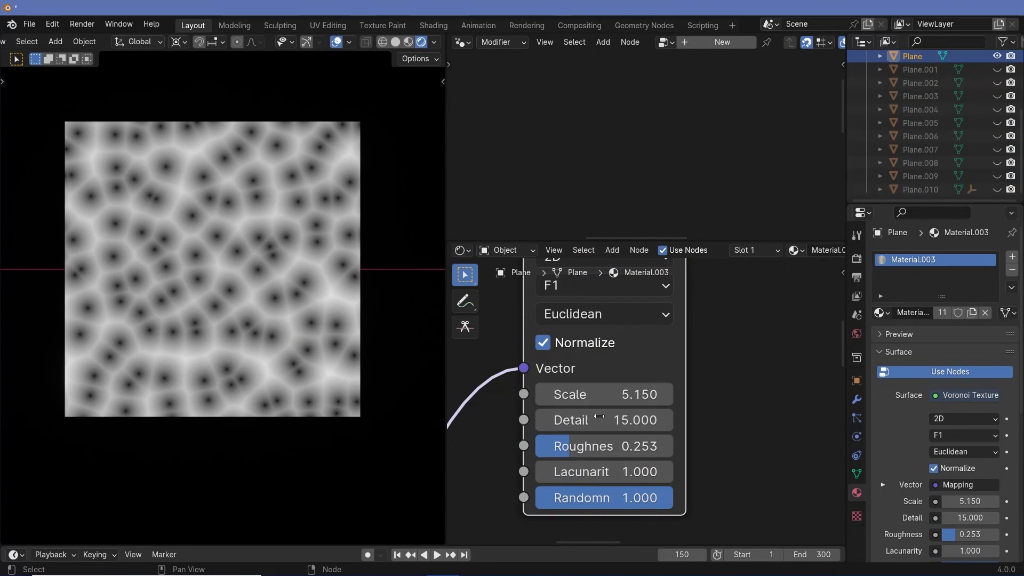
Set the Voronoi Texture's Detail to 6.300, Roughness to 0.613 and Lacunarity to 1.110.
middle_click_drag(652, 374, 644, 498)
scroll(645, 494, "down", 1)
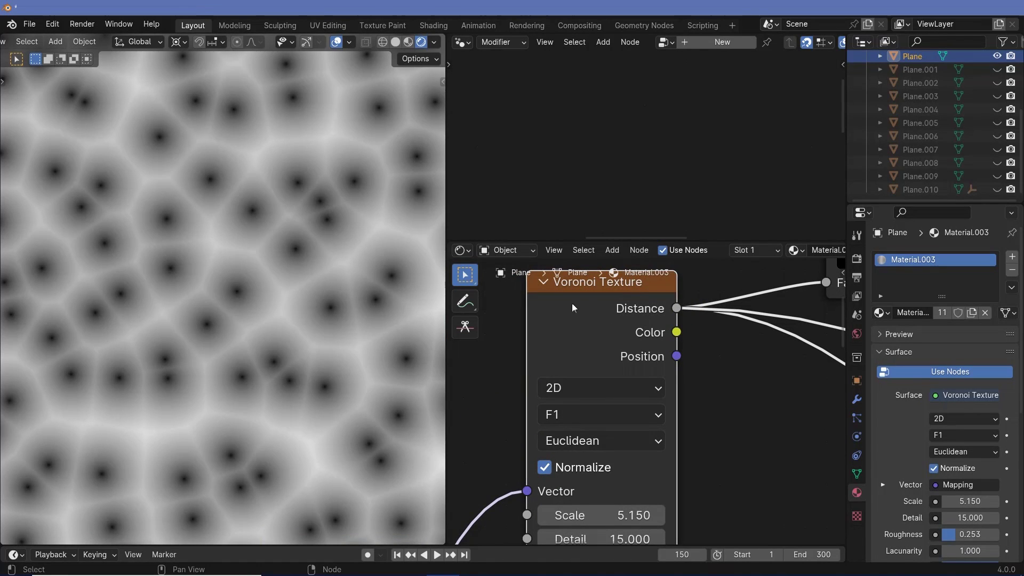
middle_click_drag(610, 447, 615, 367)
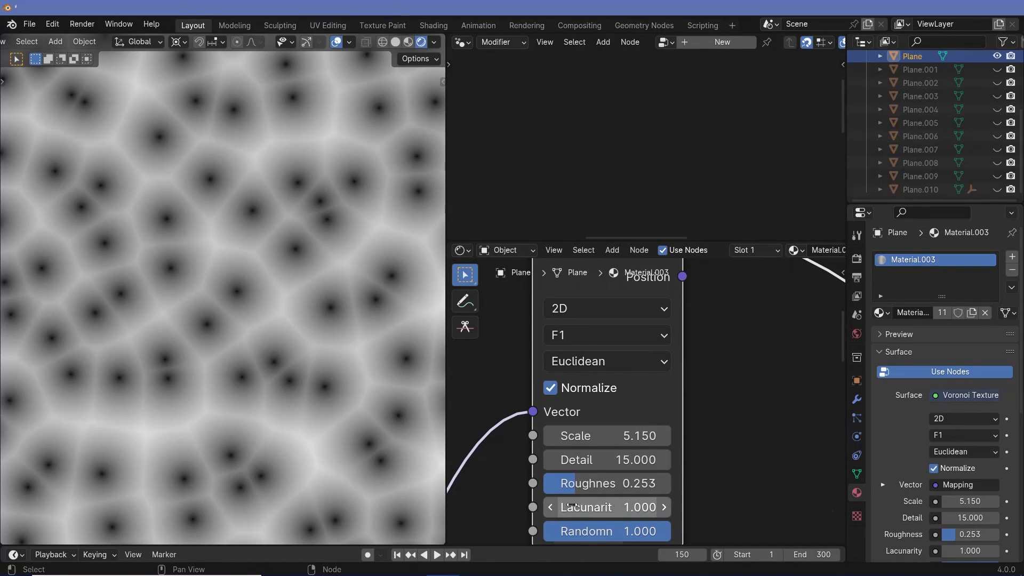
scroll(197, 246, "down", 2)
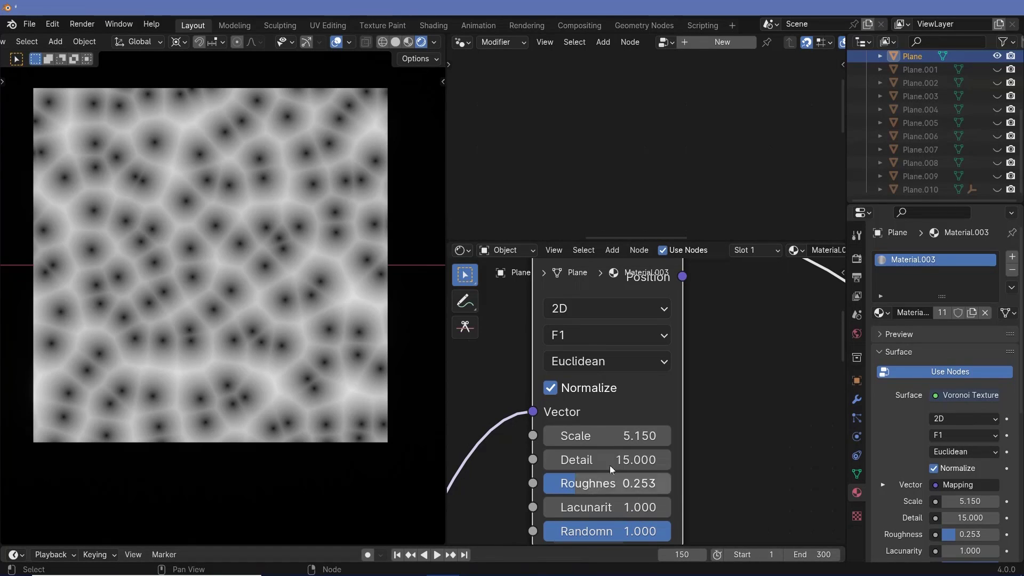
left_click_drag(613, 483, 624, 508)
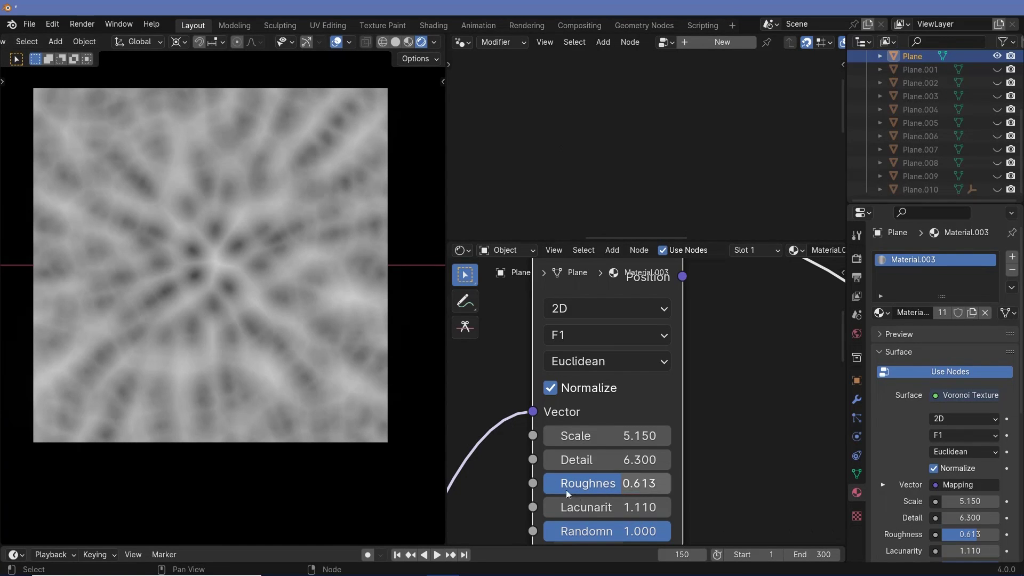
Reduce the Voronoi Texture's Lacunarity to exactly 1.05.
mouse_move(612, 508)
left_mouse_down()
mouse_move(597, 508)
mouse_move(609, 507)
left_mouse_up()
left_click(620, 511)
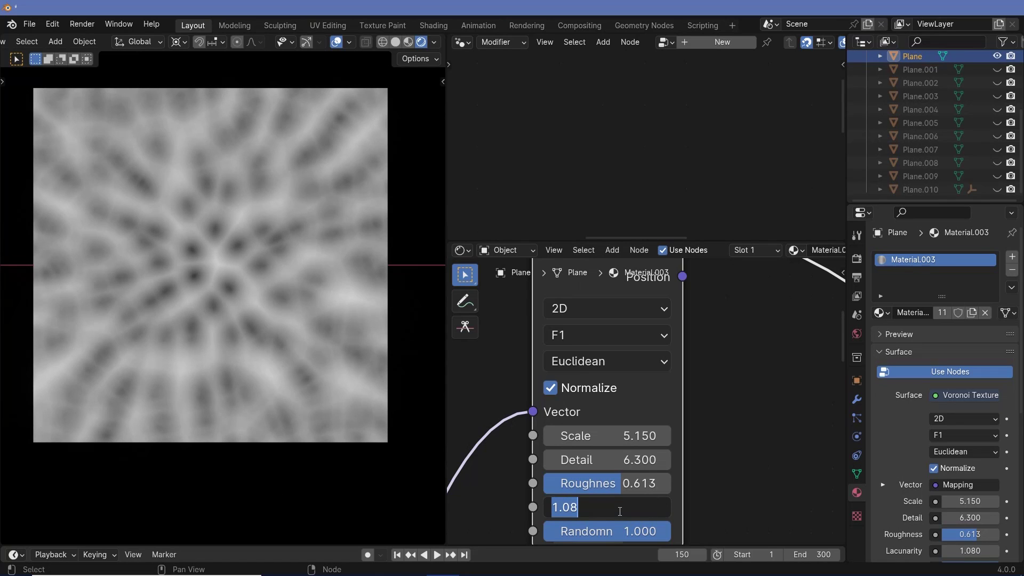
type("1.")
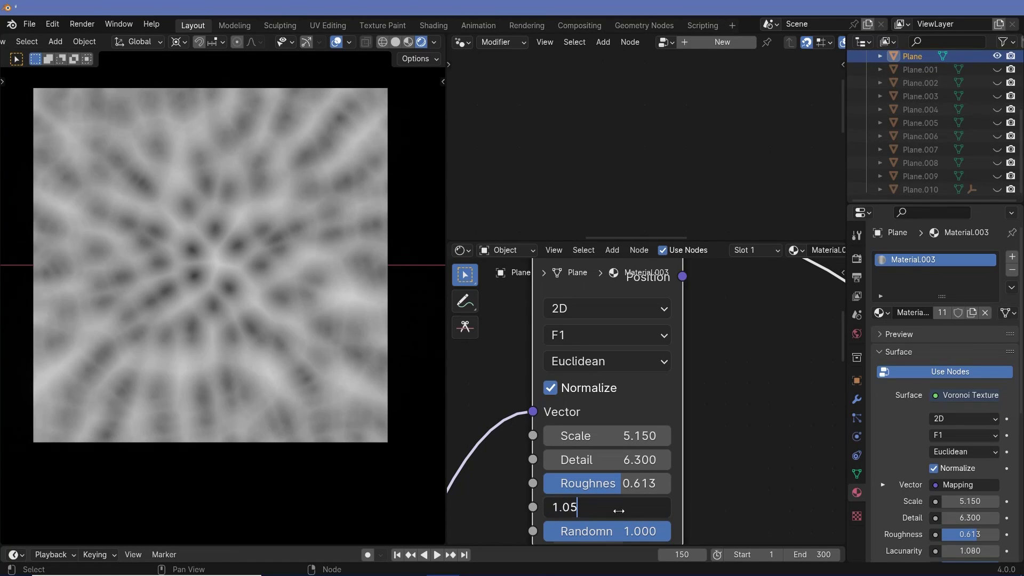
type("05")
key("Return")
Compare the cell pattern up close with the Voronoi Texture's Roughness at 0 and at 0.381.
left_click_drag(628, 484, 544, 484)
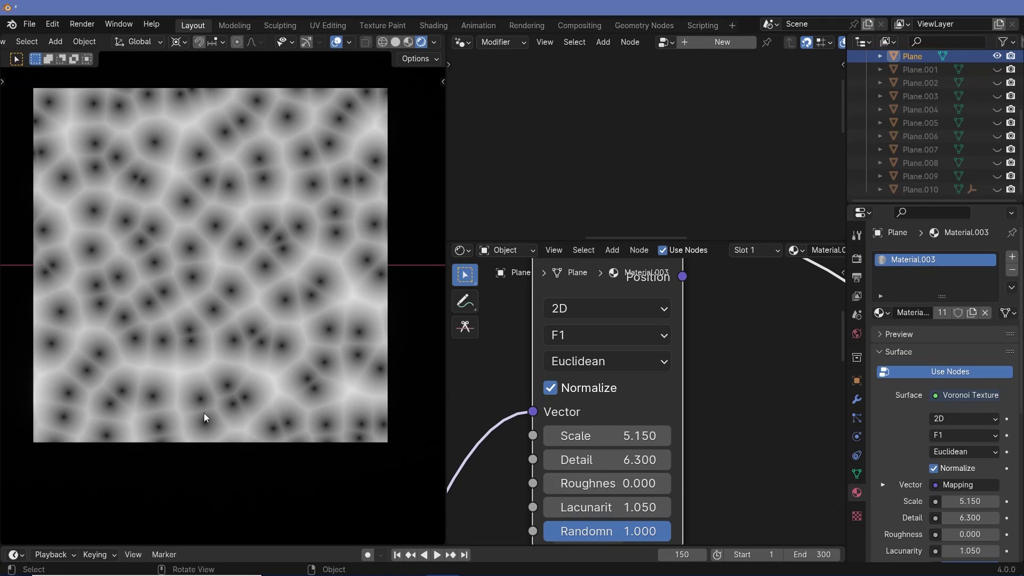
scroll(203, 413, "up", 2)
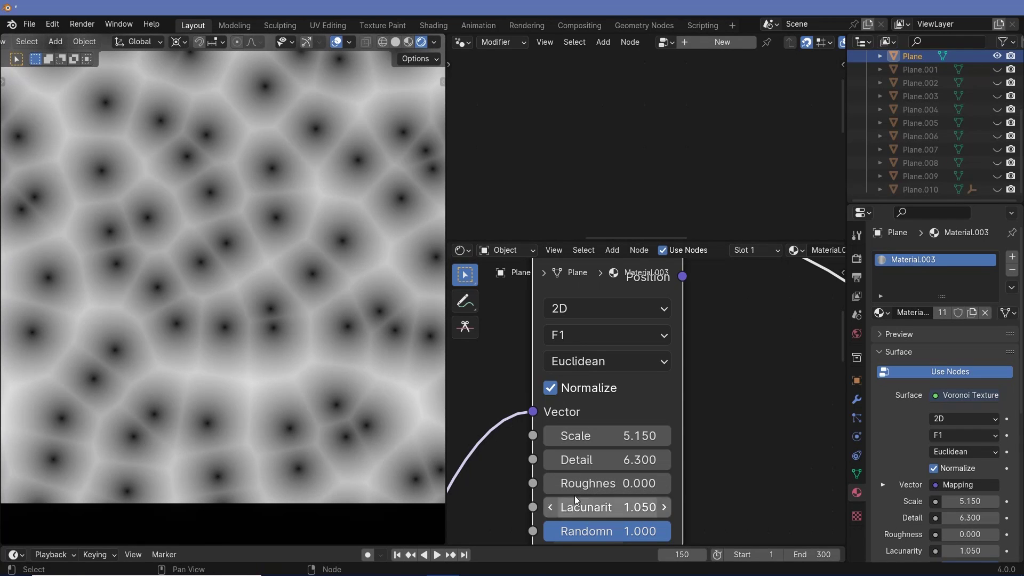
left_click_drag(603, 483, 674, 483)
middle_click_drag(197, 429, 132, 297, "shift")
scroll(197, 309, "up", 2)
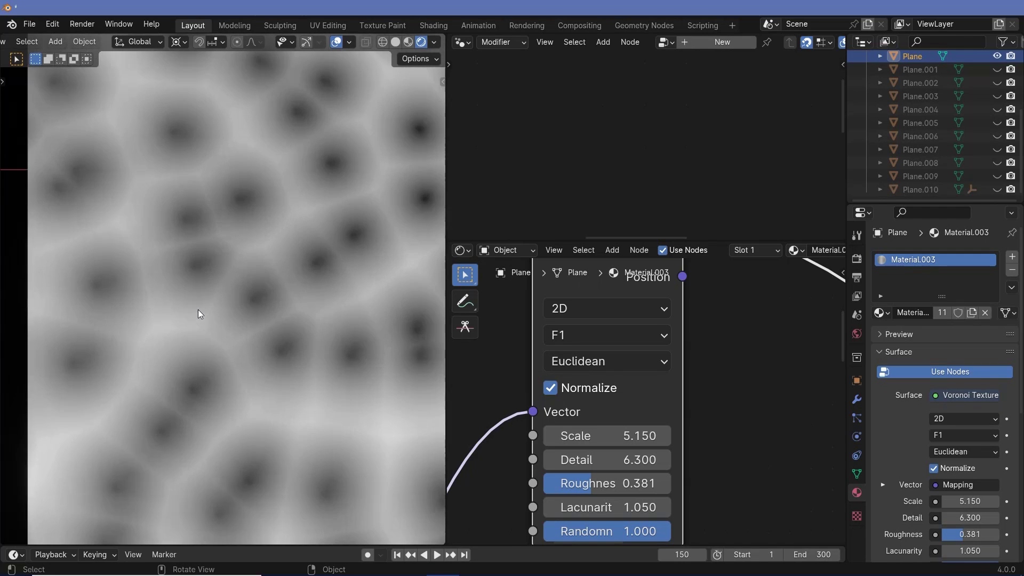
scroll(197, 310, "up", 2)
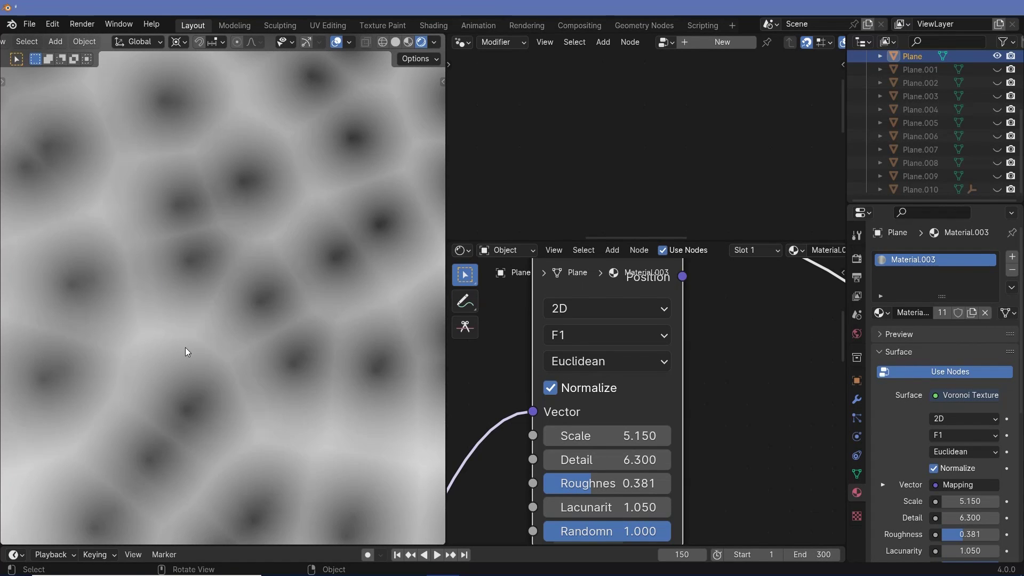
Lower the Voronoi Texture's Detail to 1.200 and try Roughness values of 0.741, 1.000 and 0.420.
left_click_drag(583, 483, 640, 483)
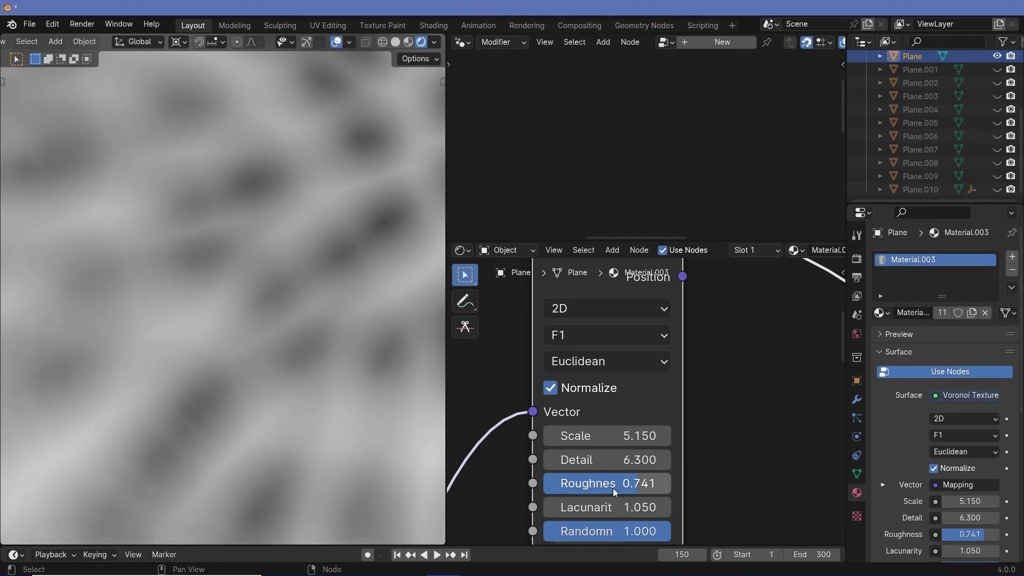
left_click_drag(613, 460, 549, 460)
left_click_drag(636, 483, 669, 483)
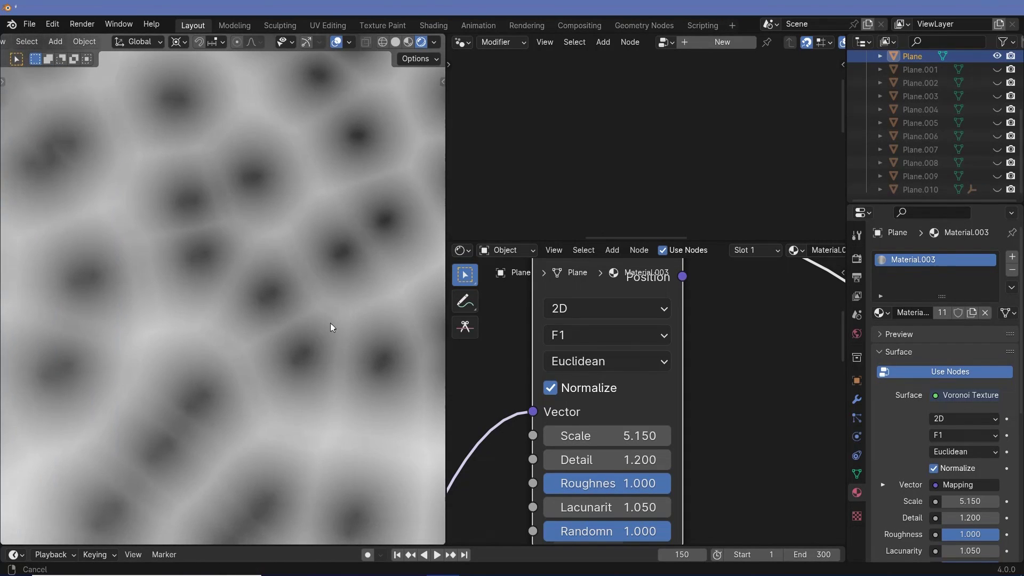
left_click_drag(639, 472, 564, 472)
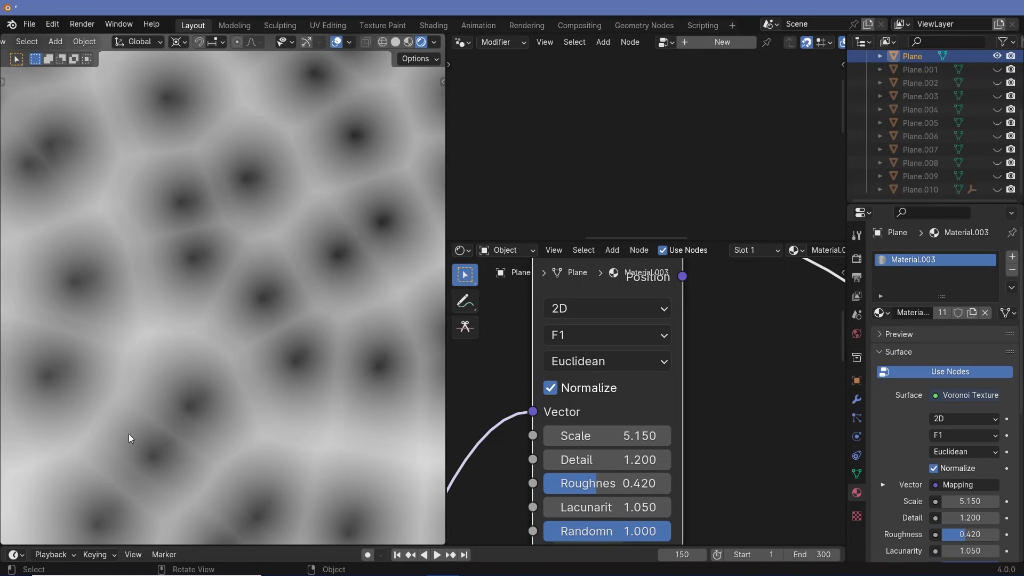
Set the Voronoi Texture's Roughness to exactly 0.5.
mouse_move(640, 483)
left_mouse_down()
mouse_move(584, 483)
mouse_move(627, 483)
left_mouse_up()
left_click(598, 483)
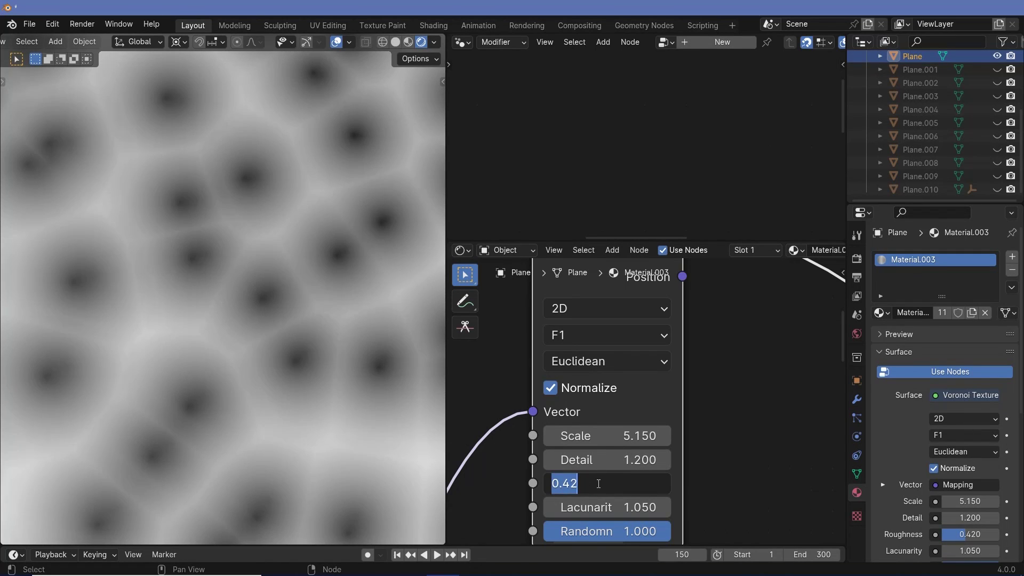
type("0.")
key("Return")
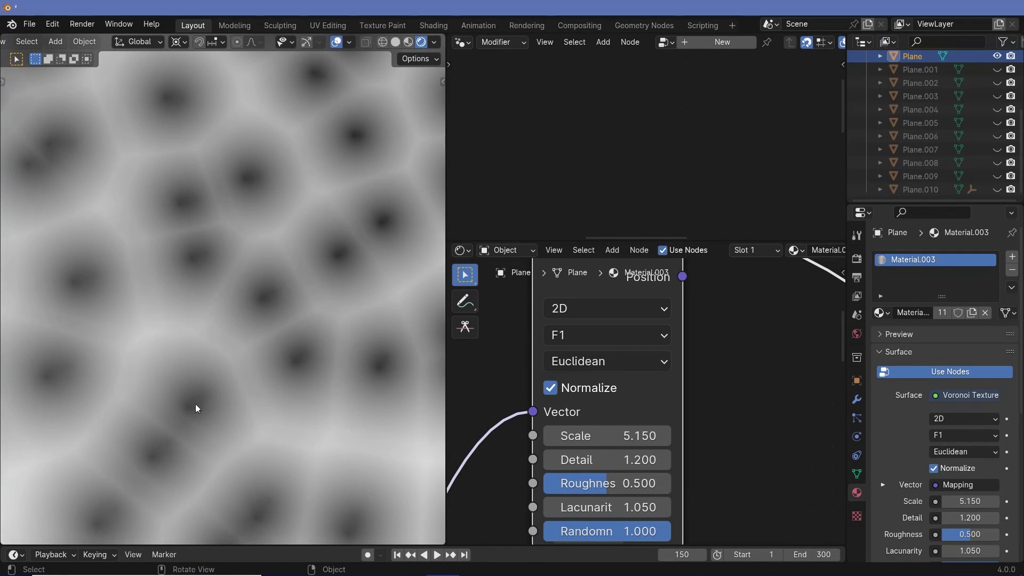
Raise Roughness to 1.000, inspect the overlapping cells up close, and return Roughness to 0.5 for comparison.
left_click_drag(613, 483, 667, 483)
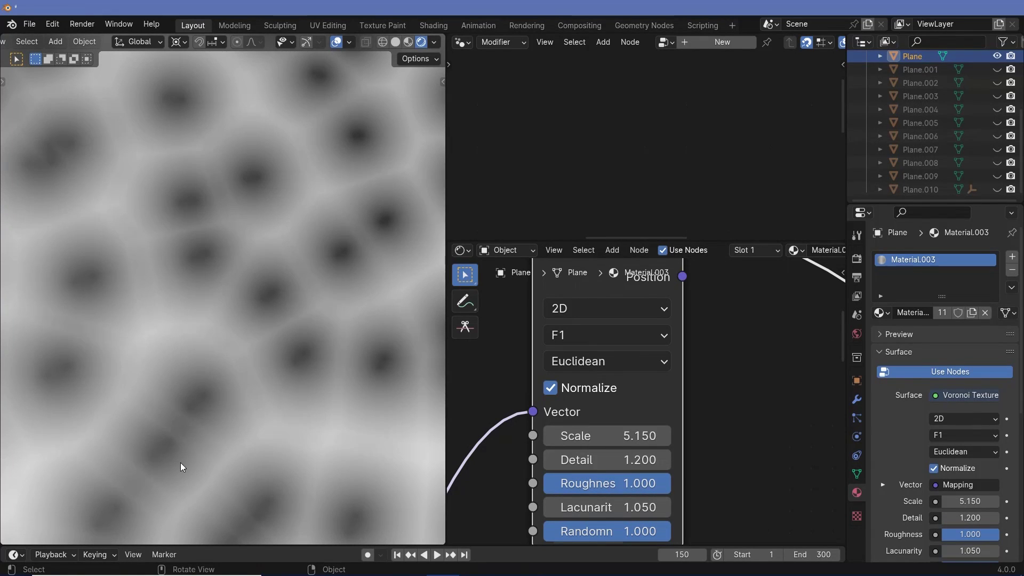
scroll(180, 462, "up", 3)
scroll(223, 360, "up", 3)
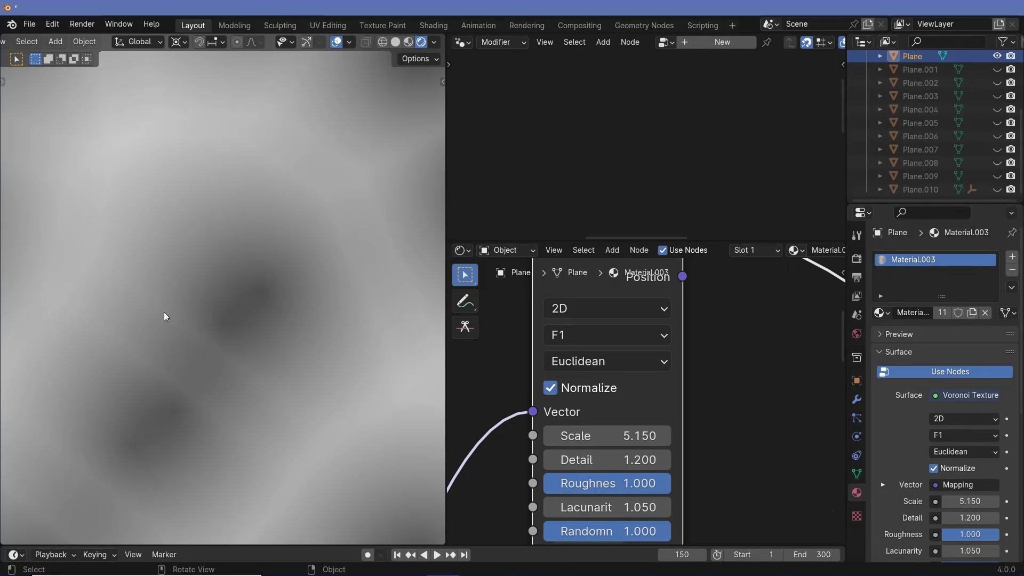
left_click(581, 482)
type("0.")
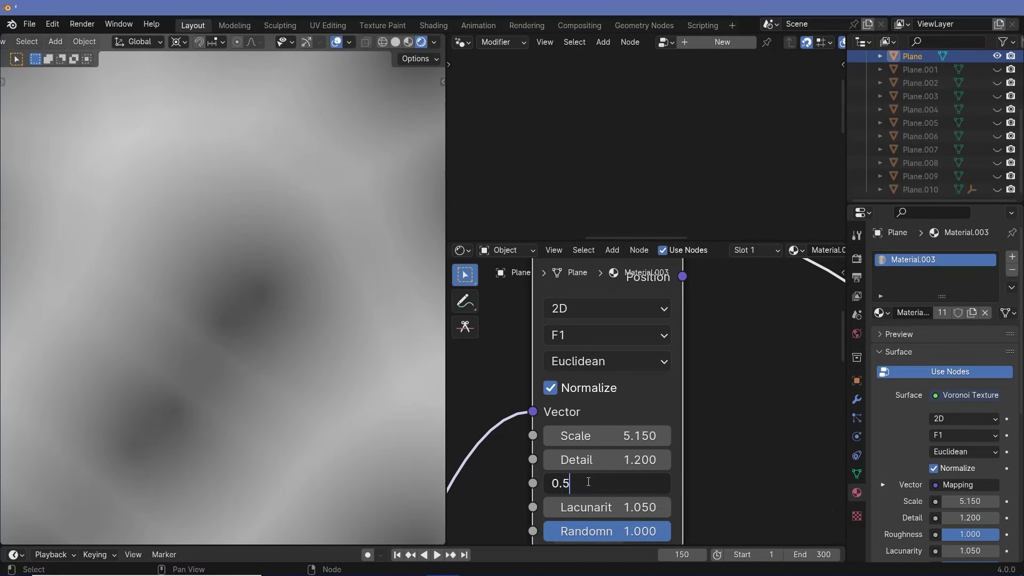
type("5")
key("Return")
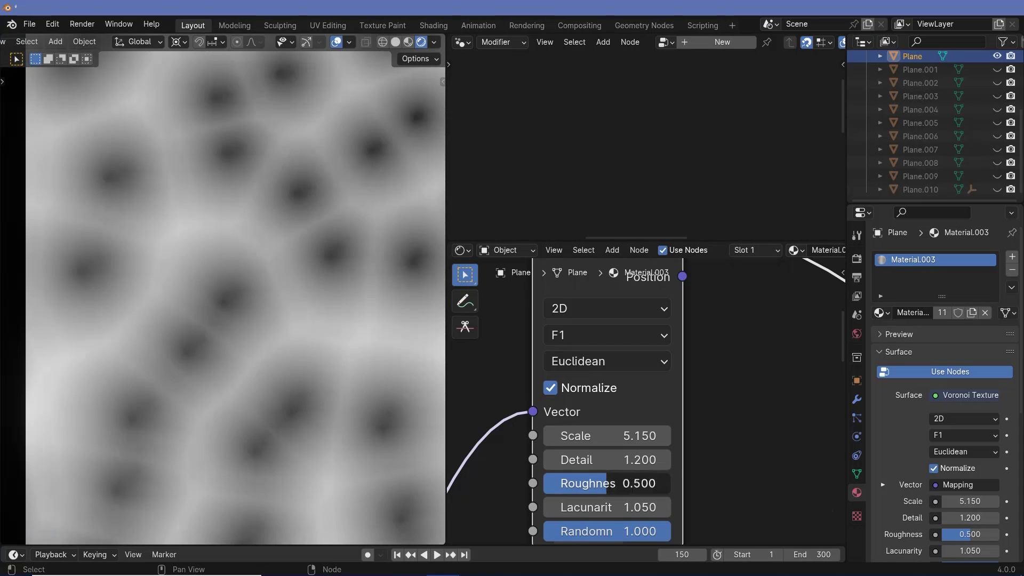
Raise the Voronoi Texture's Roughness to 0.760 and its Detail to 3.910.
left_click_drag(614, 483, 637, 460)
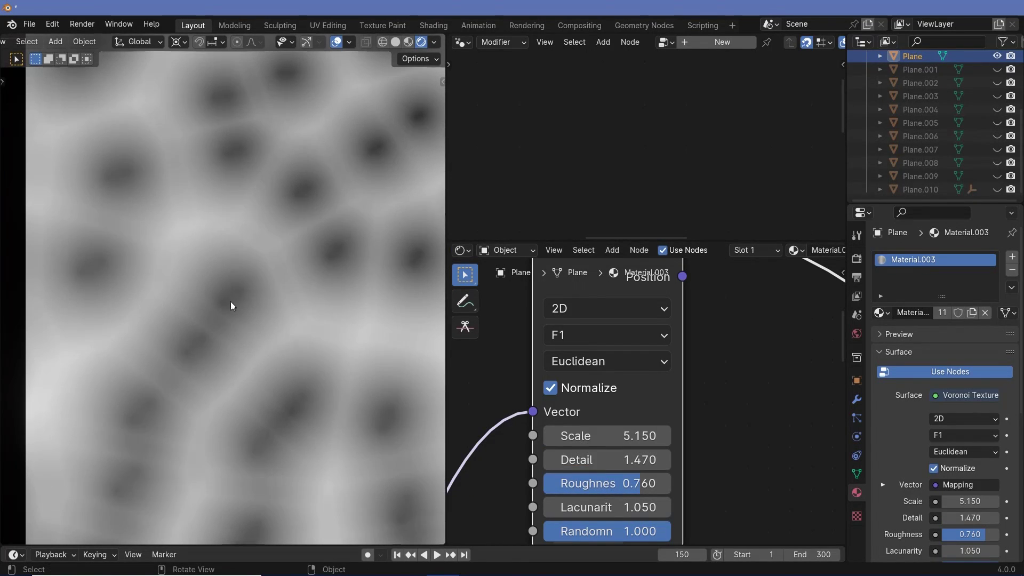
left_click_drag(586, 459, 691, 460)
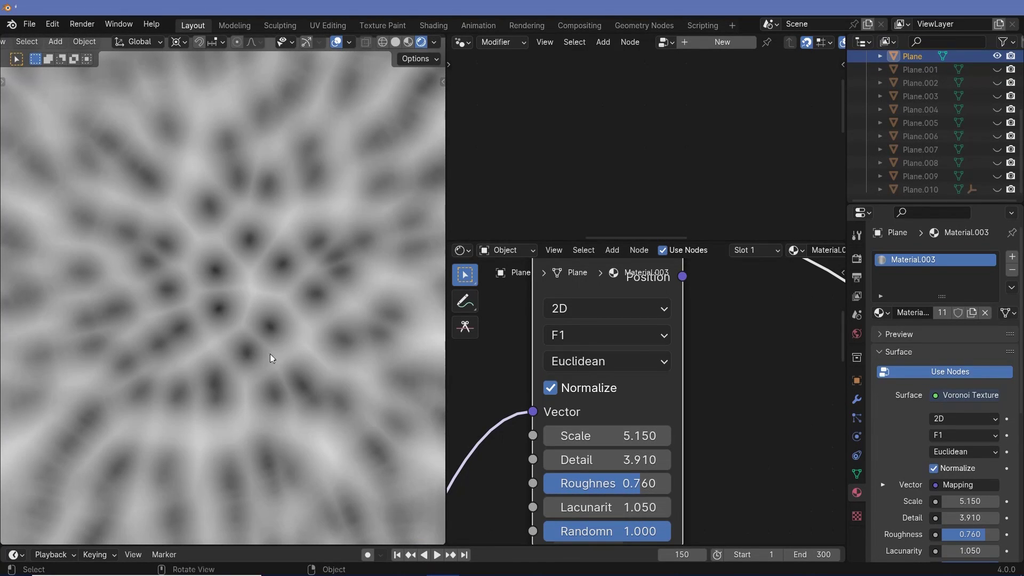
middle_click_drag(79, 436, 167, 426)
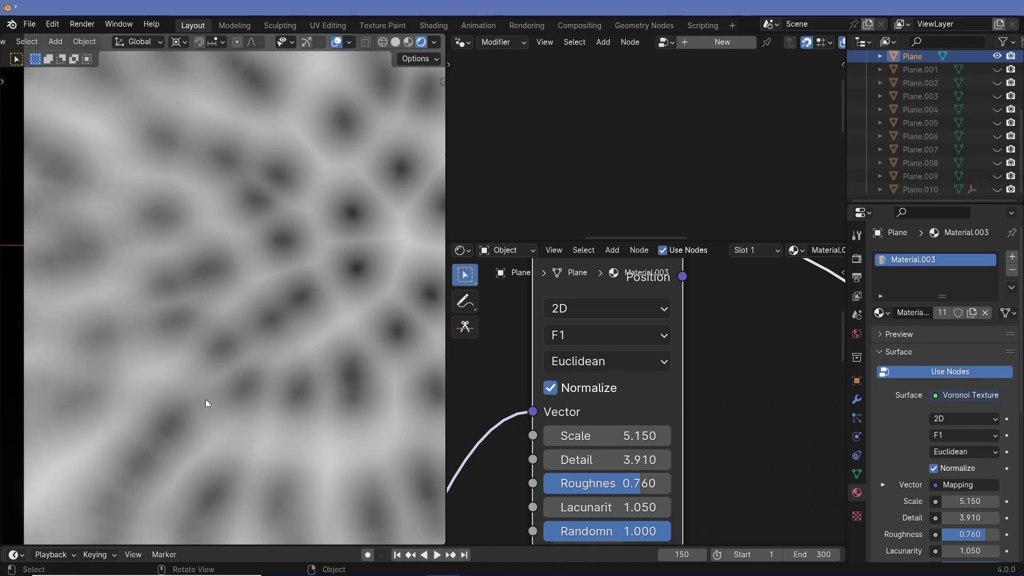
Increase the Voronoi Texture's Lacunarity to 10.520 and examine the fine layered cells on the plane.
left_click_drag(608, 507, 1013, 507)
scroll(351, 369, "down", 3)
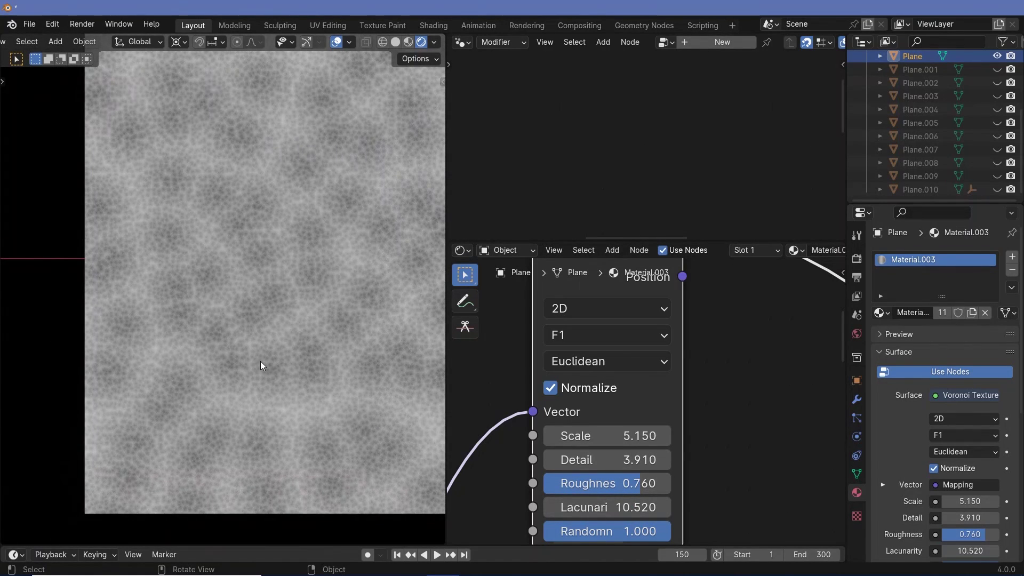
middle_click_drag(308, 295, 241, 293, "shift")
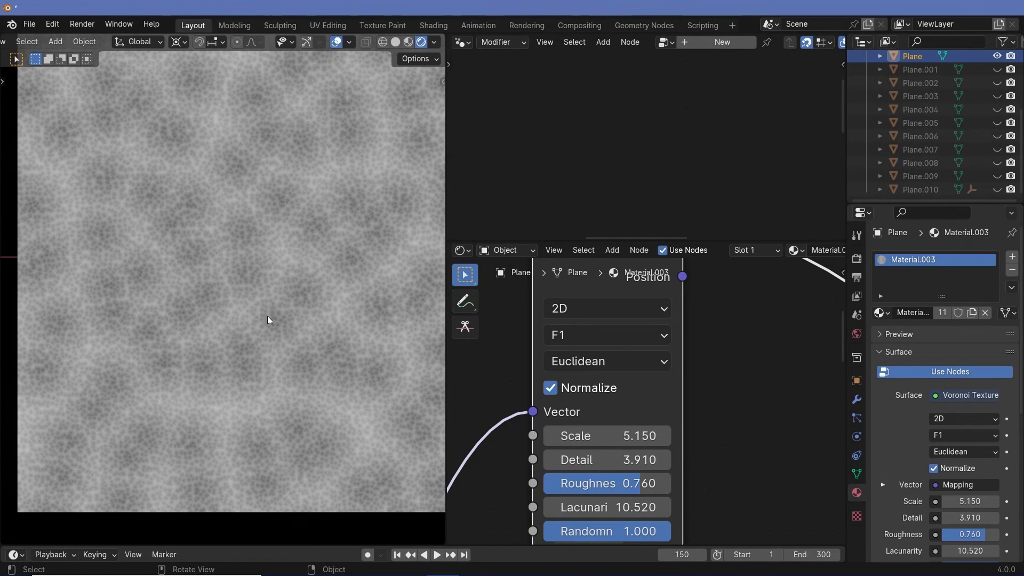
scroll(257, 324, "up", 4)
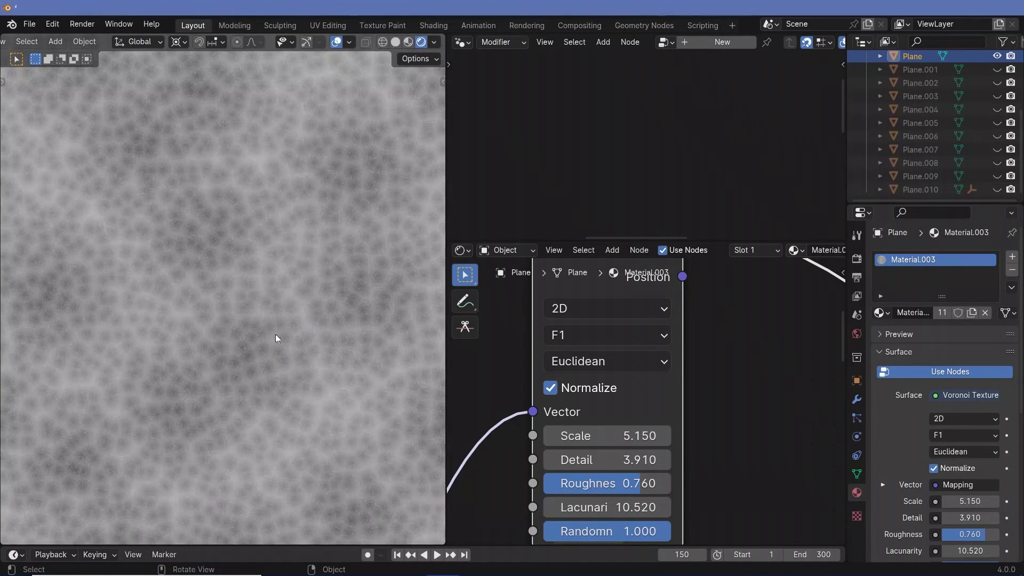
scroll(261, 379, "up", 2)
middle_click_drag(260, 379, 179, 192, "shift")
scroll(187, 303, "up", 2)
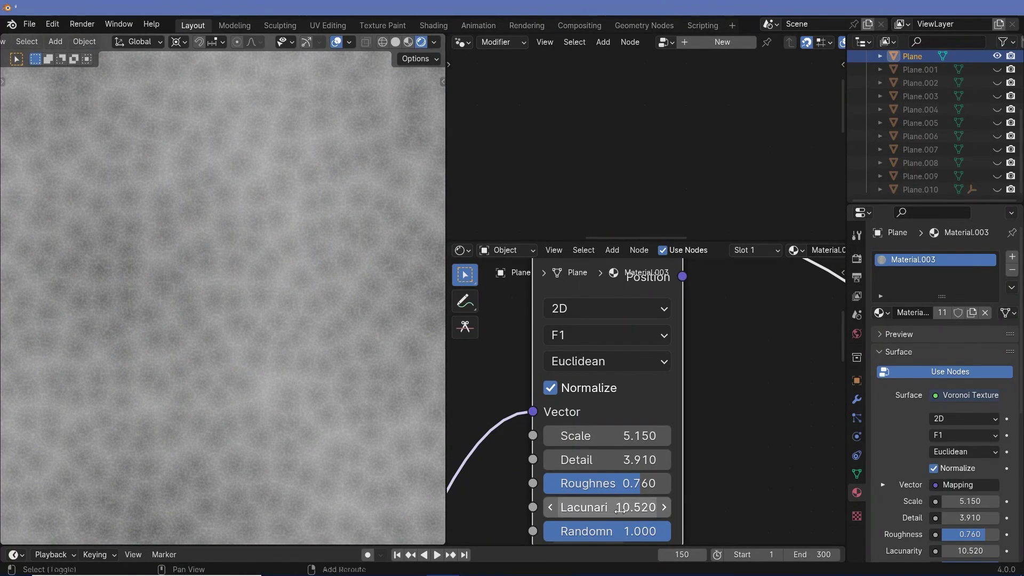
Set the Voronoi Texture's Lacunarity to 0.940, Roughness to 0.673 and Detail to 2.710.
left_click_drag(608, 507, 528, 507)
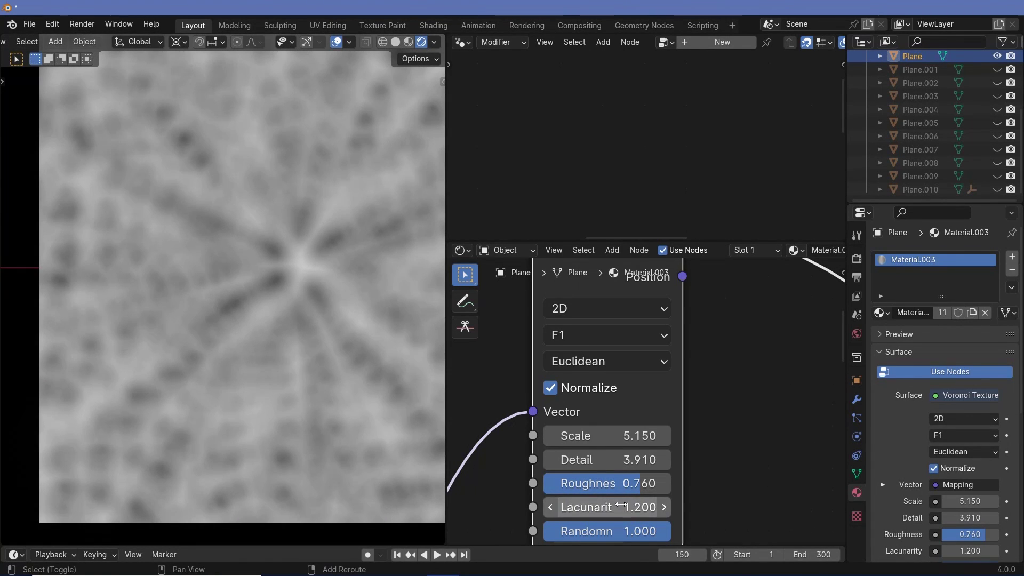
left_click_drag(613, 507, 596, 507)
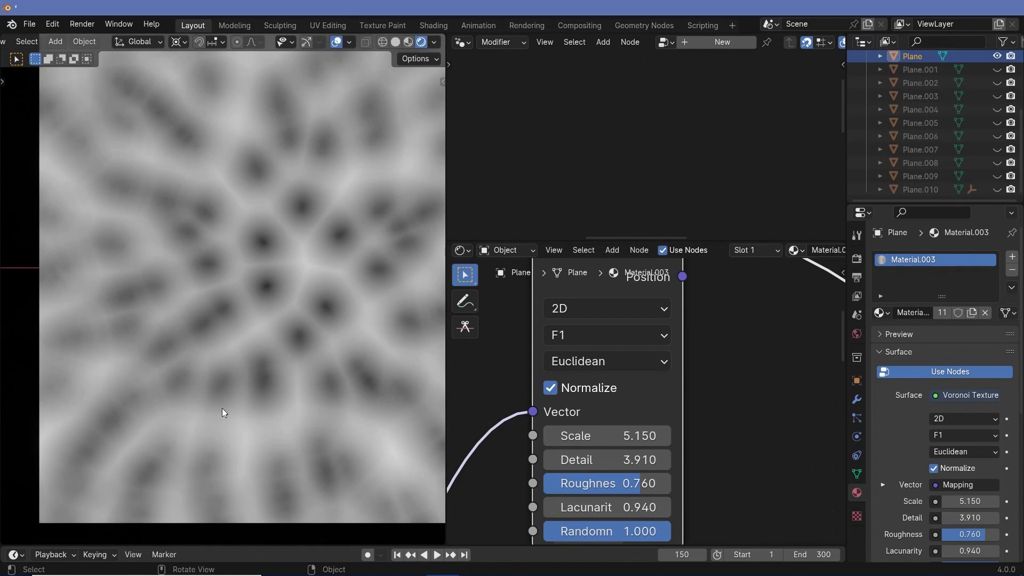
mouse_move(622, 488)
left_mouse_down()
mouse_move(598, 488)
mouse_move(658, 483)
mouse_move(606, 483)
mouse_move(630, 483)
left_mouse_up()
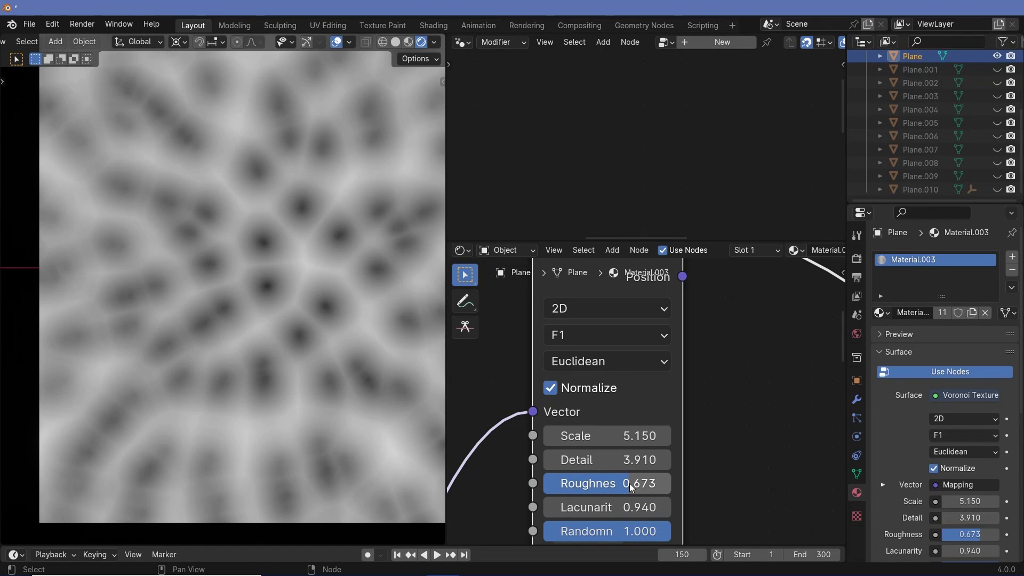
mouse_move(596, 468)
left_mouse_down()
mouse_move(677, 467)
mouse_move(555, 468)
mouse_move(629, 468)
mouse_move(581, 467)
left_mouse_up()
Preview the Voronoi Texture's Color output on the plane instead of its Distance output.
key("Home")
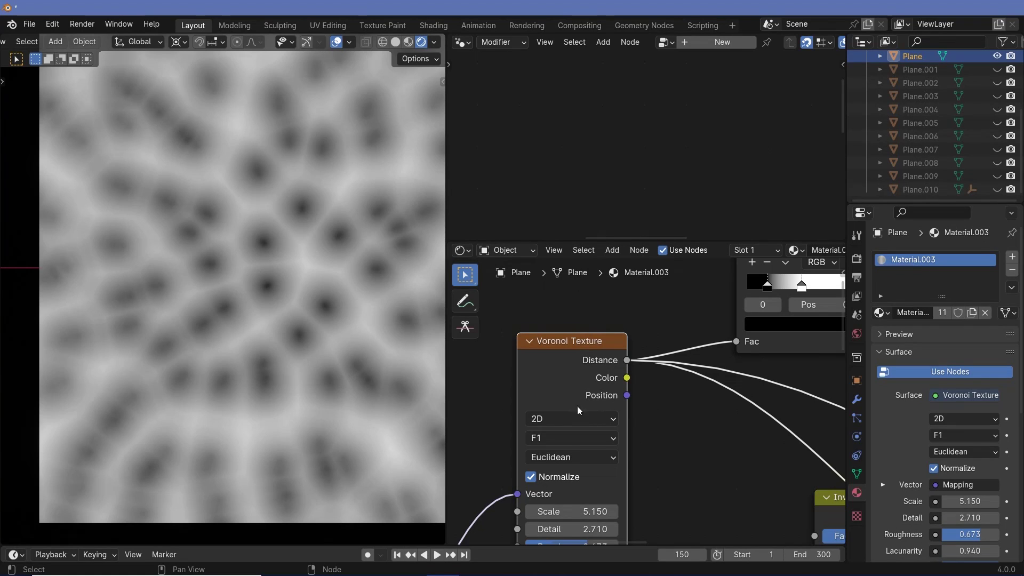
left_click(595, 362, "ctrl+shift")
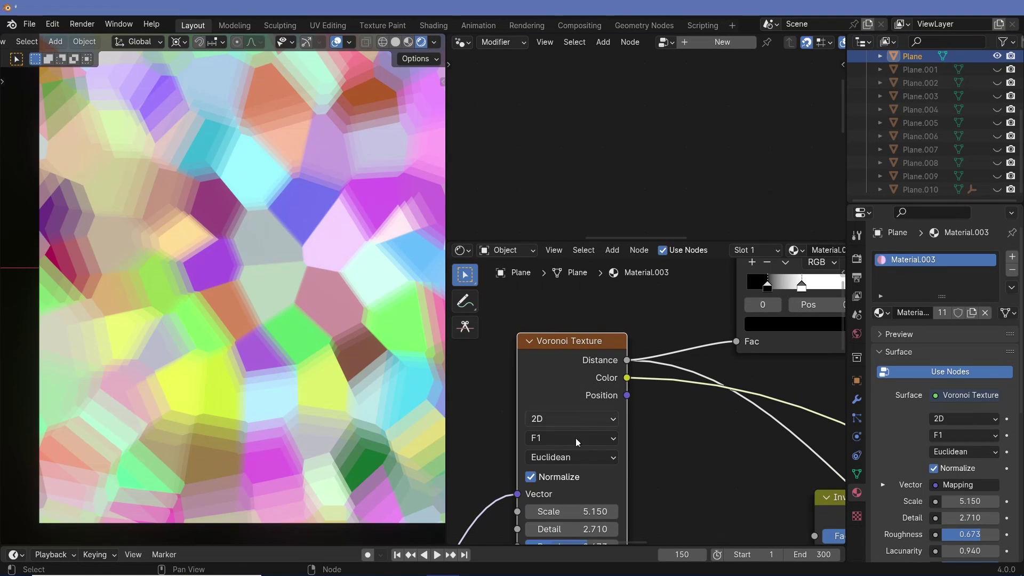
middle_click_drag(575, 438, 645, 358)
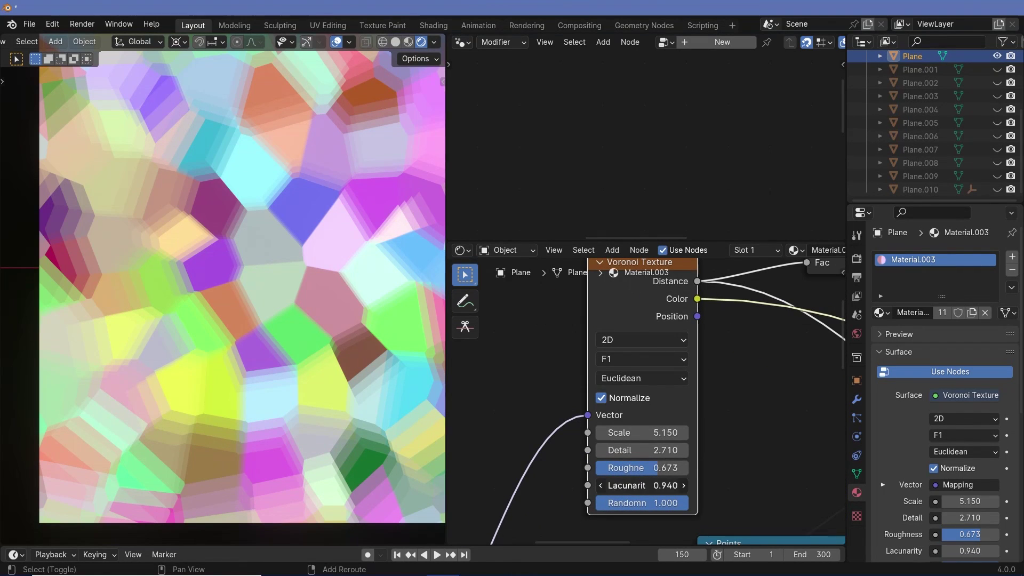
Set Lacunarity to 1.050 and adjust Roughness up to 1.000 and down to 0.707 while comparing the colored cells.
left_click_drag(640, 485, 699, 486)
scroll(130, 293, "up", 5)
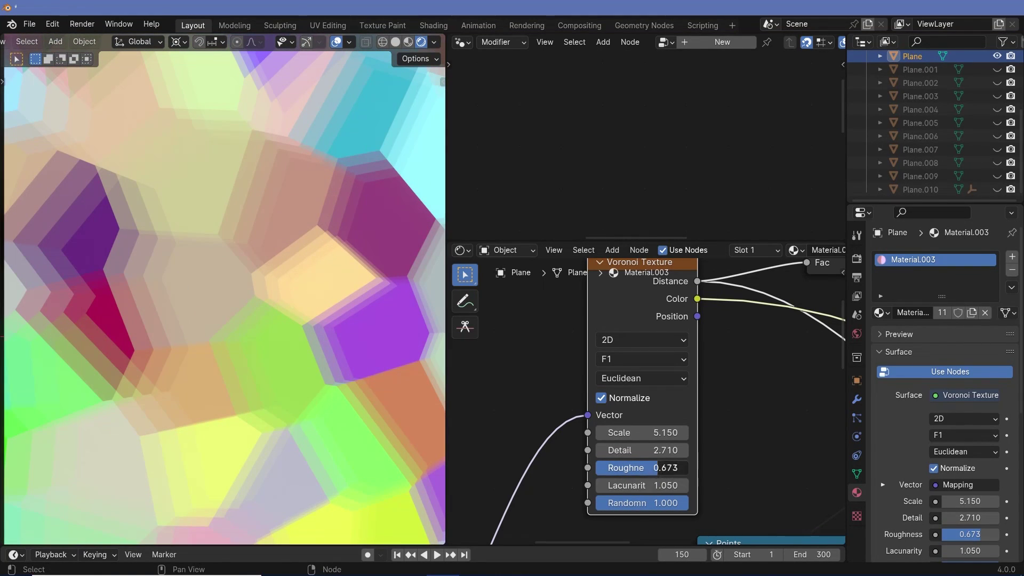
left_click_drag(656, 468, 694, 468)
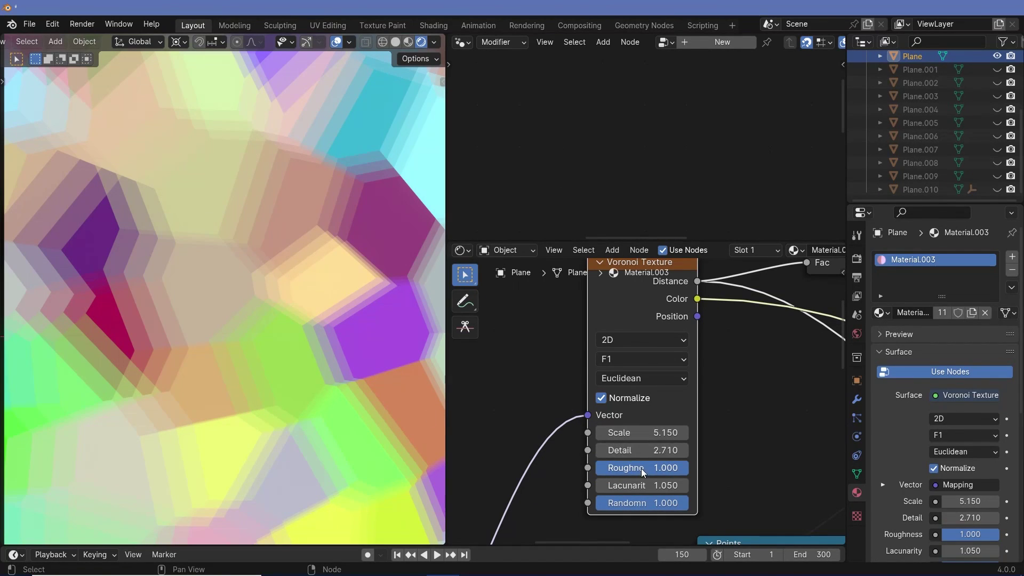
left_click_drag(661, 467, 635, 467)
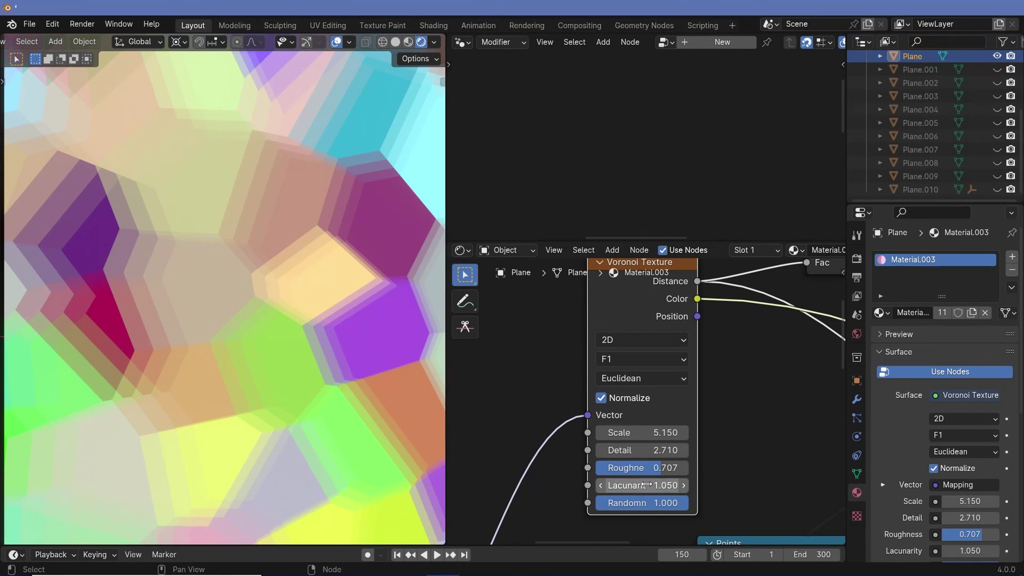
Set the Voronoi Texture's Detail to 15.000, then lower Roughness to 0.407 and raise it to 0.560, leaving Lacunarity at 1.050.
left_click_drag(656, 468, 688, 450)
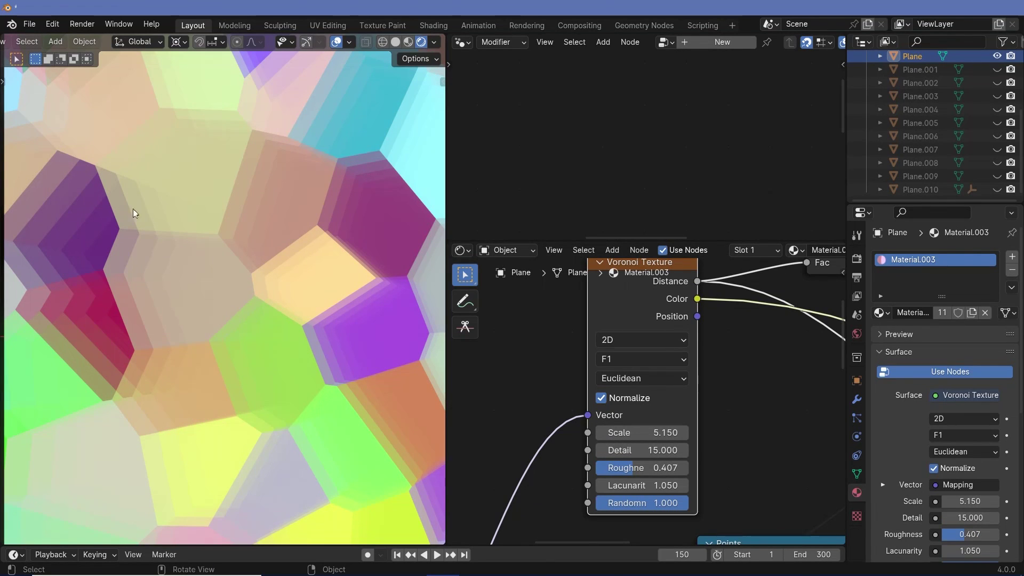
left_click_drag(618, 468, 647, 468)
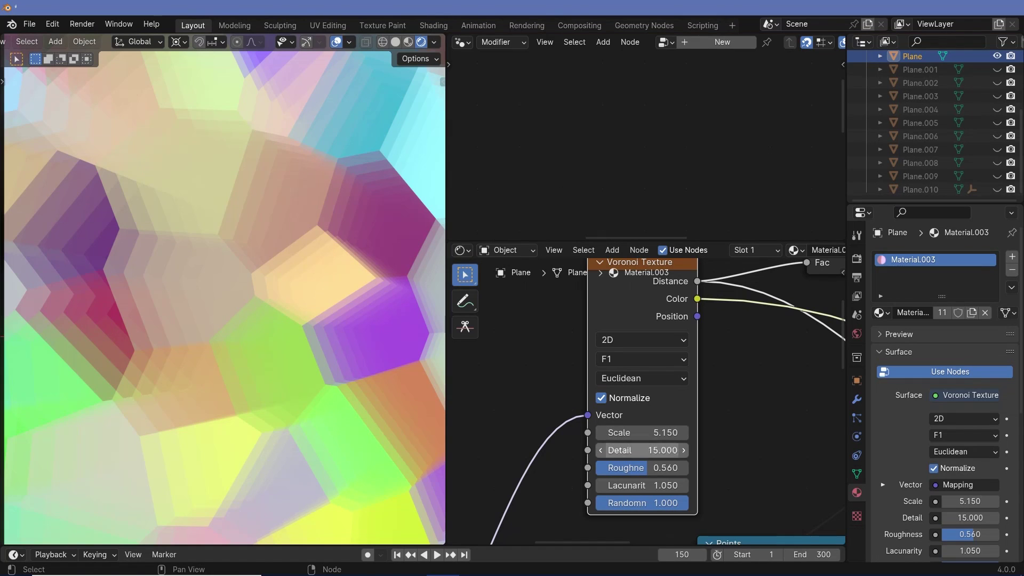
double_click(643, 485)
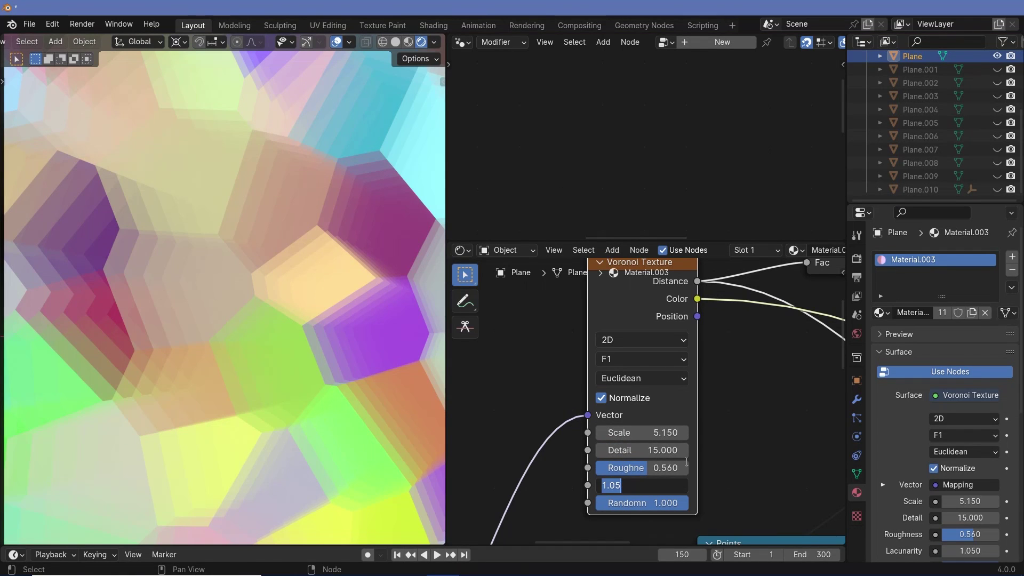
key("Return")
Examine the layered colored Voronoi cells across the whole plane, both from afar and close up.
scroll(224, 299, "down", 3)
scroll(224, 298, "up", 2)
middle_click_drag(764, 479, 660, 394)
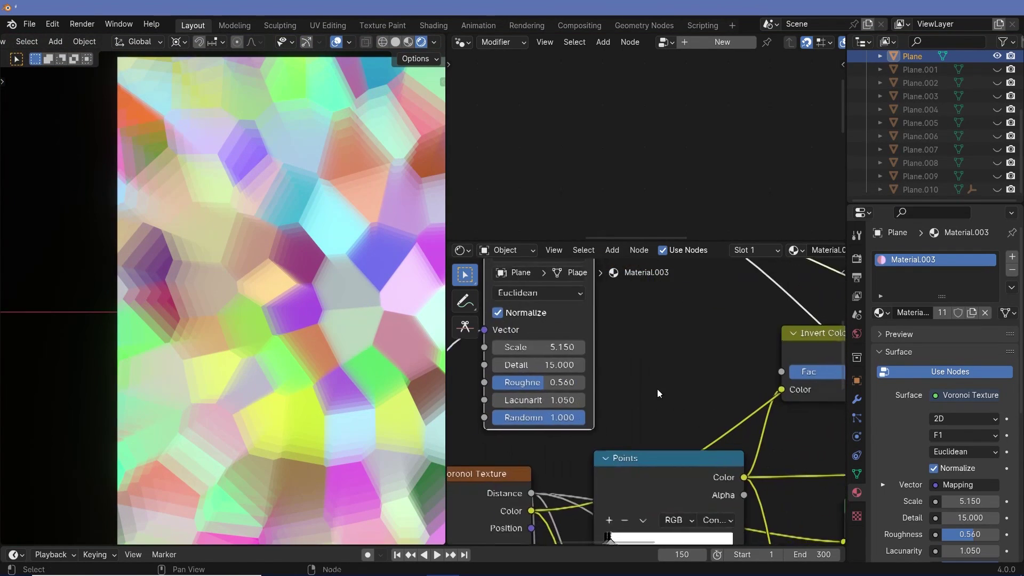
scroll(659, 393, "up", 2)
scroll(347, 331, "down", 3)
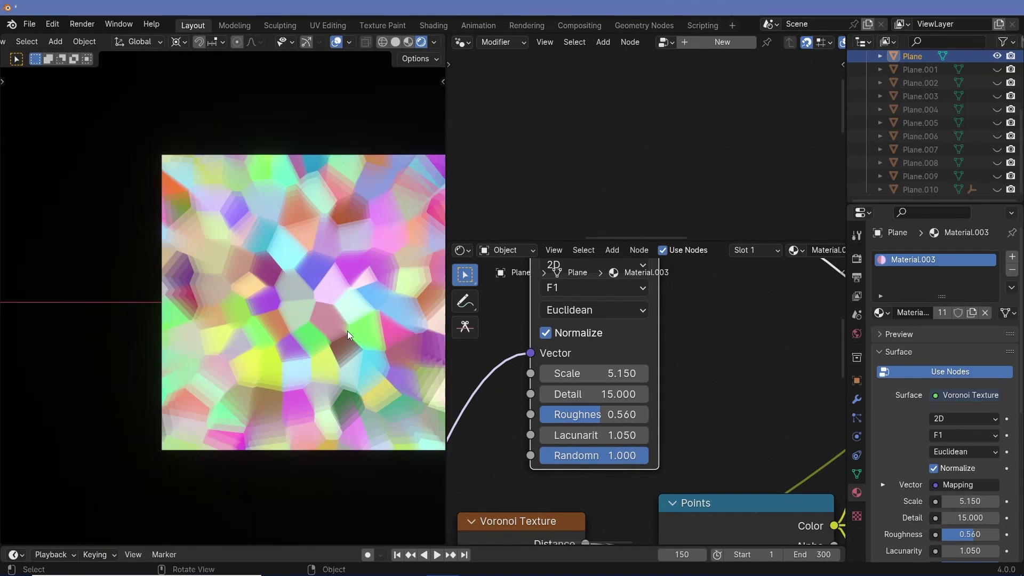
middle_click_drag(347, 331, 276, 347, "shift")
scroll(274, 348, "up", 2)
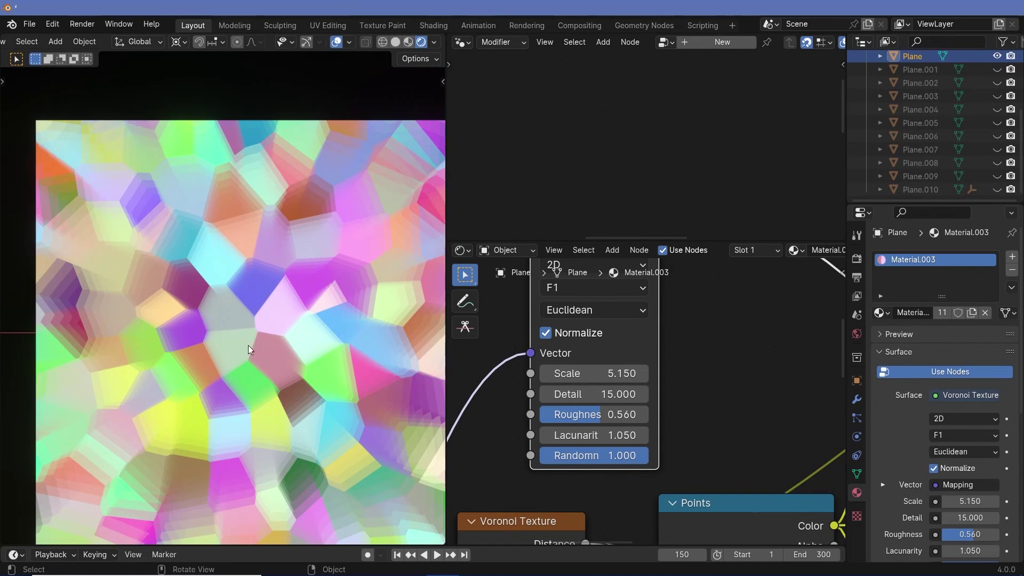
scroll(687, 369, "down", 2)
middle_click_drag(664, 436, 649, 463)
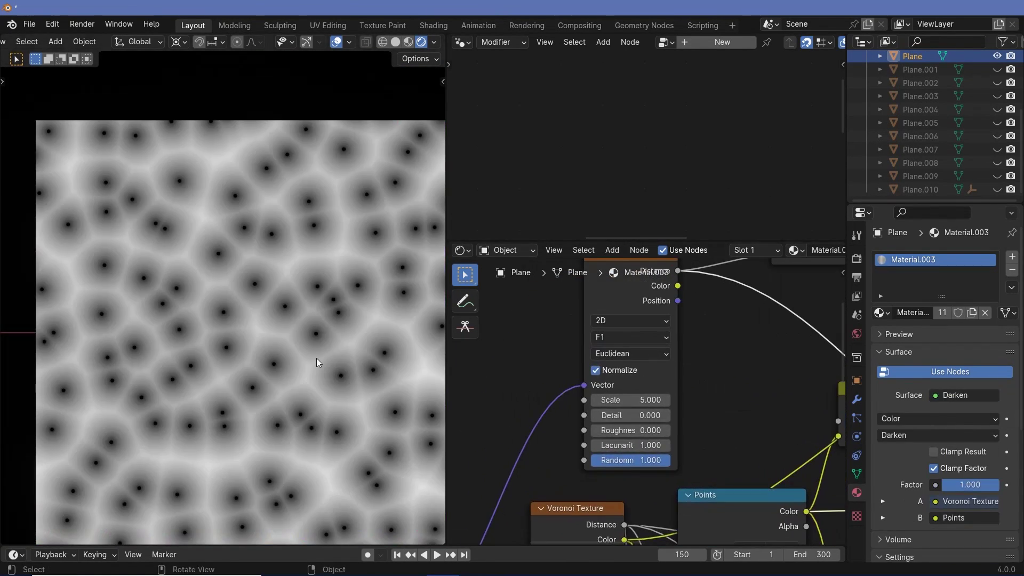
Set Randomness to 0.000 on the normalized Voronoi Texture that supplies the distance pattern.
scroll(320, 330, "down", 5)
scroll(373, 349, "up", 7)
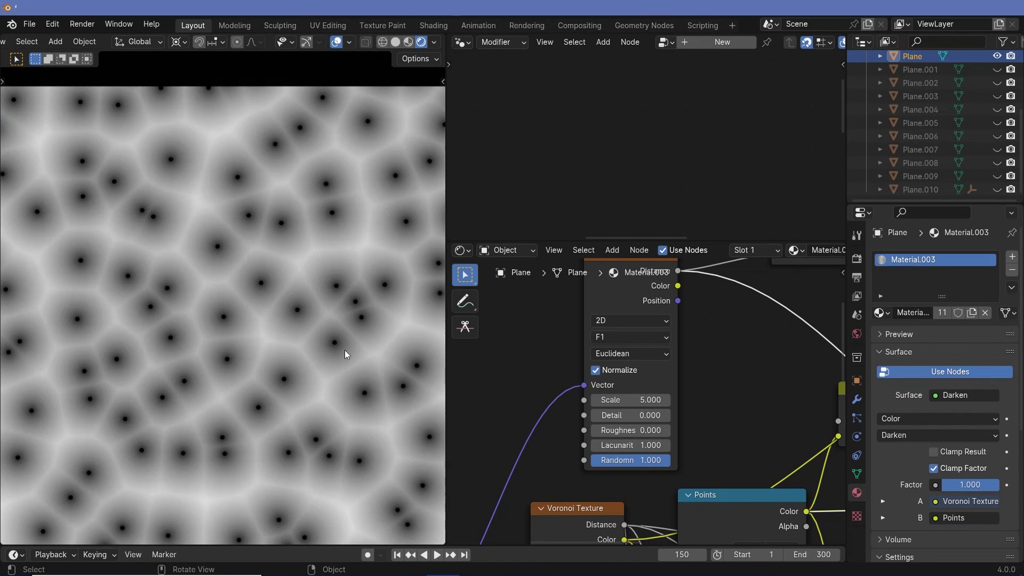
middle_click_drag(660, 358, 599, 404)
scroll(225, 302, "up", 4)
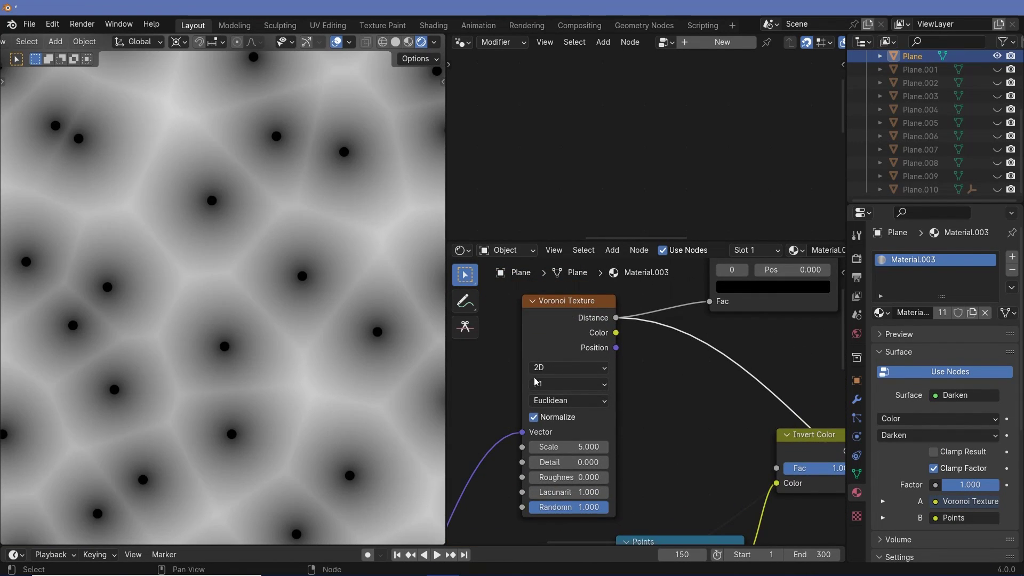
middle_click_drag(581, 494, 635, 438)
mouse_move(630, 450)
left_mouse_down()
mouse_move(614, 451)
mouse_move(647, 450)
mouse_move(632, 450)
left_mouse_up()
scroll(632, 450, "down", 2)
scroll(188, 310, "down", 1)
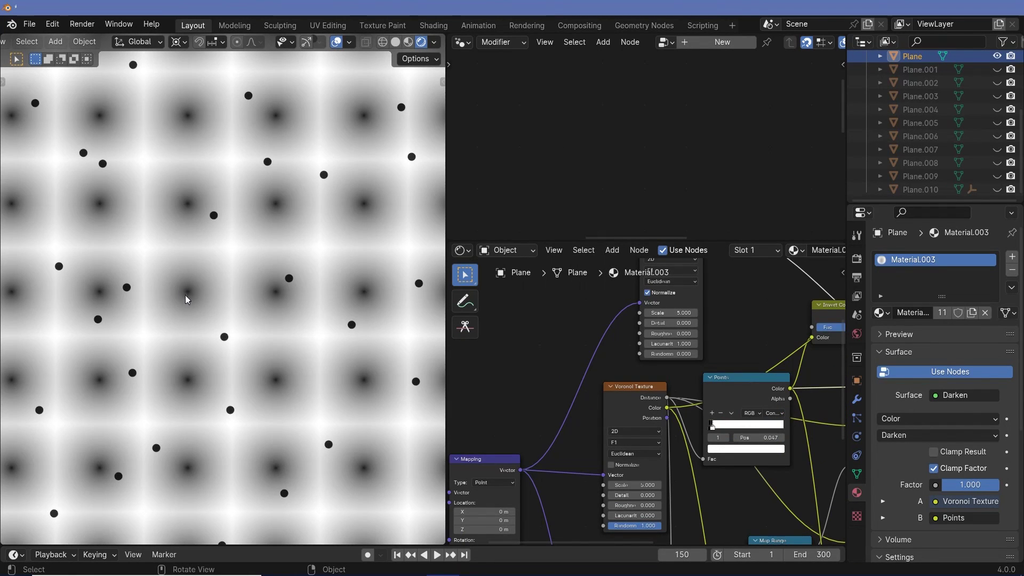
Lower the Randomness of the other Voronoi Texture, which feeds the Points color ramp.
scroll(695, 434, "down", 4)
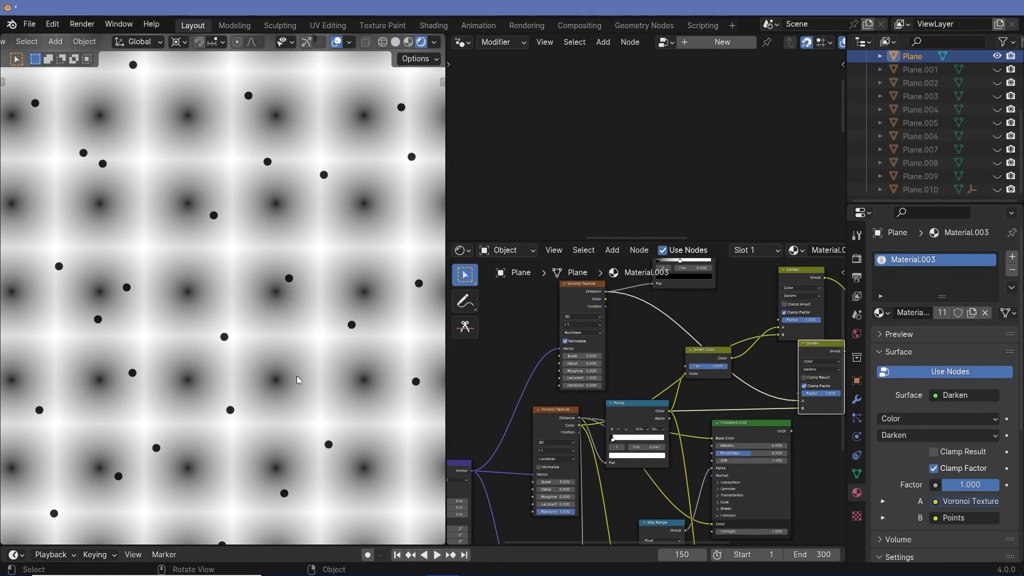
scroll(696, 435, "up", 3)
mouse_move(656, 463)
left_mouse_down()
mouse_move(624, 463)
mouse_move(638, 463)
left_mouse_up()
scroll(283, 349, "down", 2)
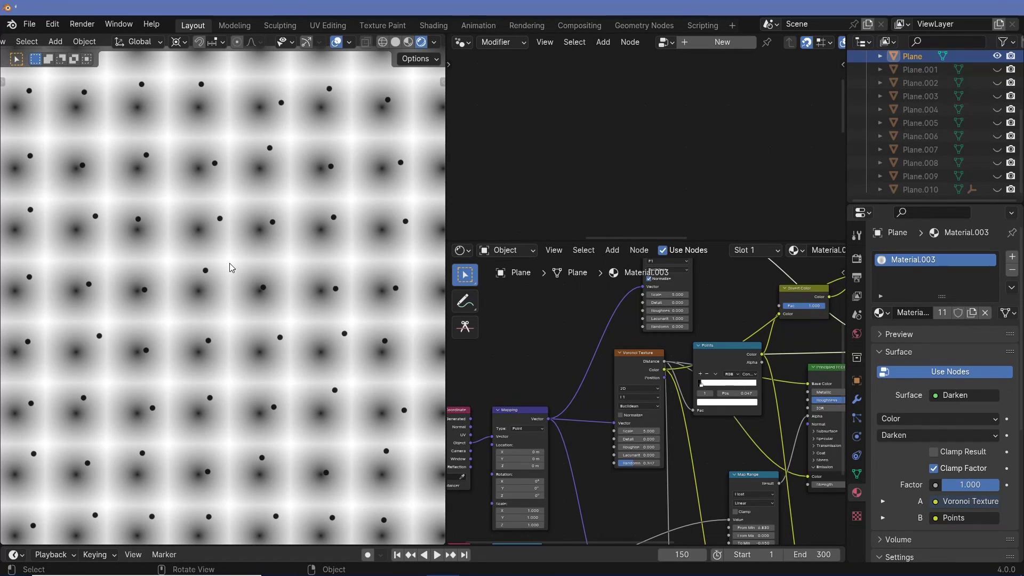
Add a Value node, link it to the Randomness of both Voronoi Textures, and set it to 0.700.
left_click(509, 323)
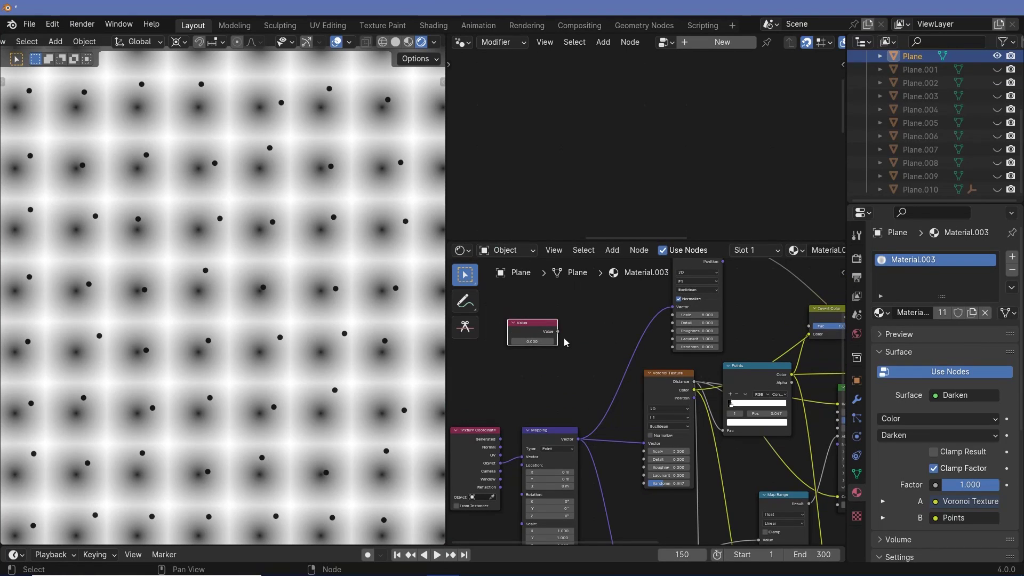
left_click_drag(557, 331, 644, 483)
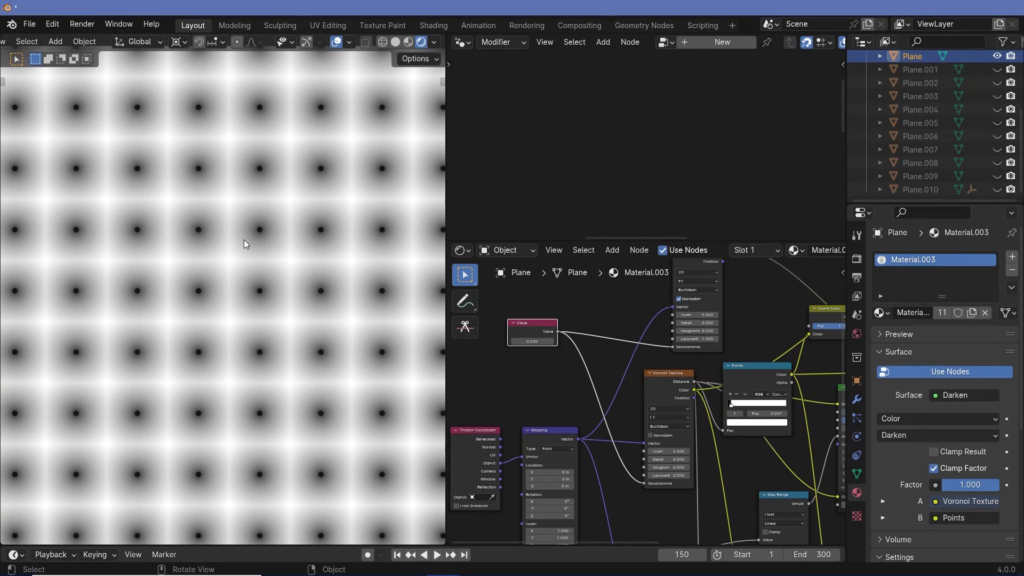
mouse_move(532, 341)
left_mouse_down()
mouse_move(550, 342)
mouse_move(523, 341)
mouse_move(547, 342)
left_mouse_up()
Feed the Voronoi Texture's Color output instead of Distance into the Darken mix and set the shared Value node to 0.400.
scroll(730, 326, "up", 3)
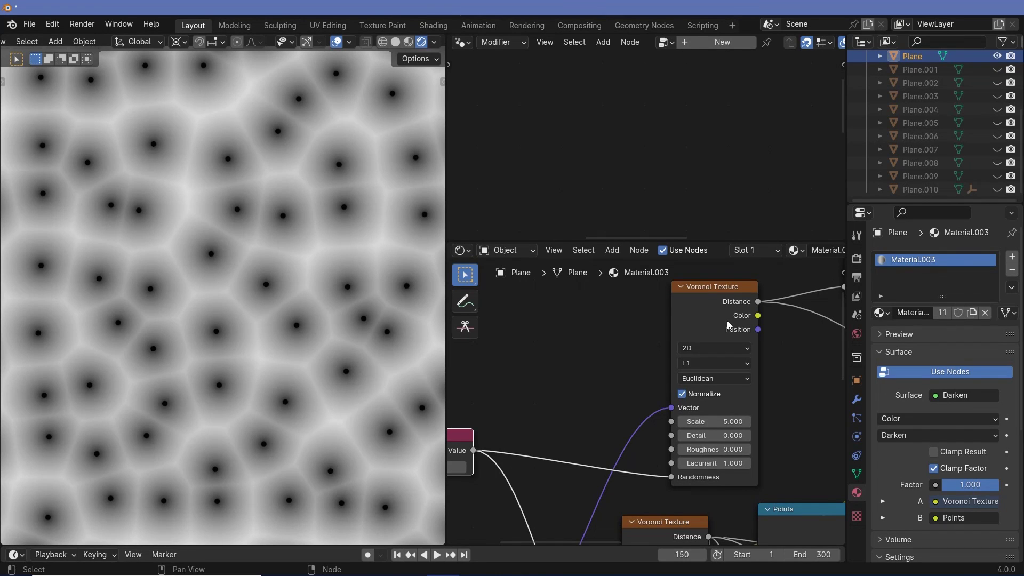
left_click_drag(759, 316, 693, 425)
middle_click_drag(480, 416, 820, 512)
middle_click_drag(521, 514, 635, 514)
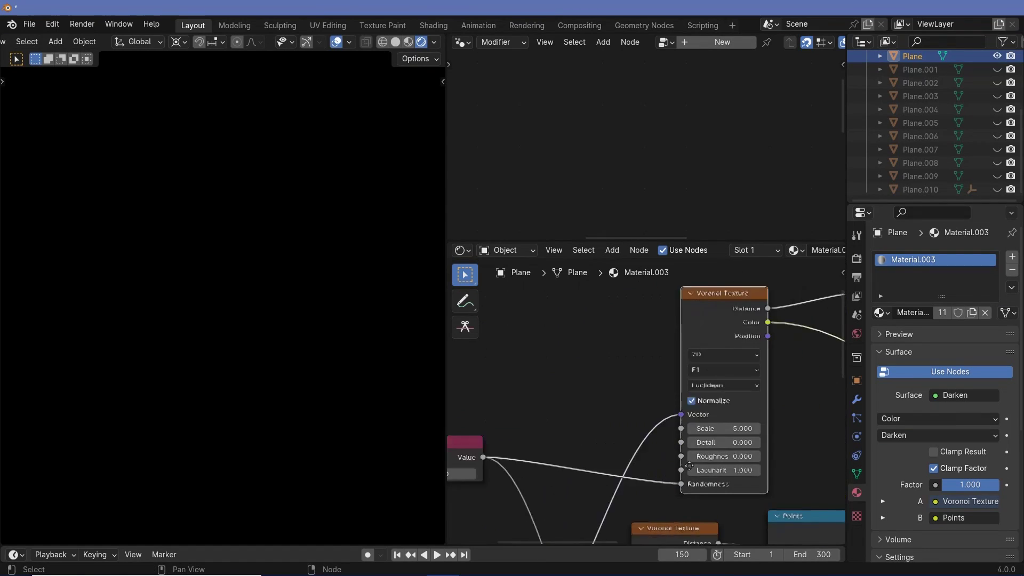
middle_click_drag(459, 498, 649, 486)
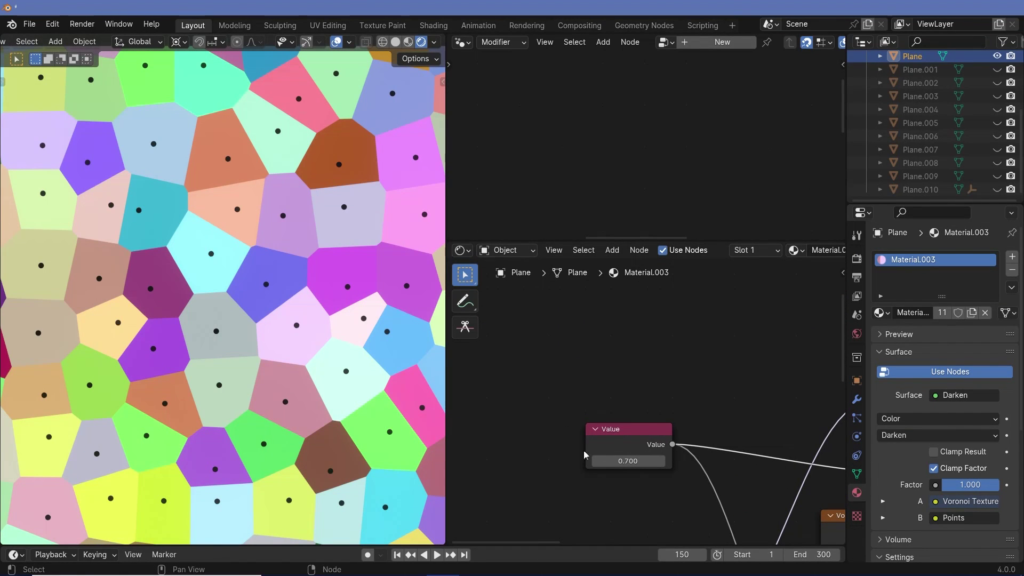
mouse_move(627, 461)
left_mouse_down()
mouse_move(670, 461)
mouse_move(613, 461)
left_mouse_up()
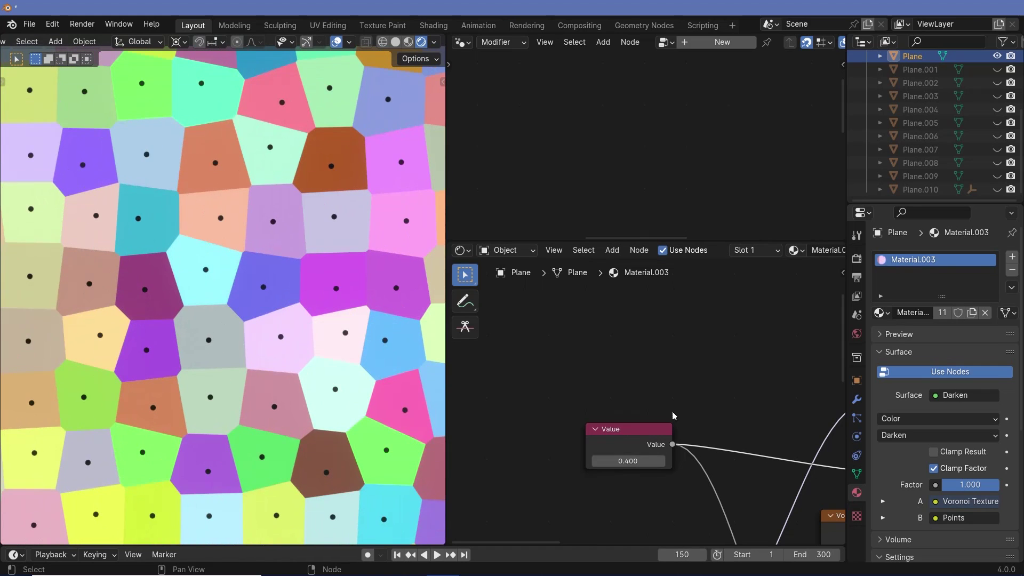
Enlarge the shader editor and frame the normalized Voronoi Texture node so all its settings can be read.
scroll(676, 416, "down", 3)
middle_click_drag(676, 416, 517, 428)
scroll(637, 352, "up", 2)
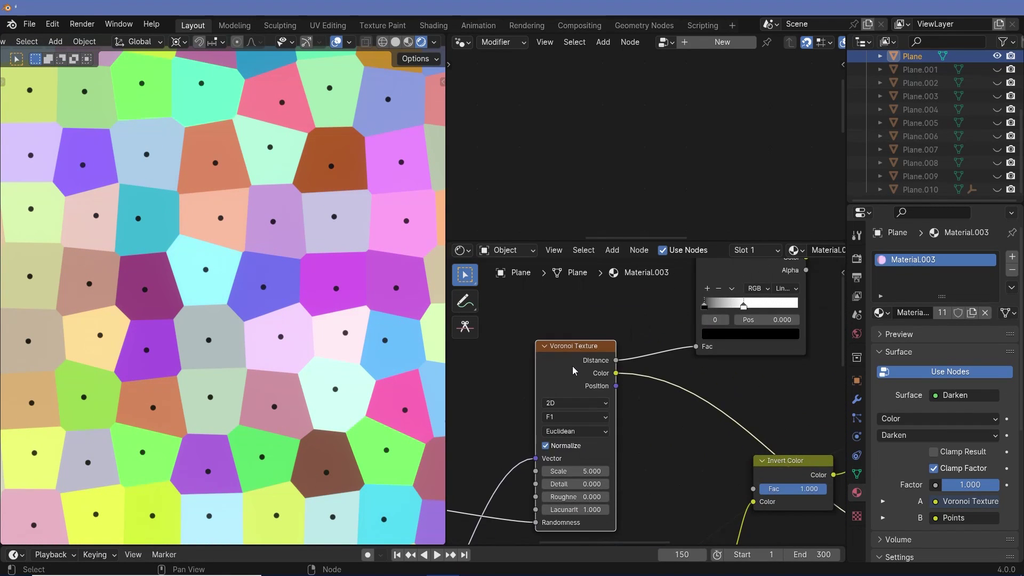
left_click_drag(637, 352, 606, 354)
left_click_drag(635, 243, 634, 102)
key("KP_Decimal")
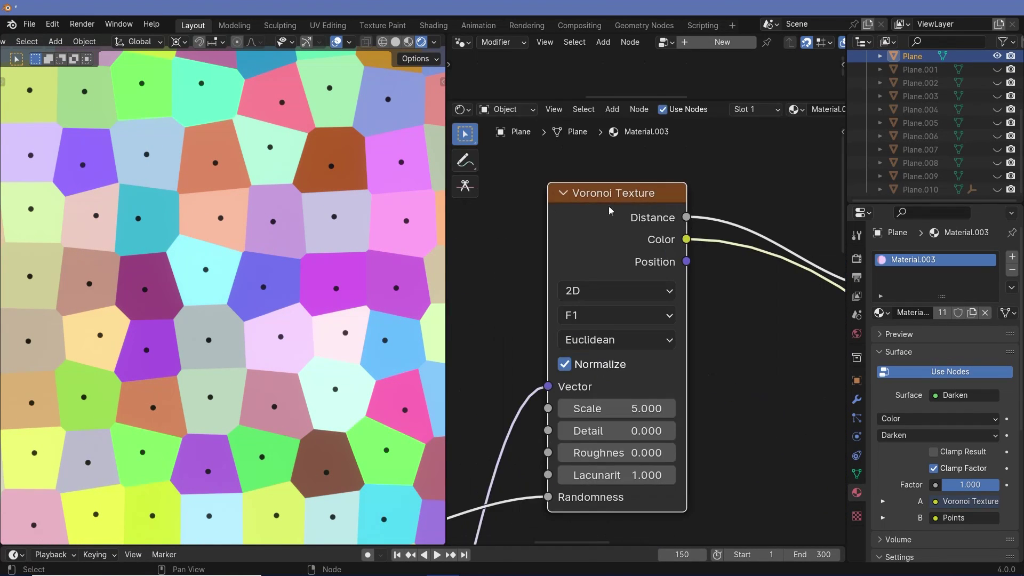
middle_click_drag(720, 405, 720, 346)
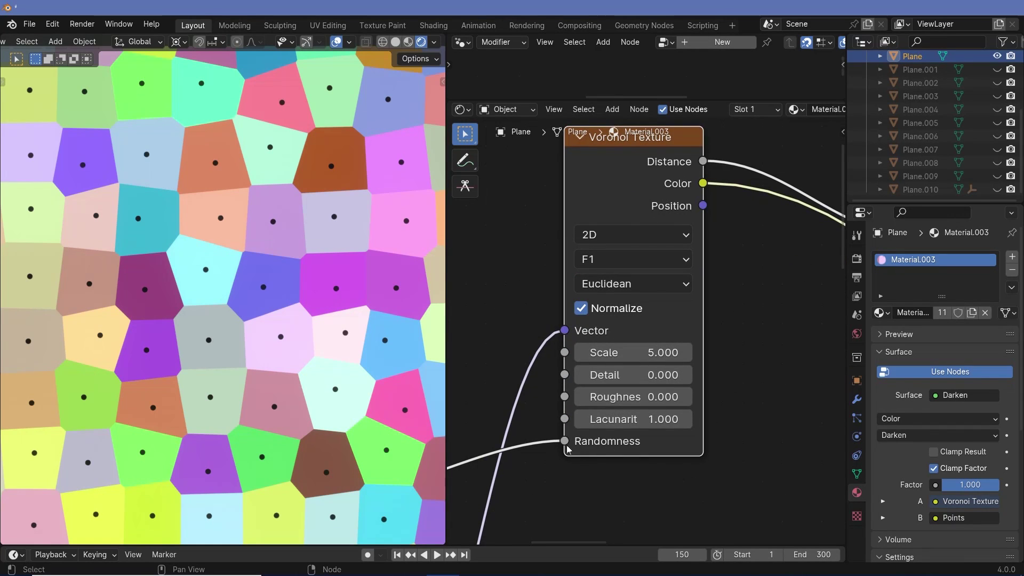
scroll(627, 236, "down", 1)
scroll(626, 235, "up", 2)
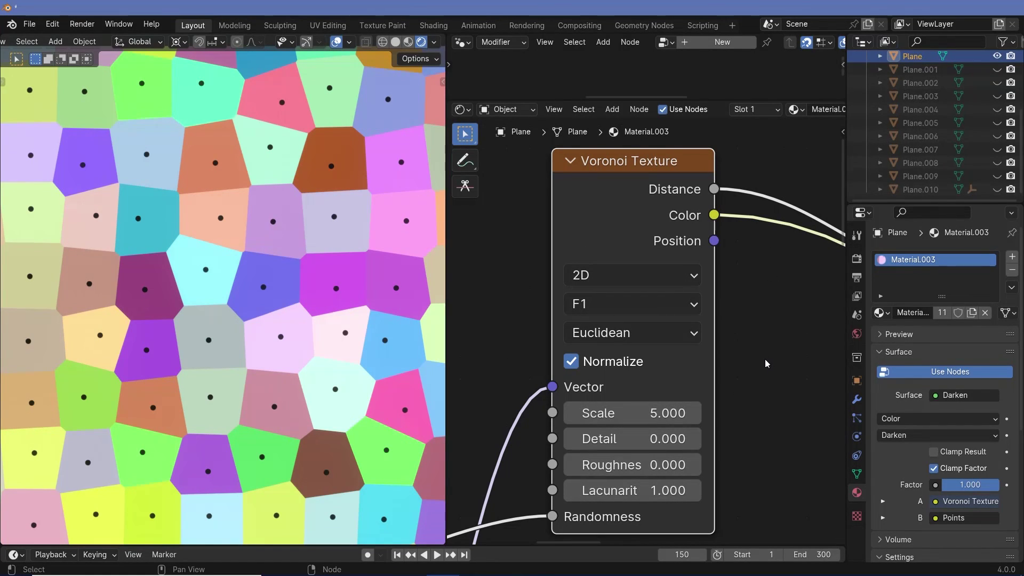
scroll(765, 359, "down", 2)
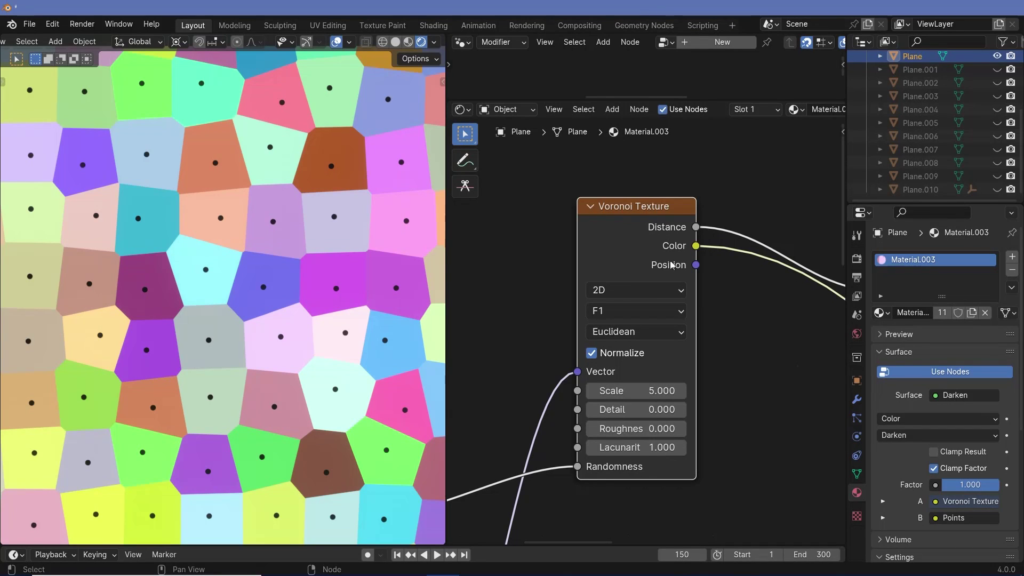